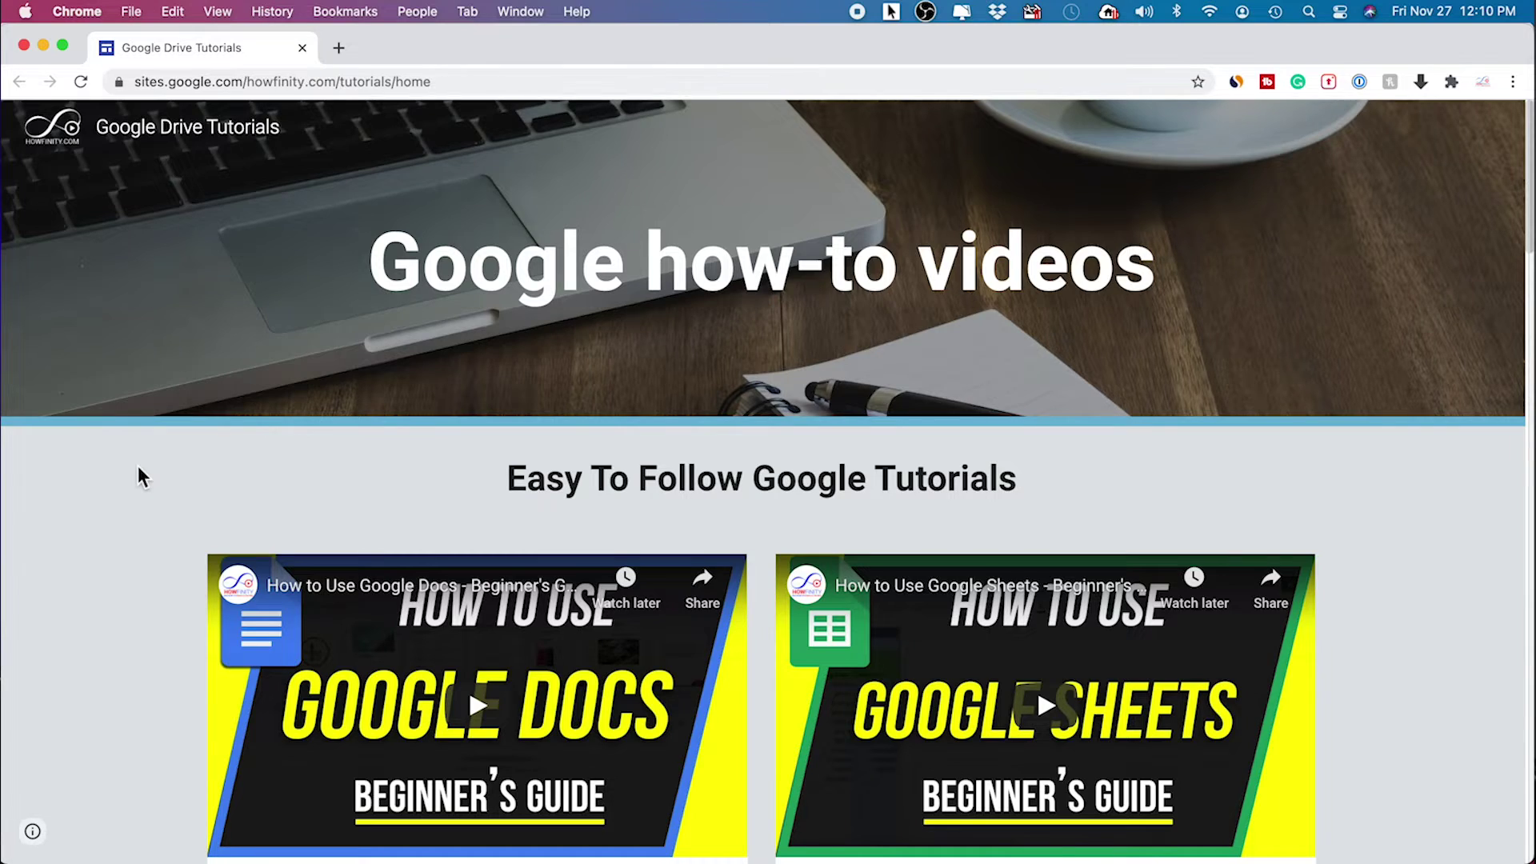
# - Scroll down through the published example tutorial site
pyautogui.scroll(-5, 141, 478)
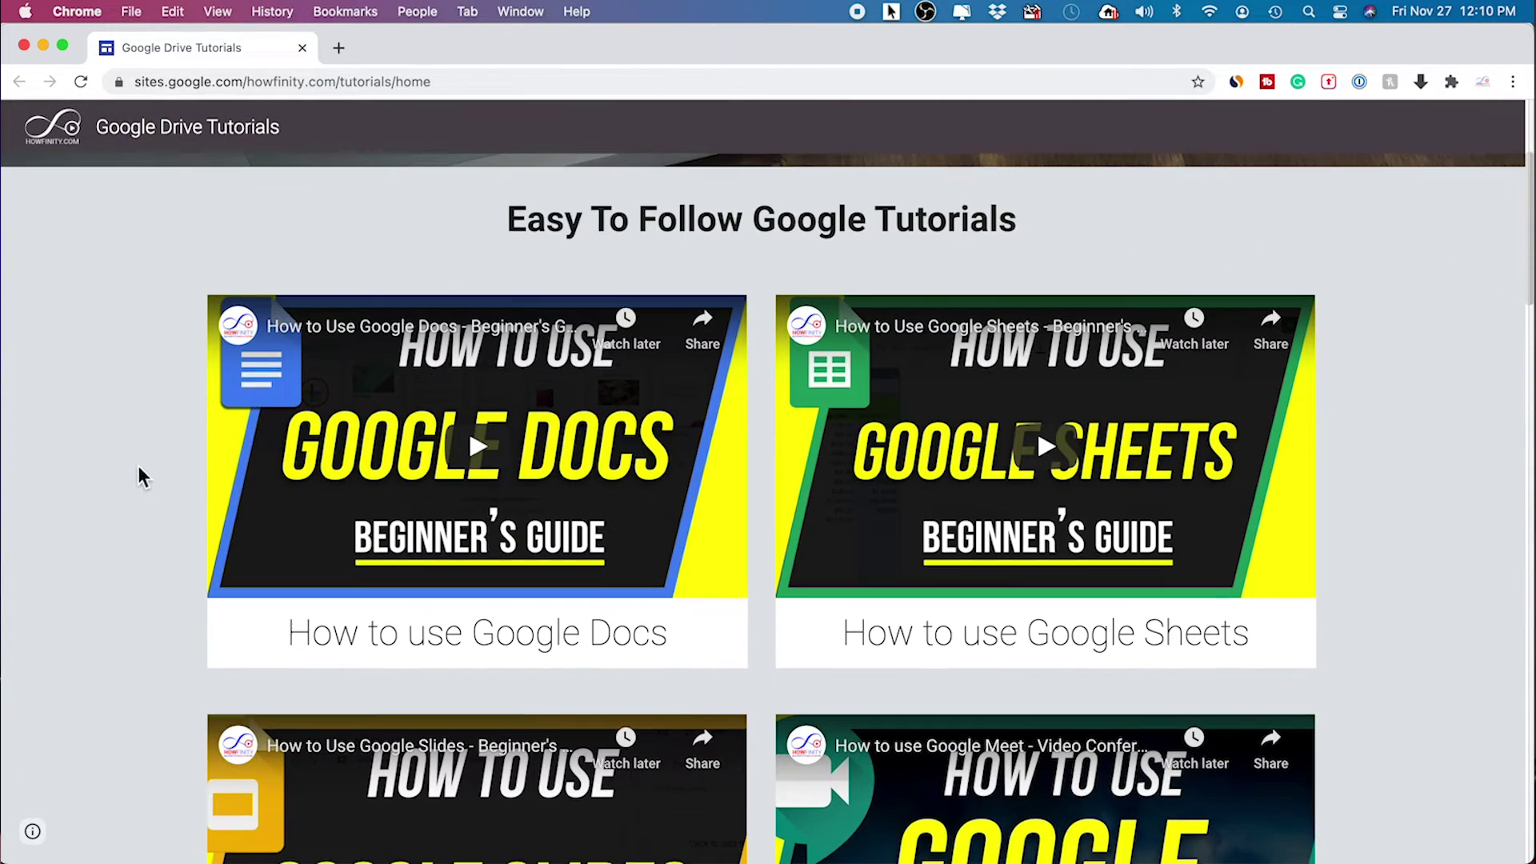
pyautogui.scroll(-15, 138, 468)
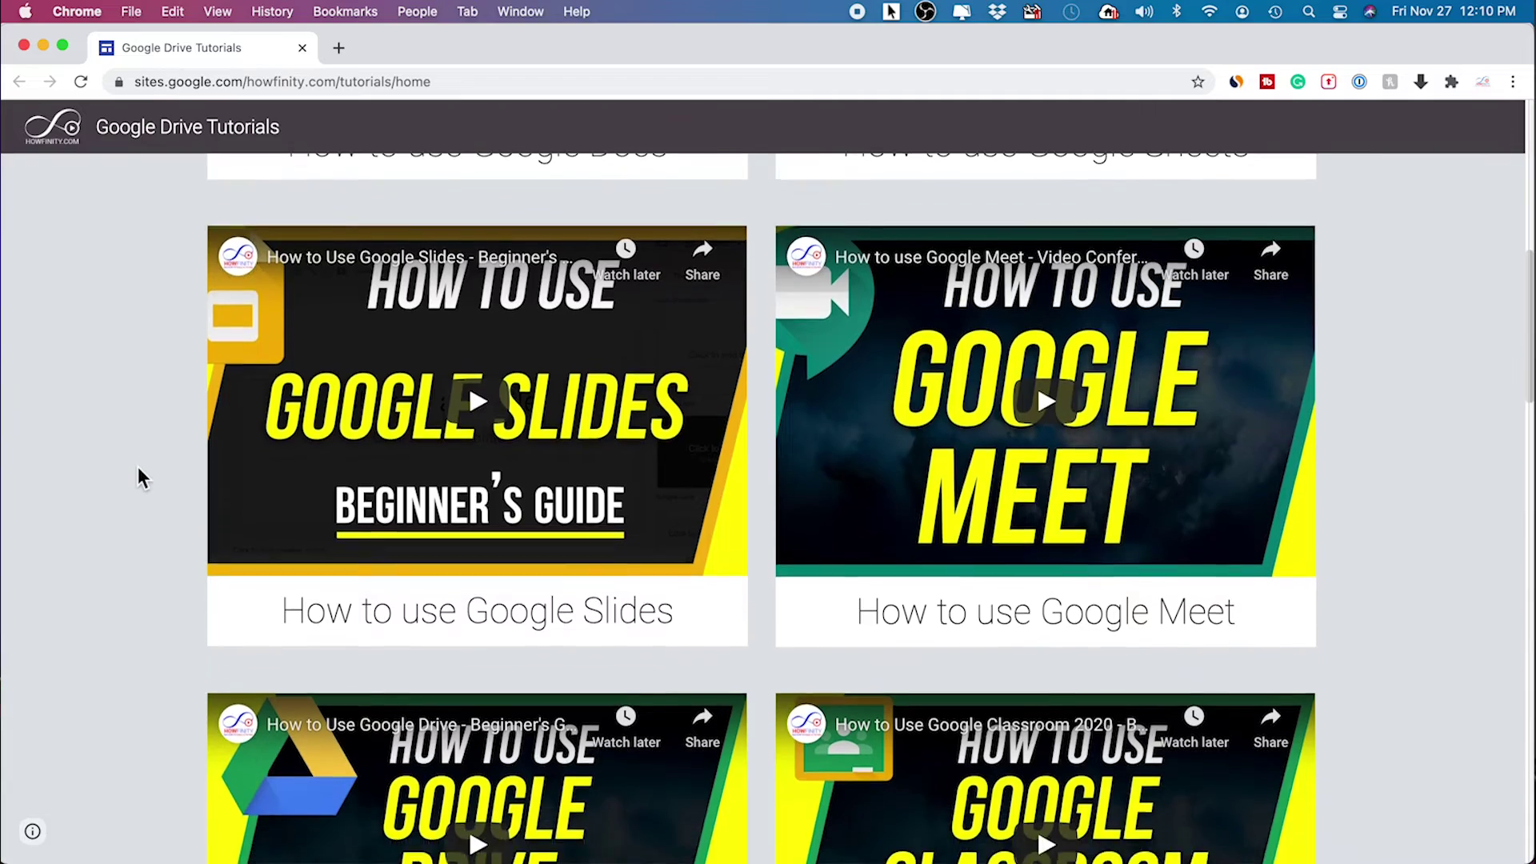
pyautogui.scroll(-11, 138, 469)
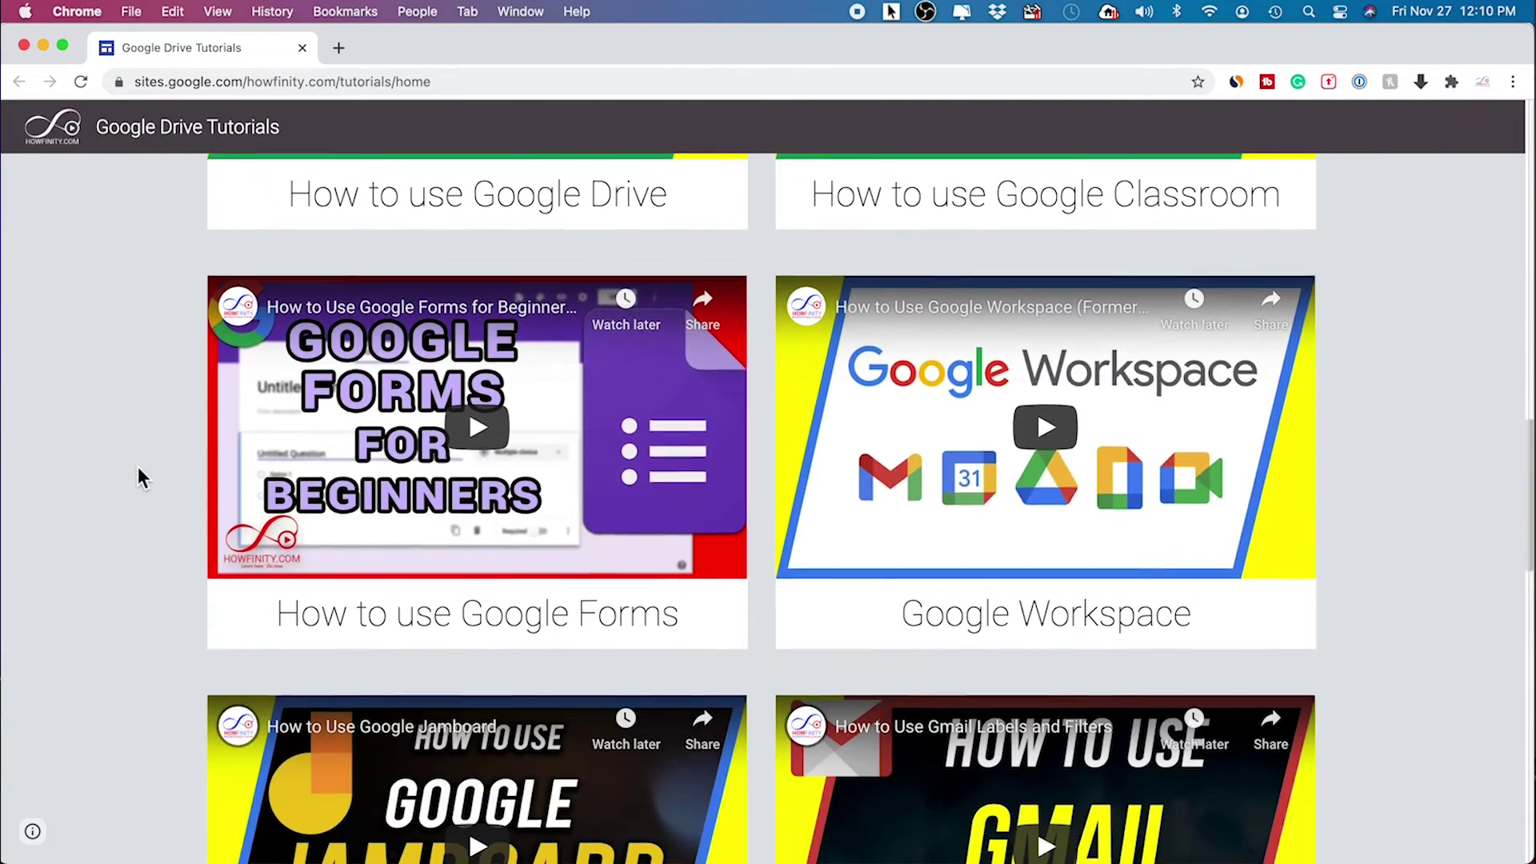
pyautogui.scroll(-17, 138, 477)
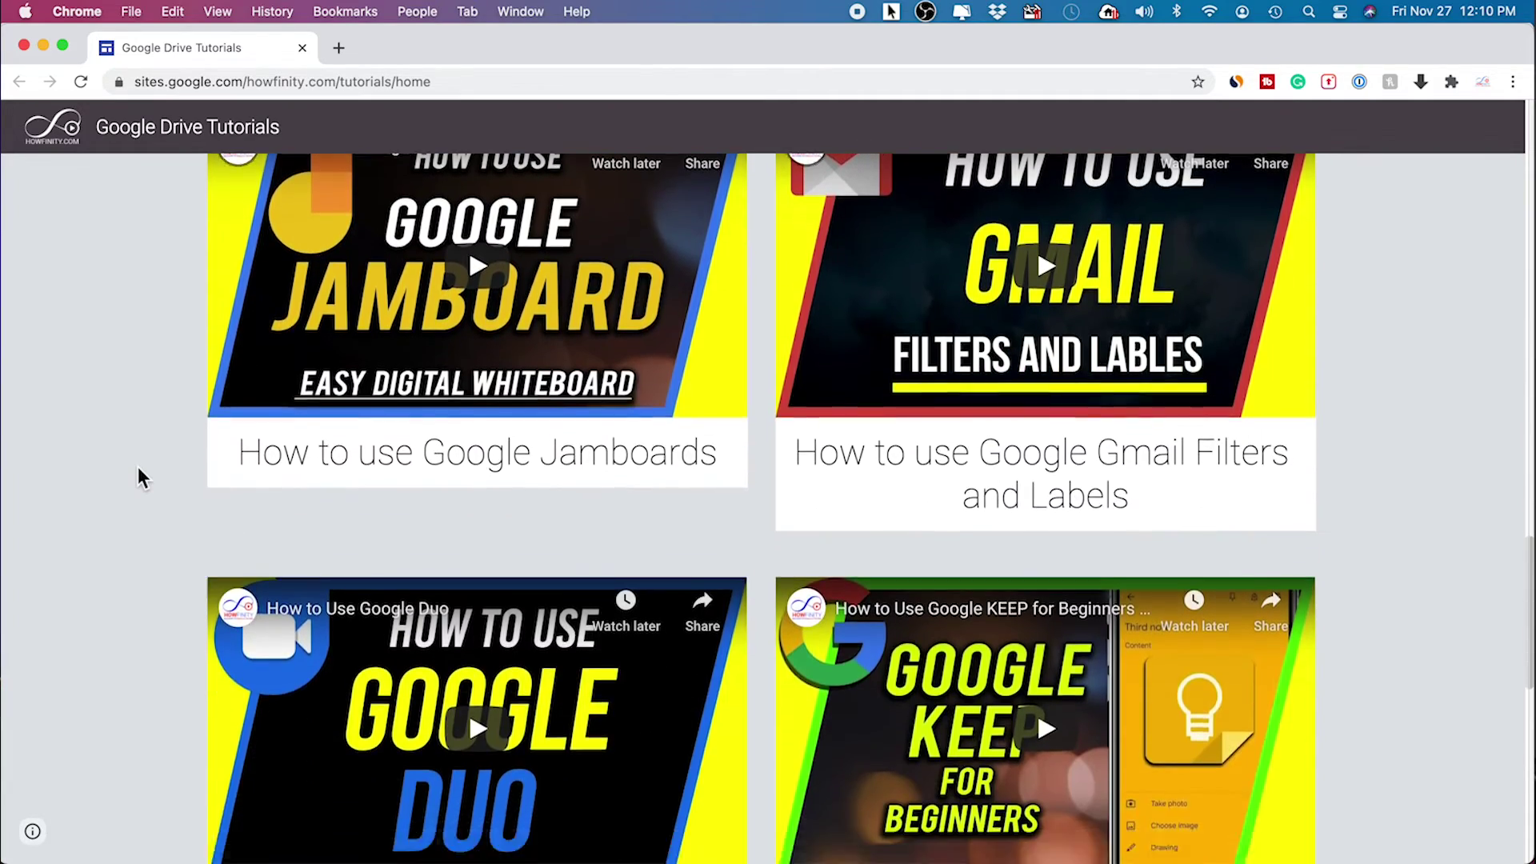
pyautogui.scroll(-9, 138, 469)
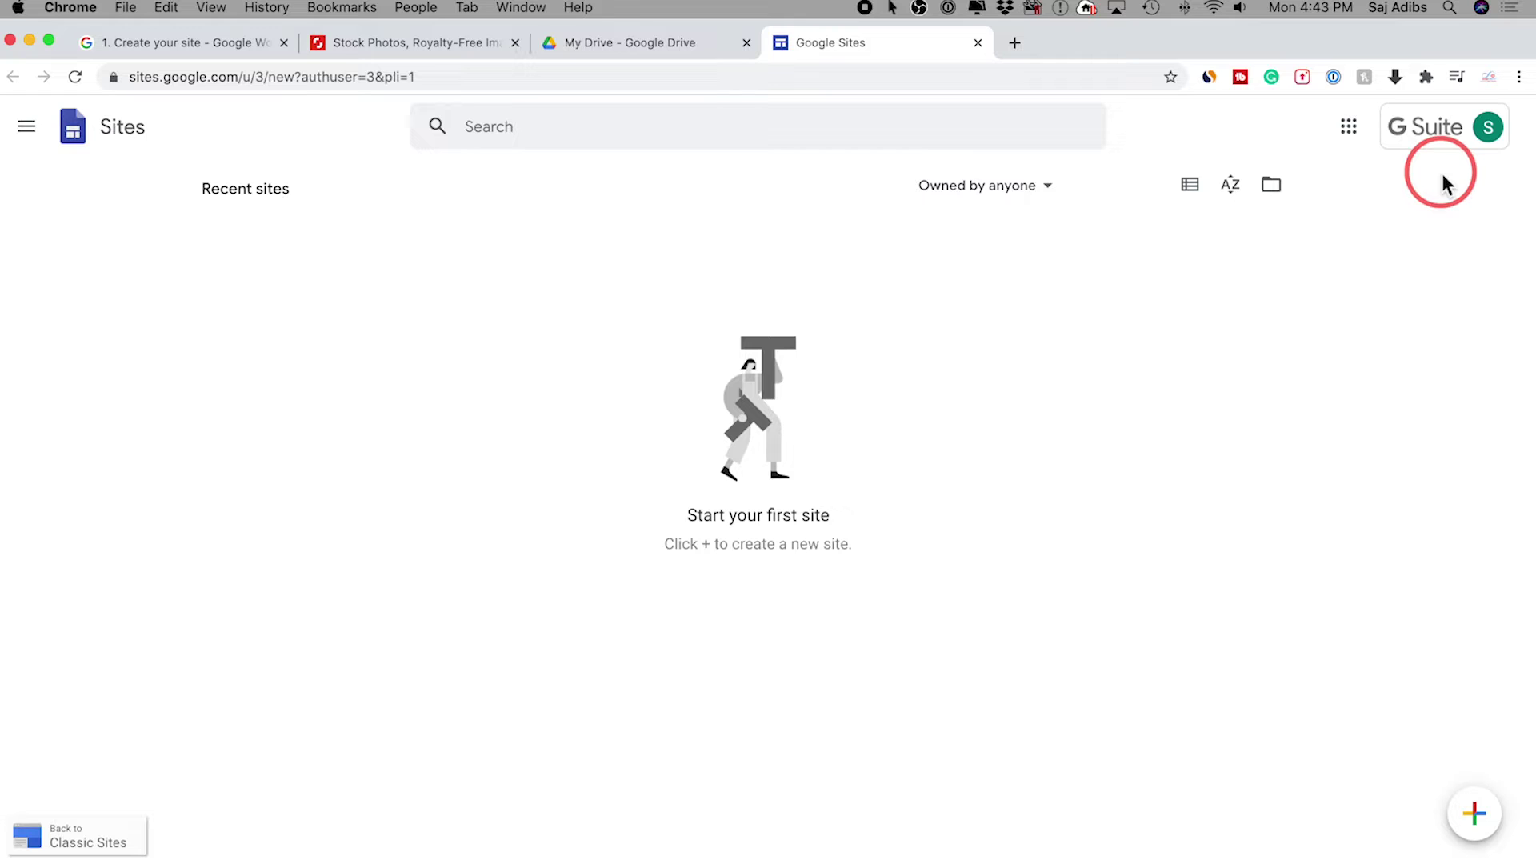
# - Look over the Google apps list, then switch to the My Drive tab
pyautogui.click(1353, 138)
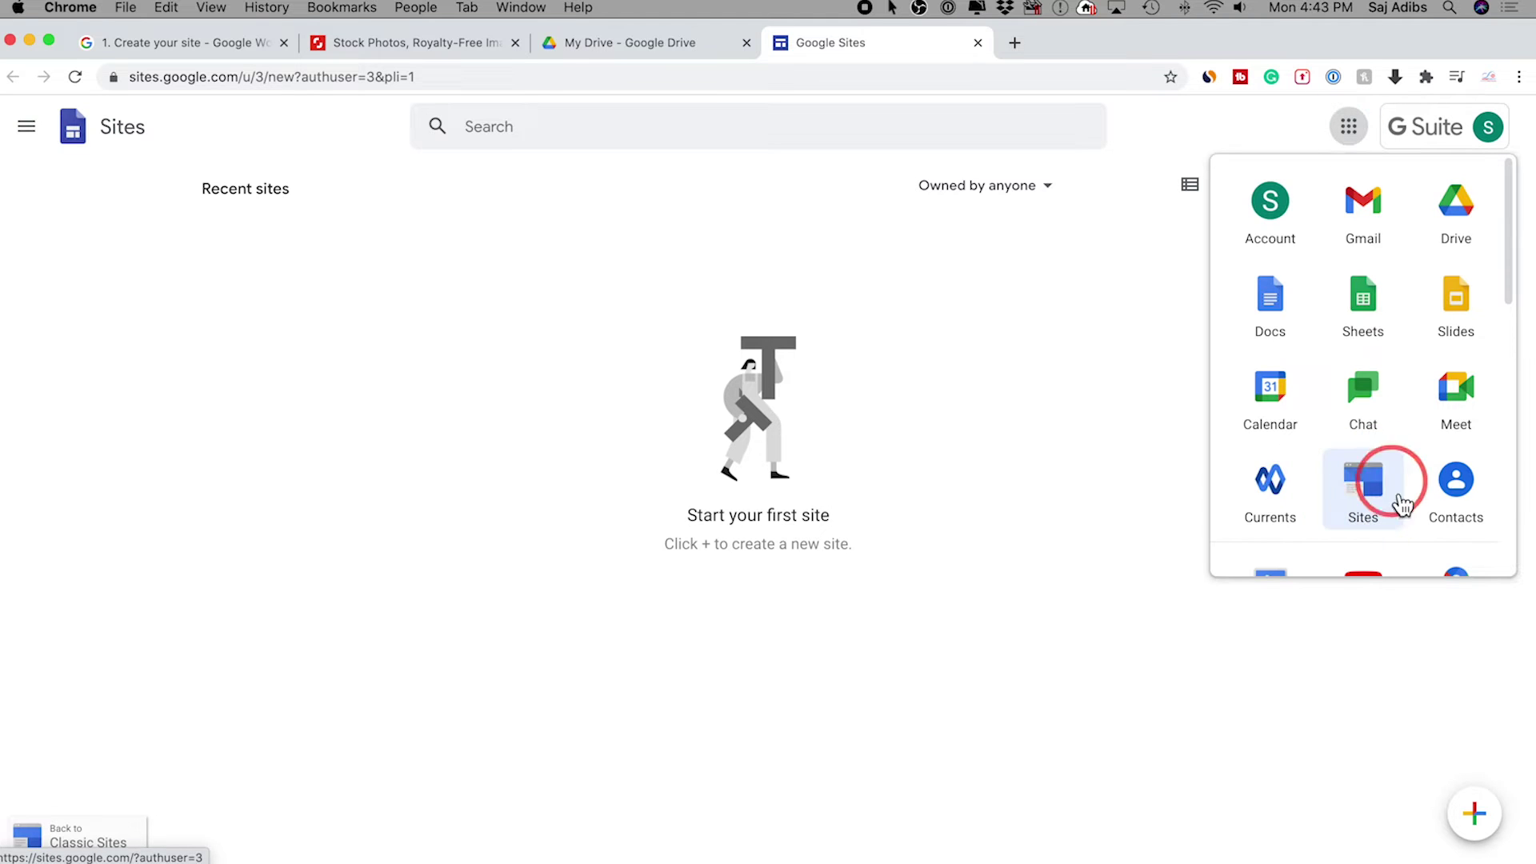
pyautogui.scroll(-3, 1365, 485)
pyautogui.scroll(3, 1297, 472)
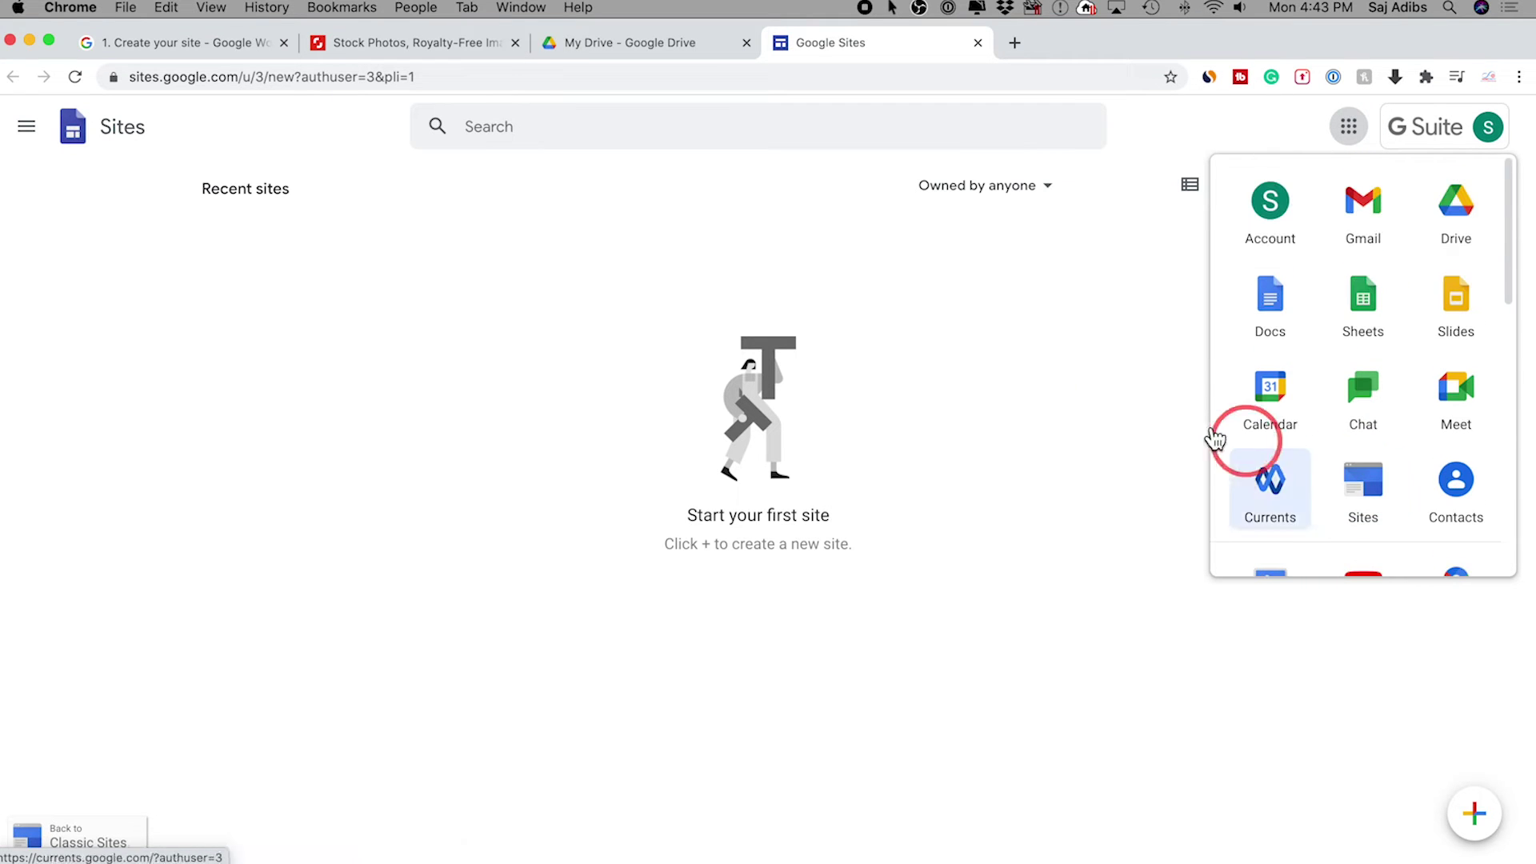
pyautogui.click(999, 316)
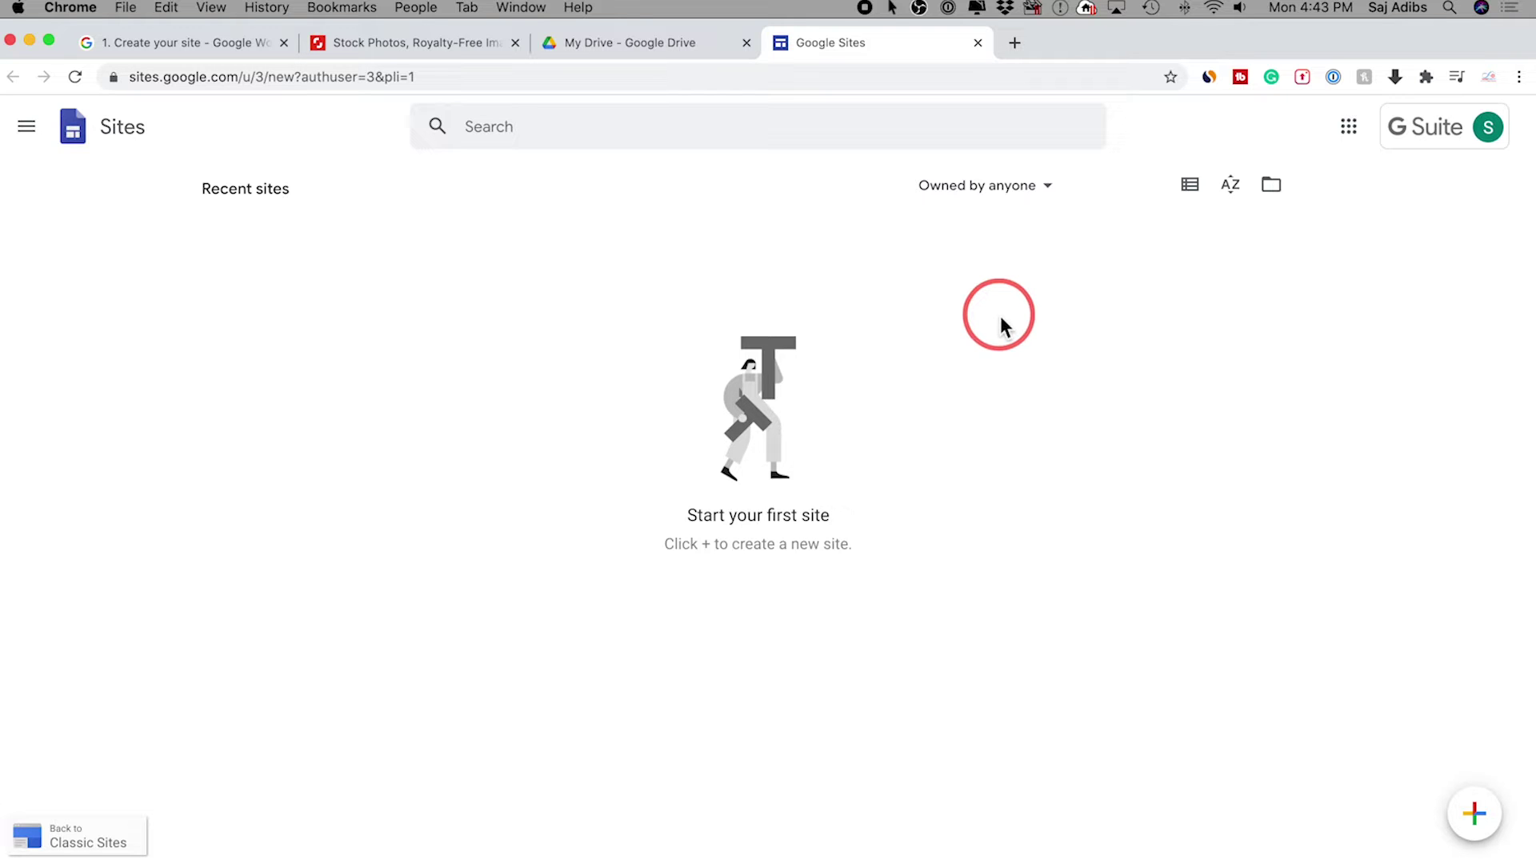
pyautogui.click(594, 50)
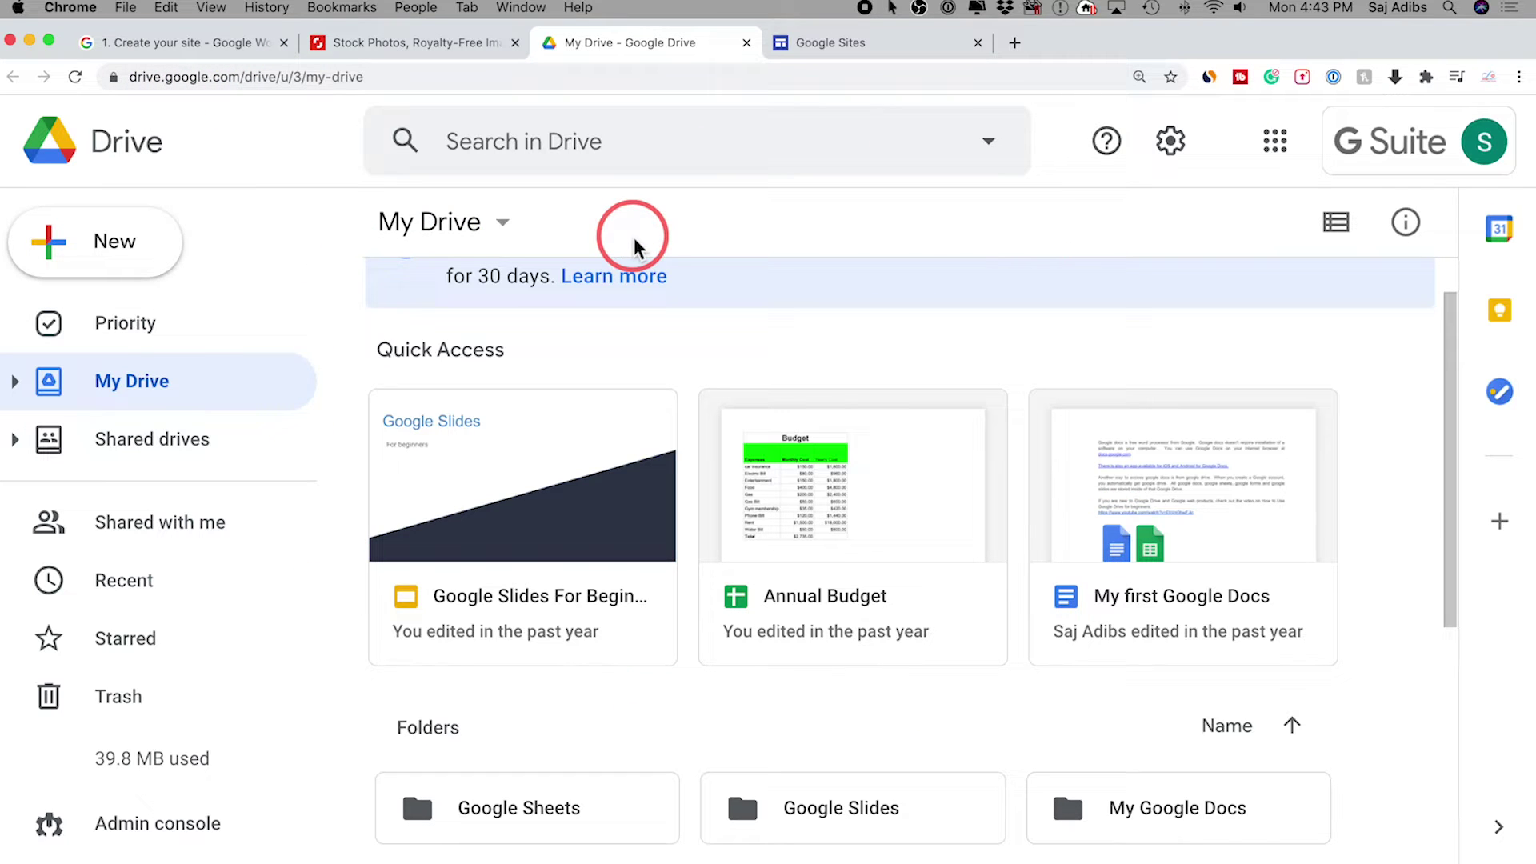
# - Check Drive's New > More menu for Google Sites, then return to Sites home
pyautogui.click(120, 244)
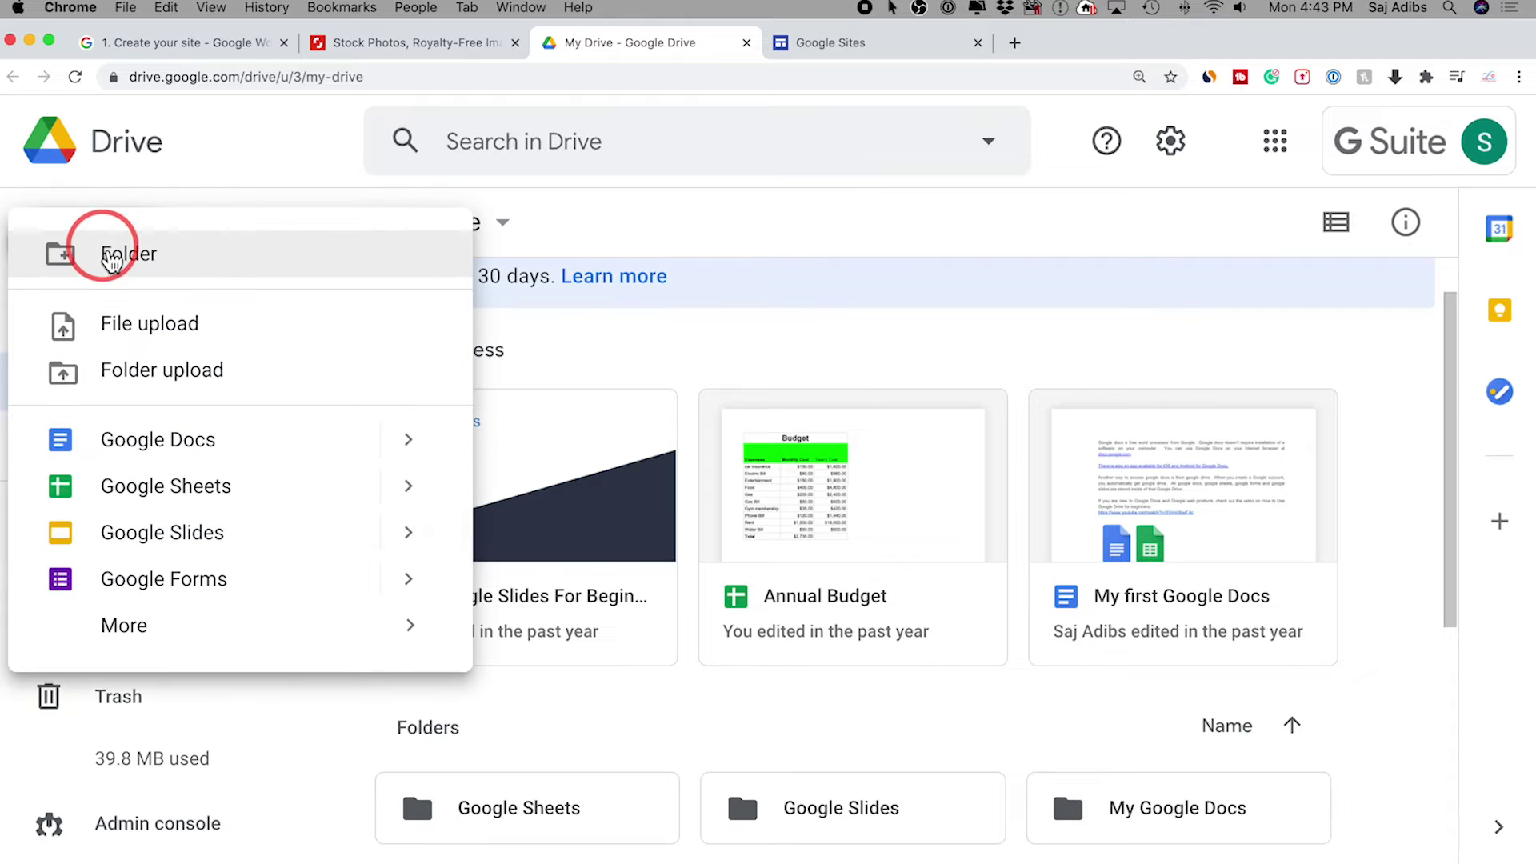
pyautogui.moveTo(147, 624)
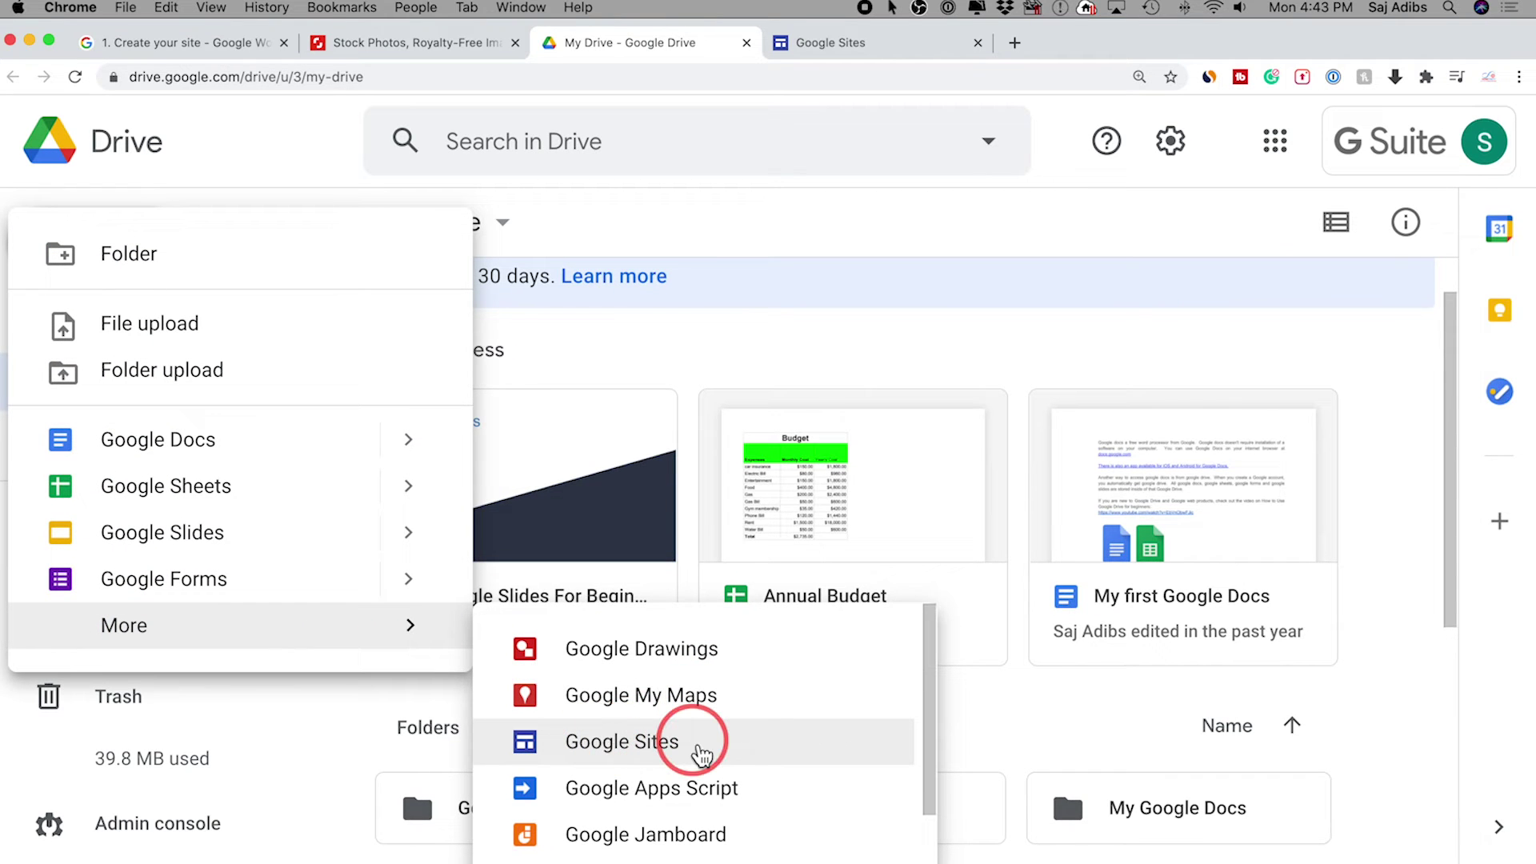
pyautogui.click(654, 214)
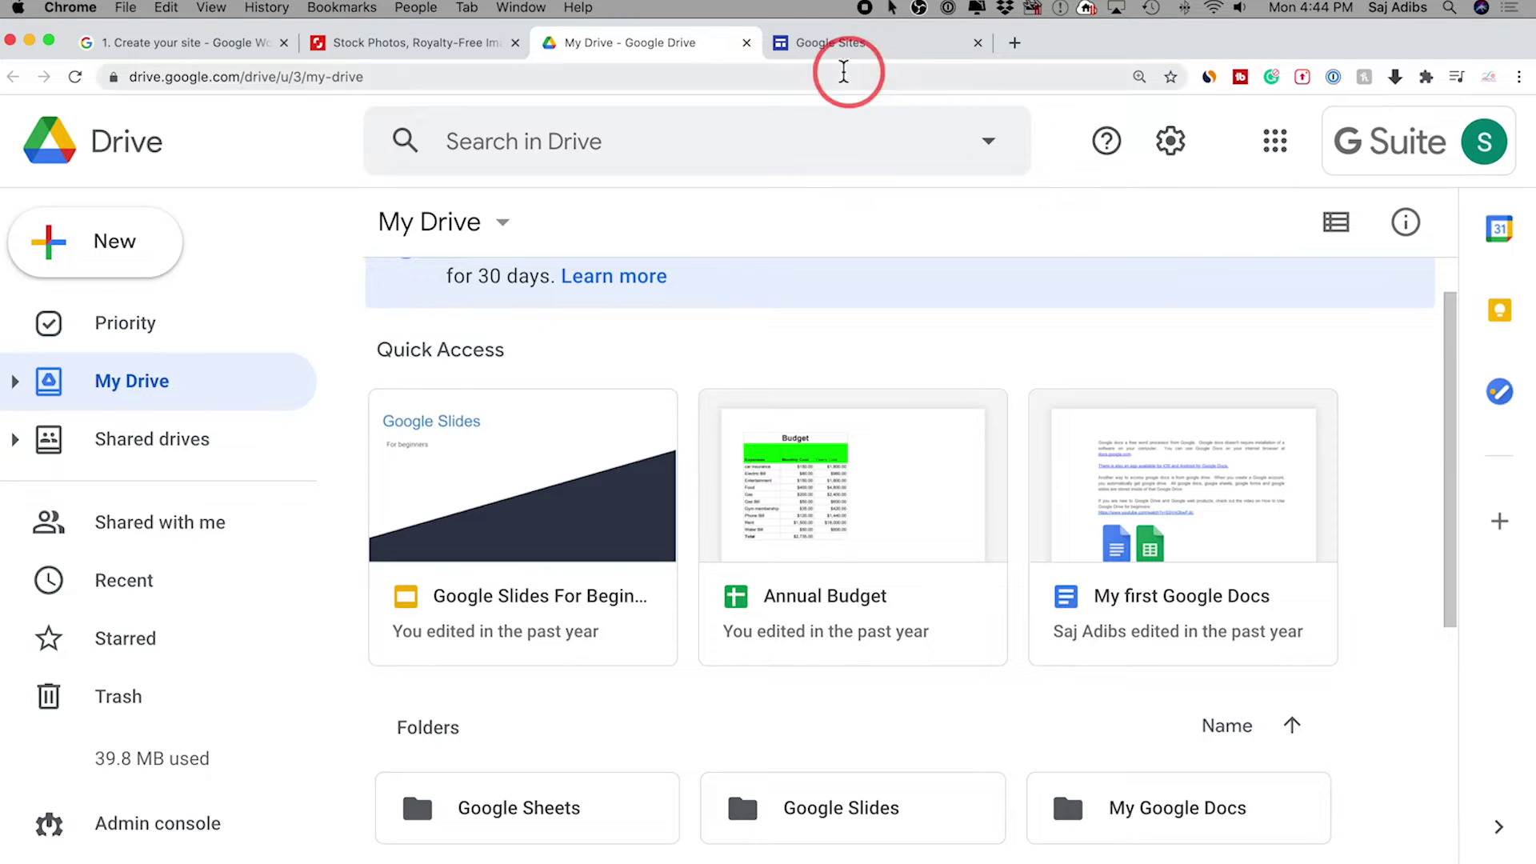
pyautogui.click(827, 50)
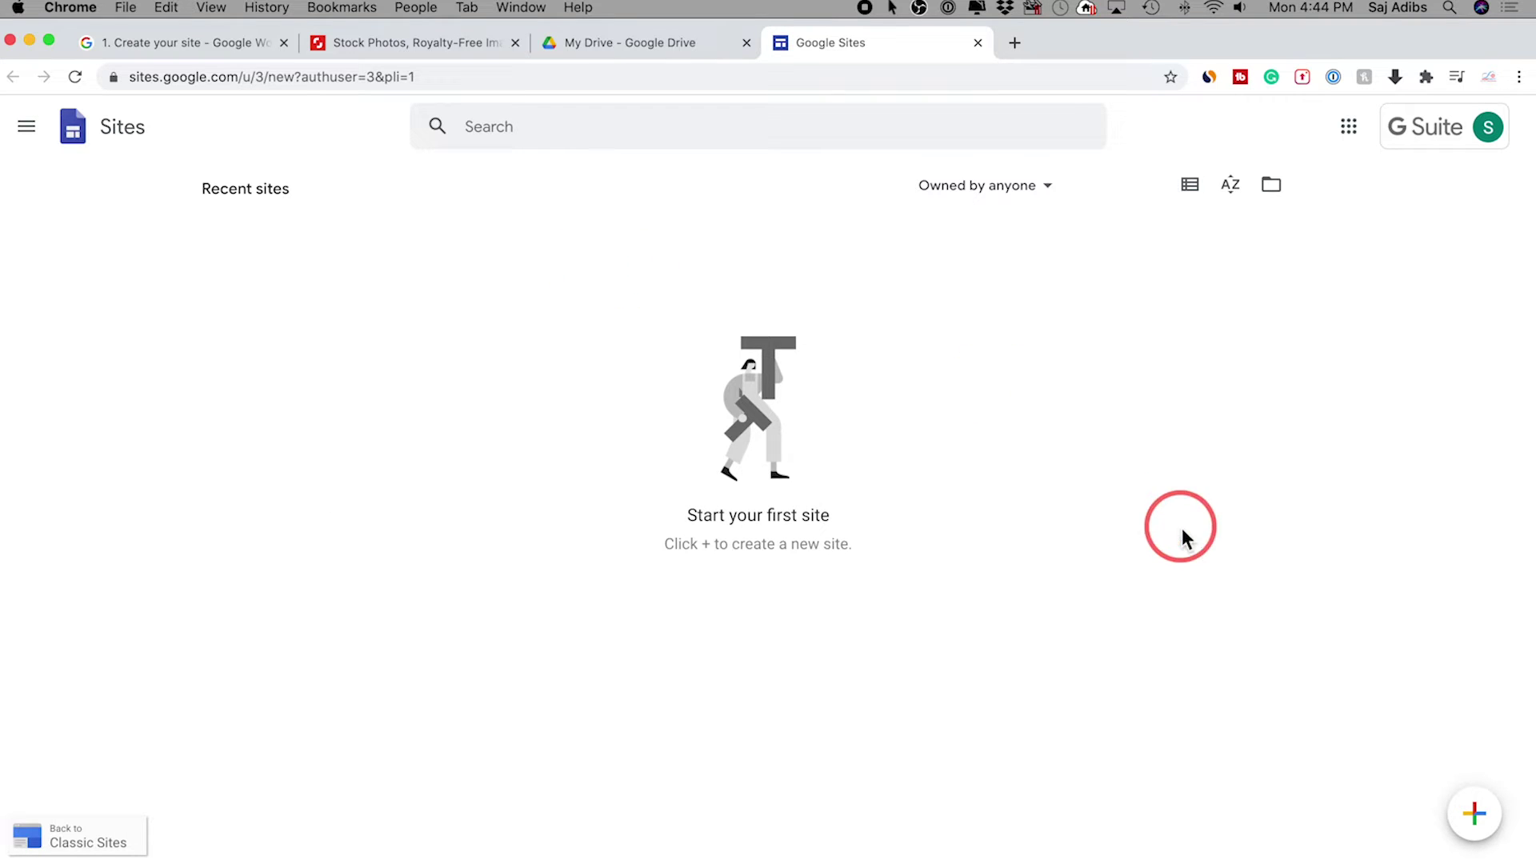
# - Browse the Template gallery, go back to Sites home, and create a blank site
pyautogui.moveTo(1479, 816)
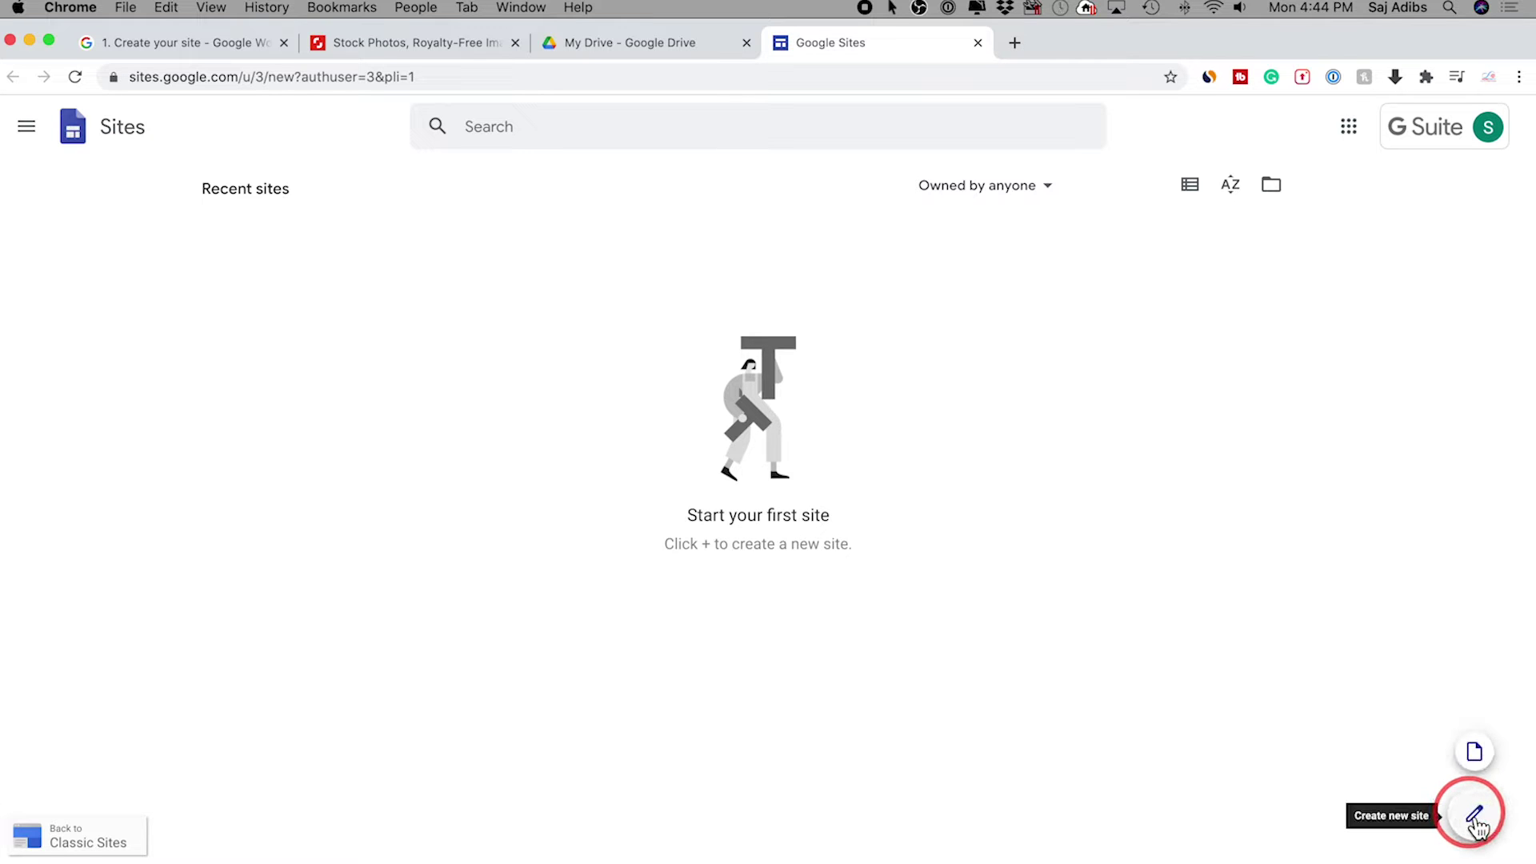
pyautogui.click(1477, 760)
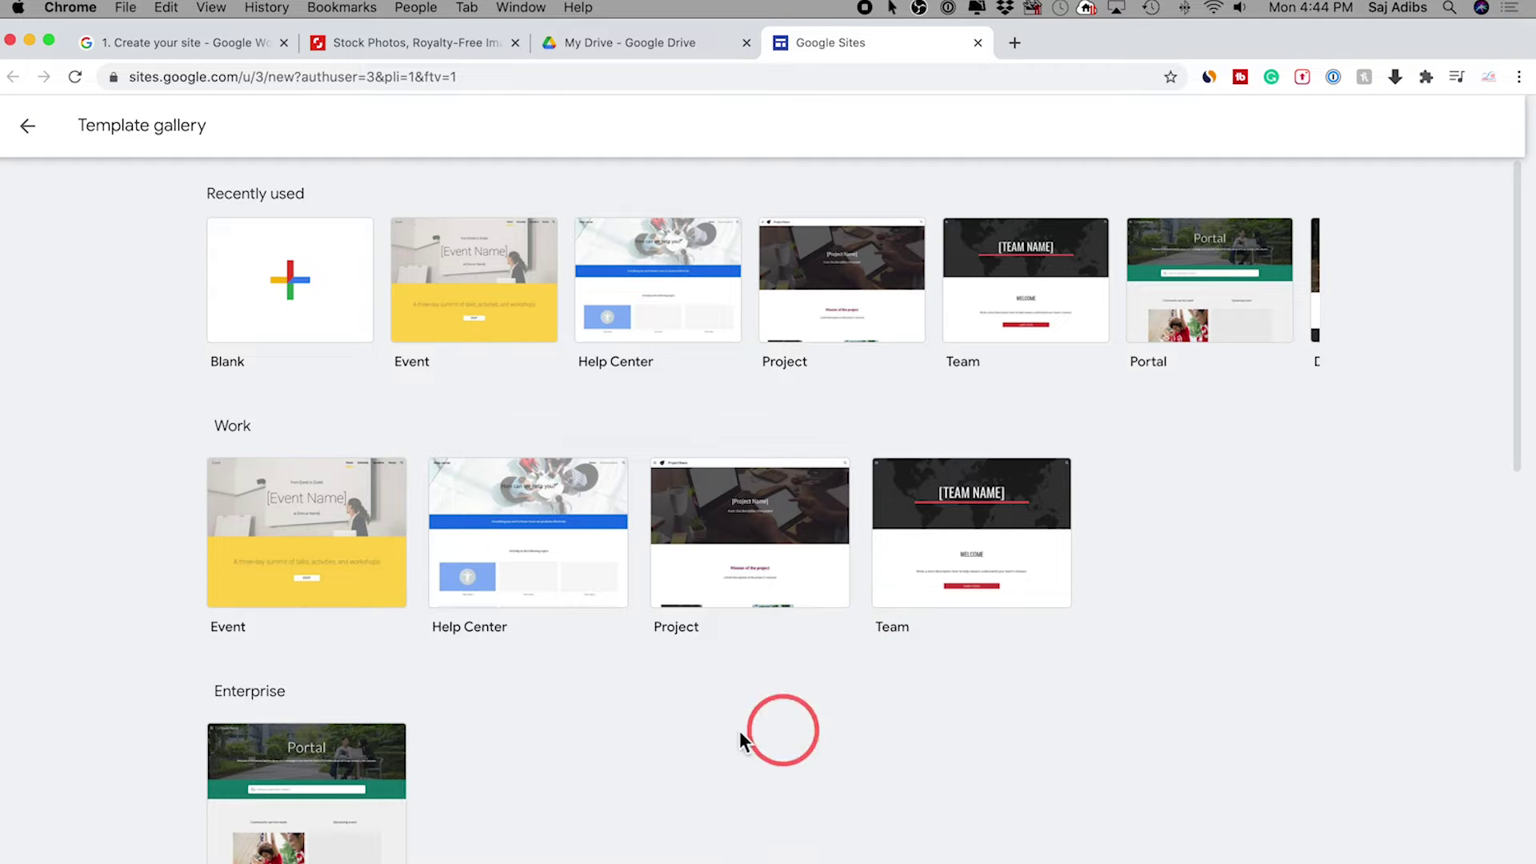
pyautogui.scroll(-2, 1038, 615)
pyautogui.scroll(-1, 1038, 620)
pyautogui.scroll(2, 1030, 616)
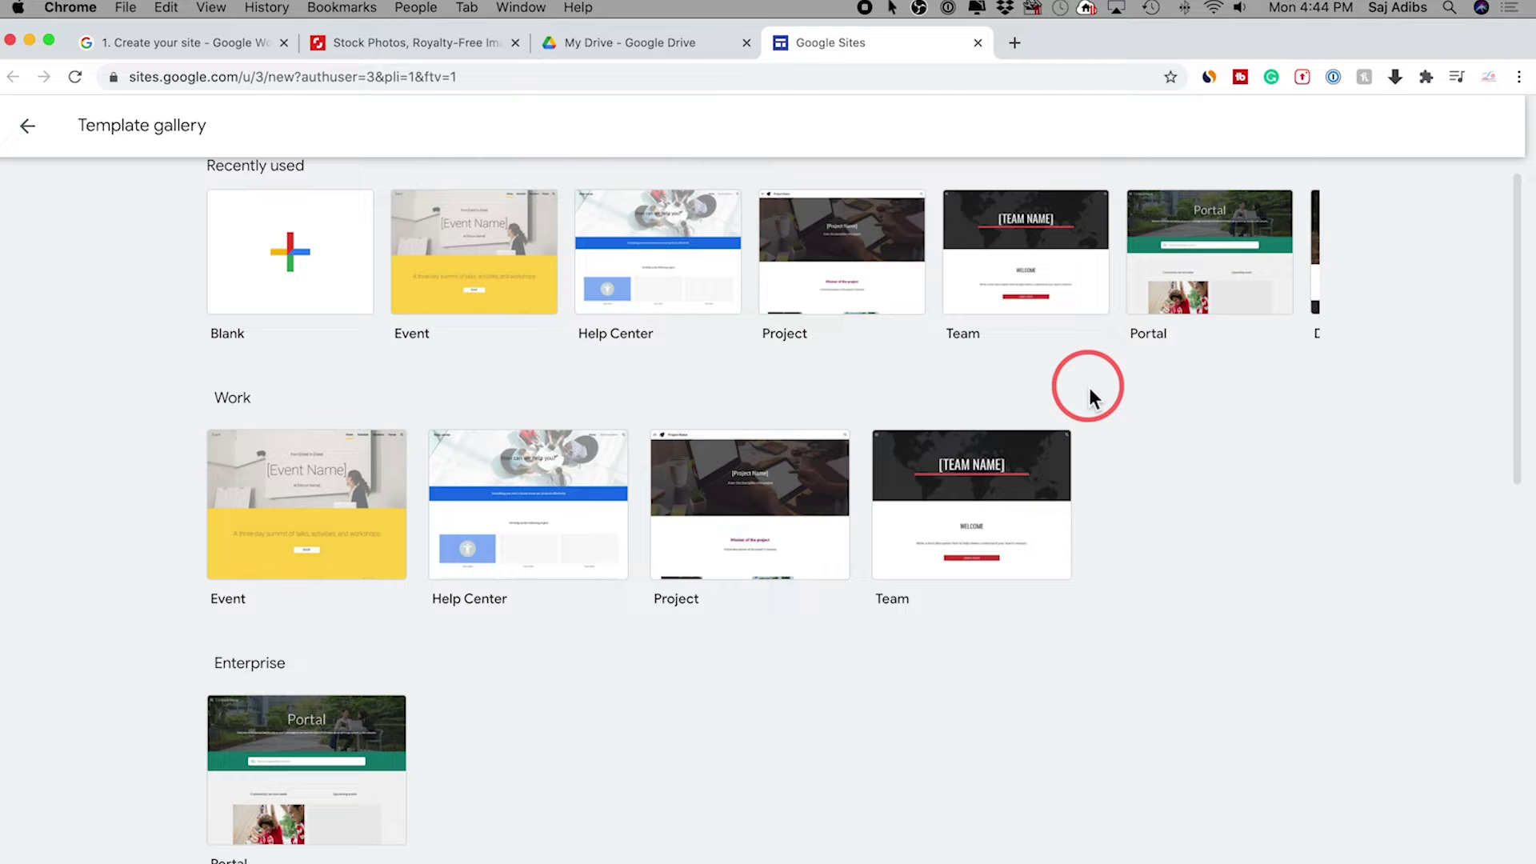
pyautogui.scroll(-10, 1089, 392)
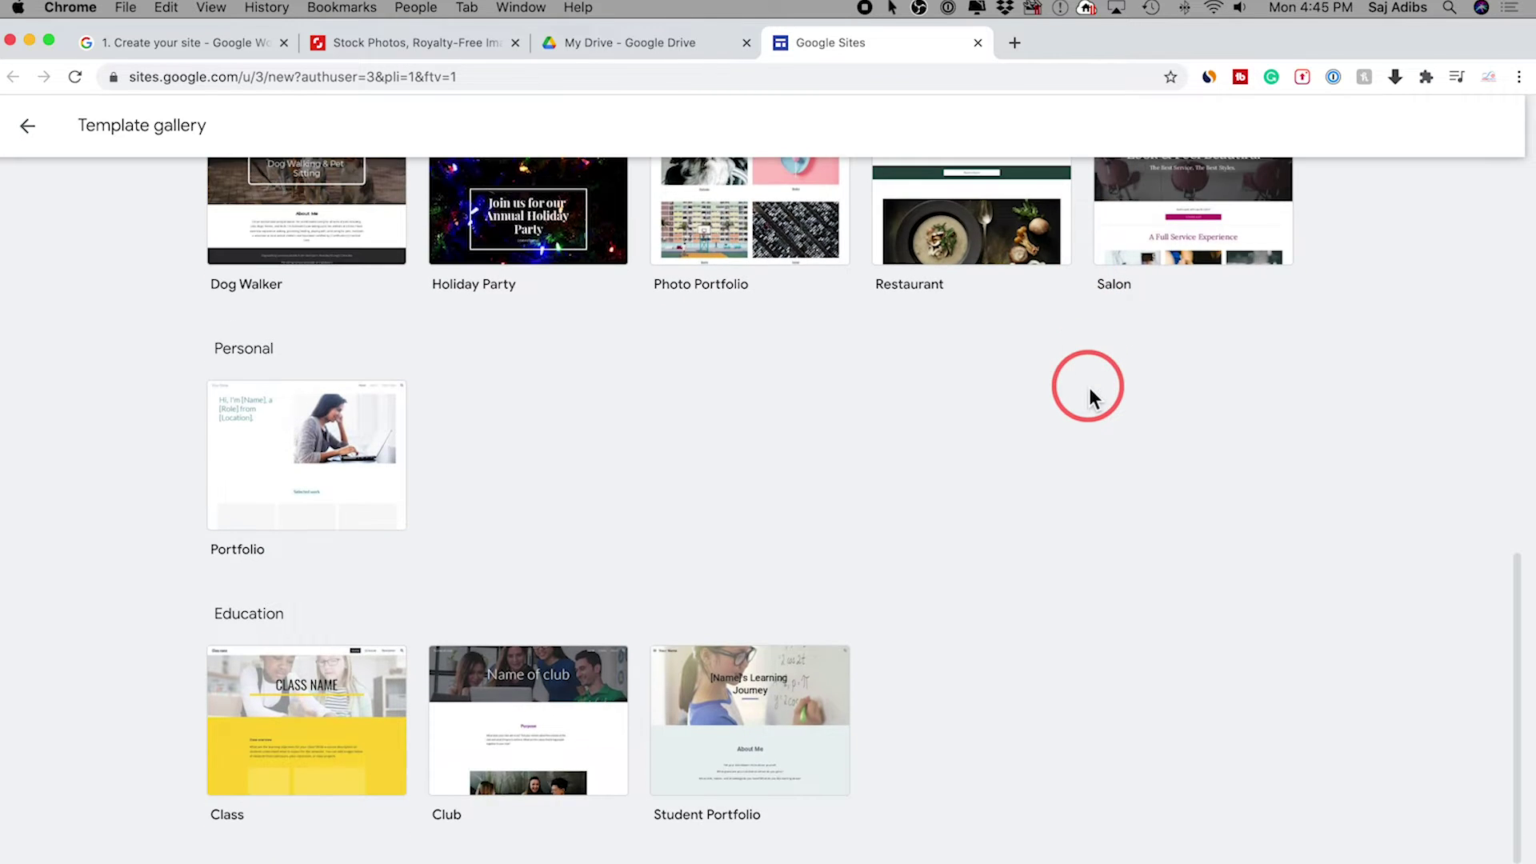
pyautogui.scroll(3, 848, 666)
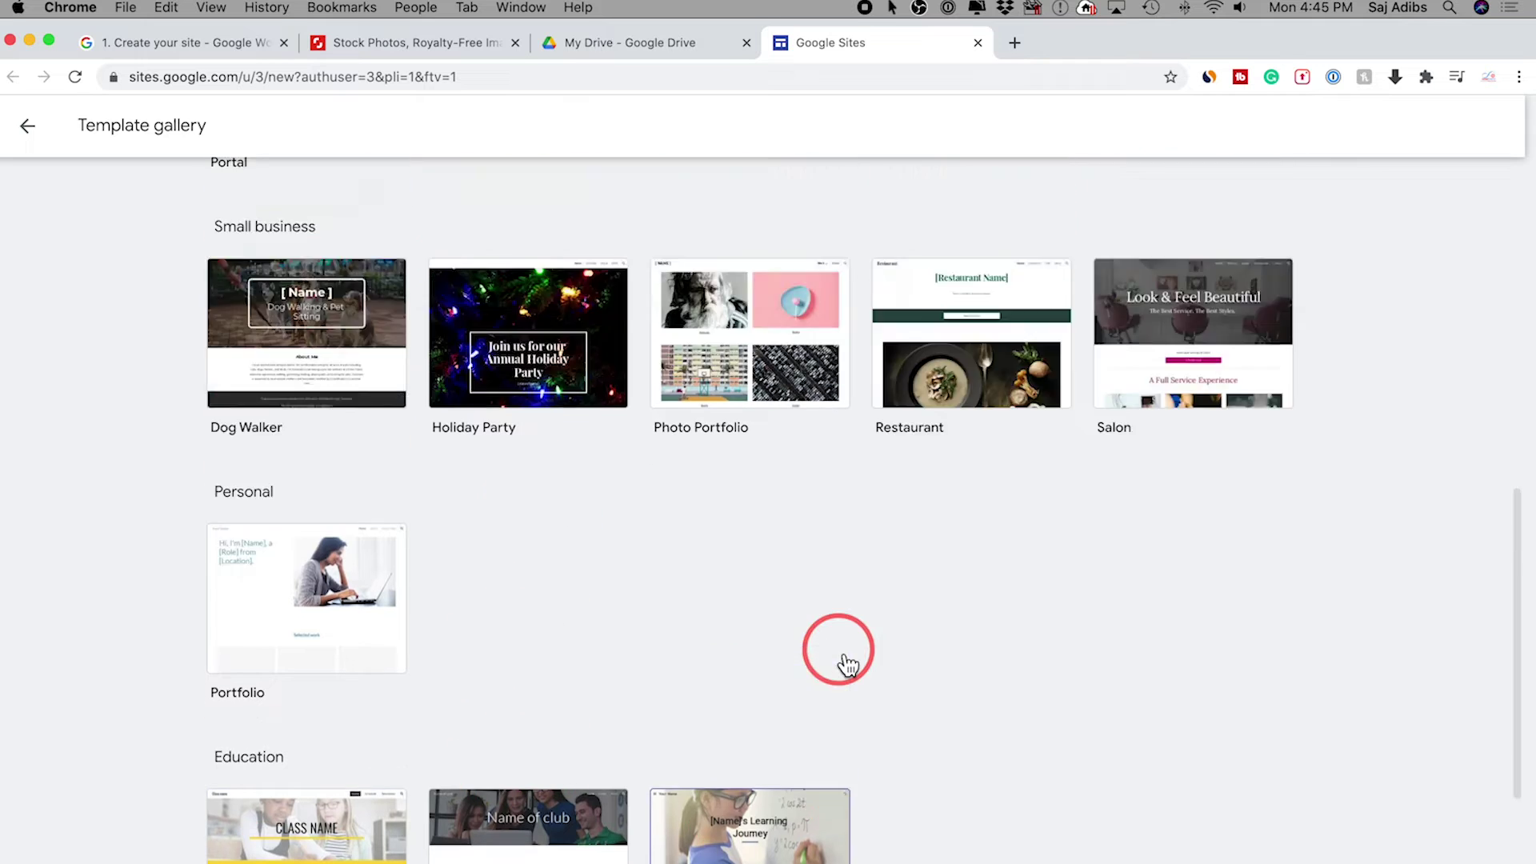
pyautogui.scroll(8, 844, 657)
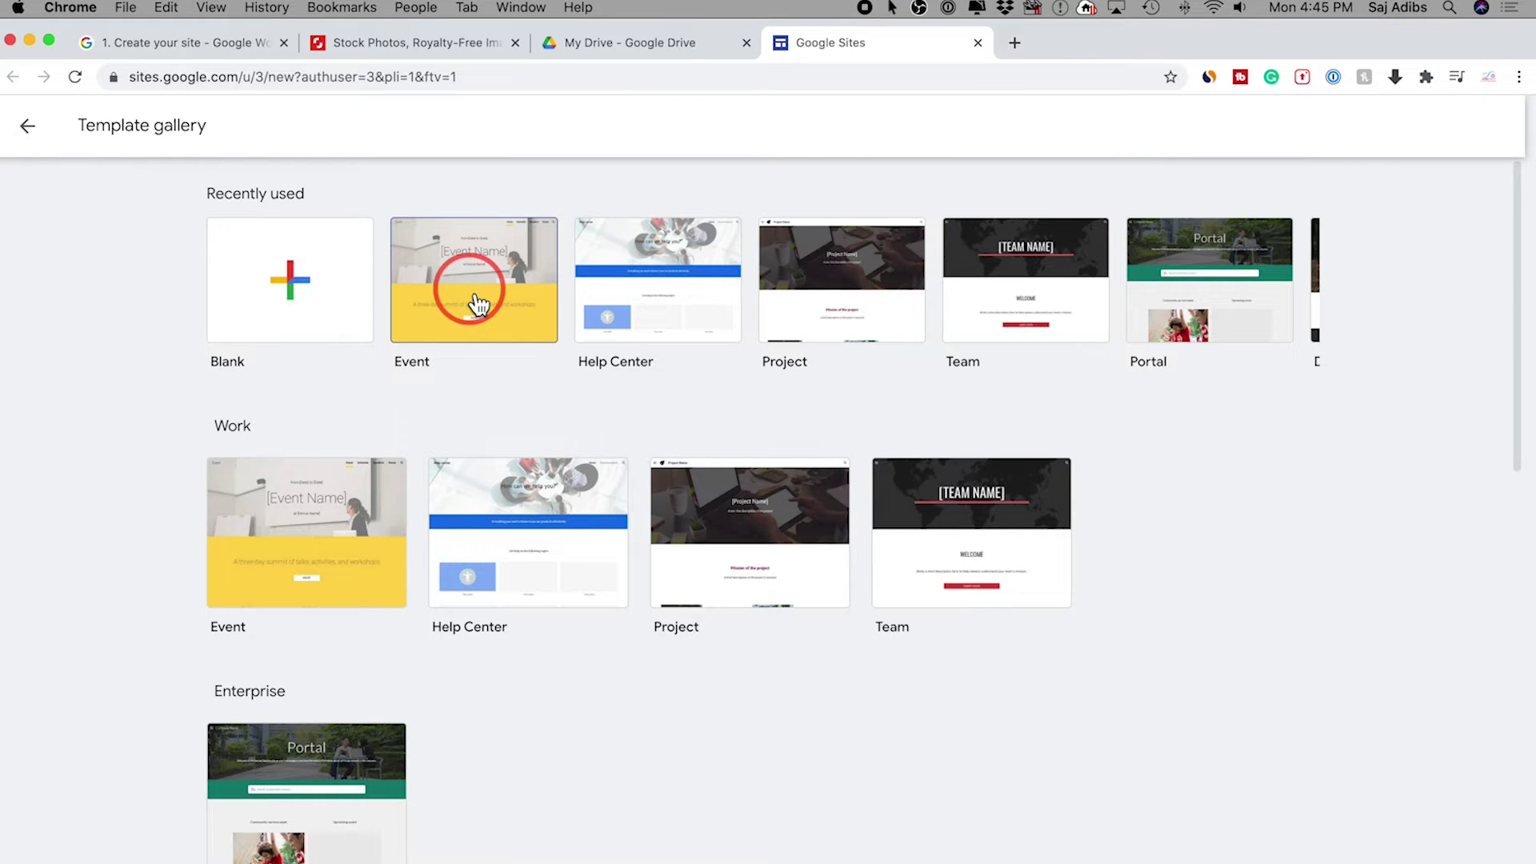
pyautogui.click(27, 126)
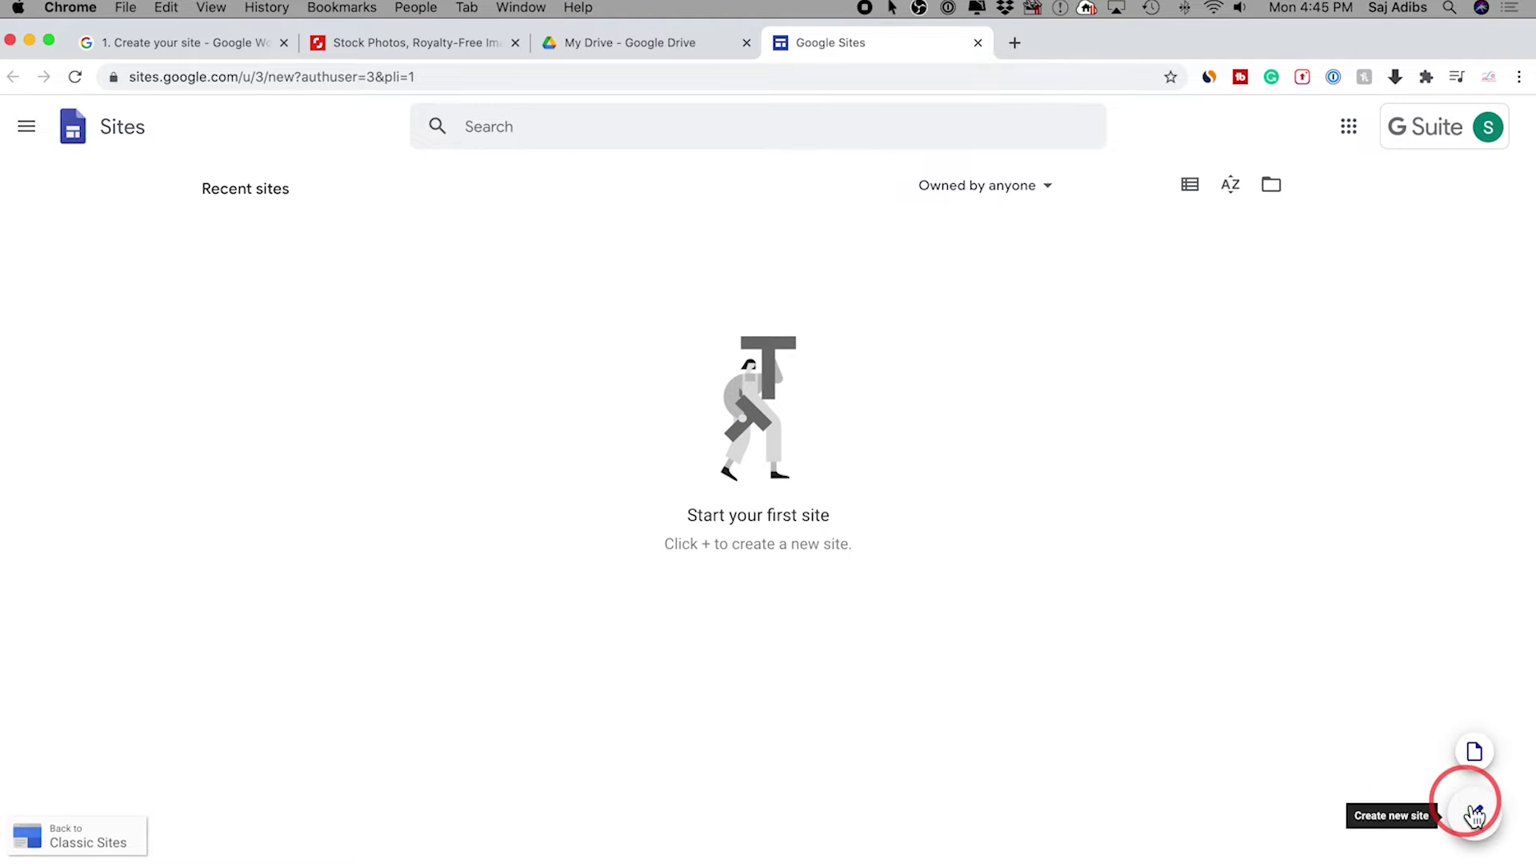
pyautogui.click(1475, 814)
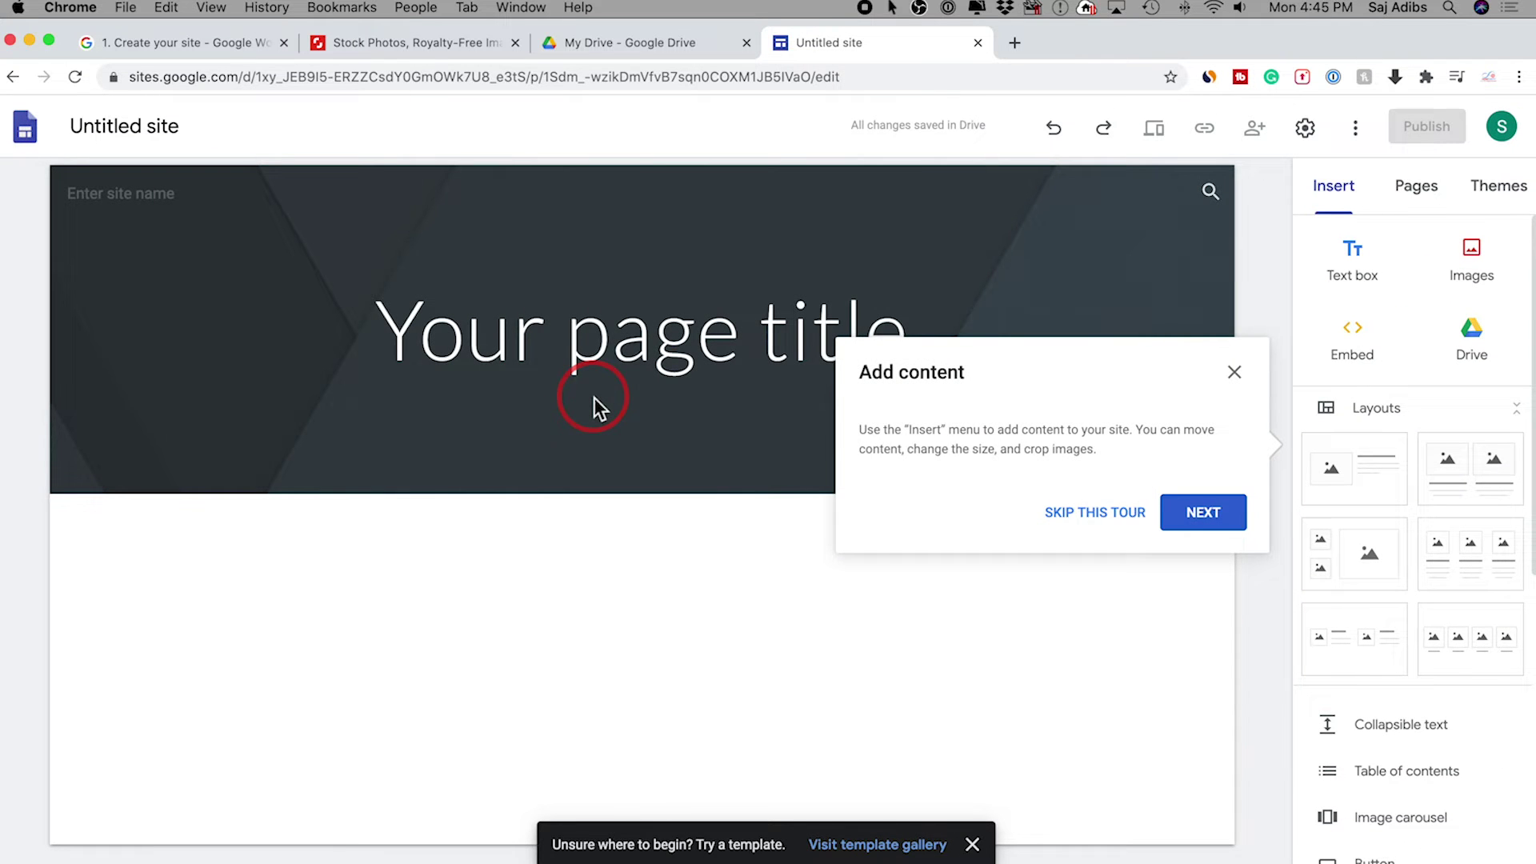
# - Skip the tour and name the site 'Google Tutorials'
pyautogui.click(1236, 372)
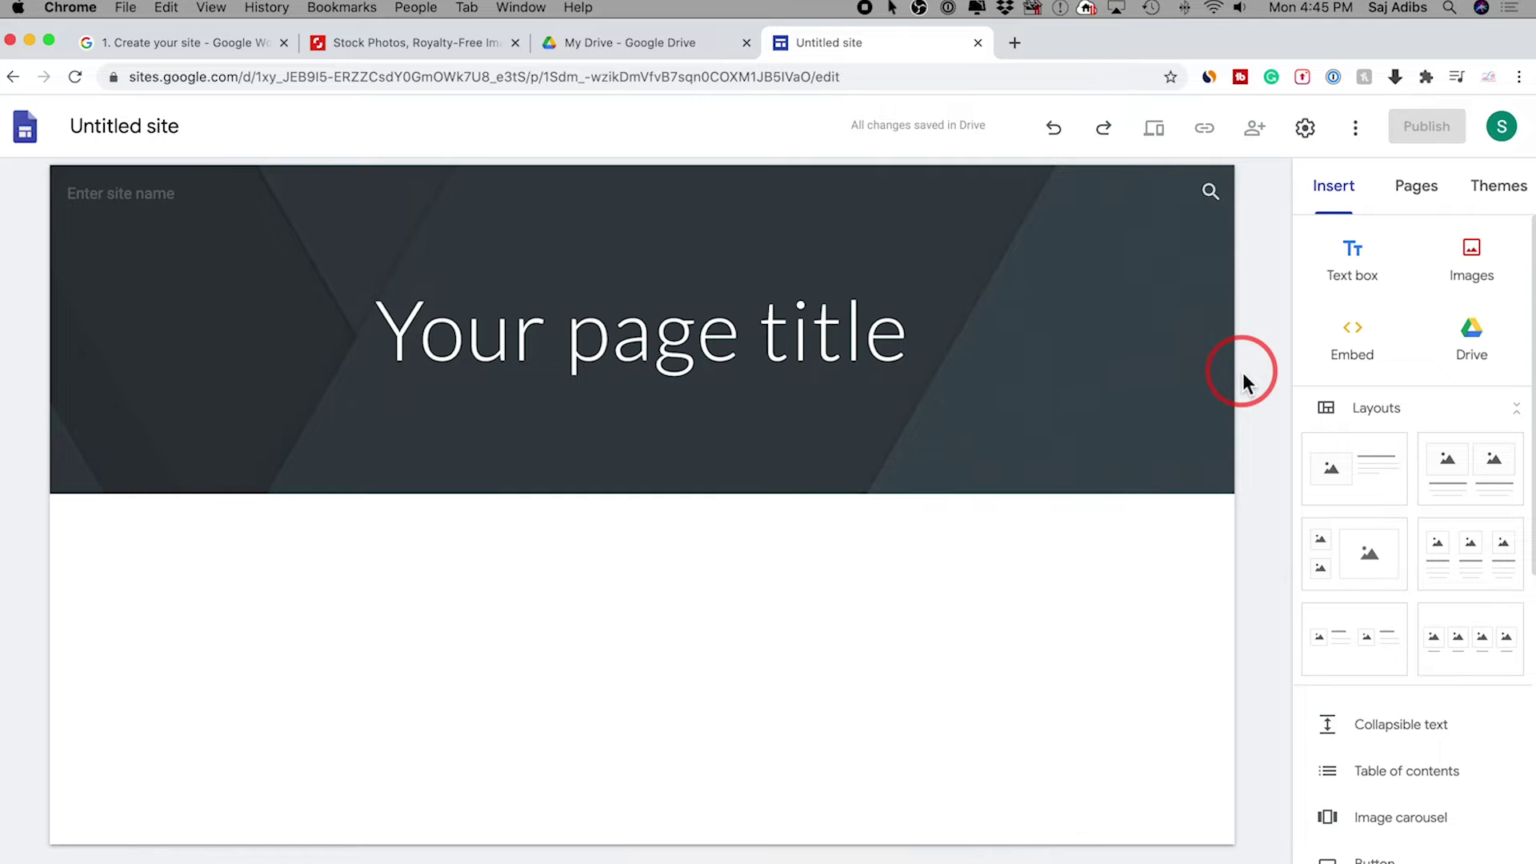
pyautogui.click(196, 128)
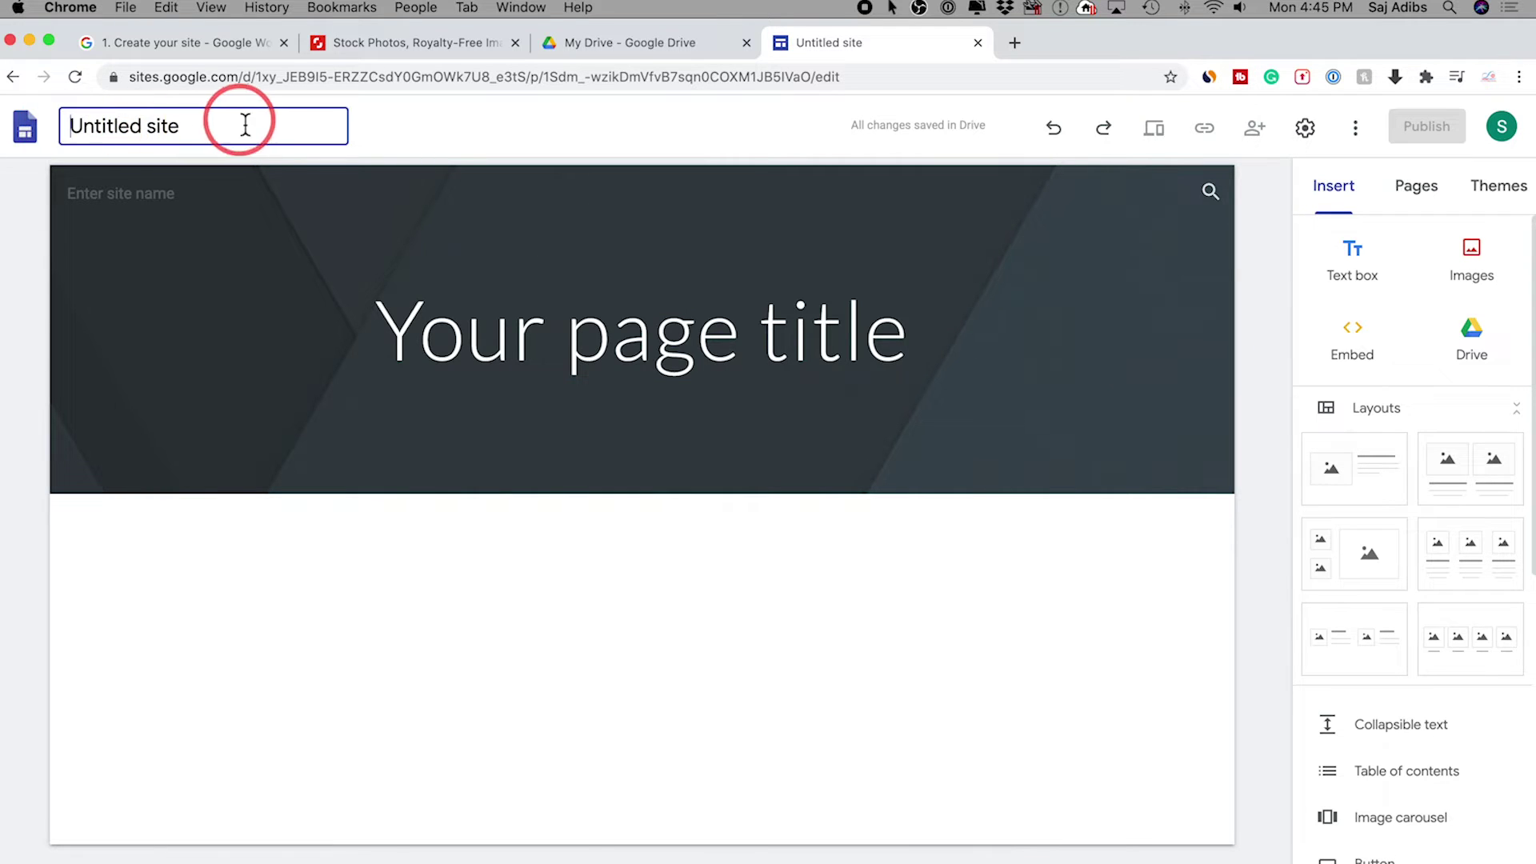
pyautogui.write('Google Tutorials')
pyautogui.press('Return')
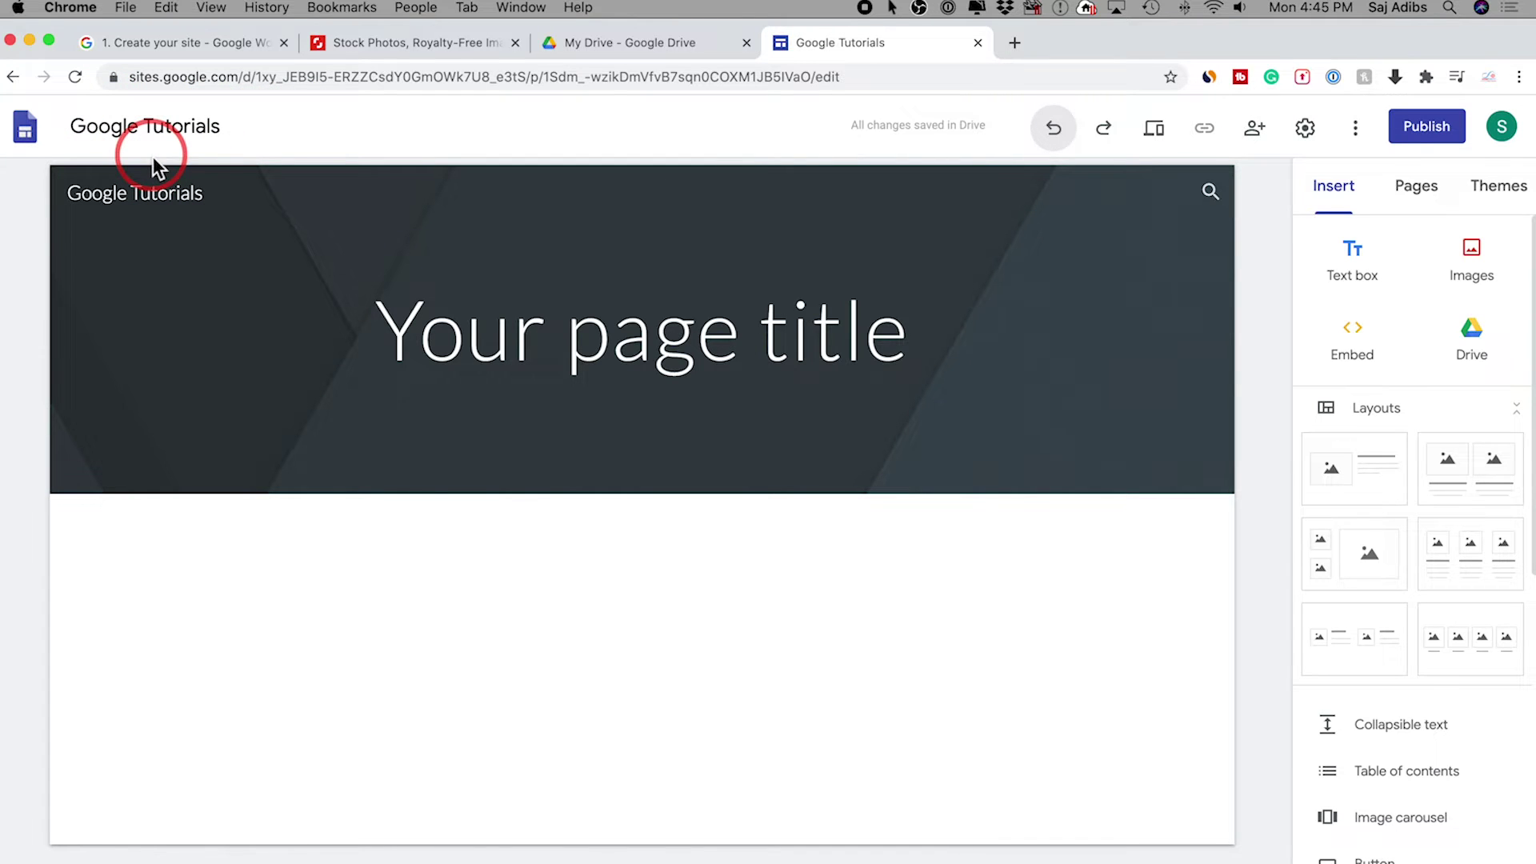
# - Confirm the new site appears in My Drive's Quick Access, then return to the editor
pyautogui.click(616, 45)
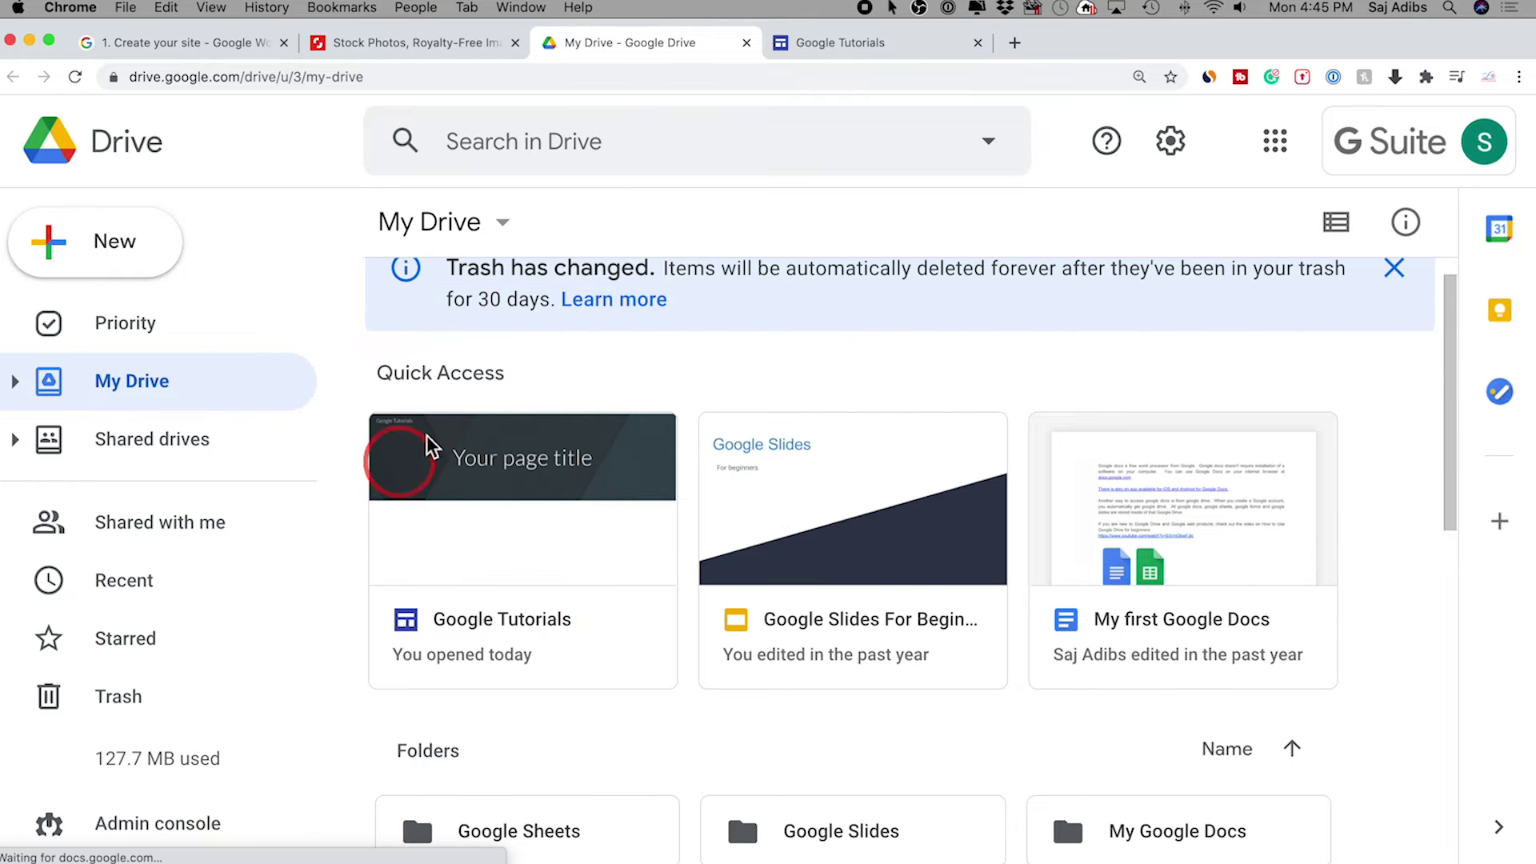
pyautogui.click(792, 481)
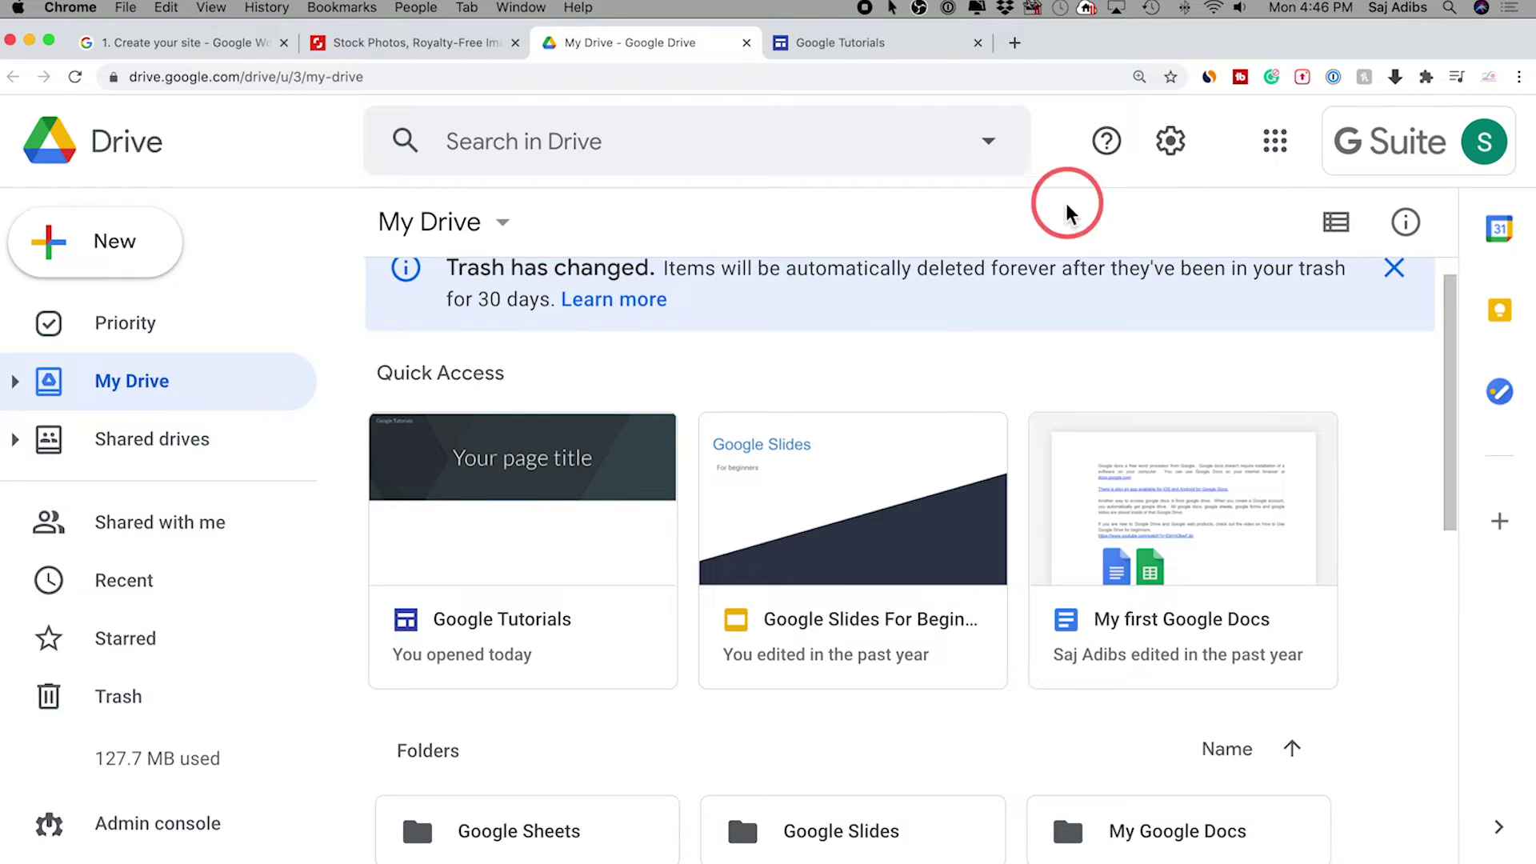
pyautogui.click(838, 53)
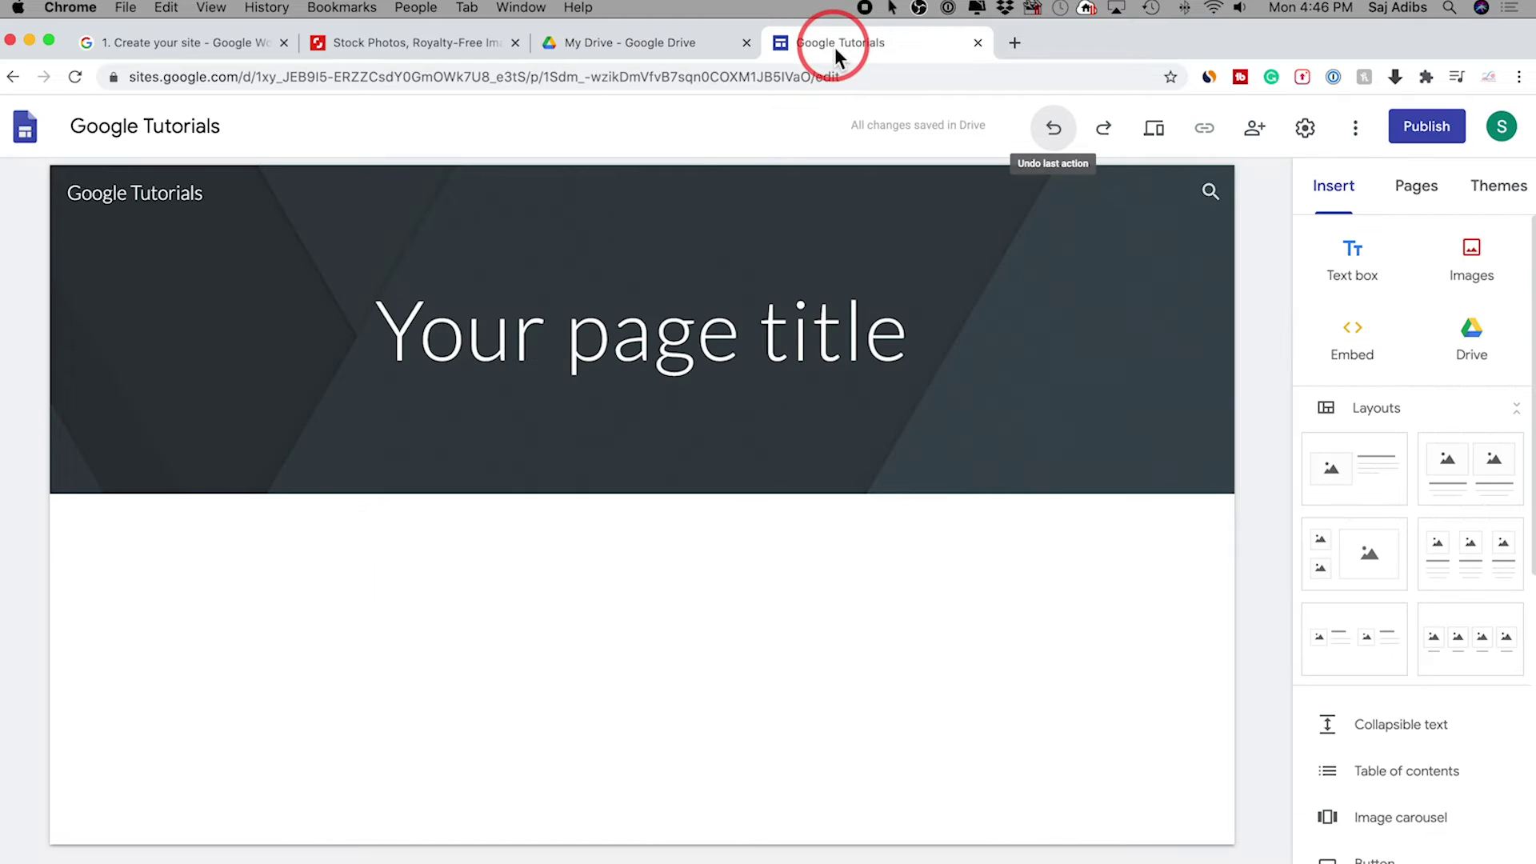
# - Create a new page named 'About us', then go back to the Home page
pyautogui.moveTo(840, 304)
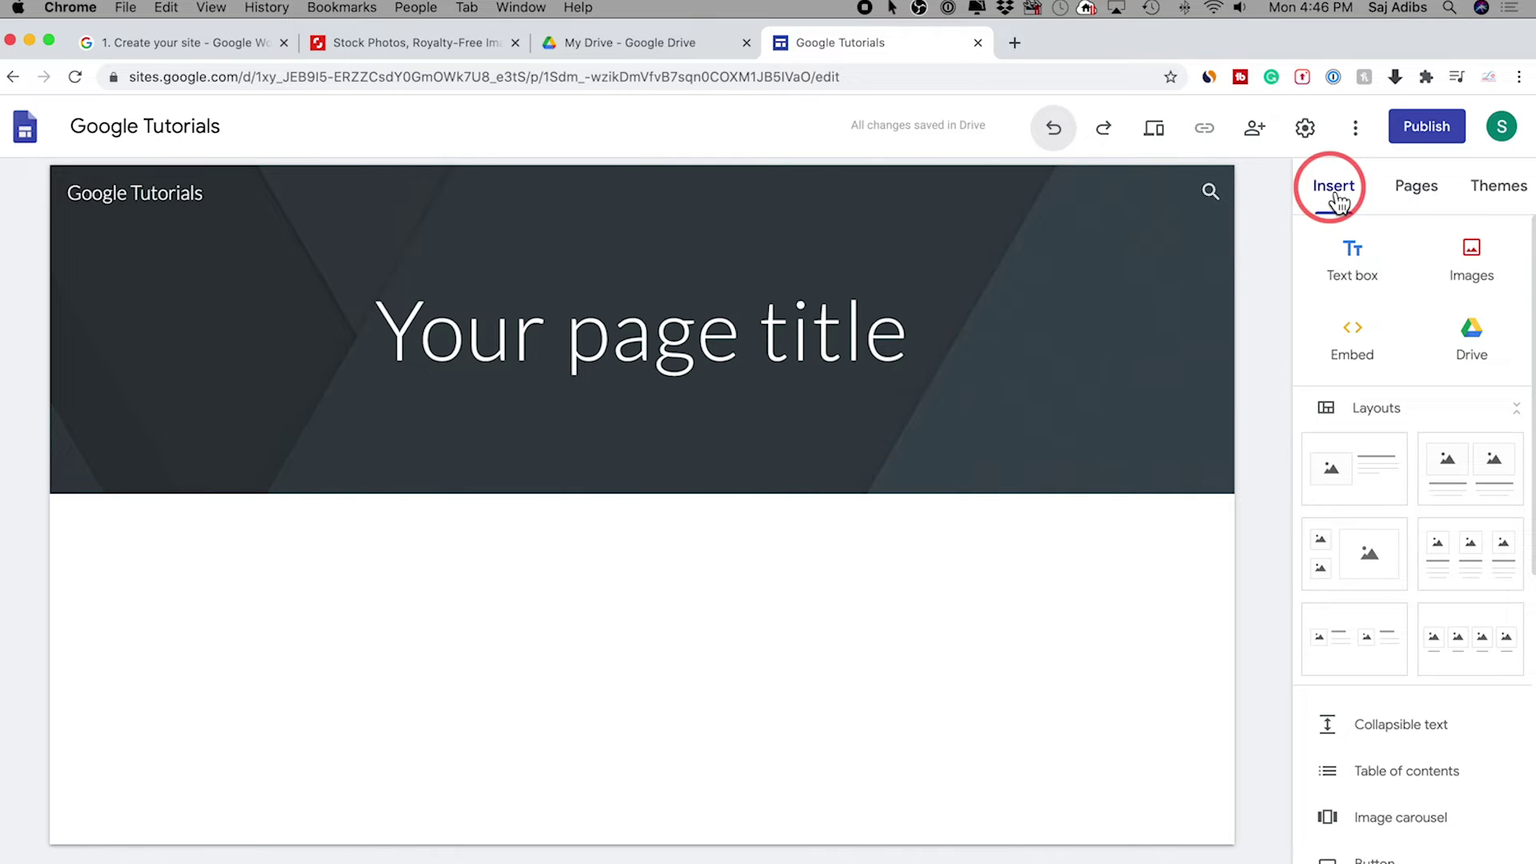
pyautogui.scroll(-3, 1440, 541)
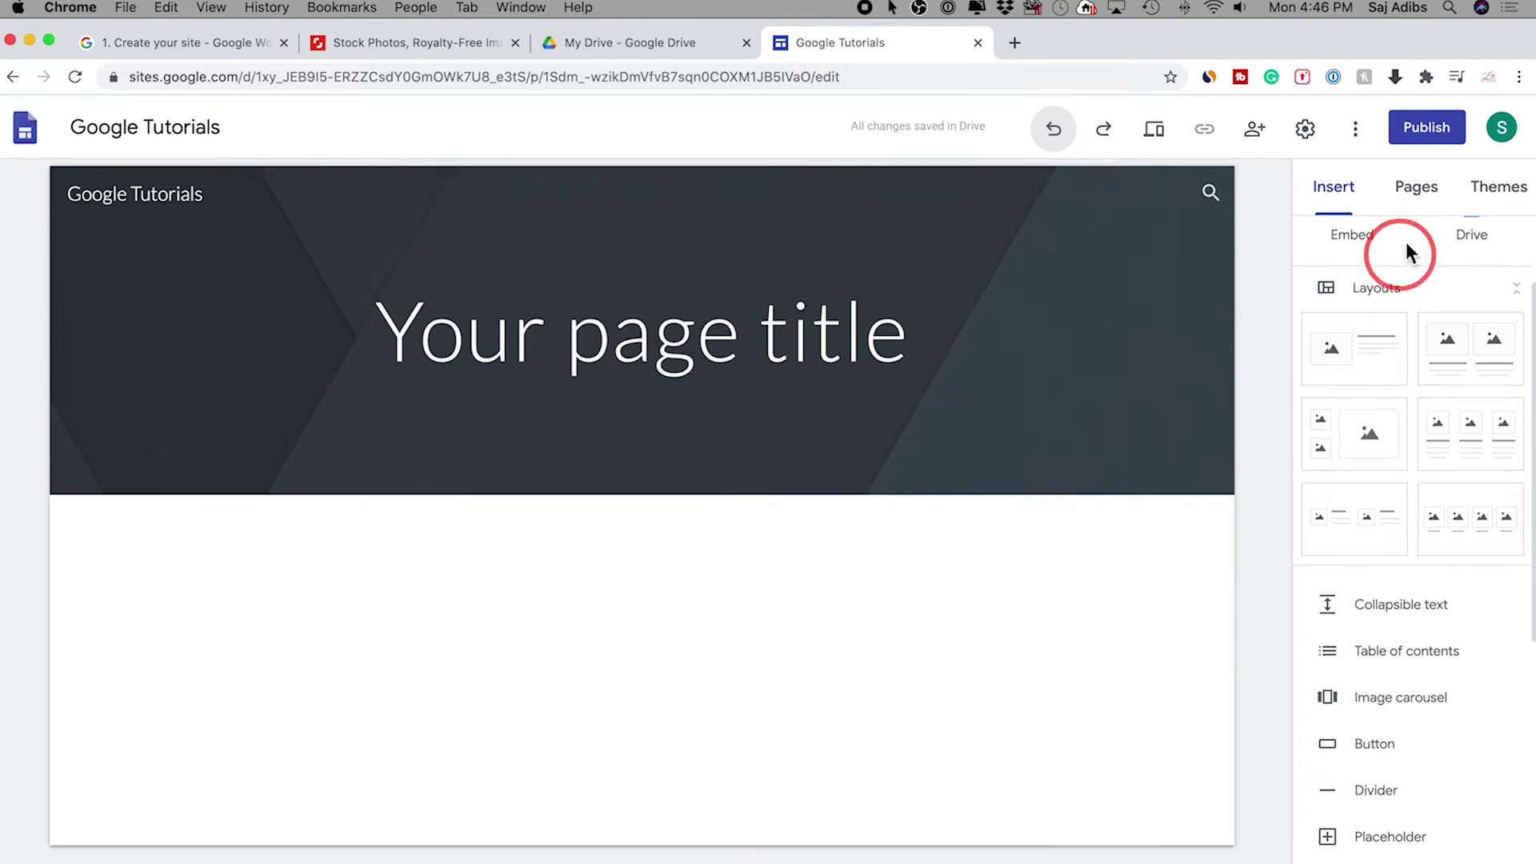
pyautogui.click(1418, 196)
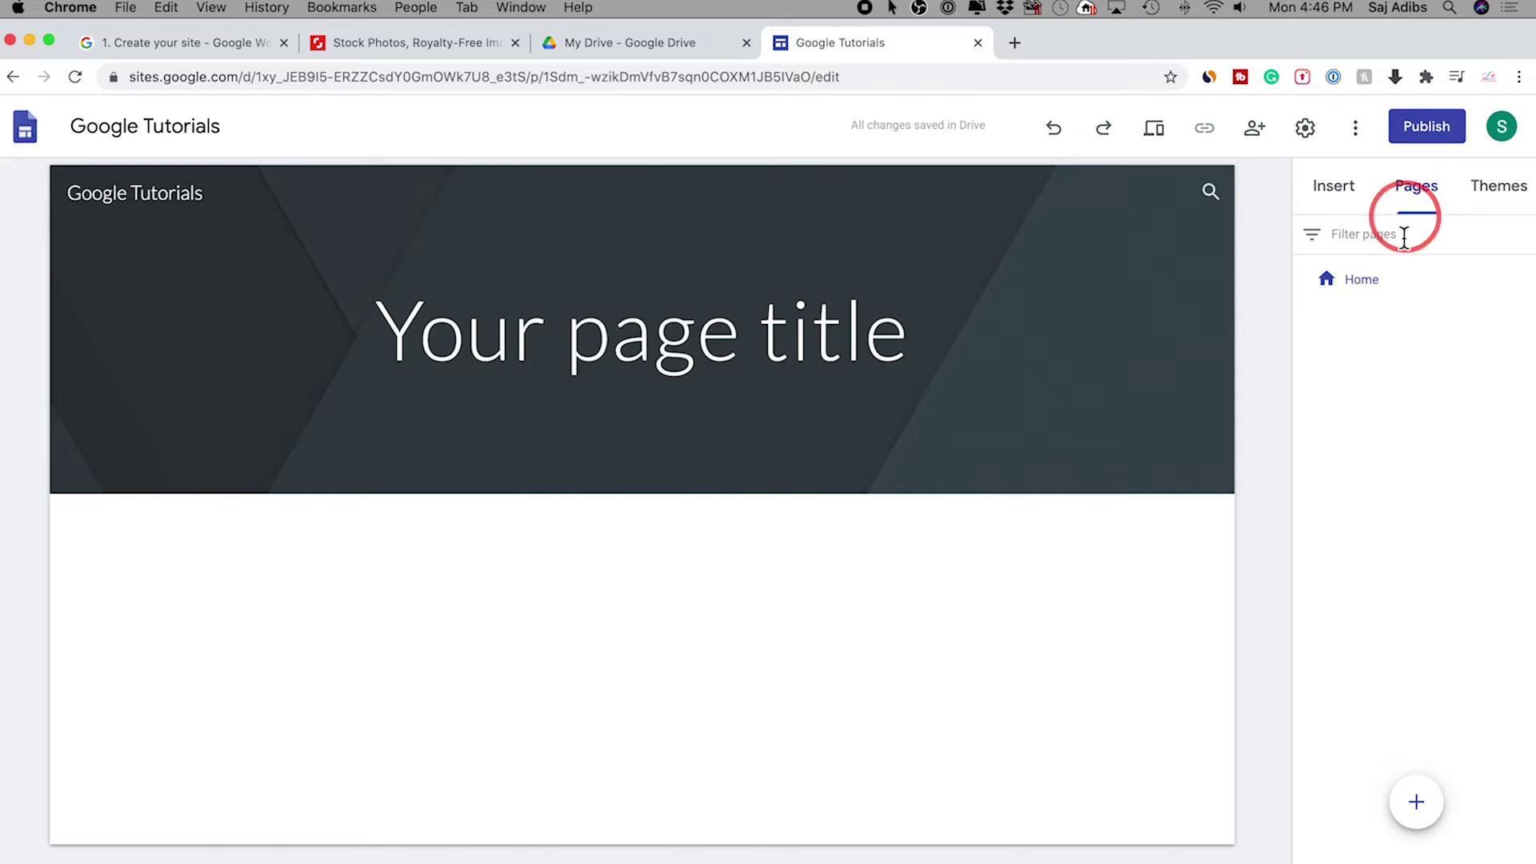
pyautogui.moveTo(1418, 788)
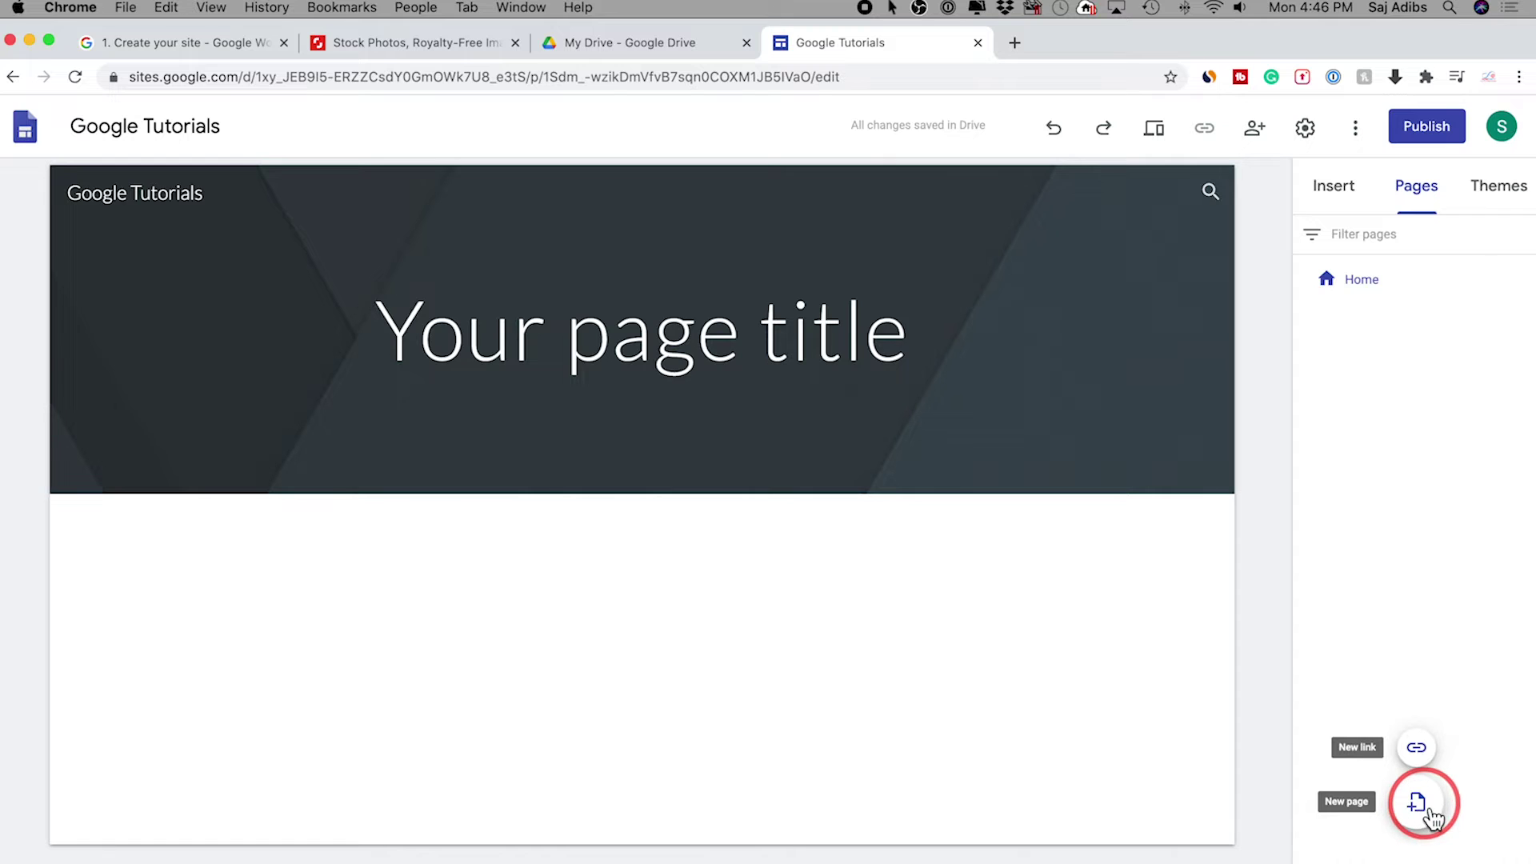
pyautogui.click(1418, 804)
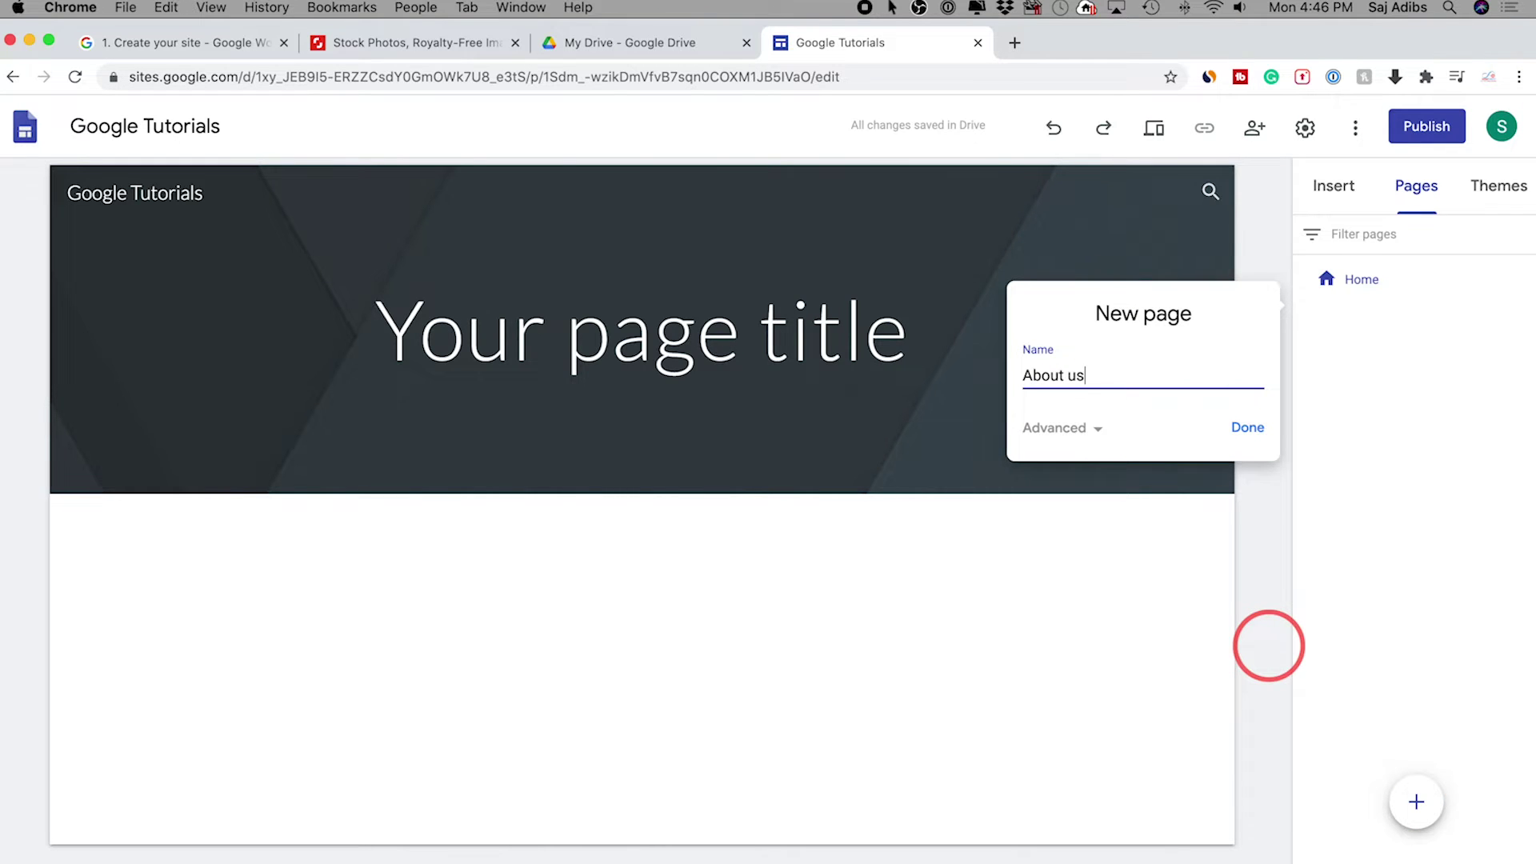
pyautogui.click(1248, 428)
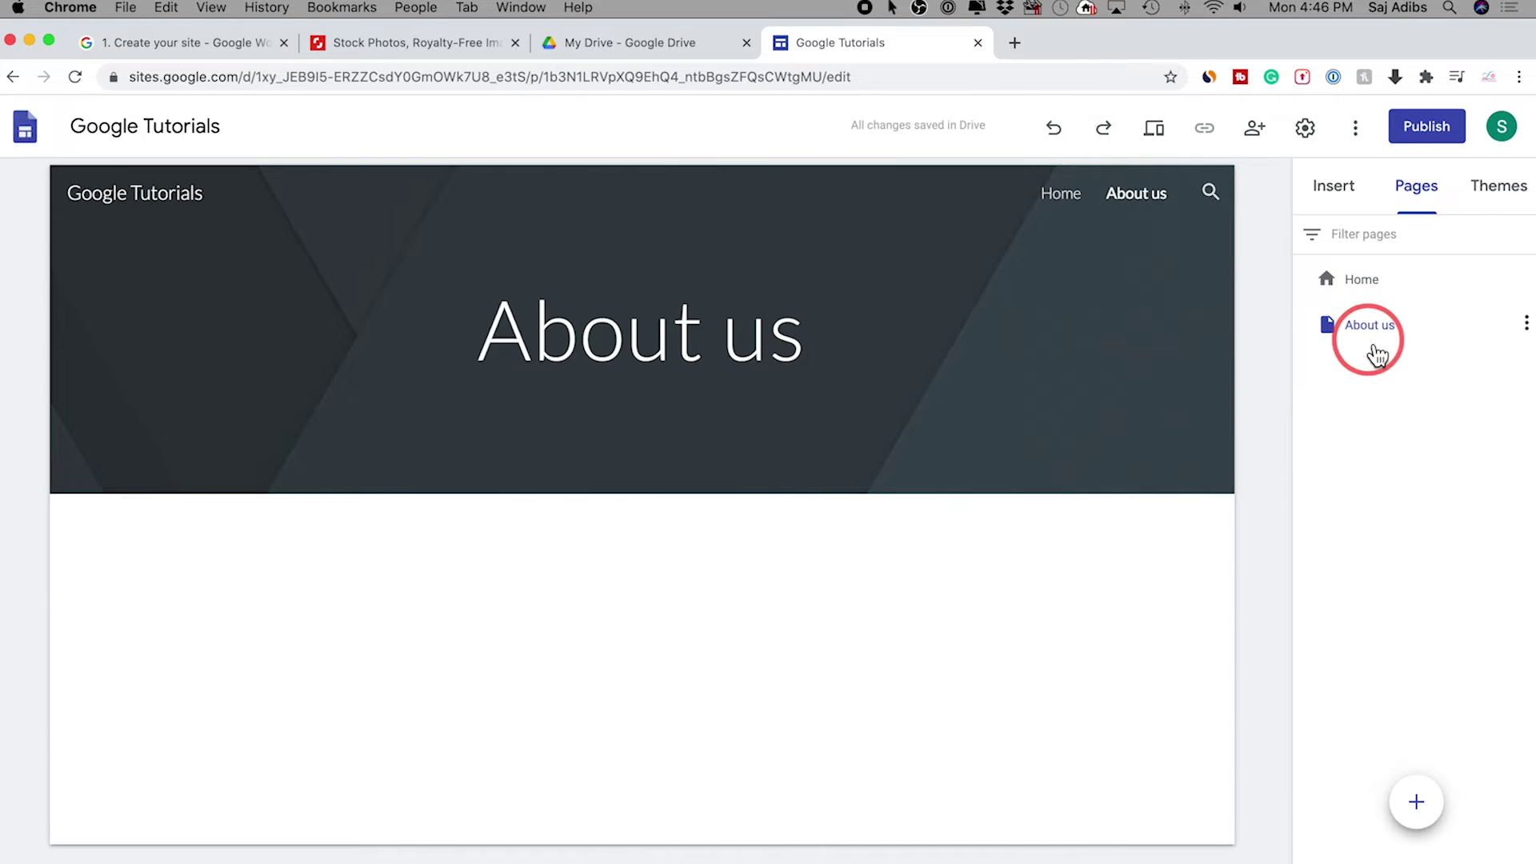
pyautogui.click(1365, 293)
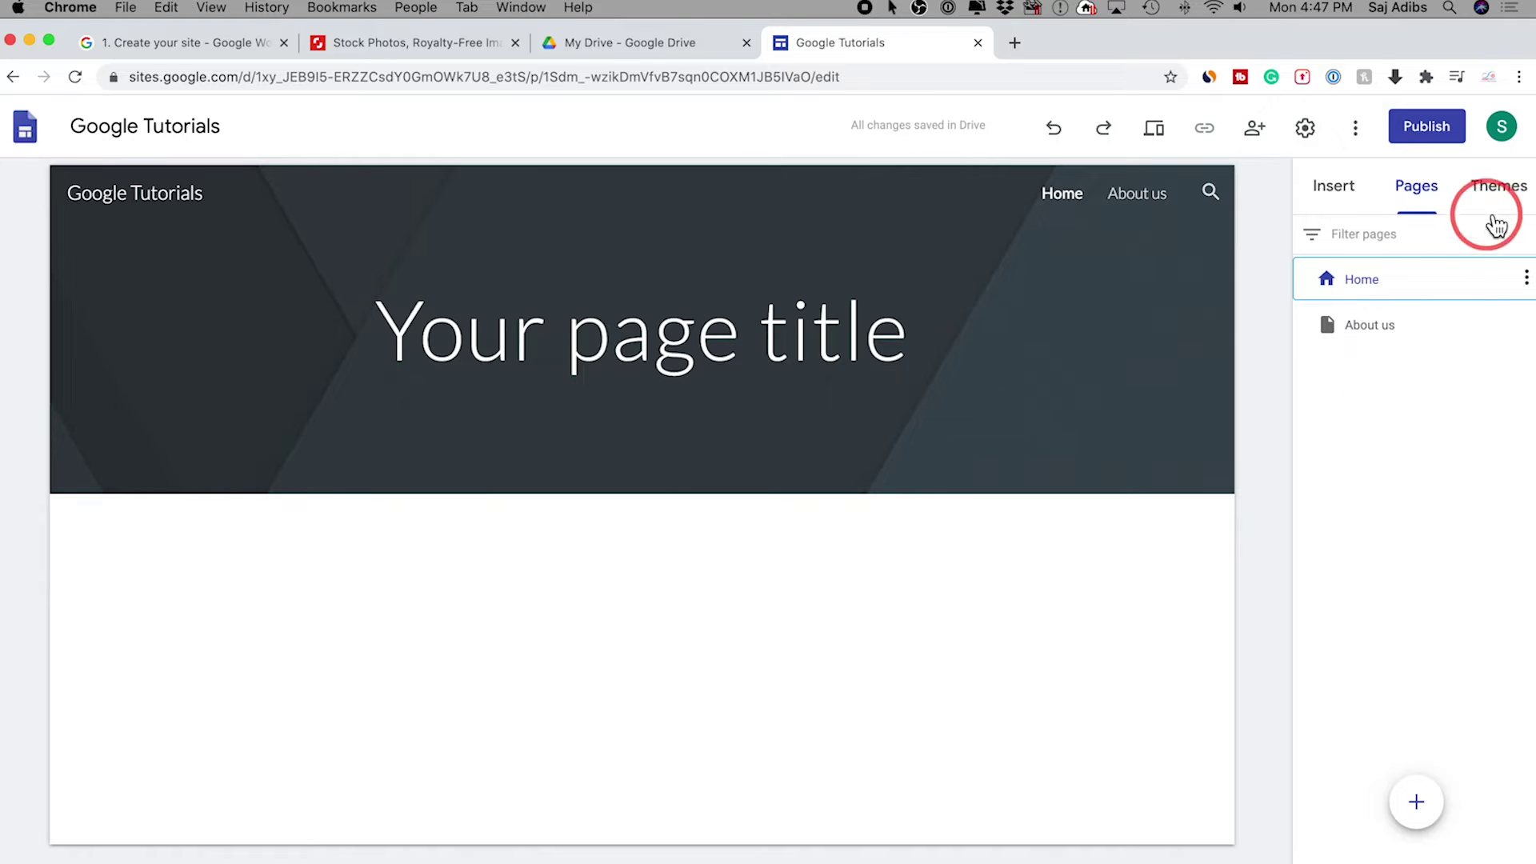
# - Try magenta, green and purple colours and Heavy fonts on the Simple theme
pyautogui.click(1499, 200)
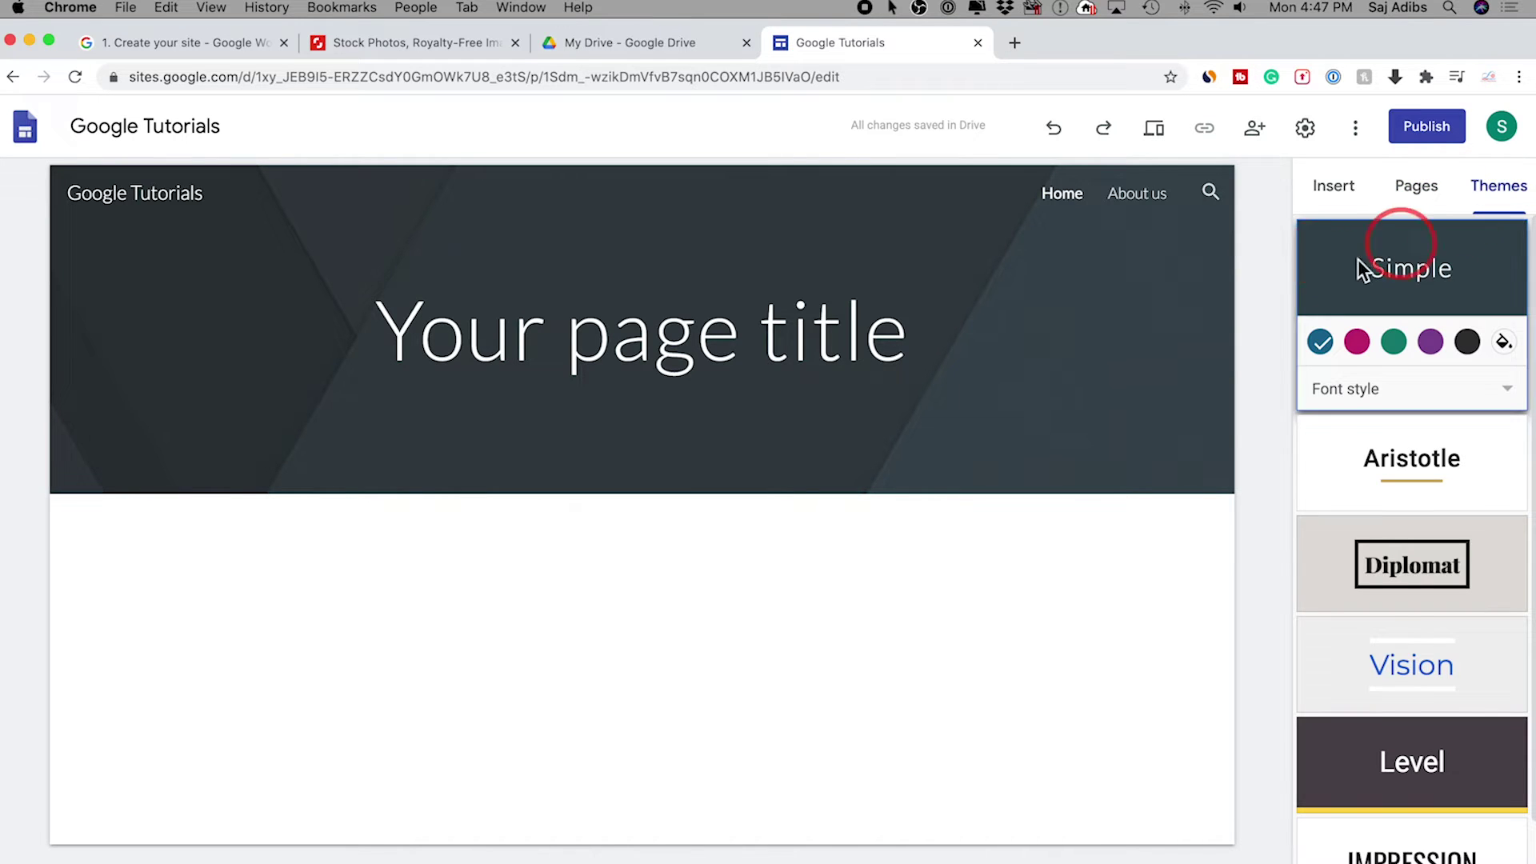
pyautogui.moveTo(1144, 308)
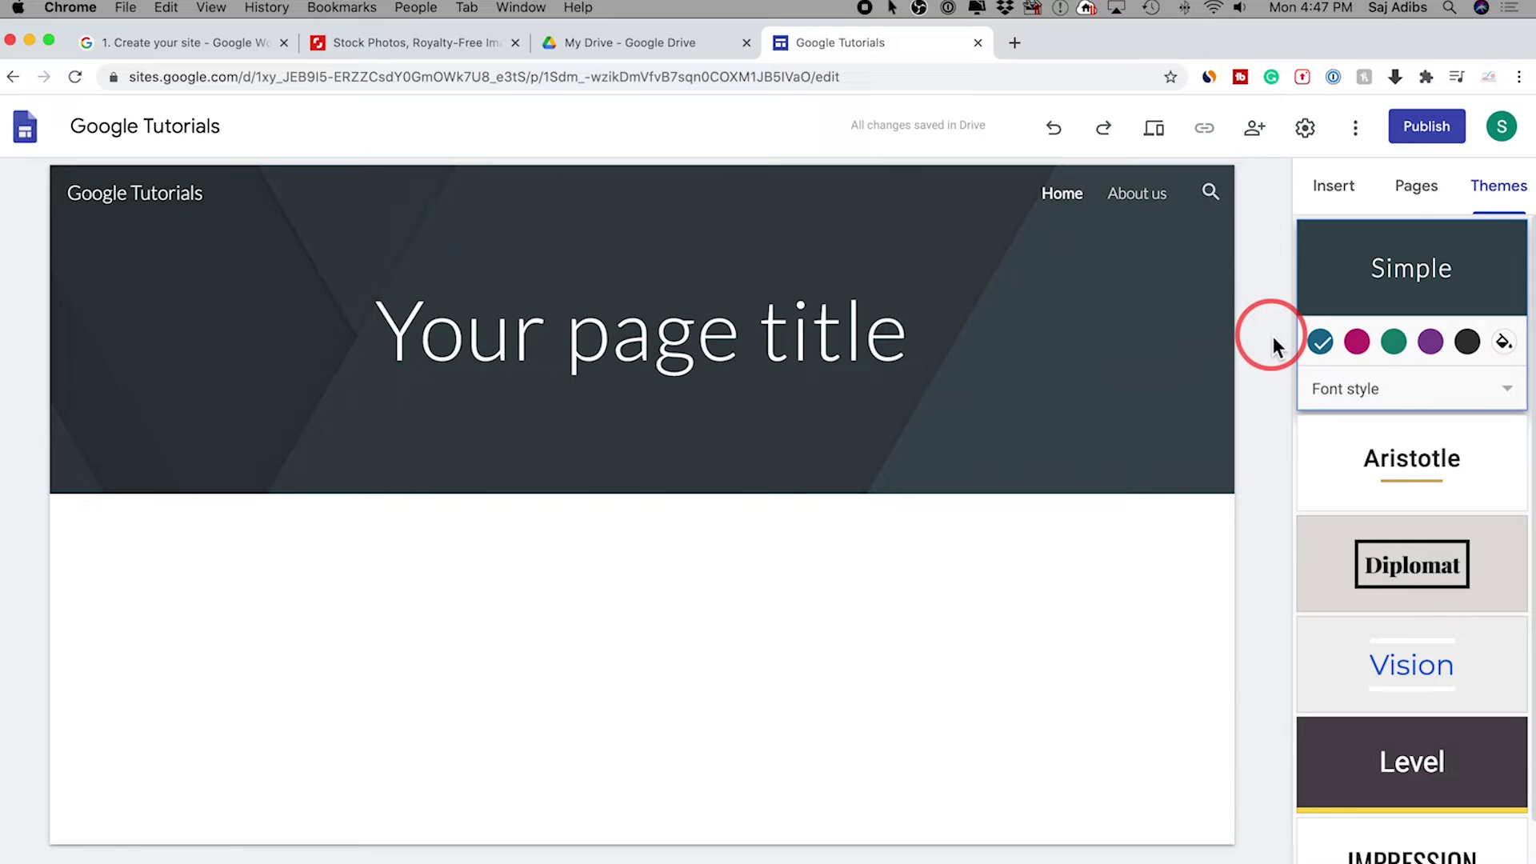
pyautogui.click(1357, 341)
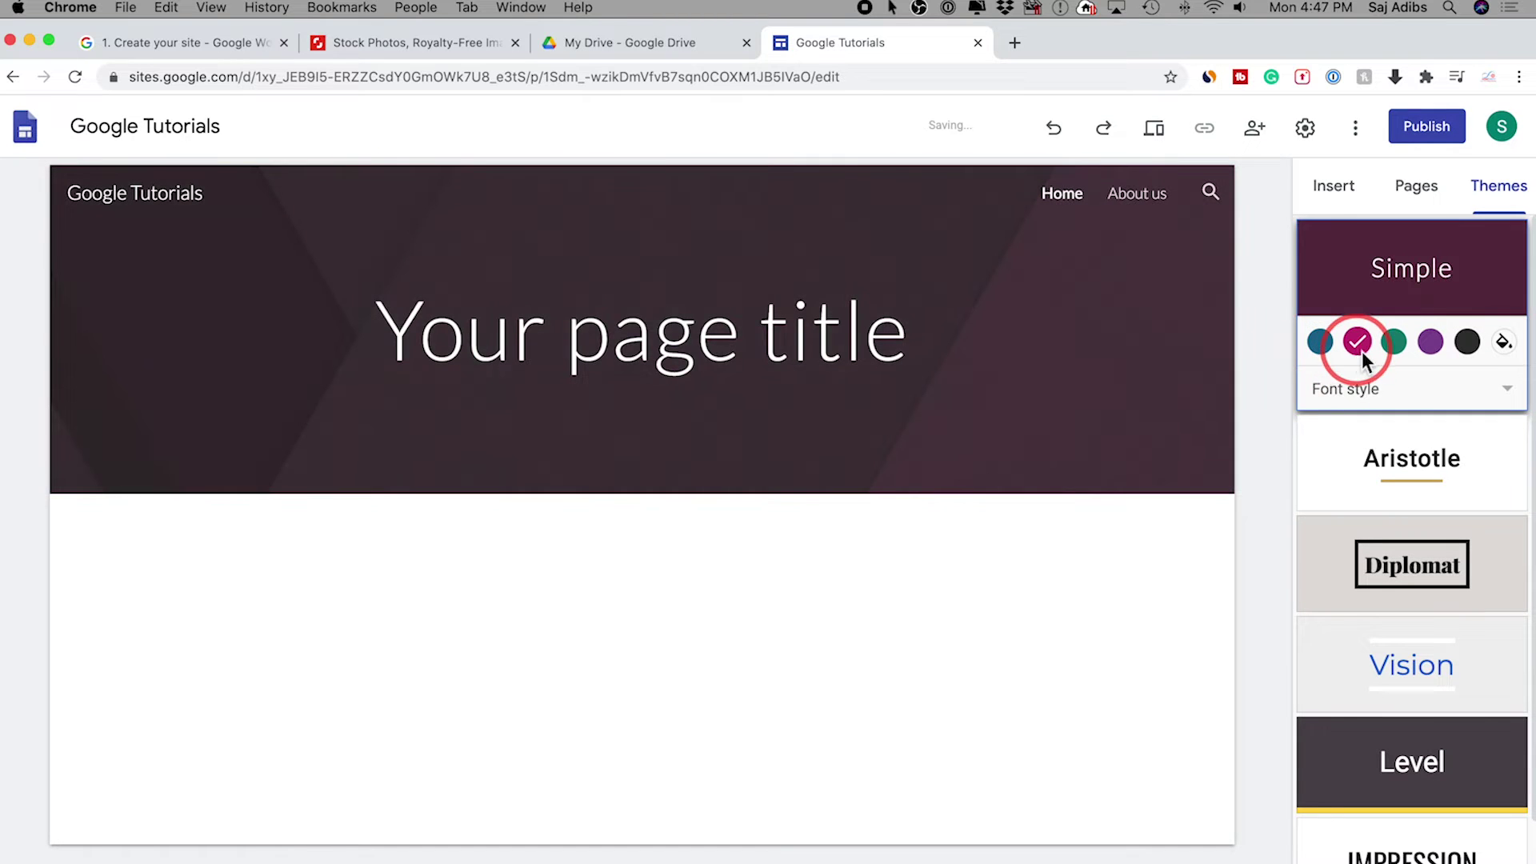
pyautogui.click(1396, 344)
pyautogui.click(1430, 342)
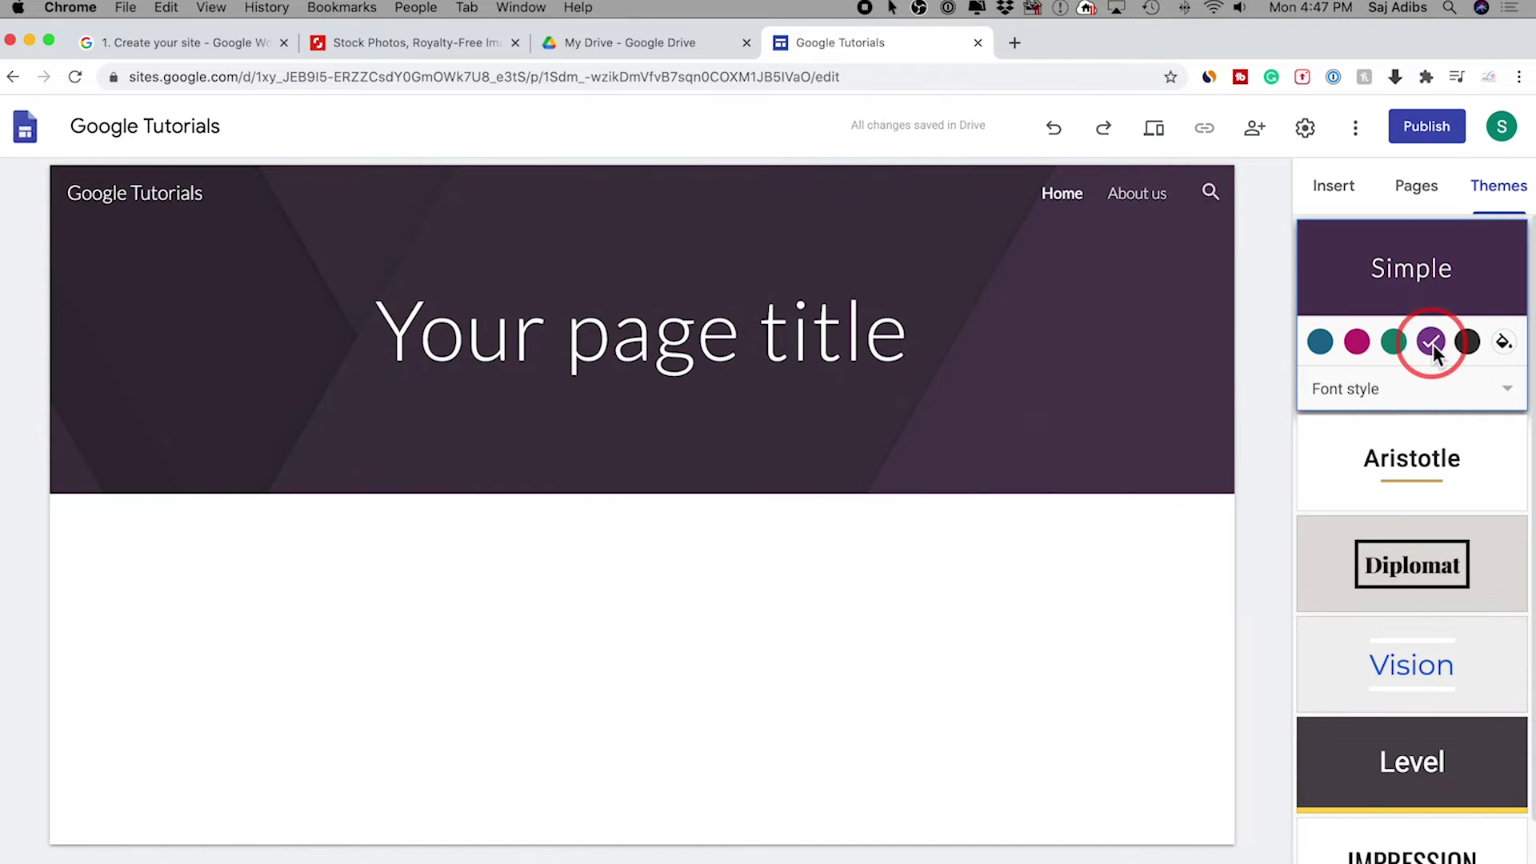
pyautogui.click(1466, 390)
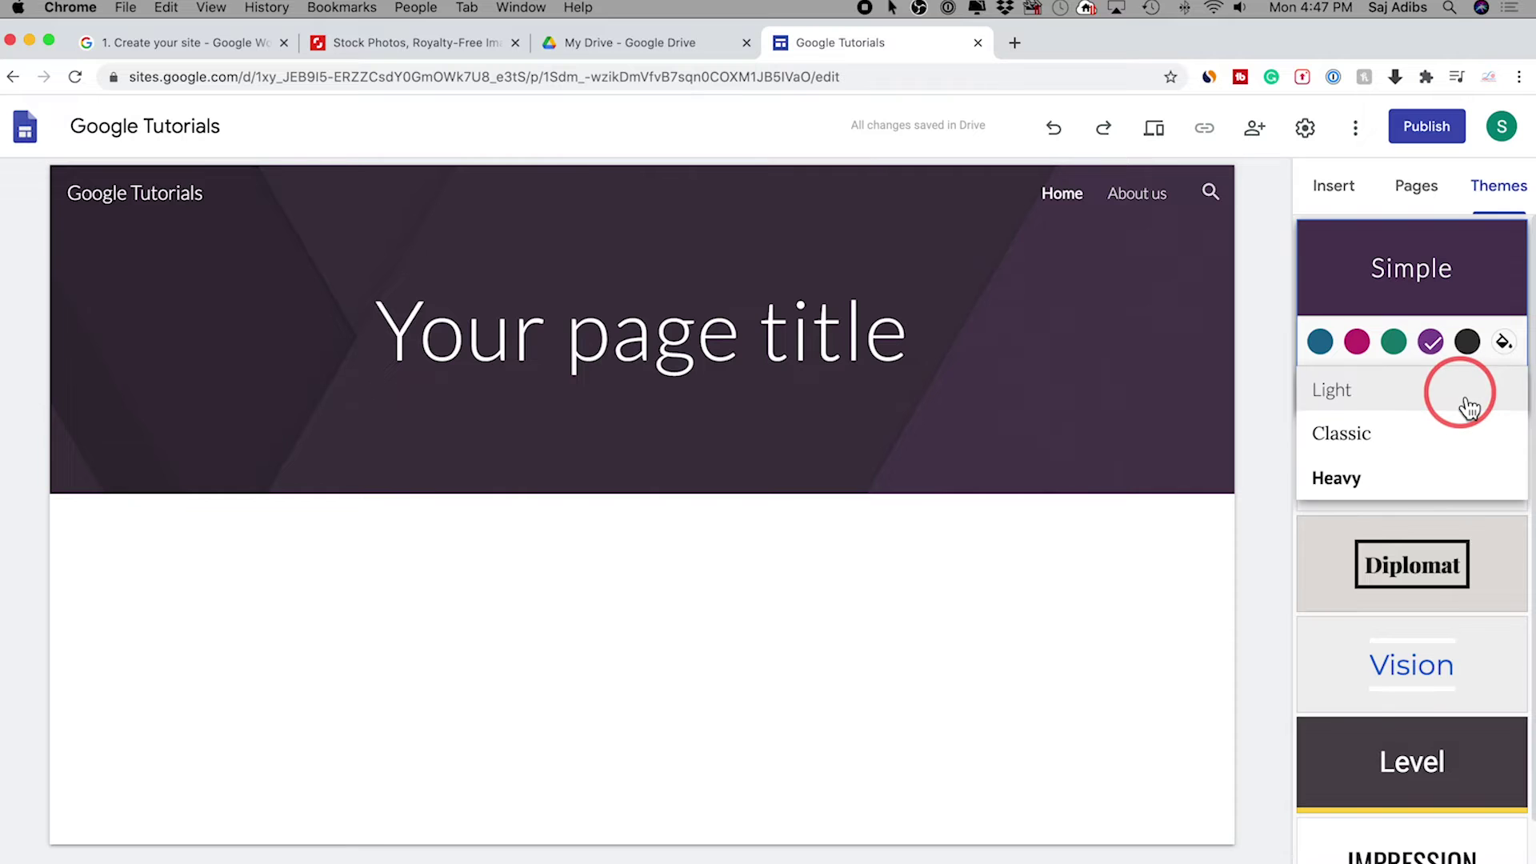
pyautogui.click(1336, 478)
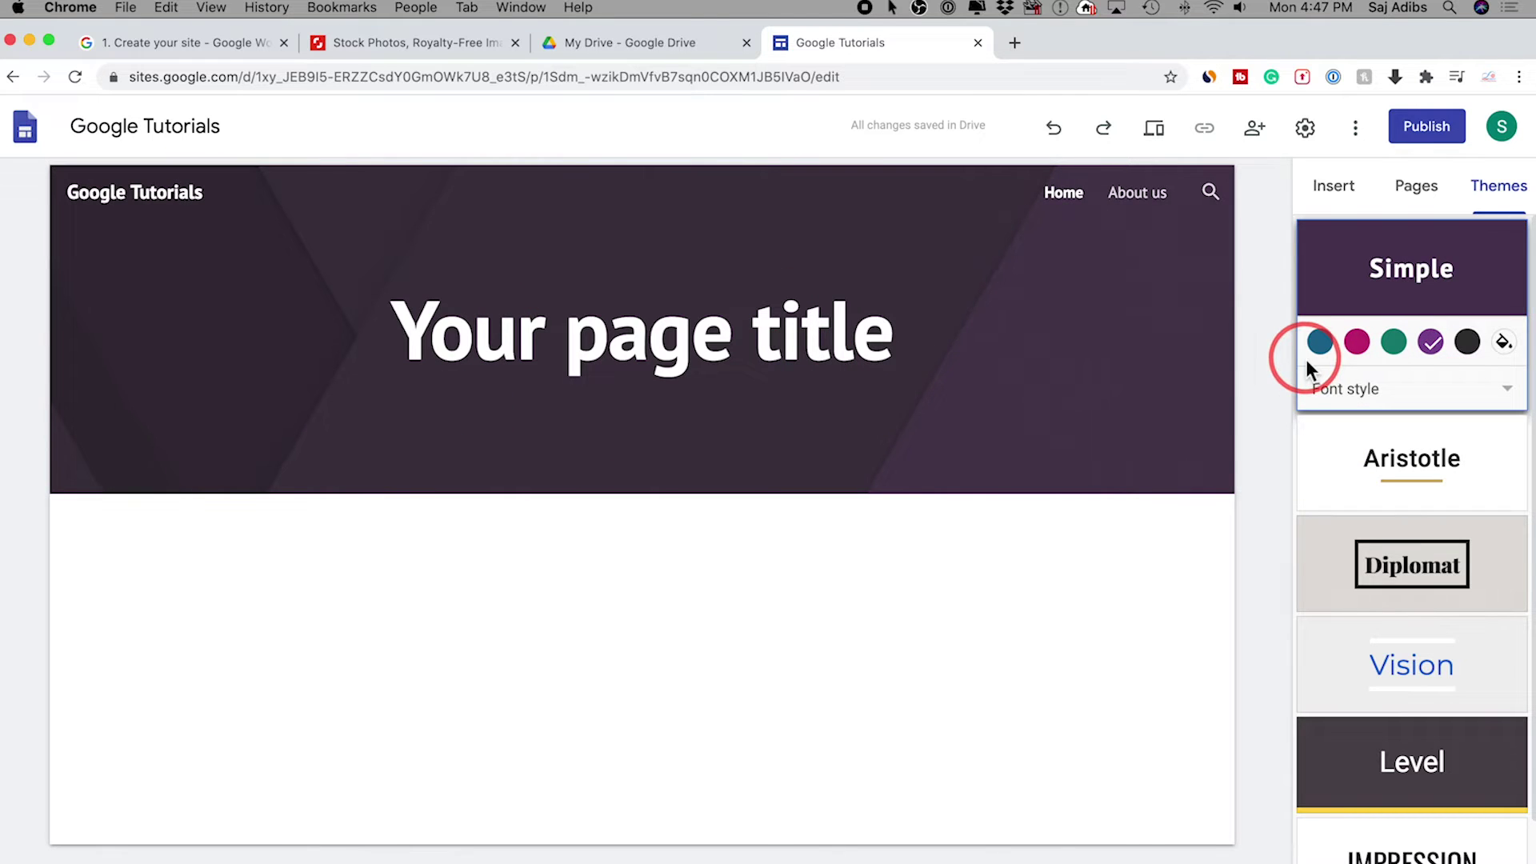
# - Apply the Level theme with its blue accent colour
pyautogui.scroll(-1, 1320, 376)
pyautogui.scroll(-1, 1357, 404)
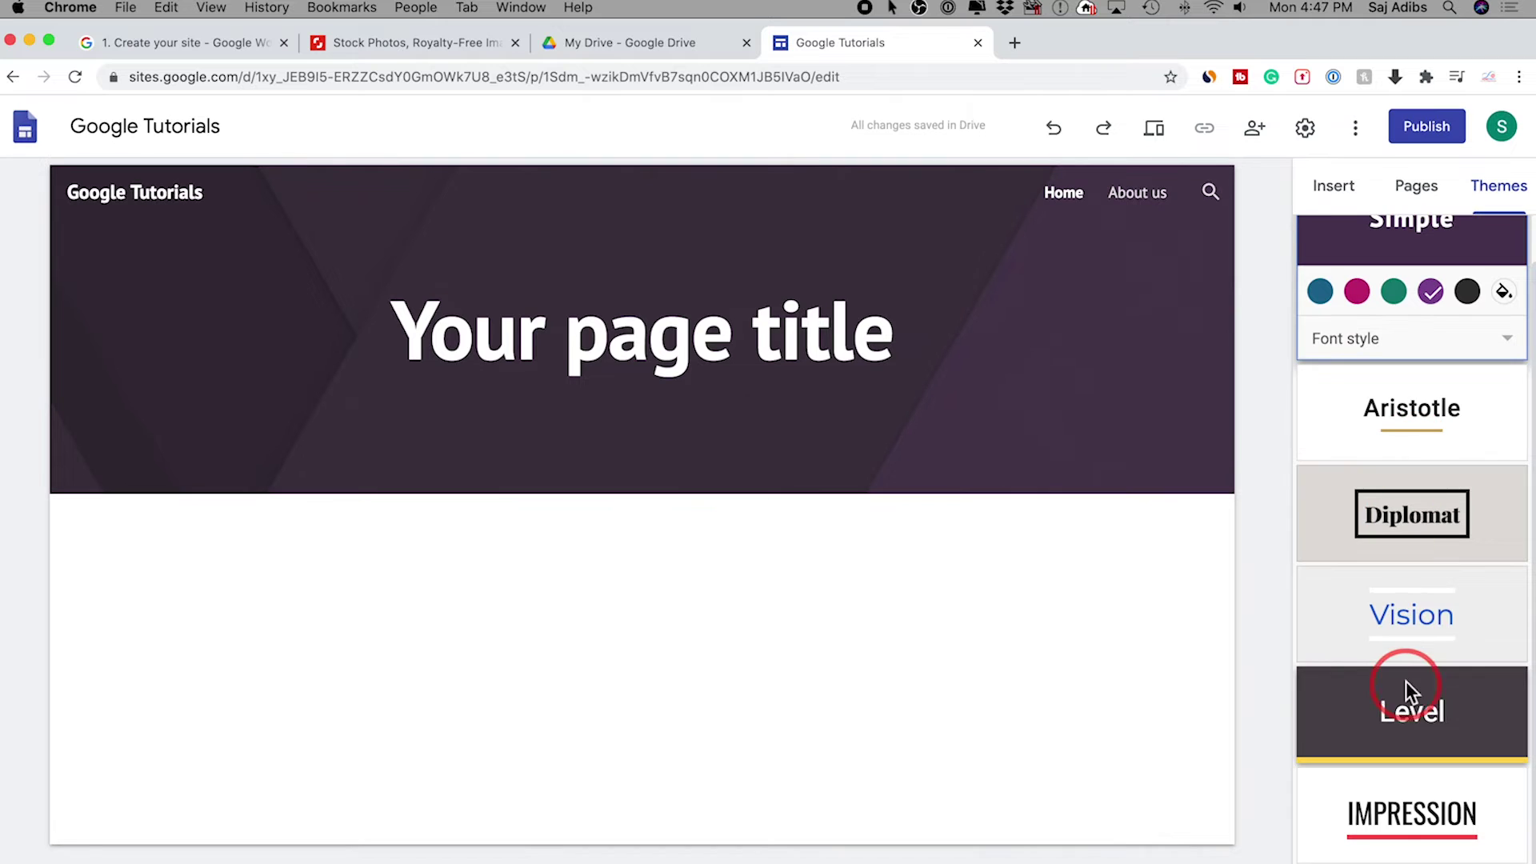
pyautogui.click(1386, 728)
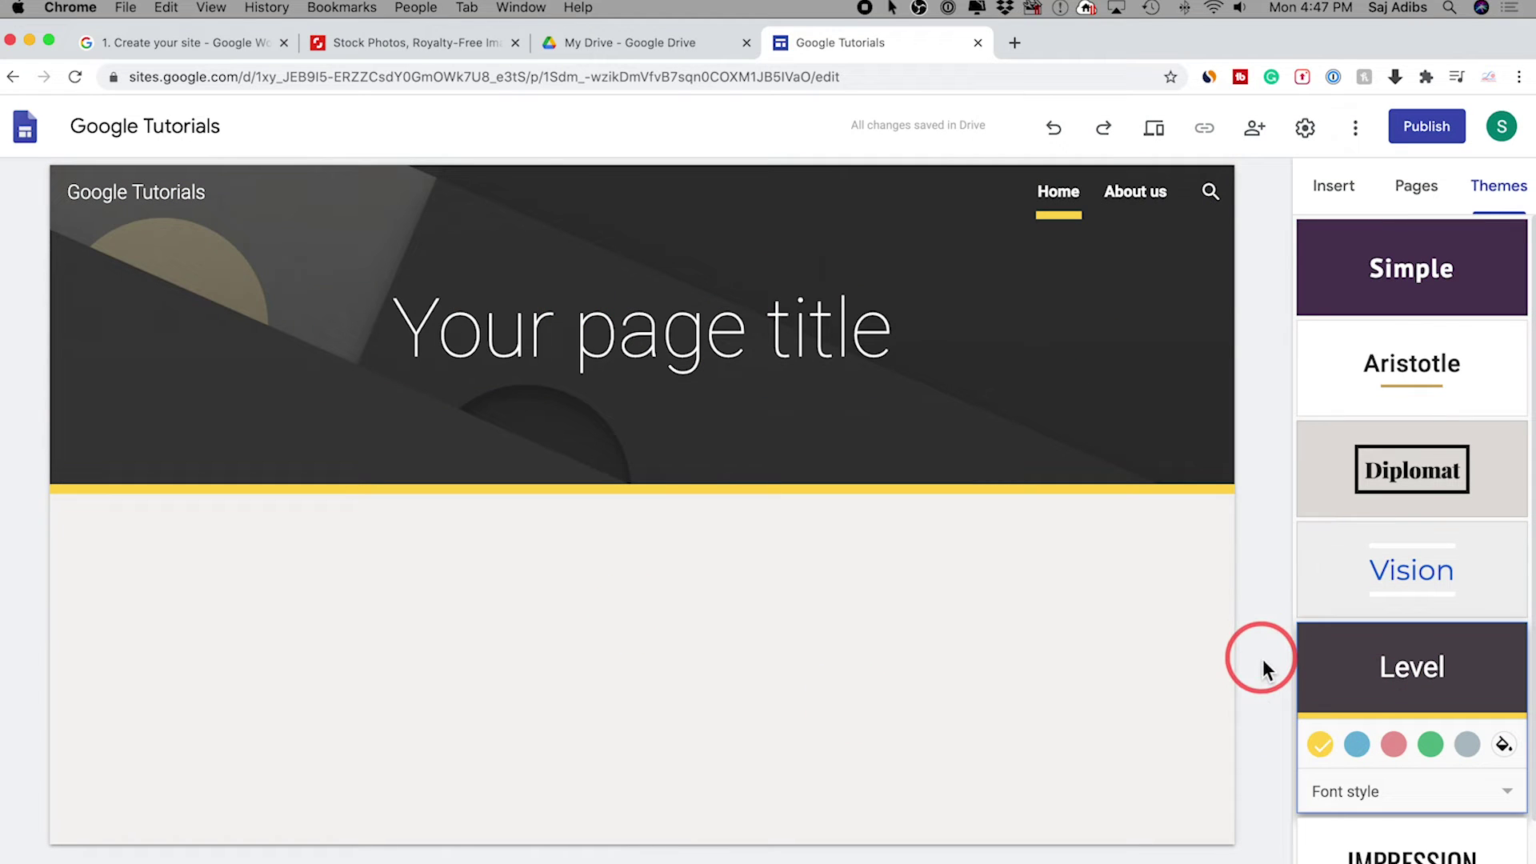
pyautogui.click(1358, 745)
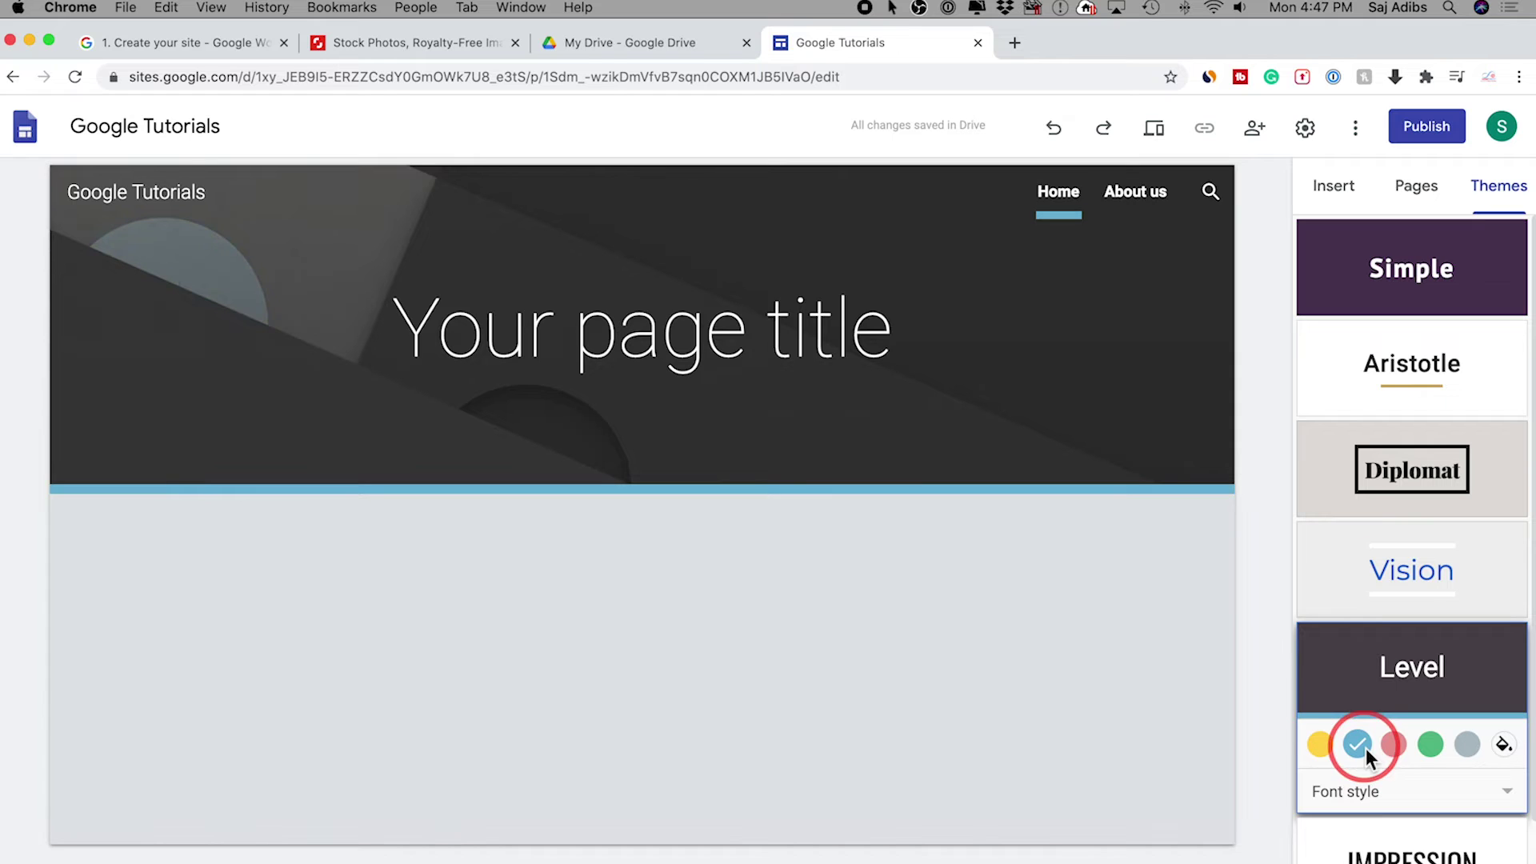
pyautogui.click(1333, 196)
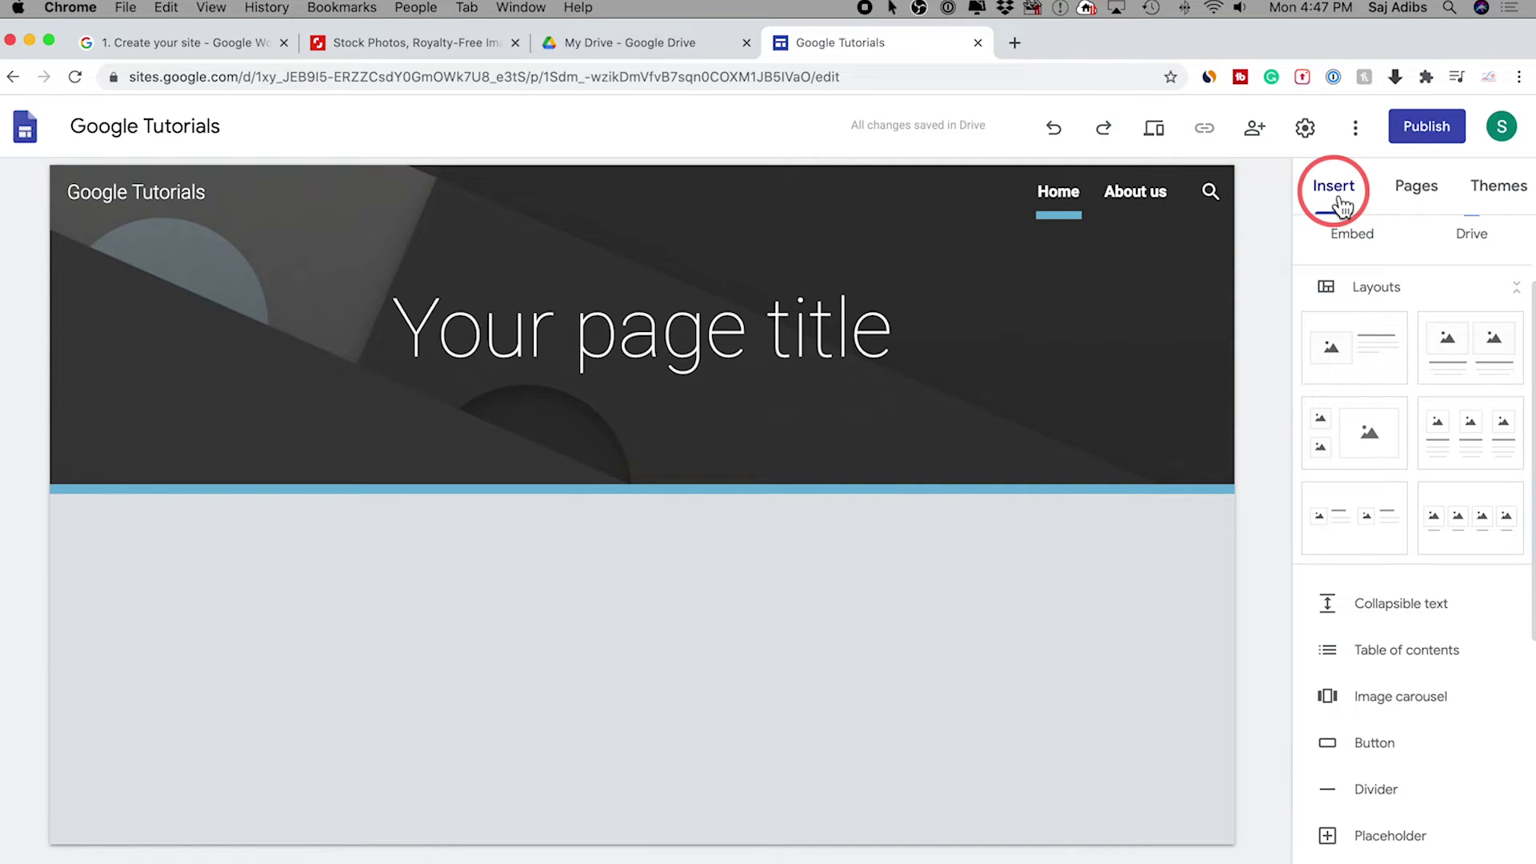
pyautogui.click(1263, 141)
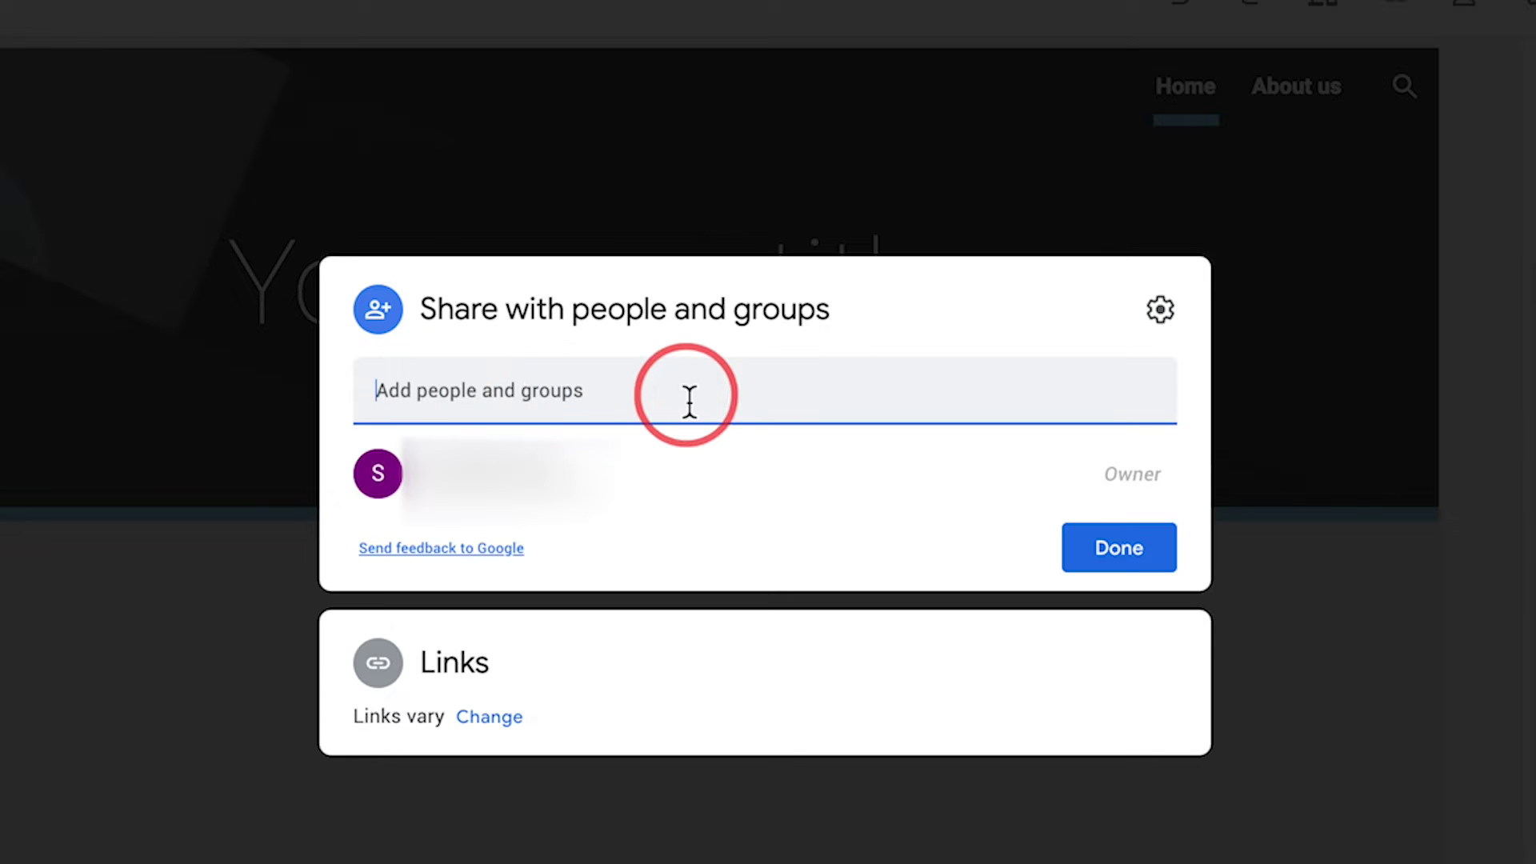
pyautogui.click(520, 719)
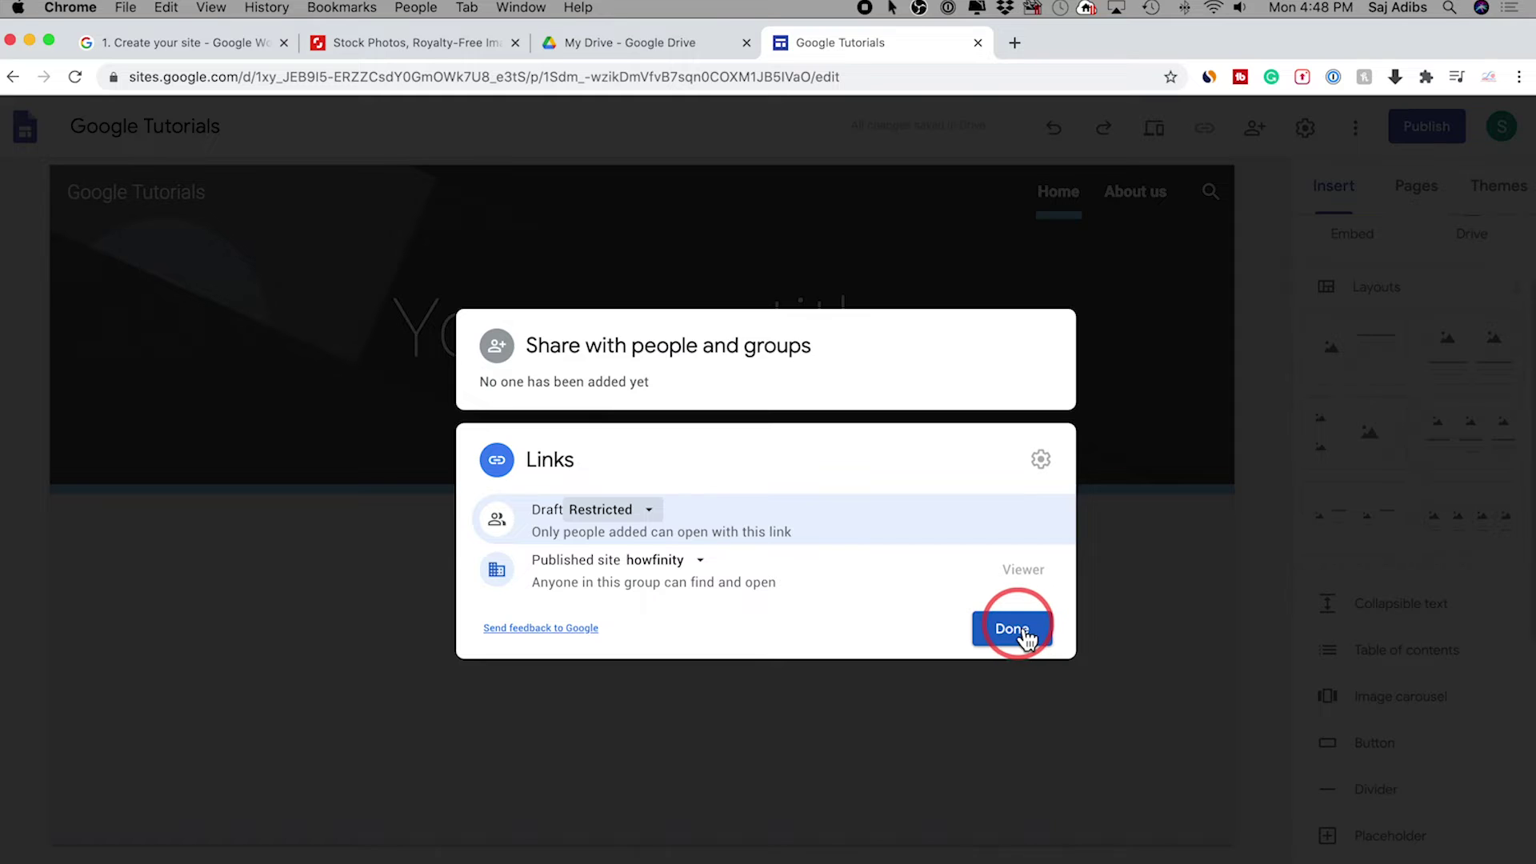
pyautogui.click(1021, 629)
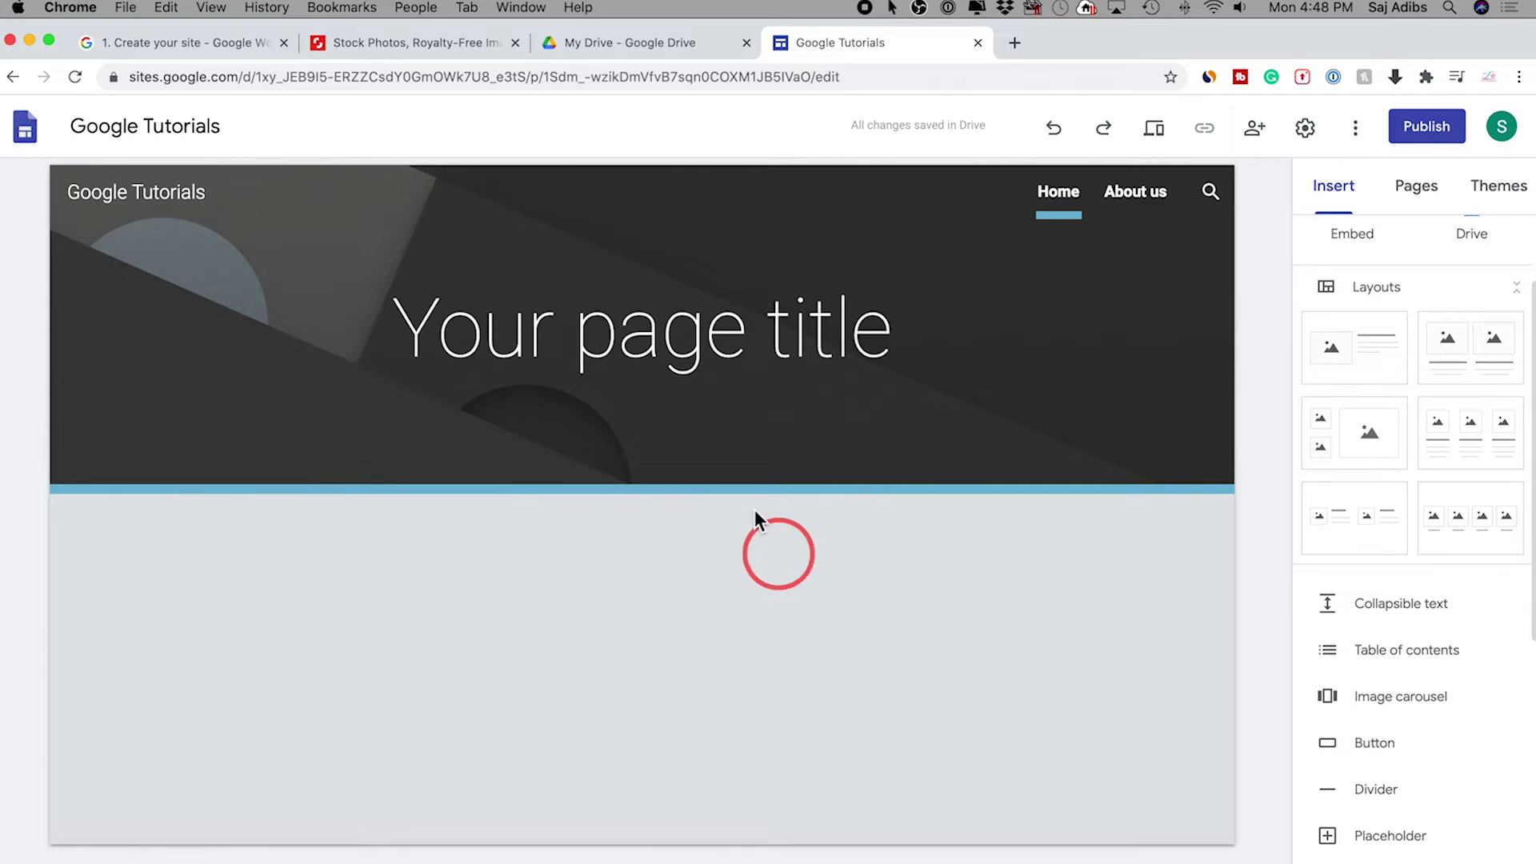
# - Add a two-image layout to the page body and check its image block options
pyautogui.scroll(2, 1360, 361)
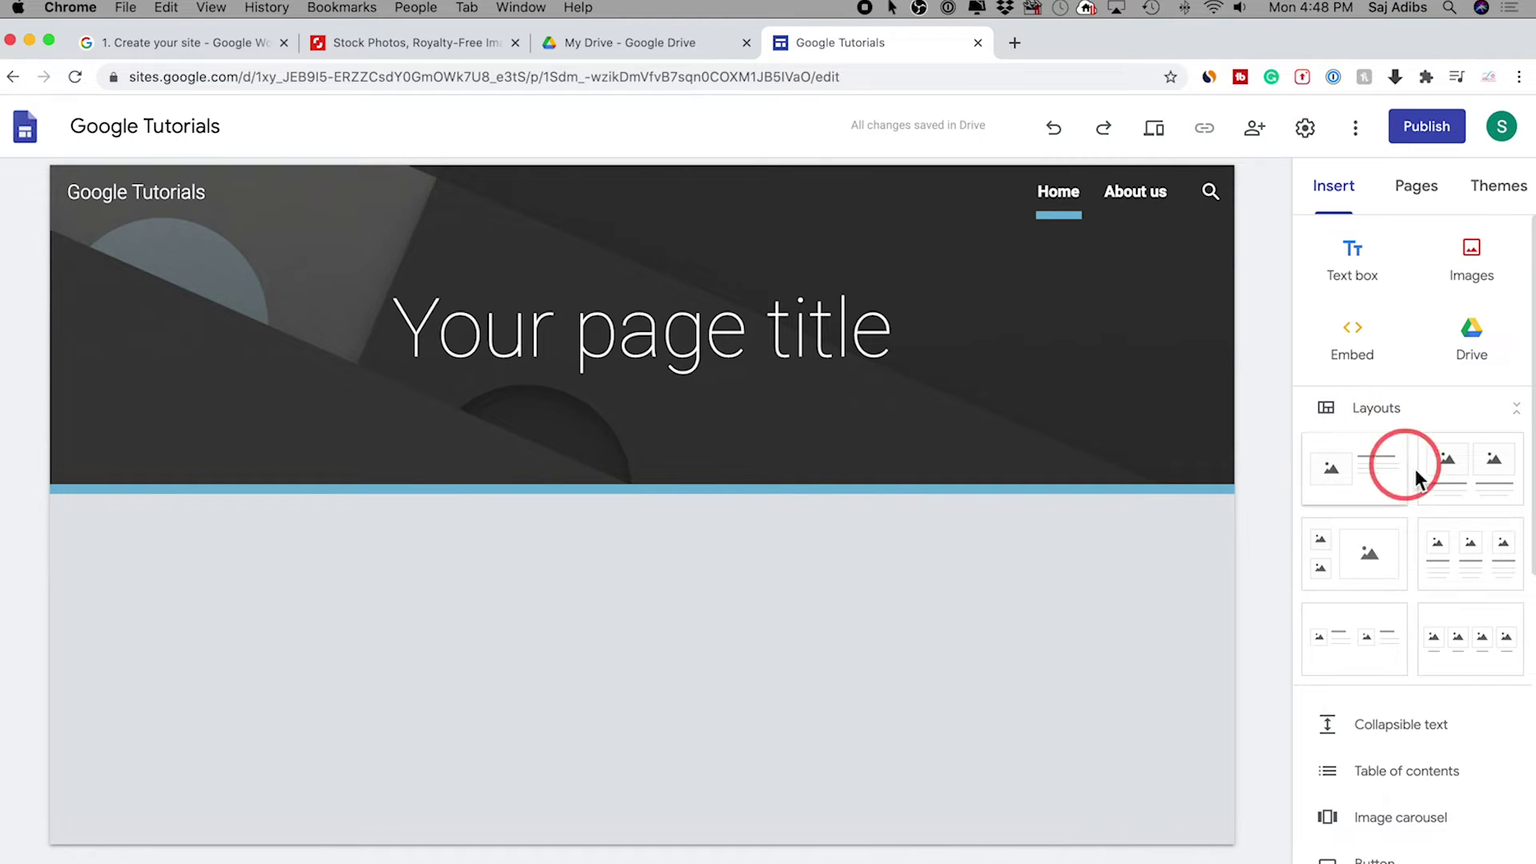
pyautogui.scroll(-1, 1419, 490)
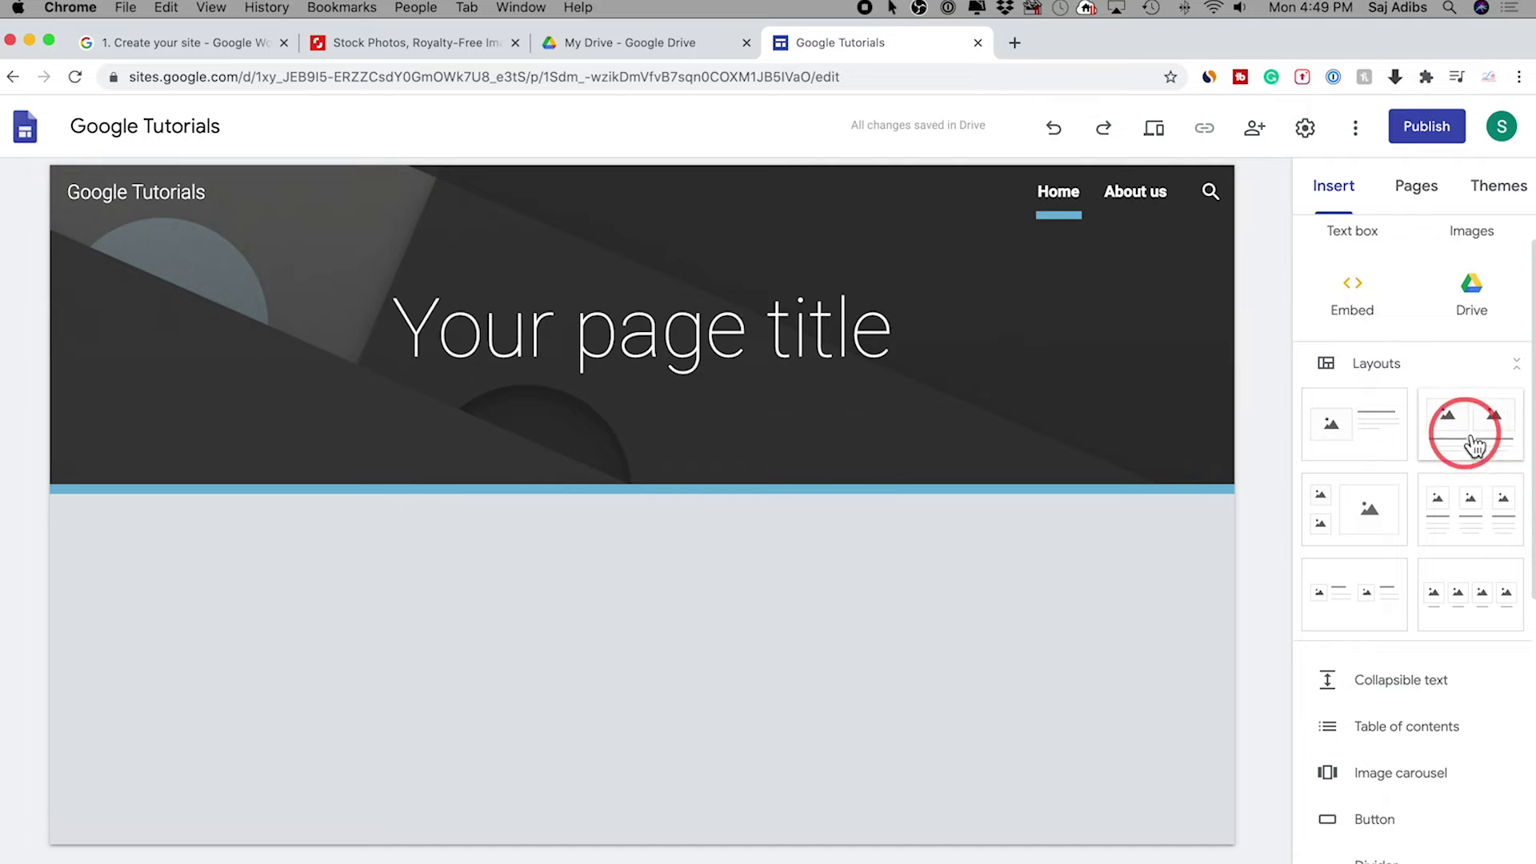
pyautogui.moveTo(1481, 427); pyautogui.dragTo(689, 645)
pyautogui.scroll(5, 689, 645)
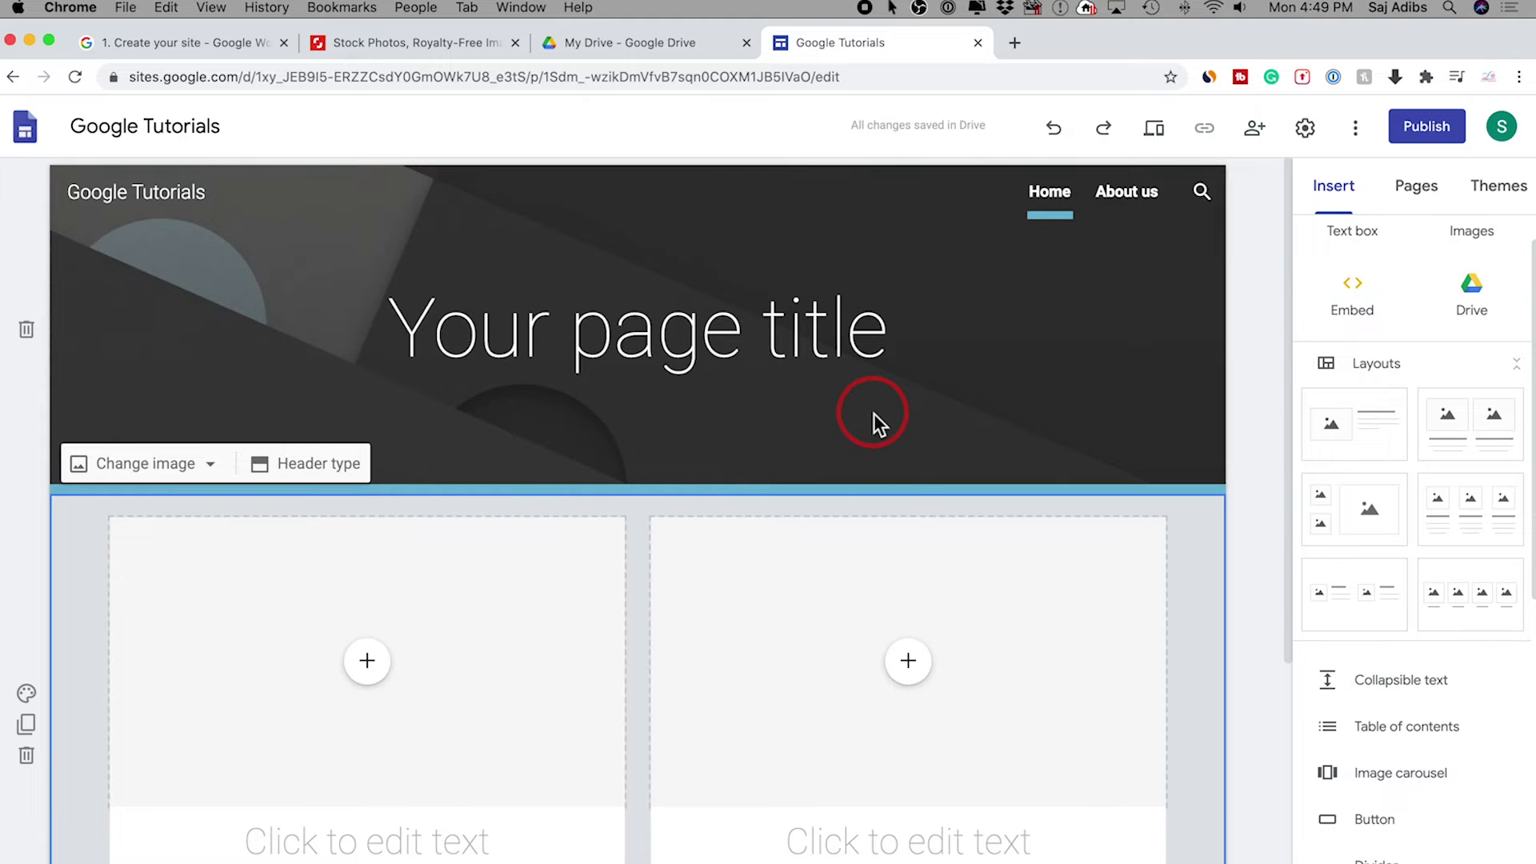
pyautogui.scroll(-3, 907, 470)
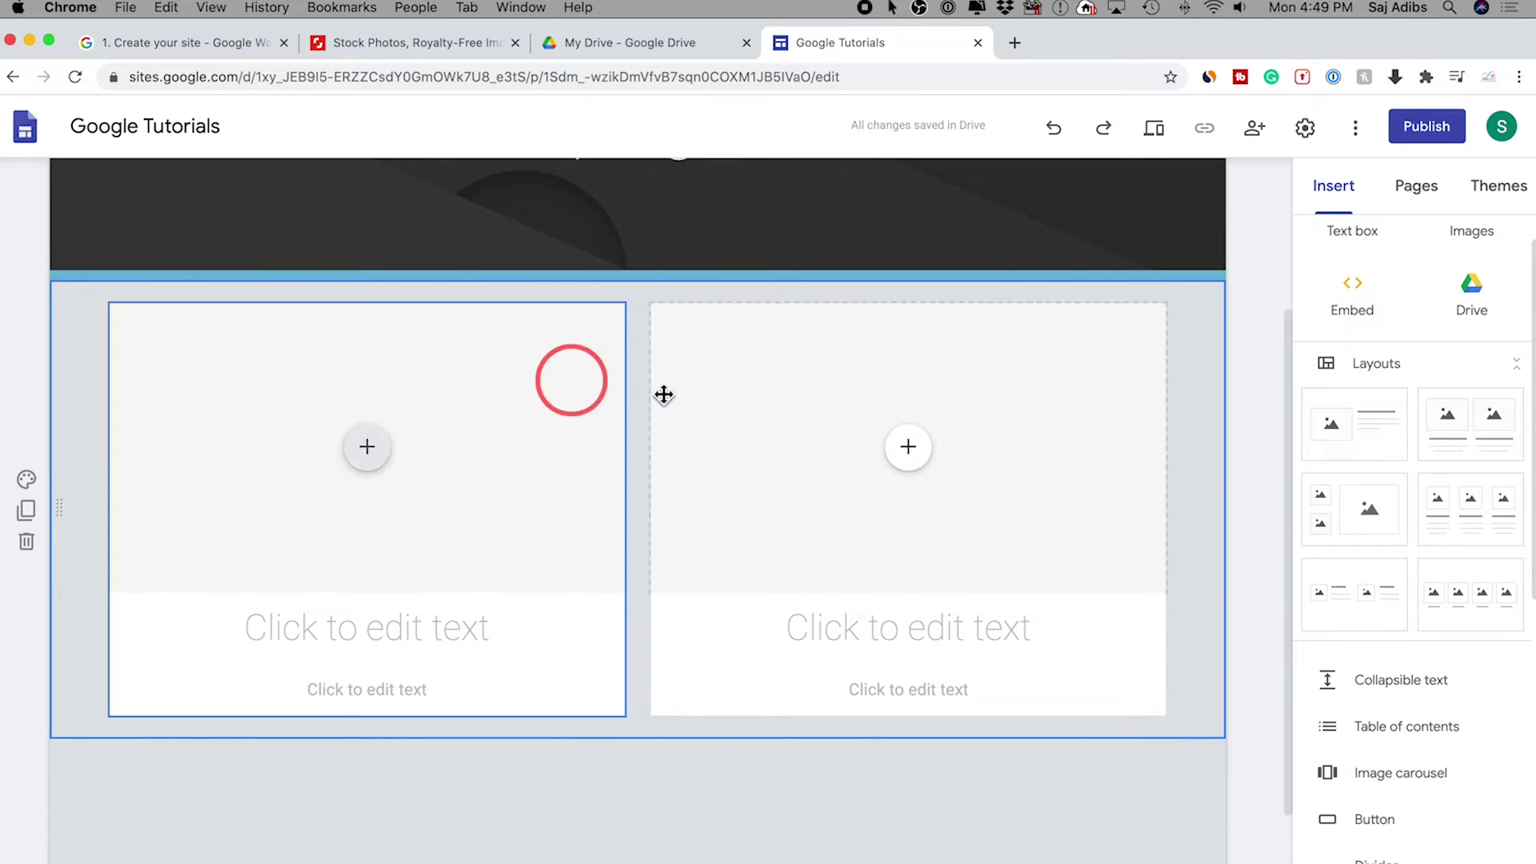
pyautogui.click(379, 463)
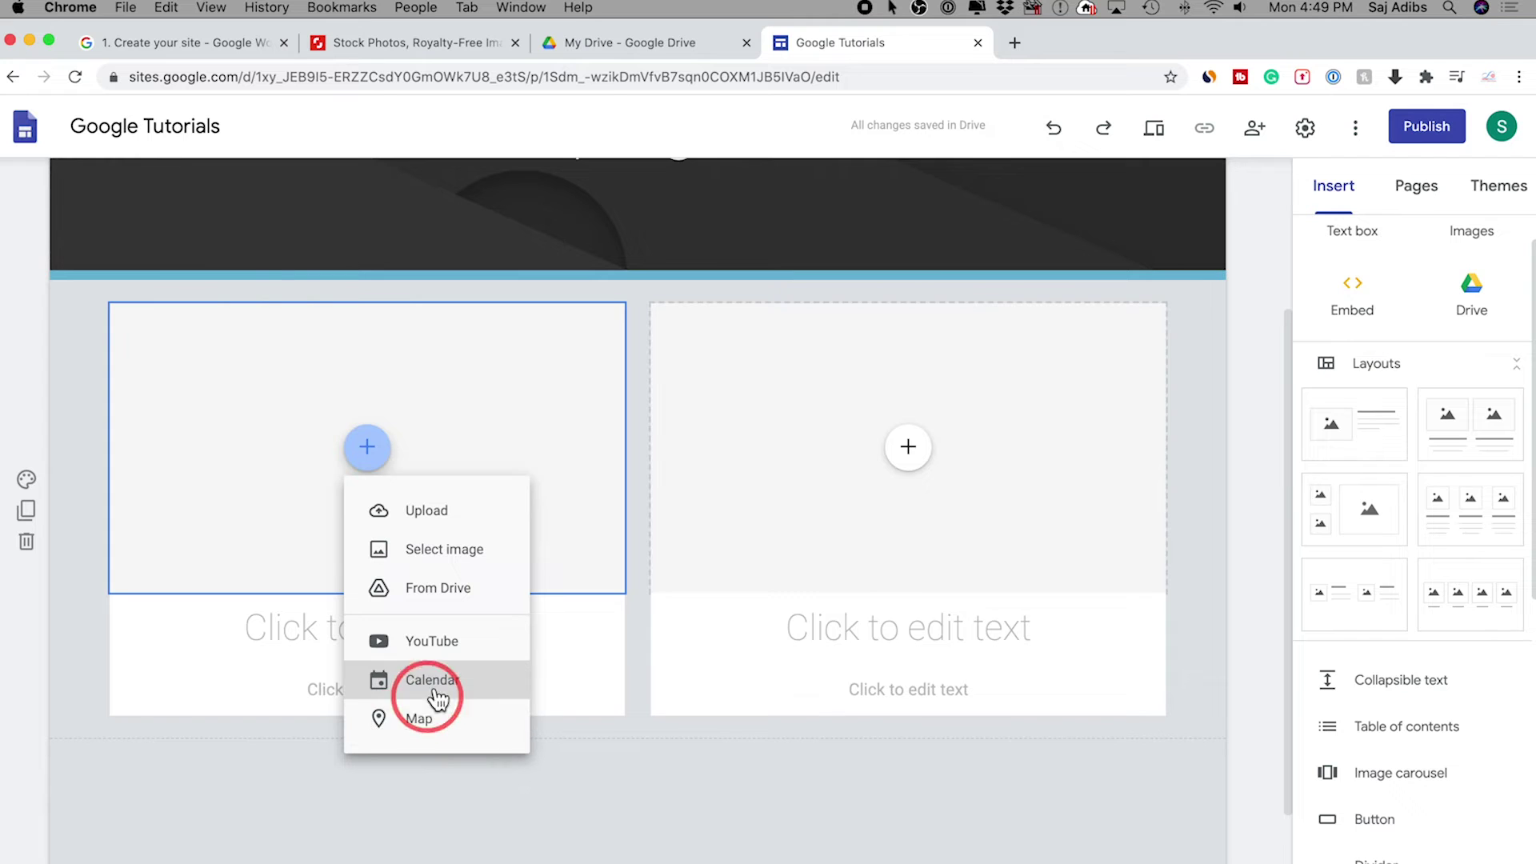
pyautogui.click(295, 632)
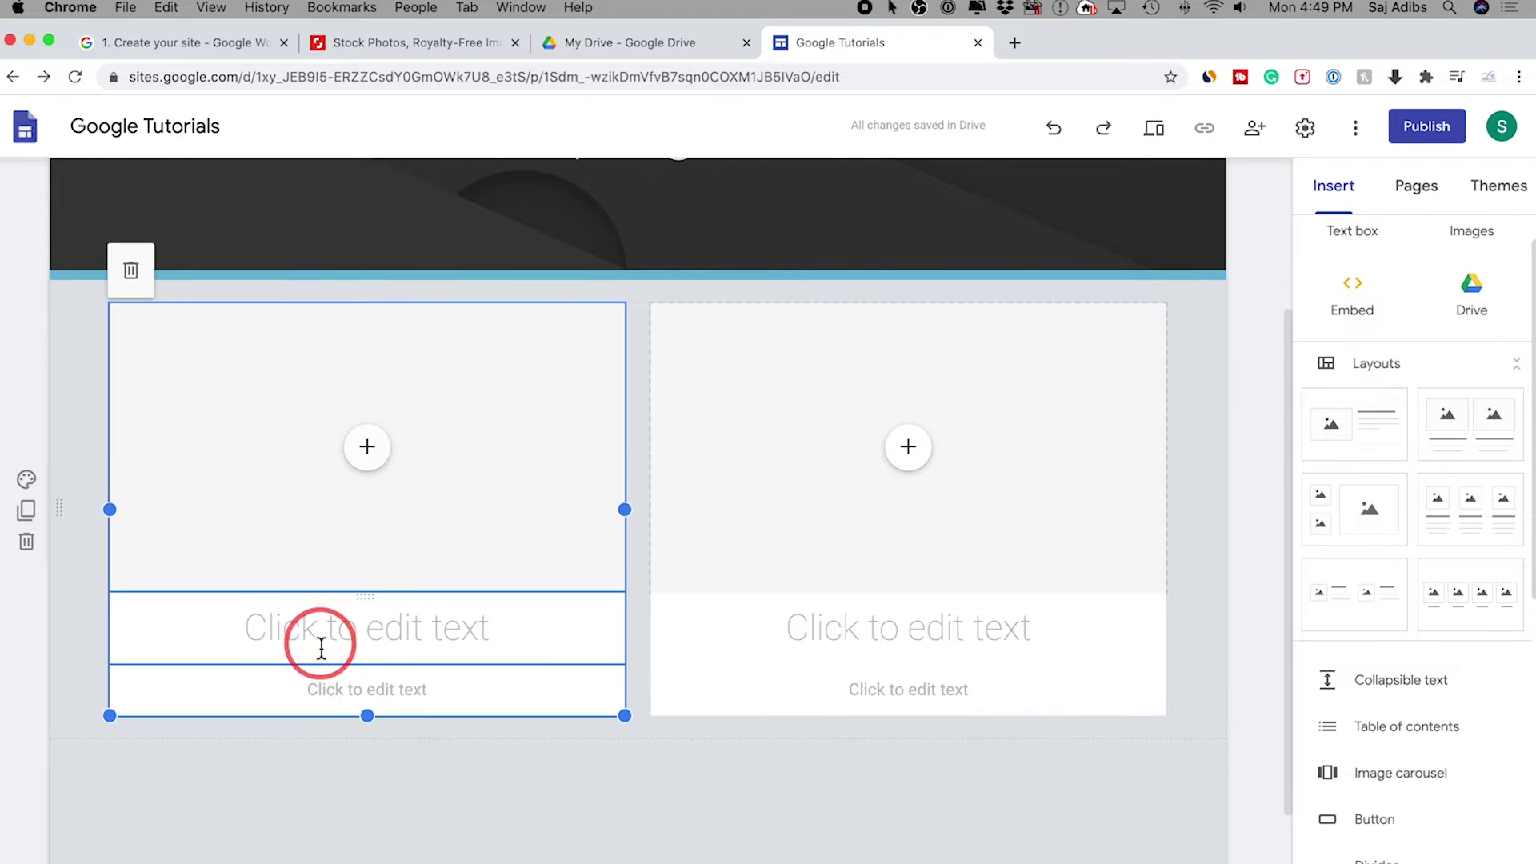
pyautogui.click(398, 635)
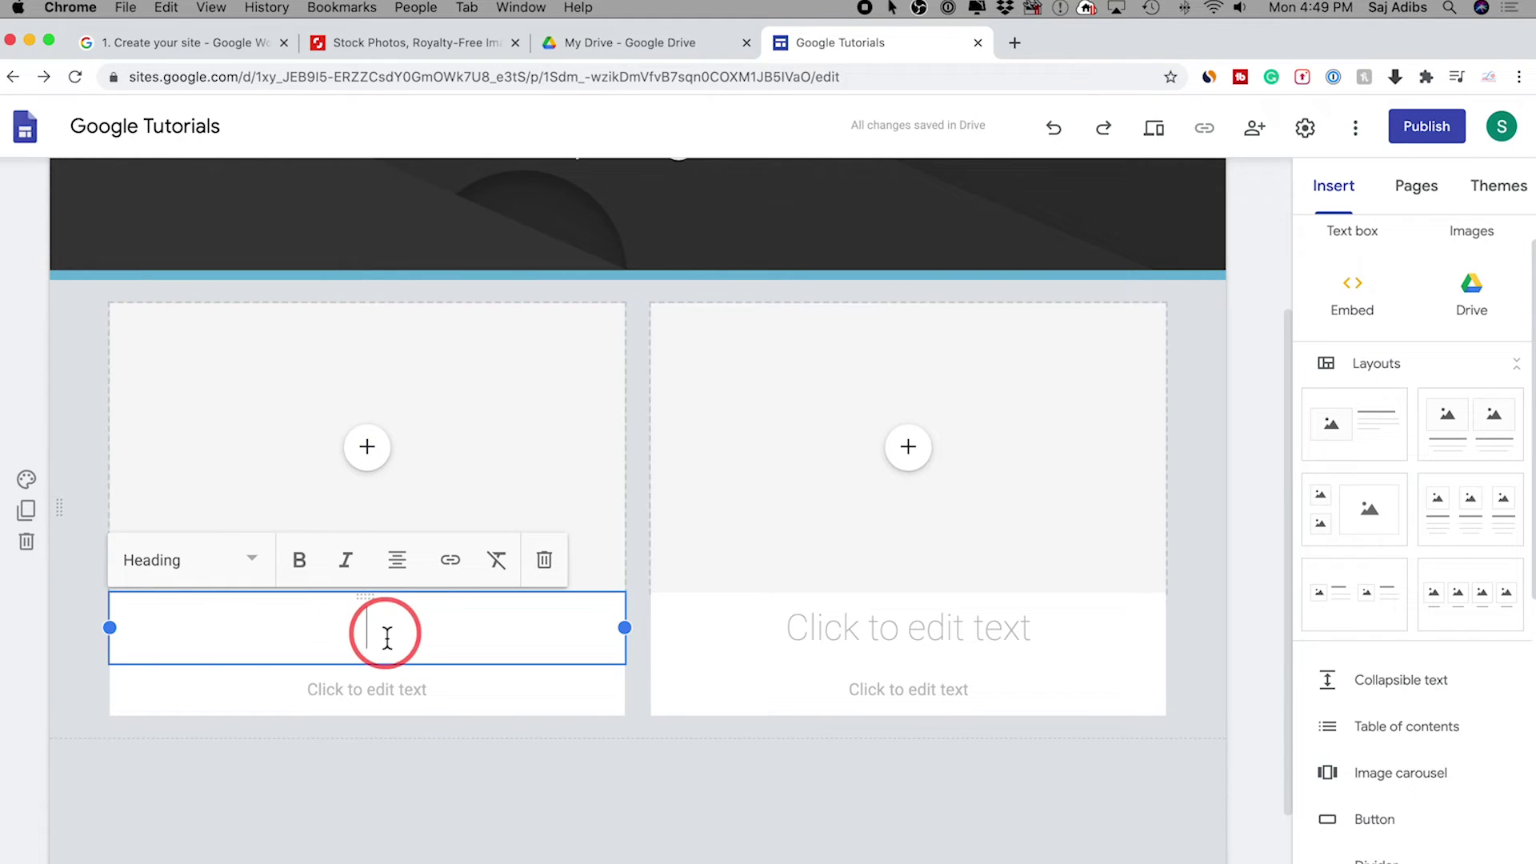
# - Add a three-image layout section below it
pyautogui.moveTo(1493, 522); pyautogui.dragTo(654, 702)
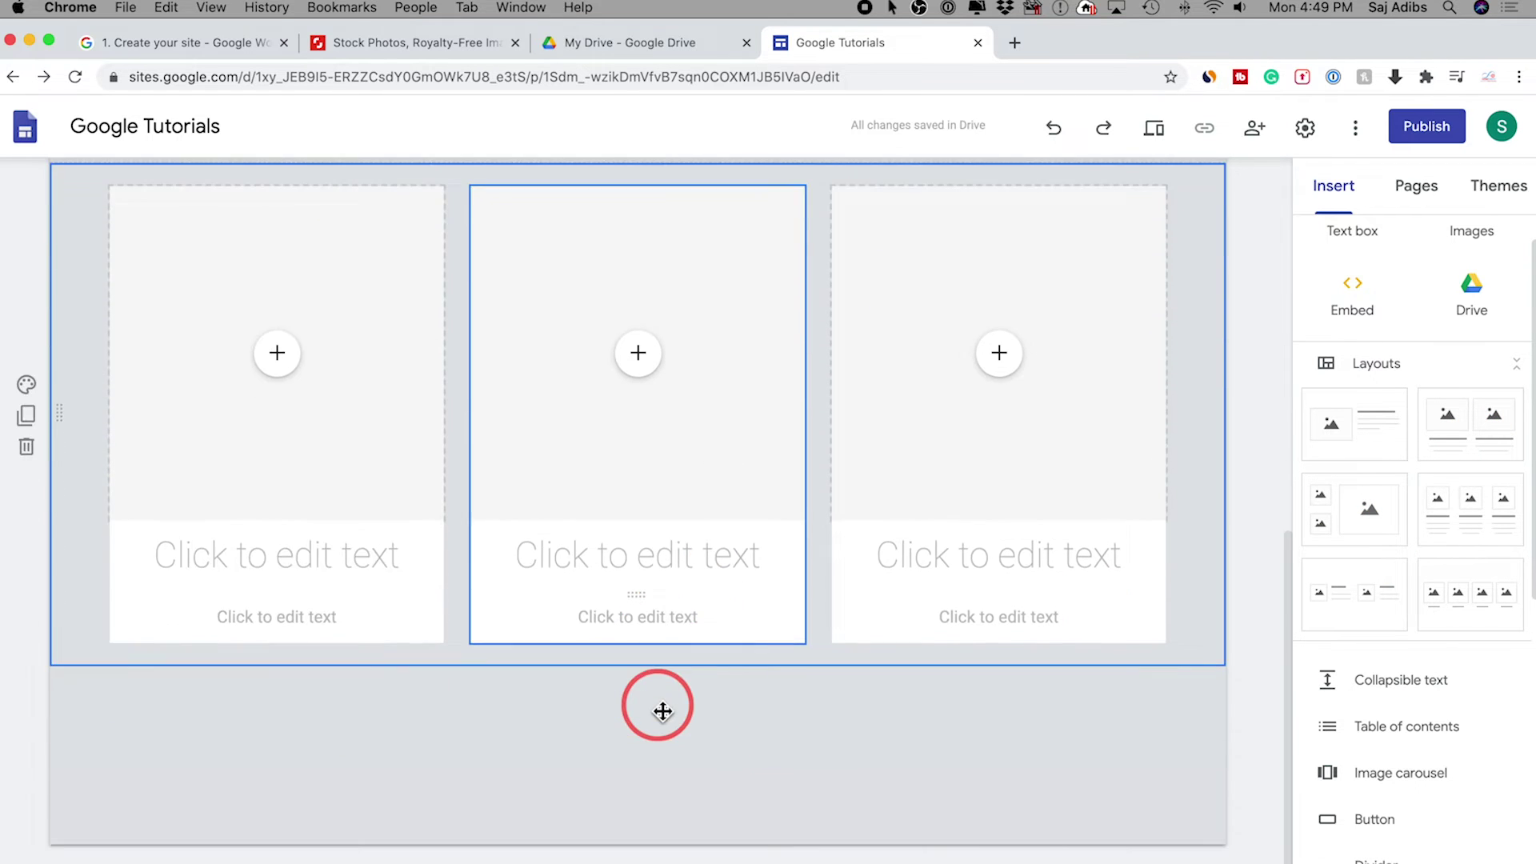
pyautogui.scroll(15, 663, 711)
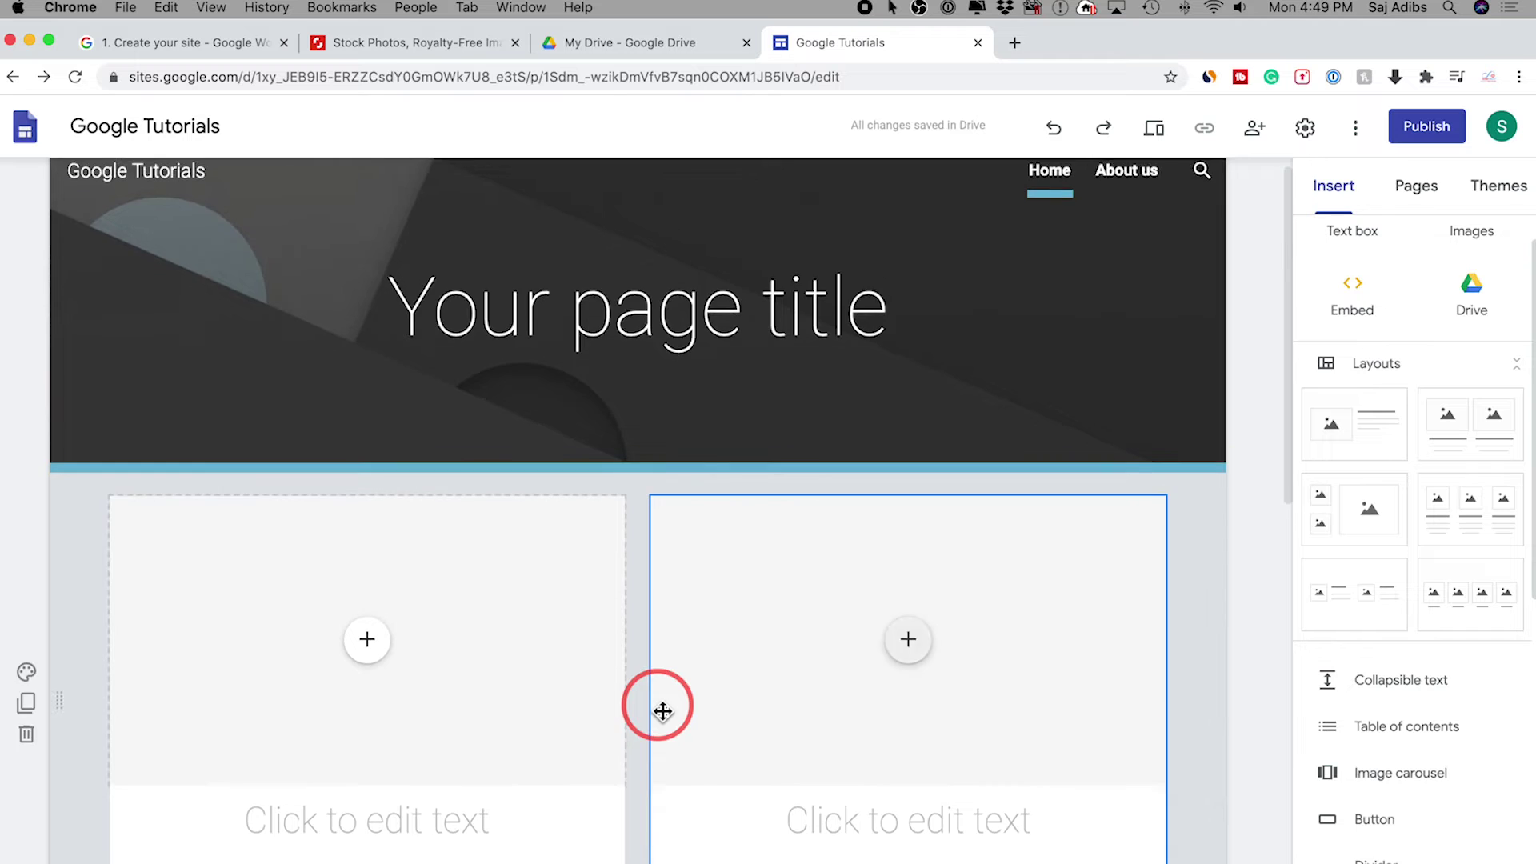
pyautogui.scroll(2, 1390, 394)
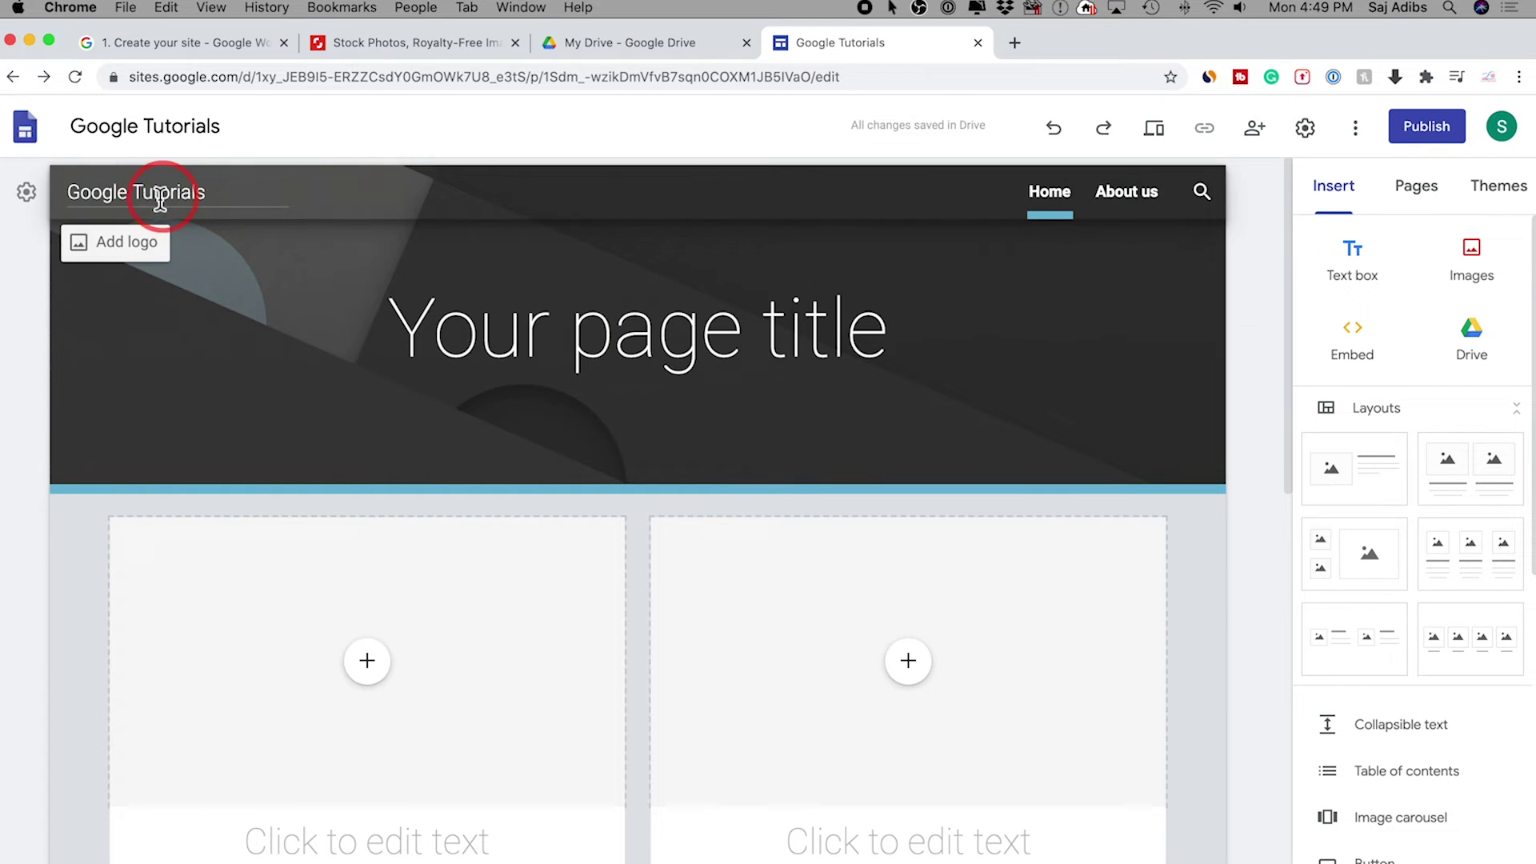
# - Upload a logo image from the computer as the site's brand image
pyautogui.click(128, 243)
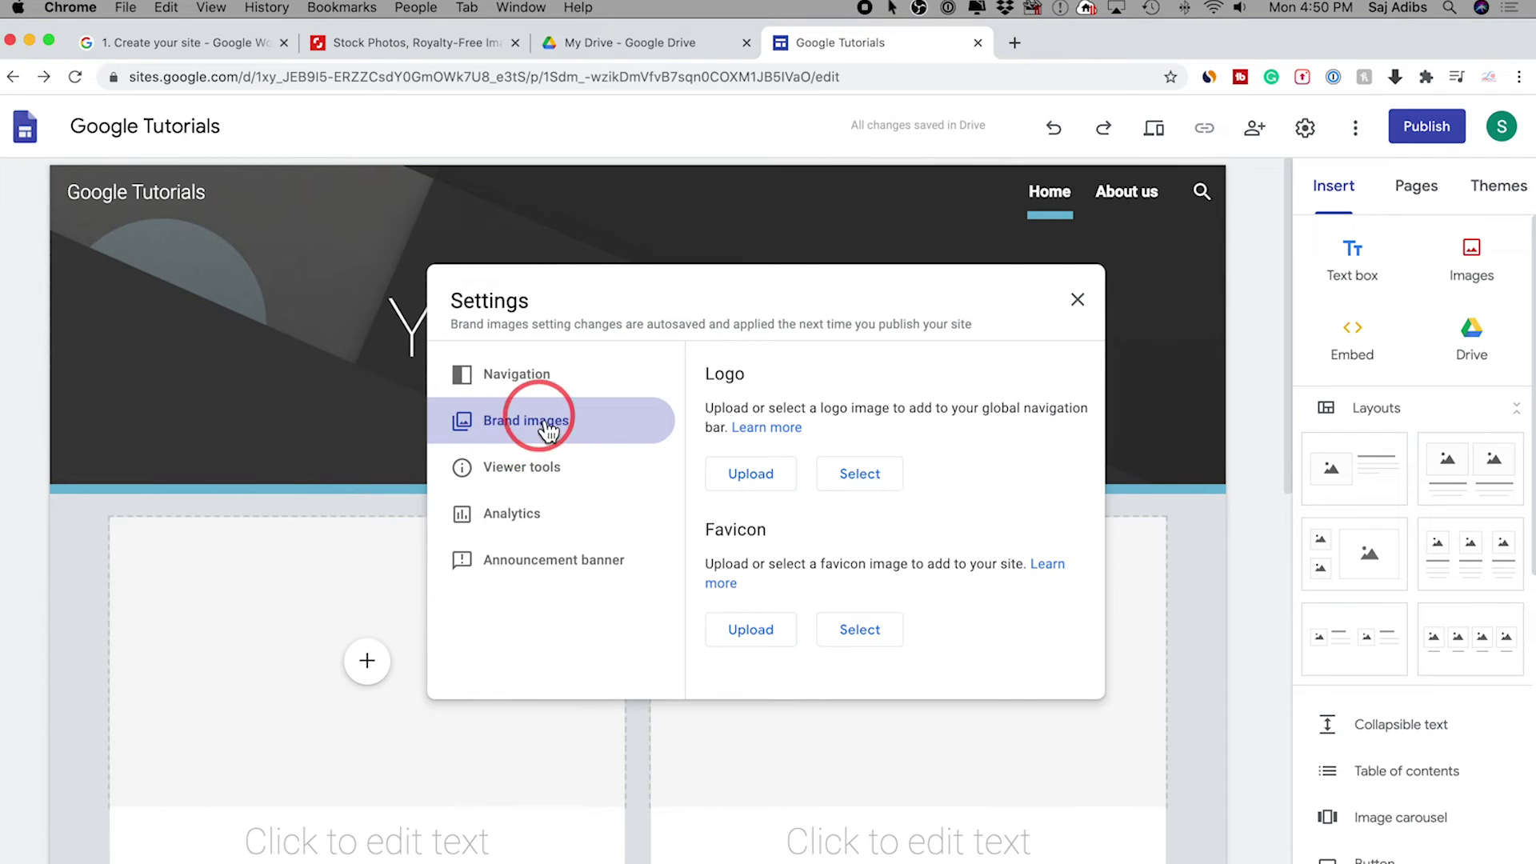
pyautogui.click(753, 478)
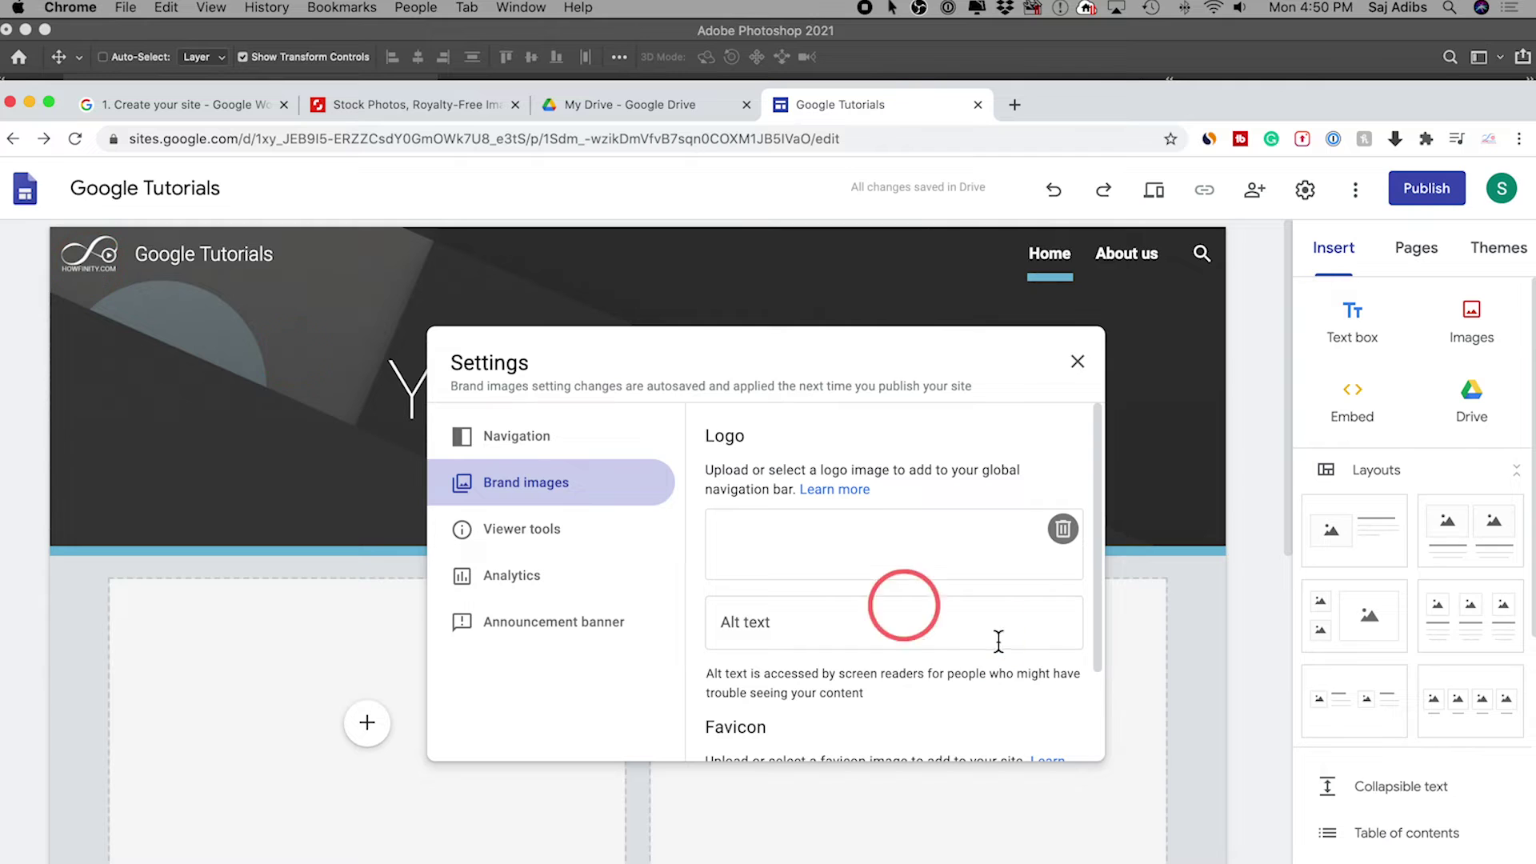
pyautogui.click(1080, 364)
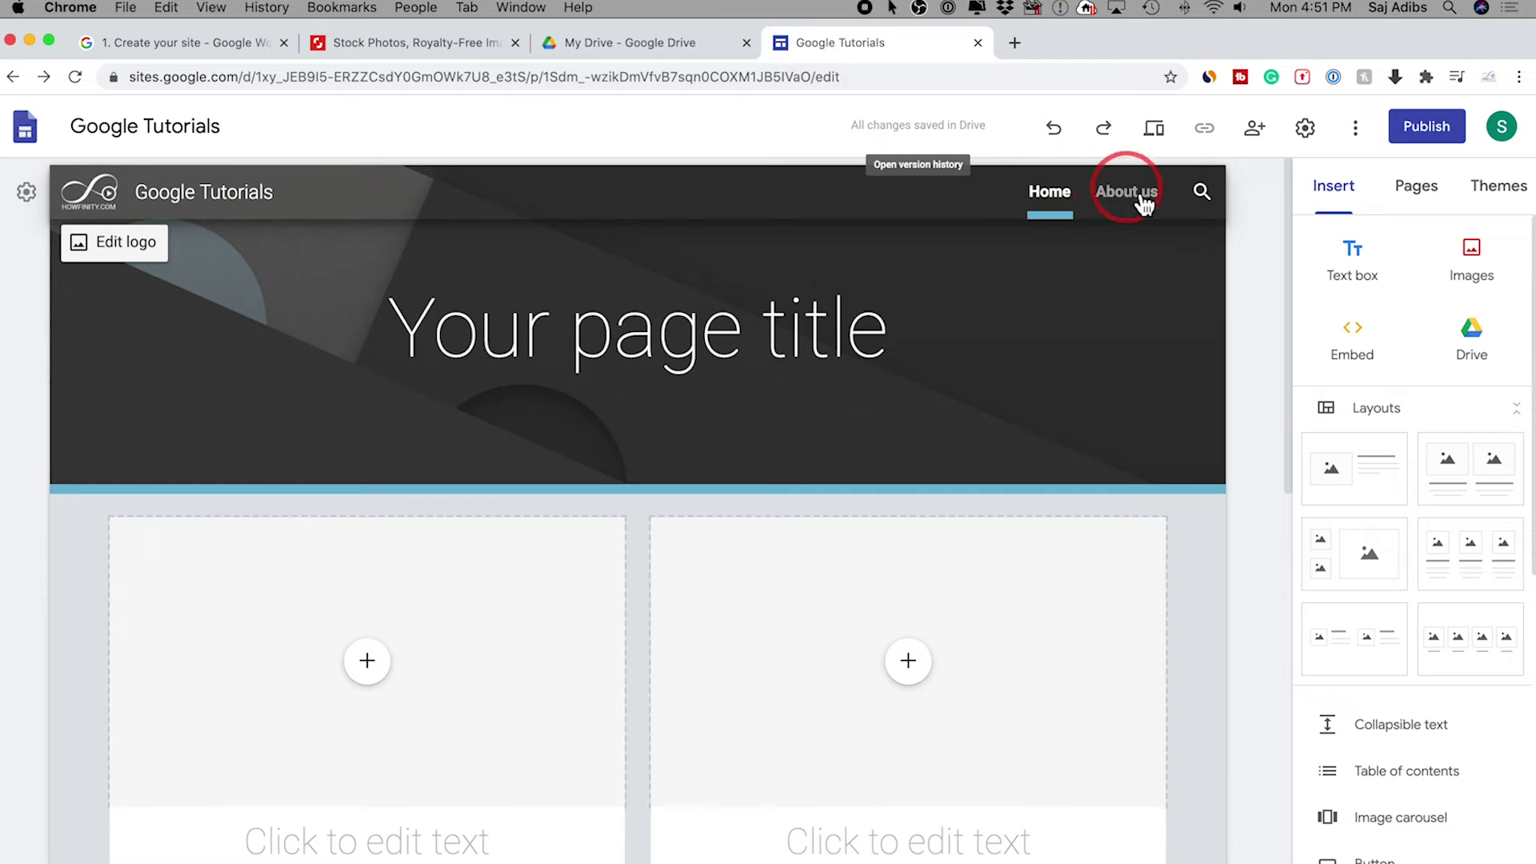
# - Select the site name 'Google Tutorials' in the header
pyautogui.click(1417, 192)
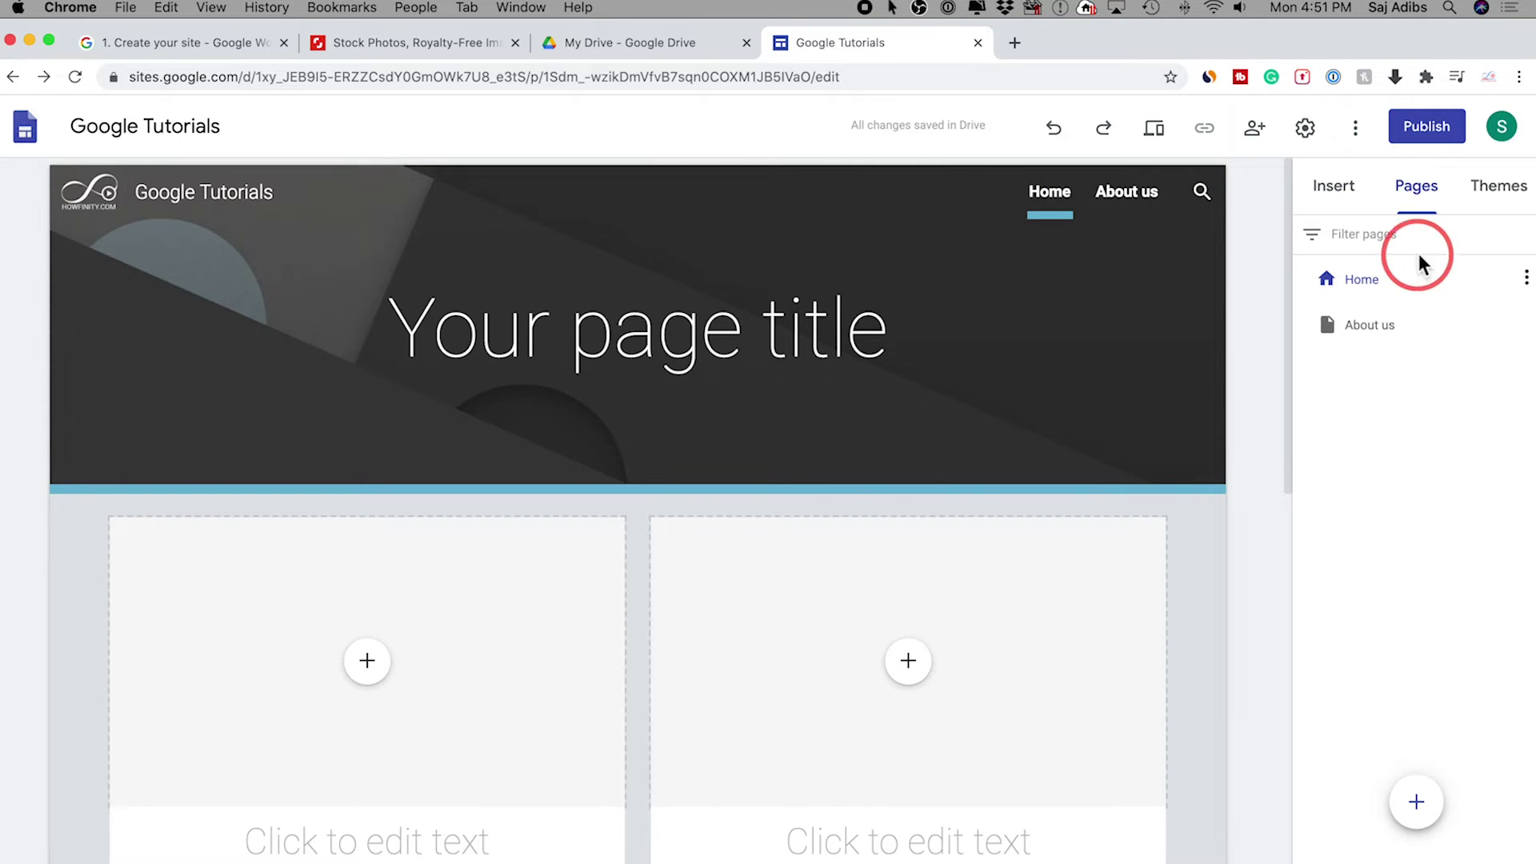
pyautogui.click(1351, 200)
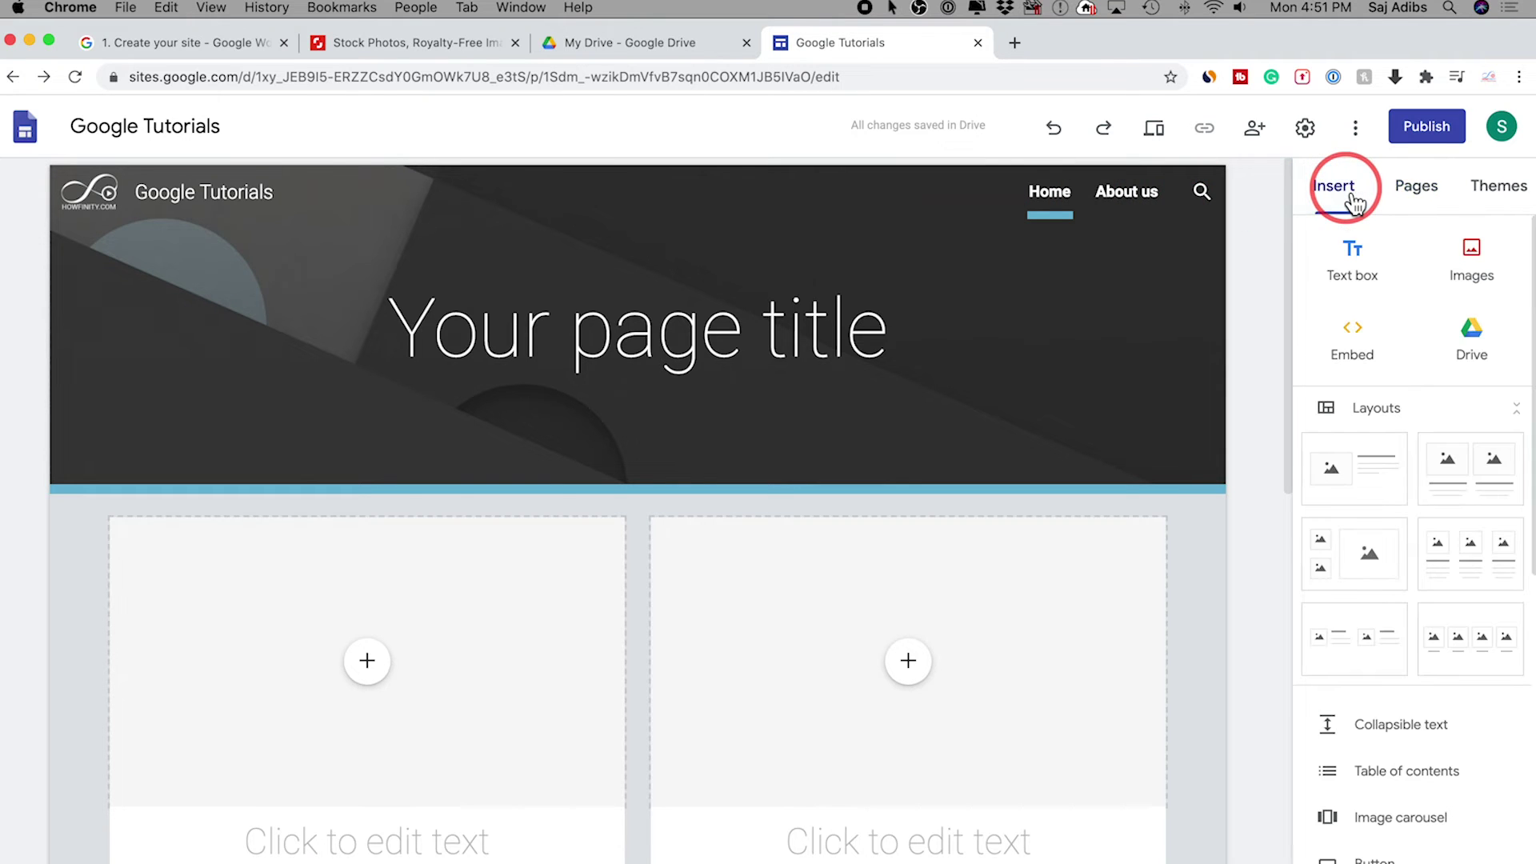
pyautogui.moveTo(139, 194); pyautogui.dragTo(329, 193)
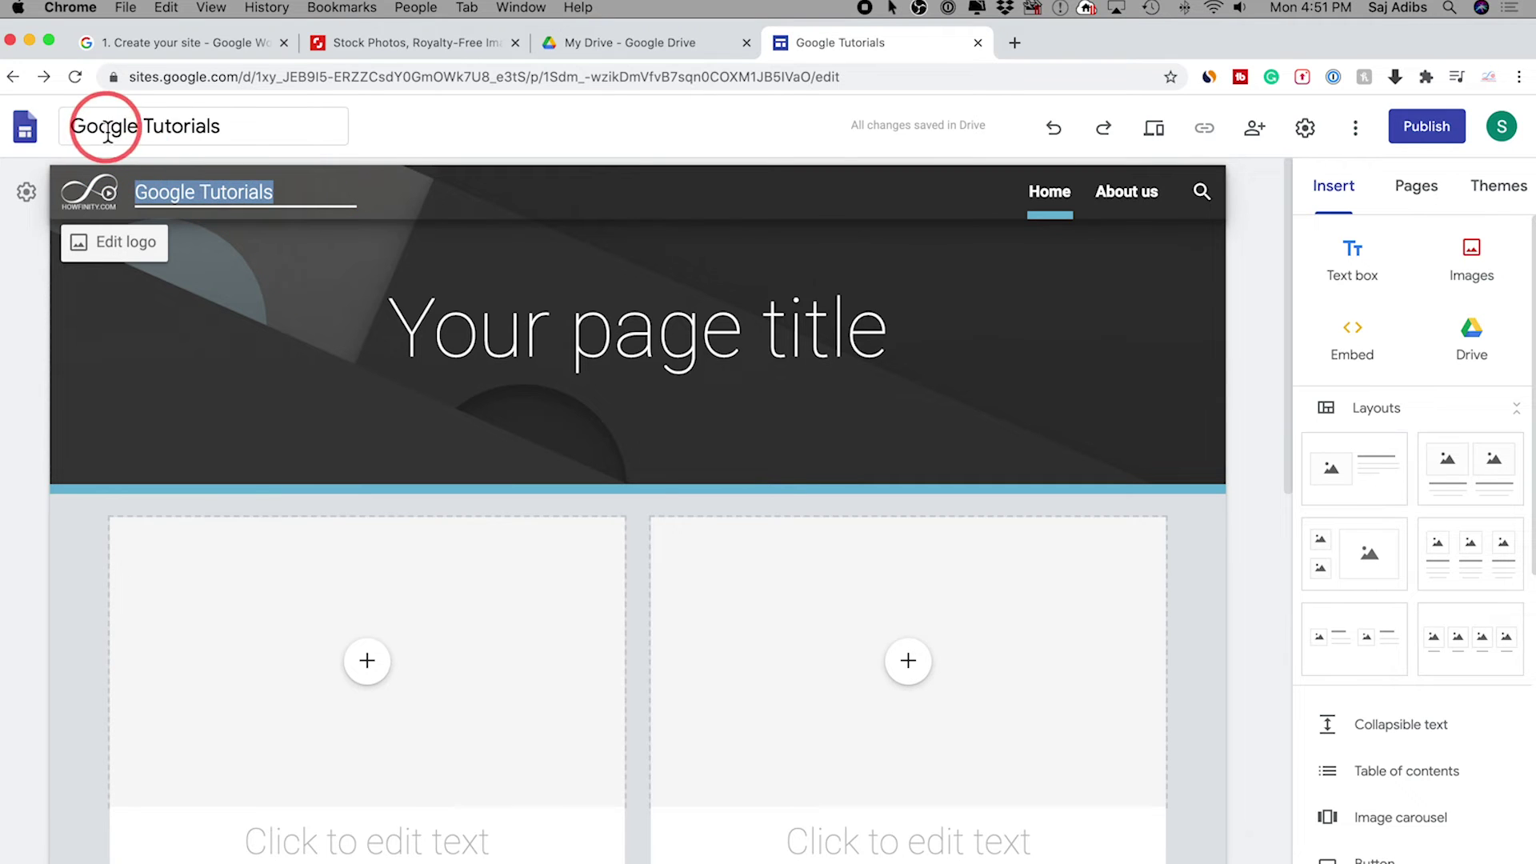
# - Rename the site 'Google Drive Tutorials' and make the page title bold 'Google How-to Videos'
pyautogui.click(204, 194)
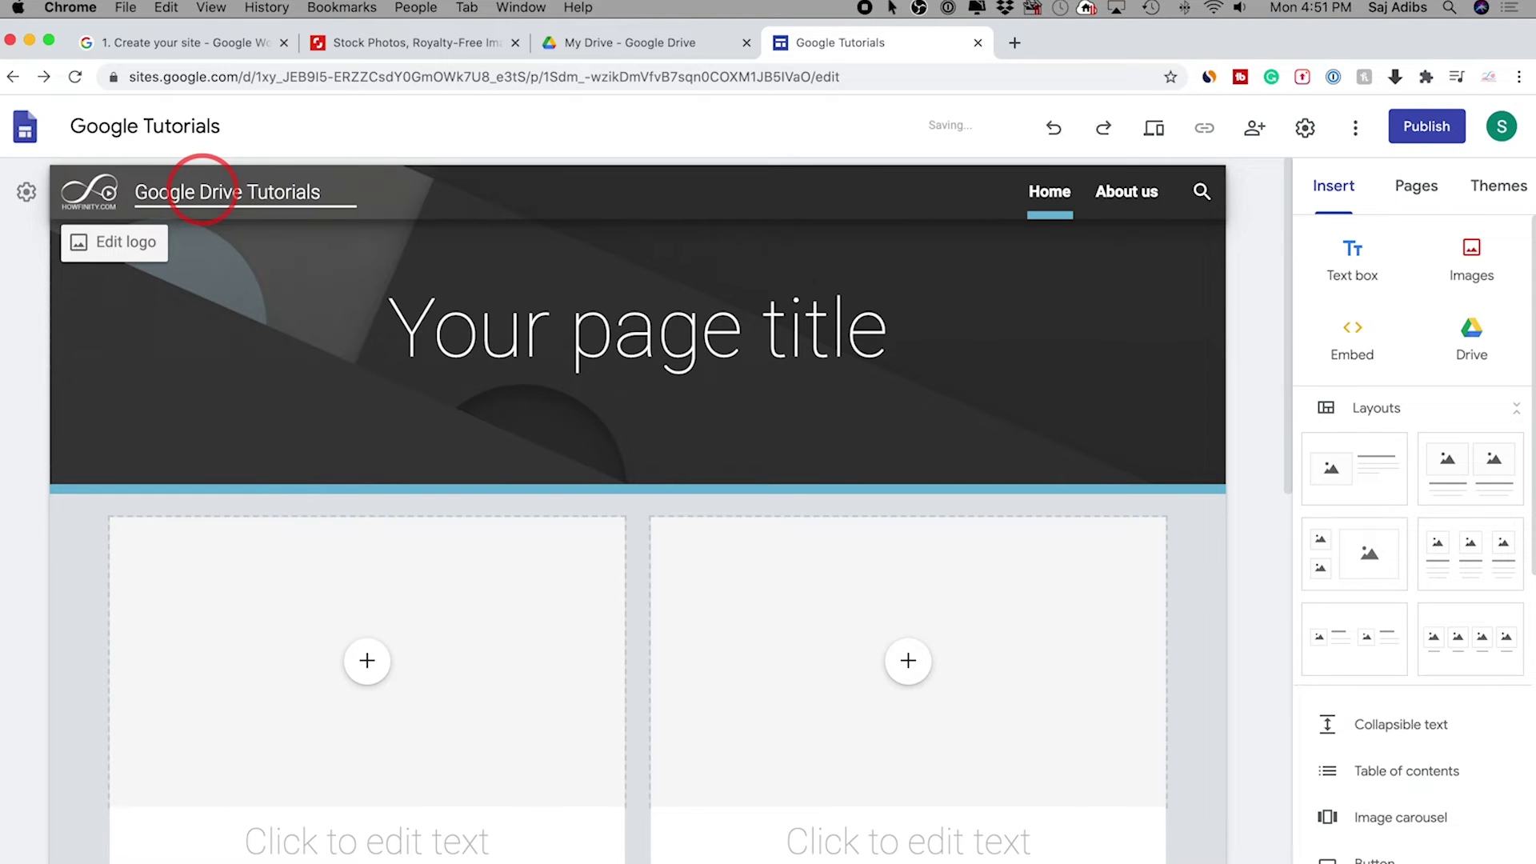
pyautogui.click(946, 345)
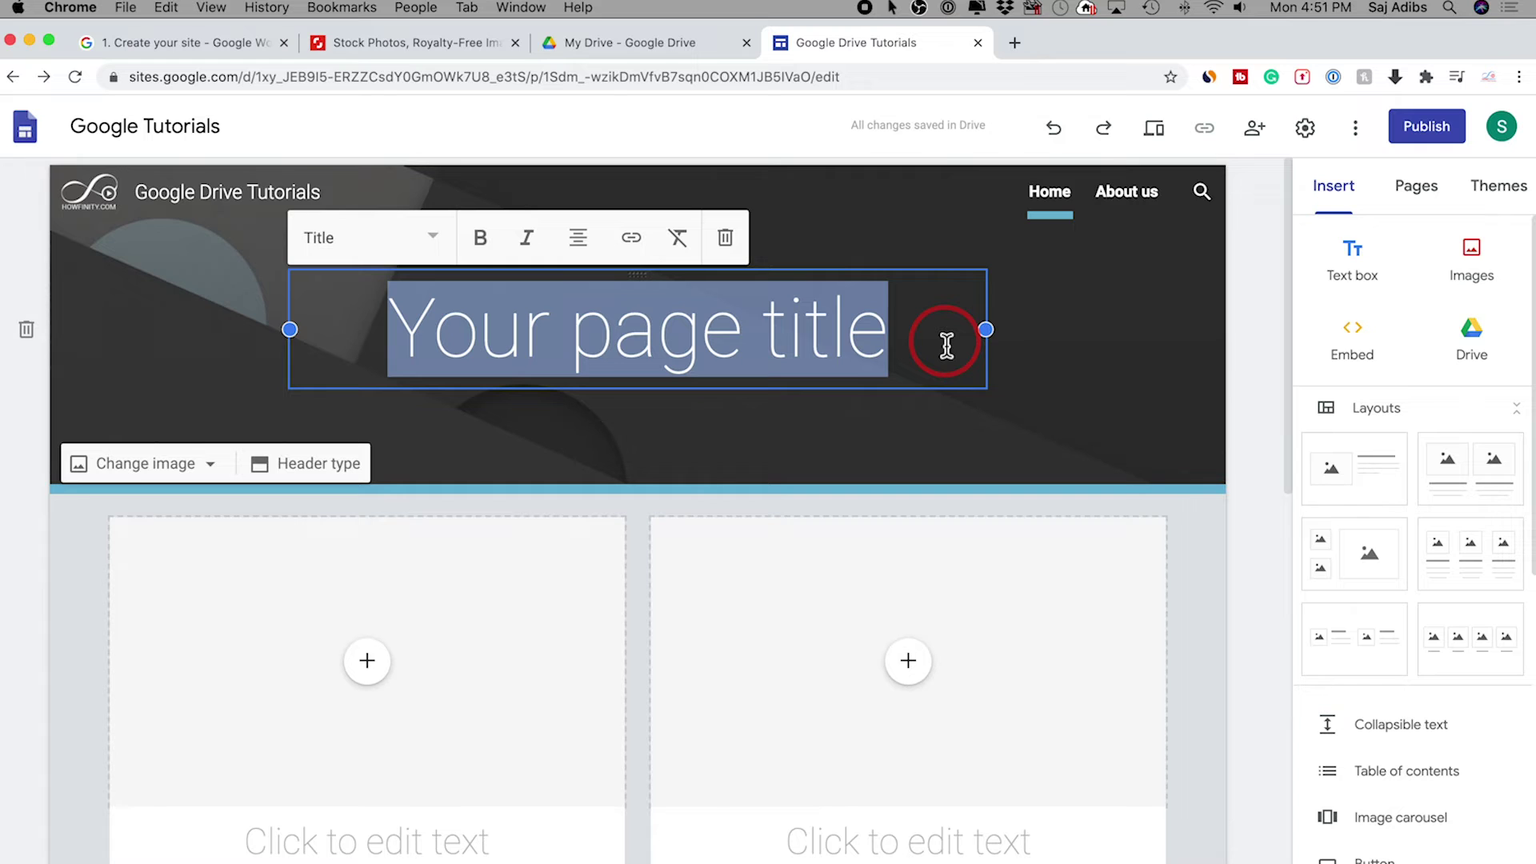
pyautogui.write('Google How-to Videos')
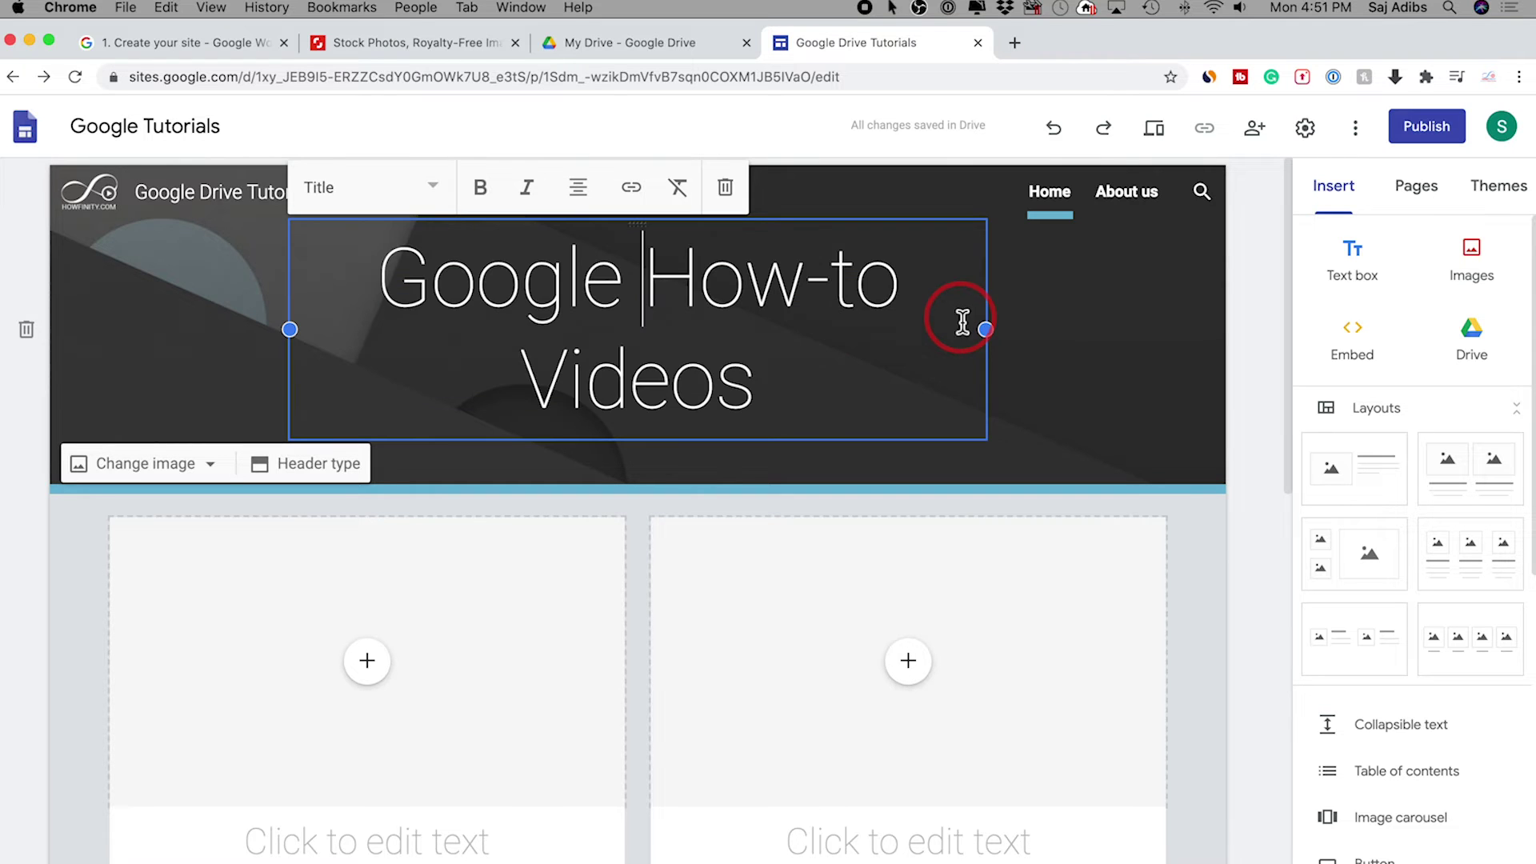
pyautogui.moveTo(392, 276); pyautogui.dragTo(902, 416)
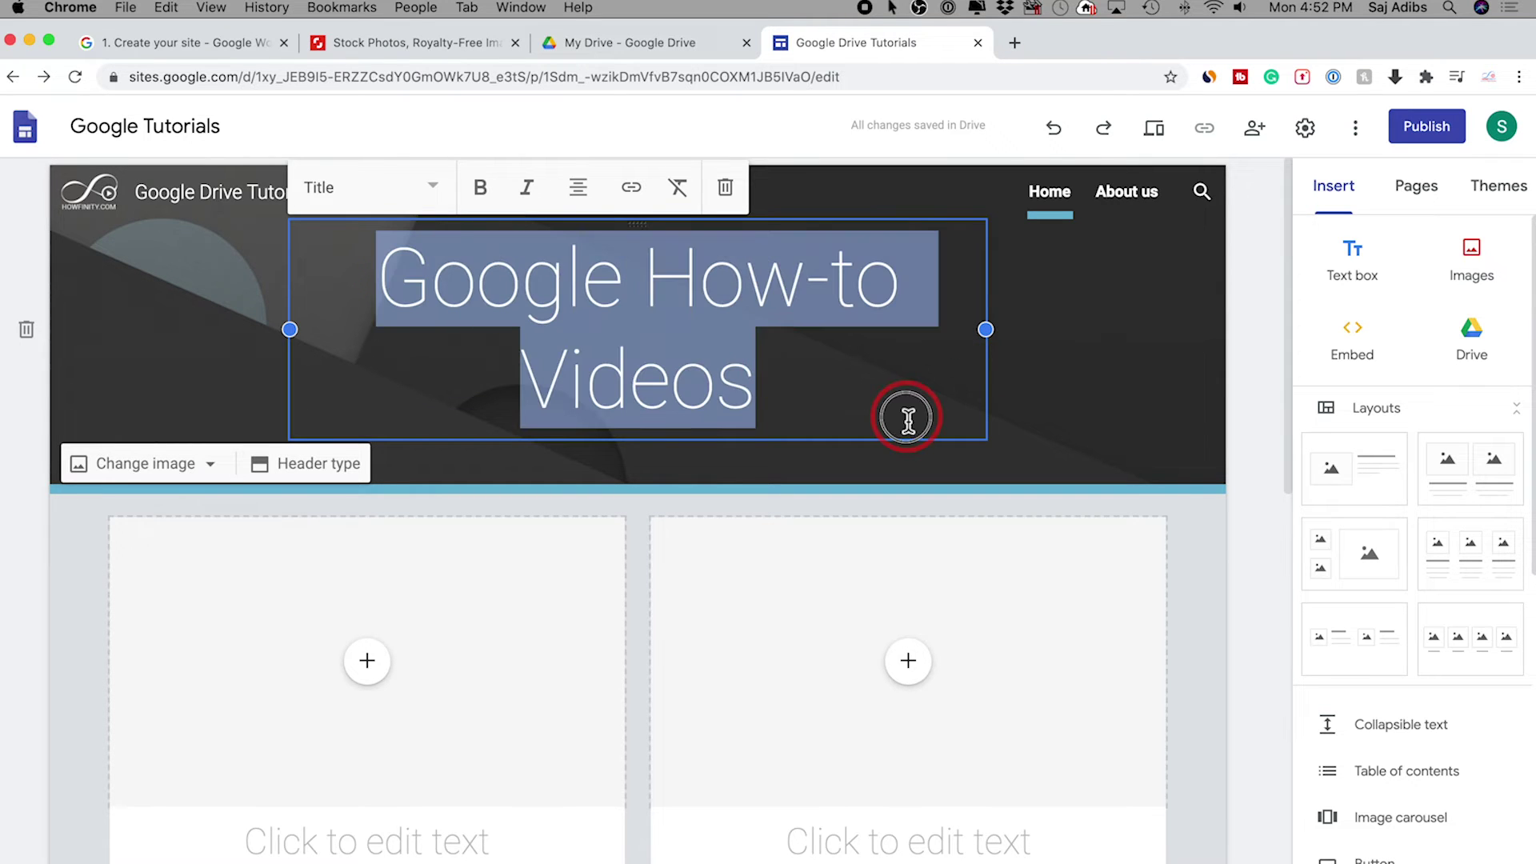
pyautogui.click(480, 188)
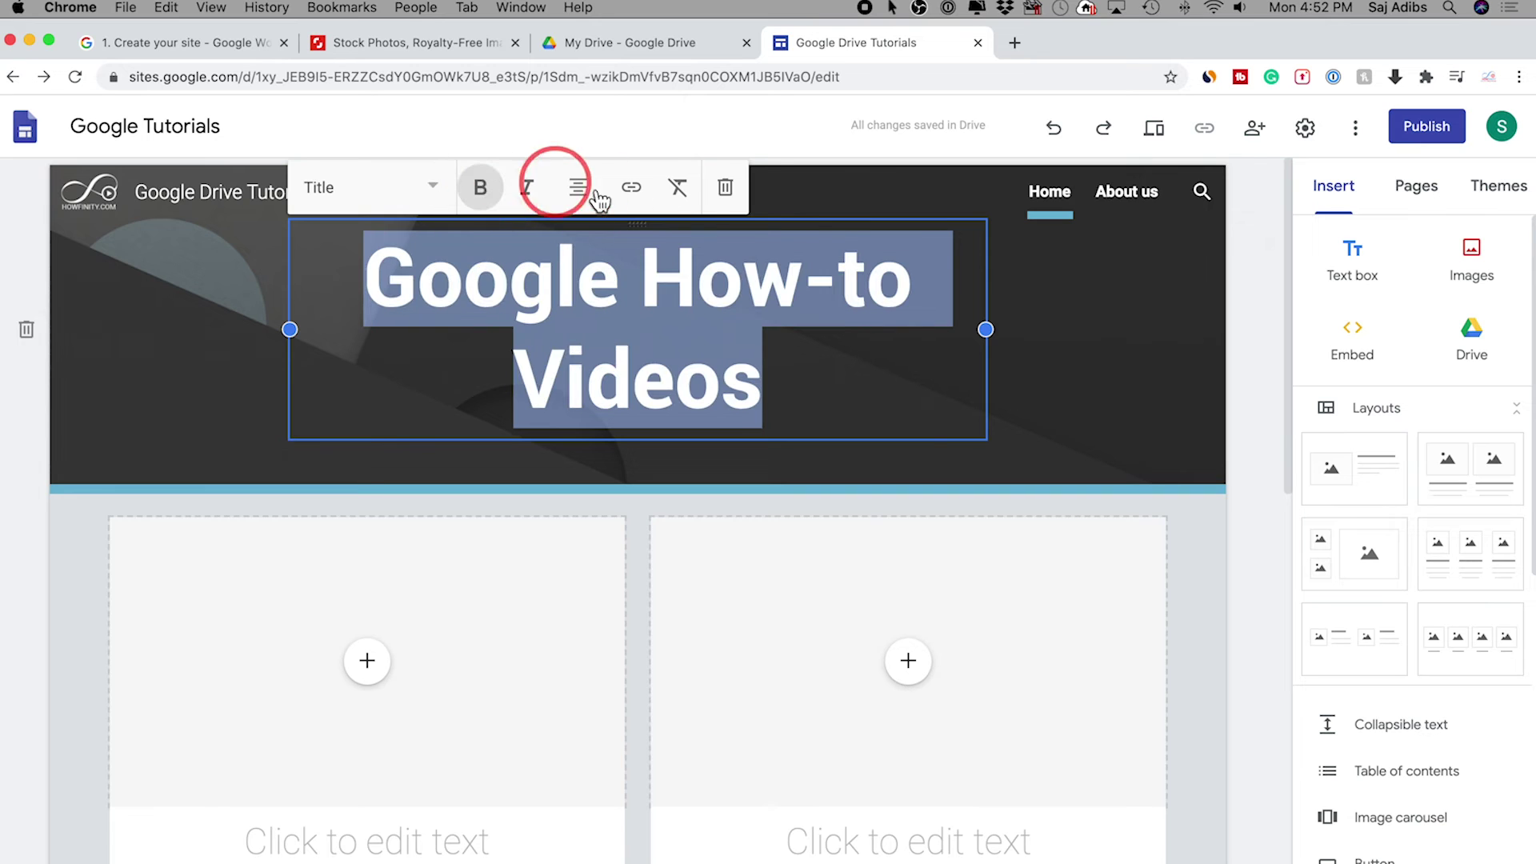
# - Open Insert link for the title, then dismiss it without adding a link
pyautogui.click(639, 197)
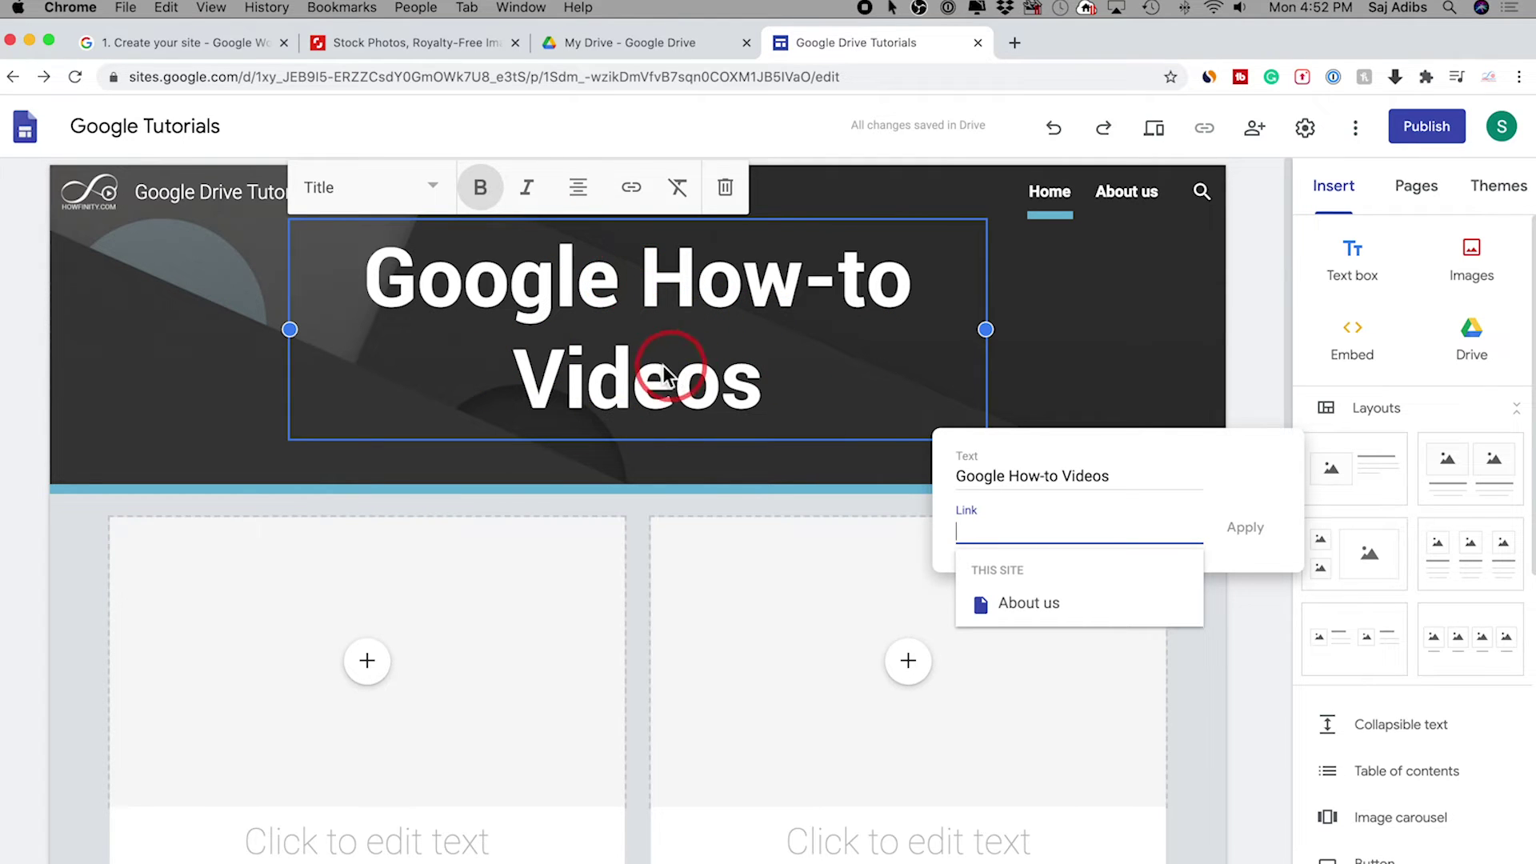
pyautogui.click(568, 348)
pyautogui.click(244, 380)
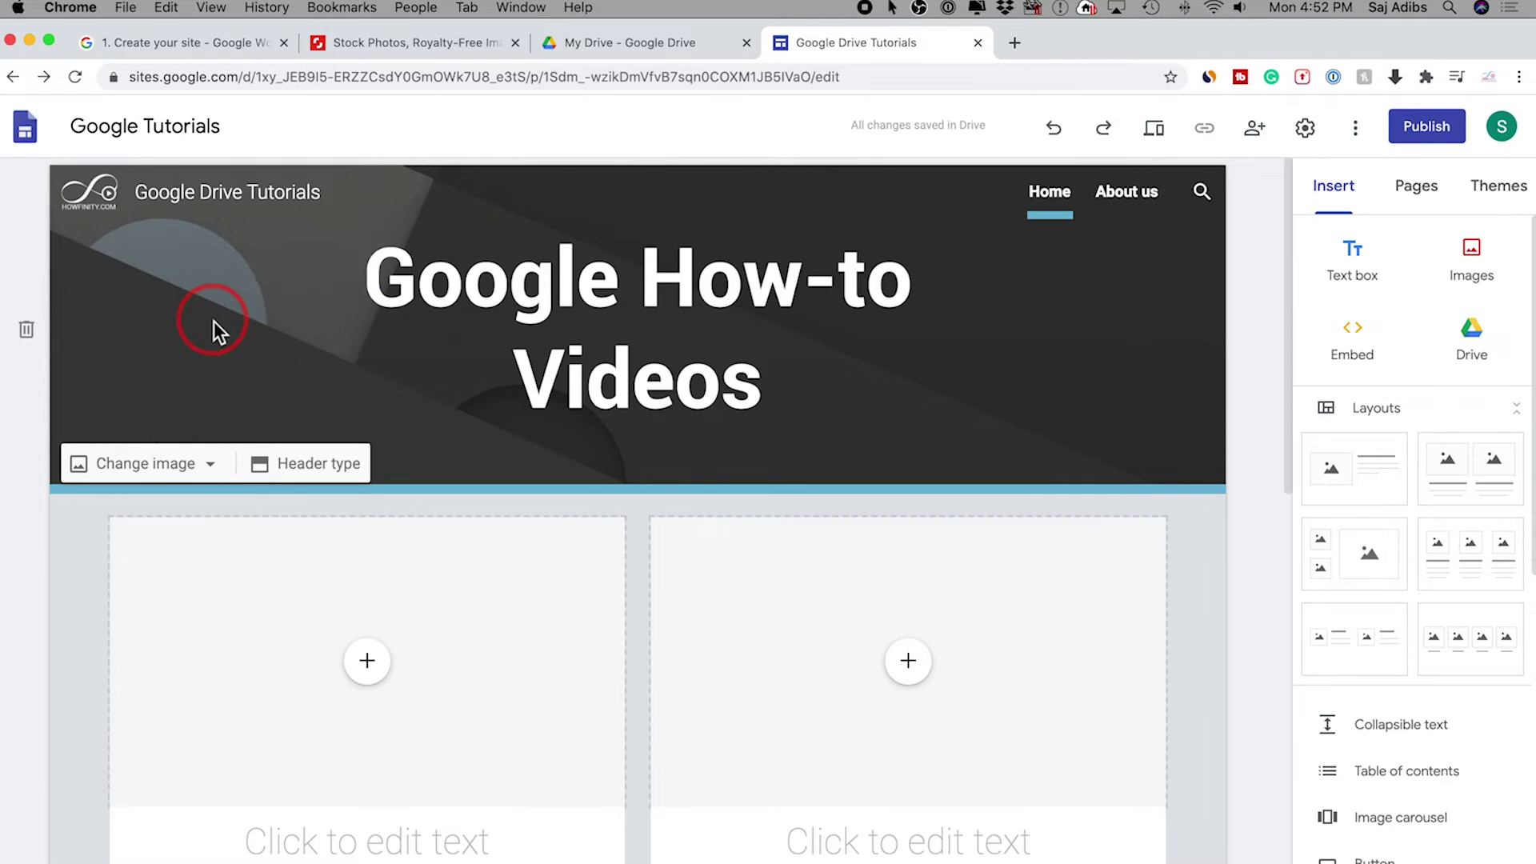
# - Upload the HOW-TO ESSENTIAL: GOOGLE banner as the header background and delete the header title
pyautogui.click(164, 472)
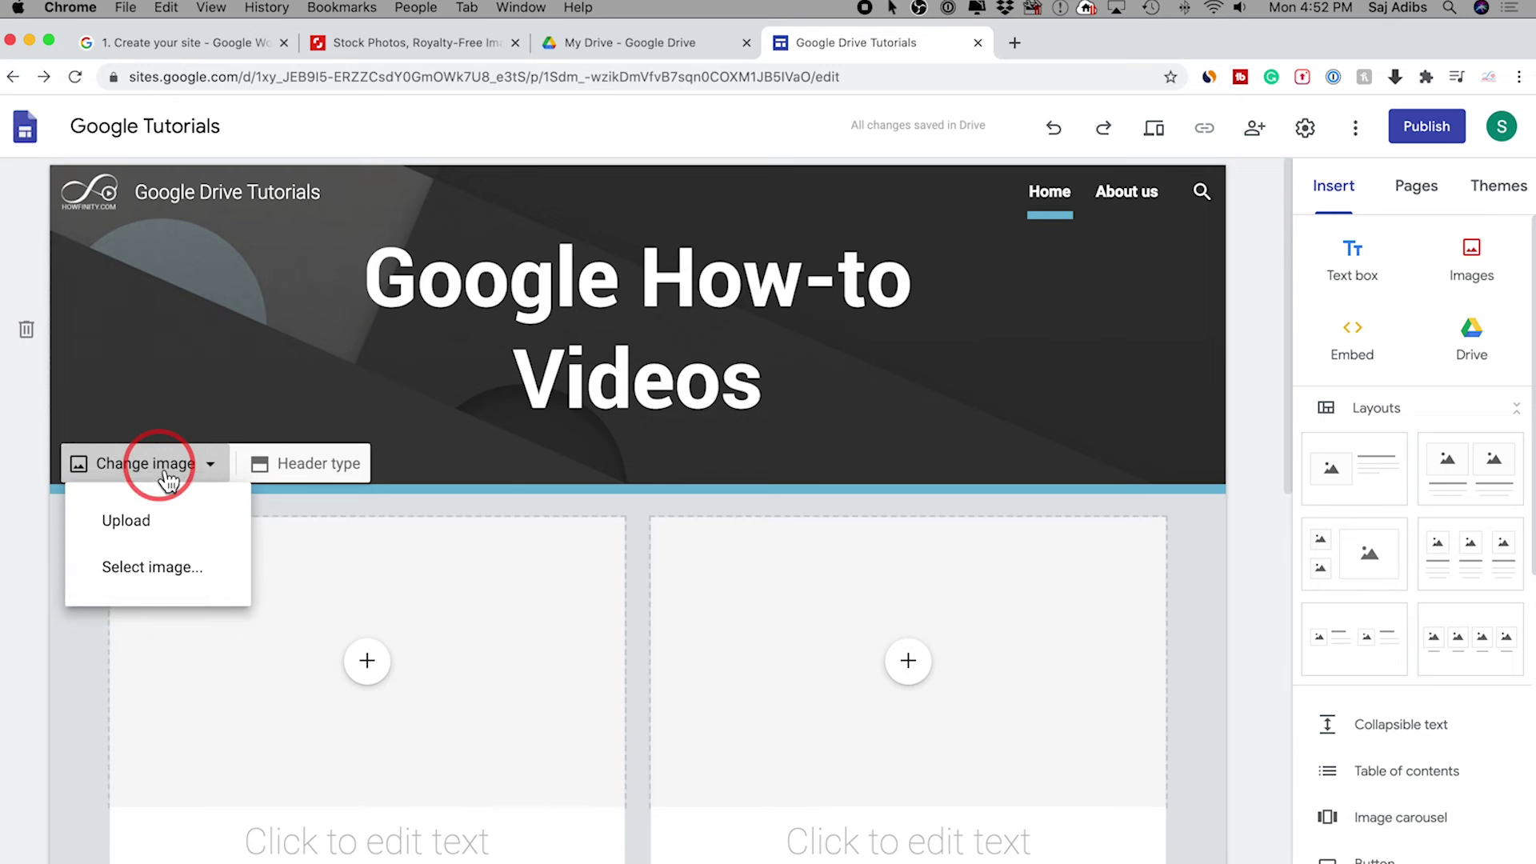
pyautogui.click(132, 519)
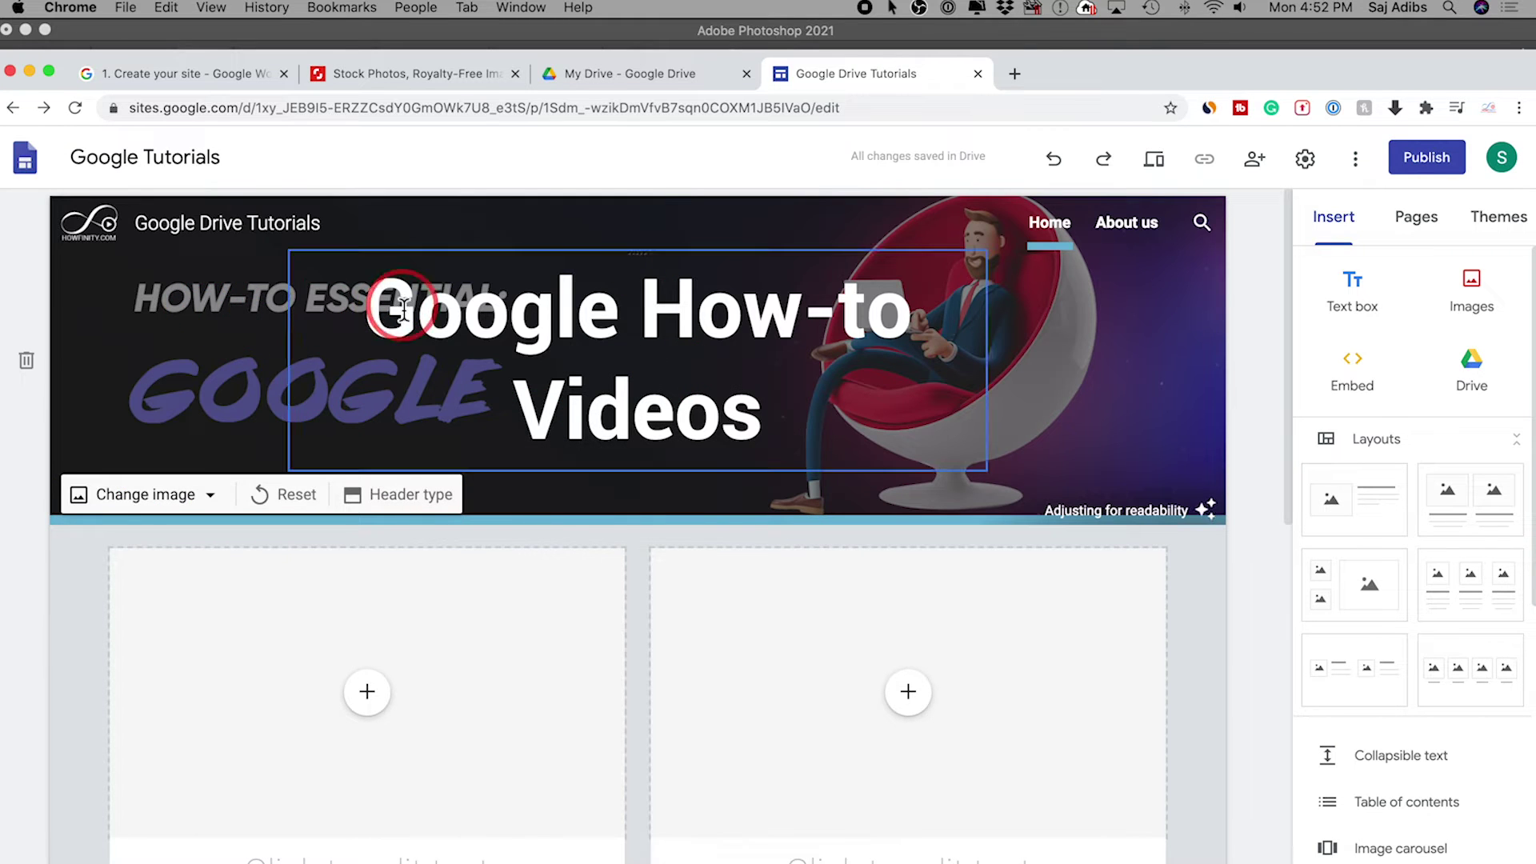
pyautogui.click(645, 259)
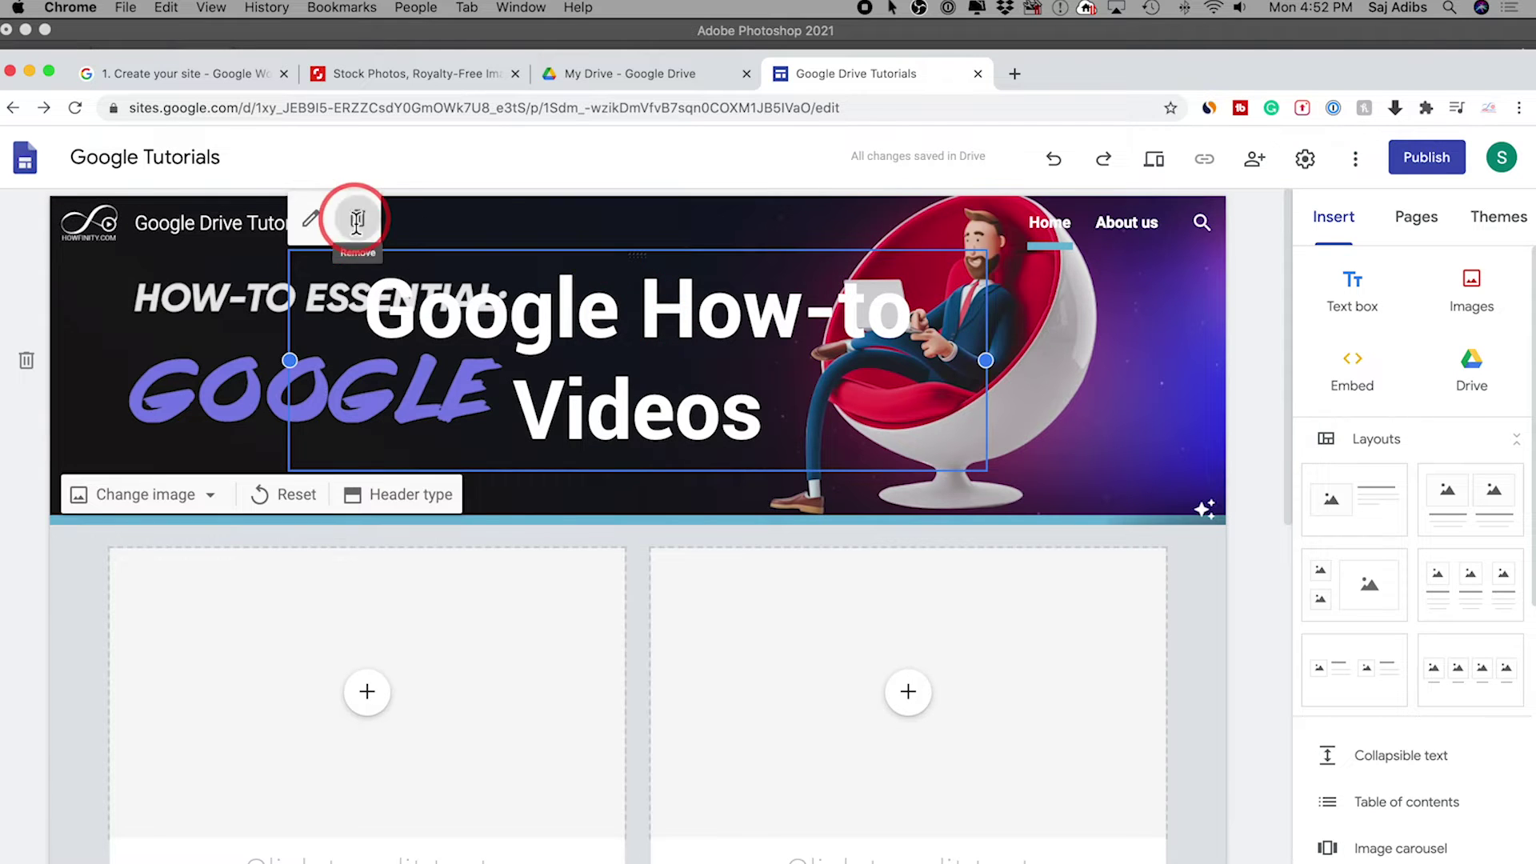
pyautogui.click(357, 218)
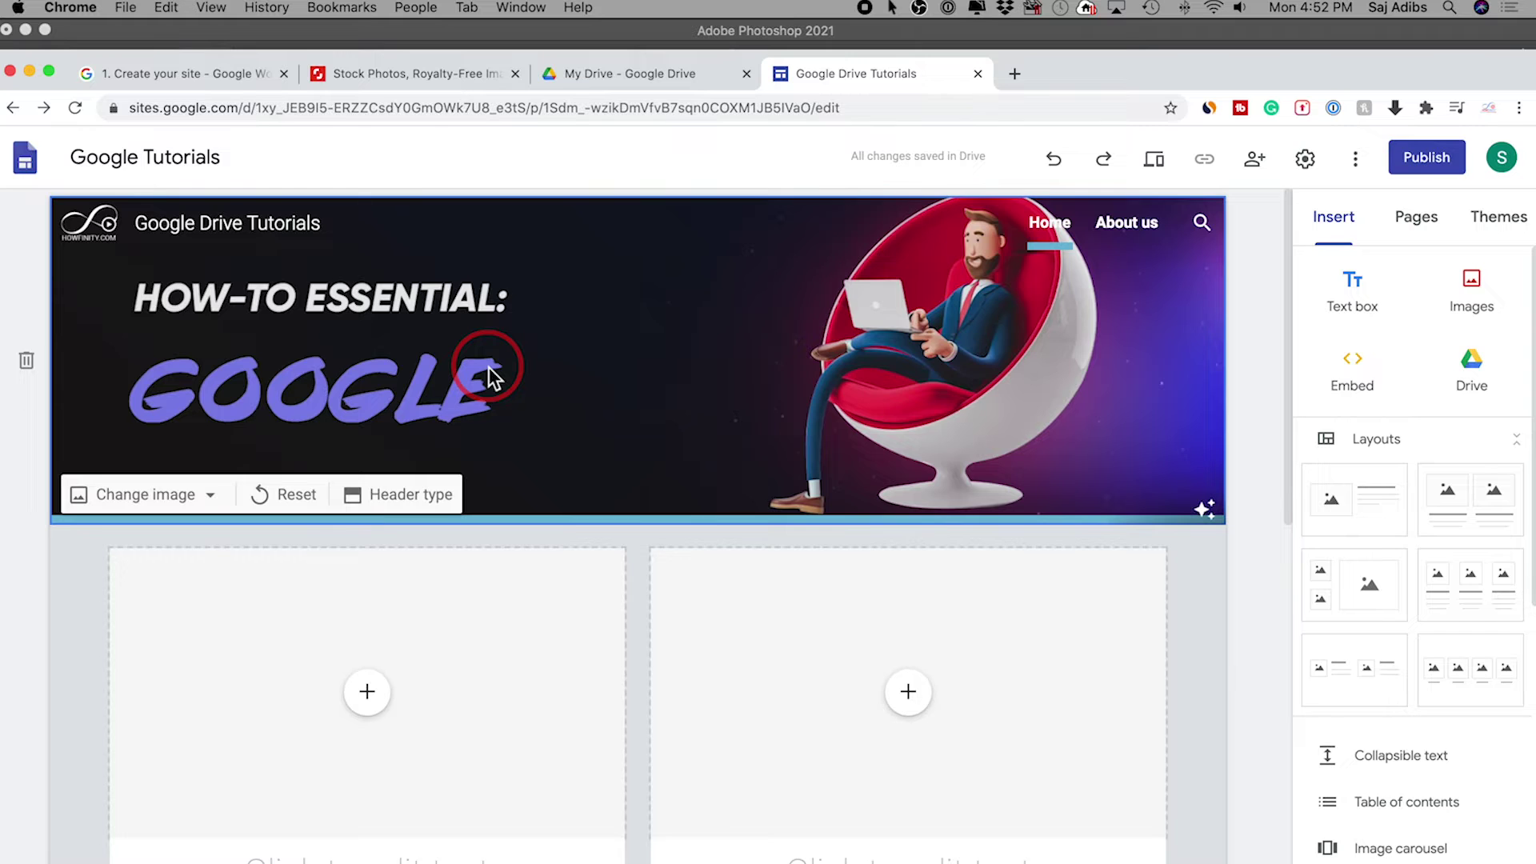
# - Browse the header image gallery, then close it without choosing an image
pyautogui.click(881, 536)
pyautogui.click(202, 495)
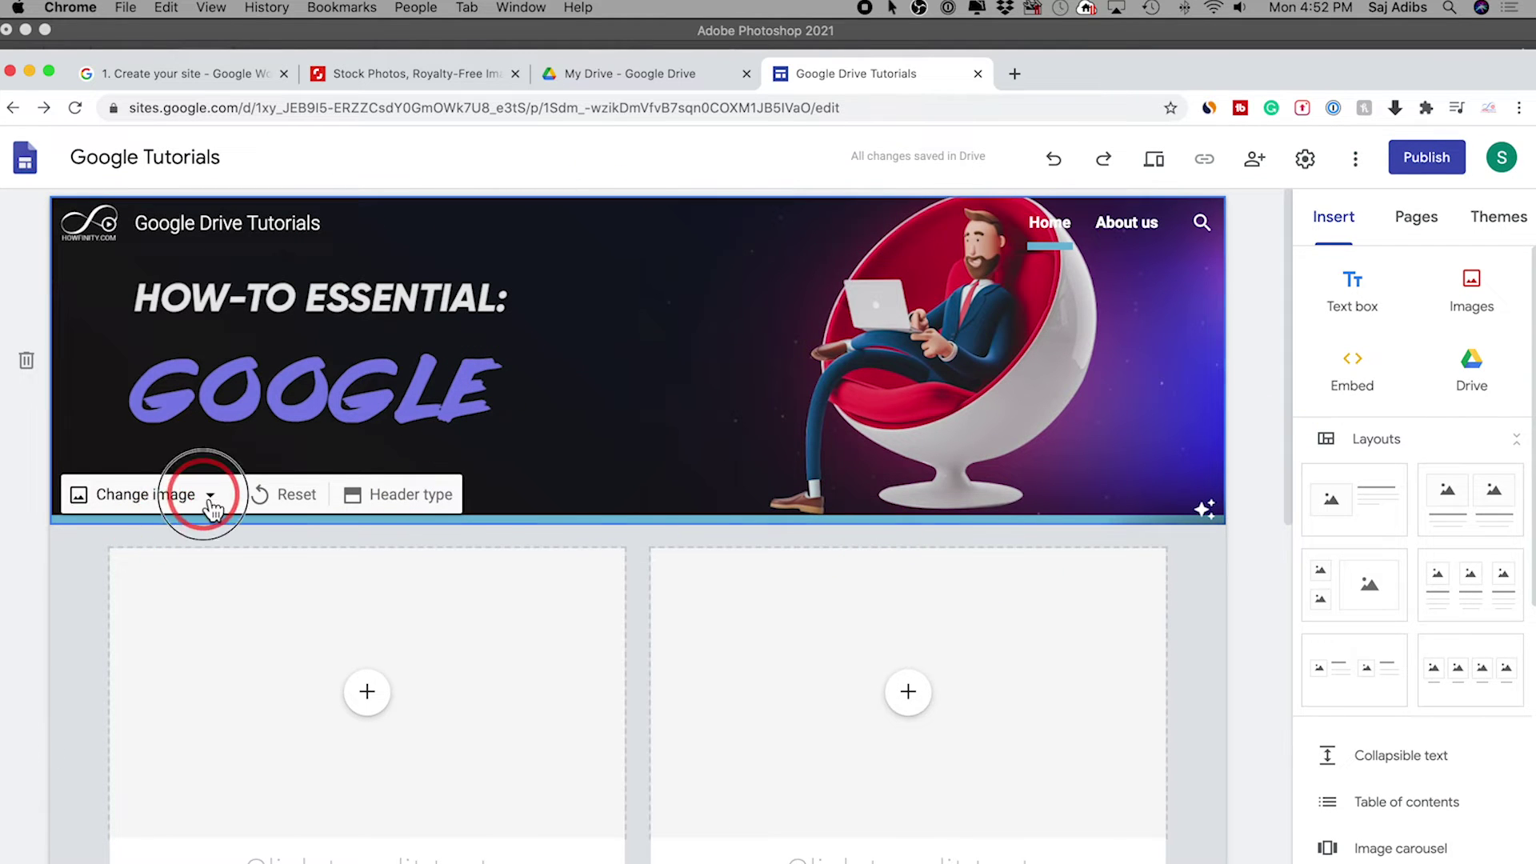
pyautogui.click(128, 623)
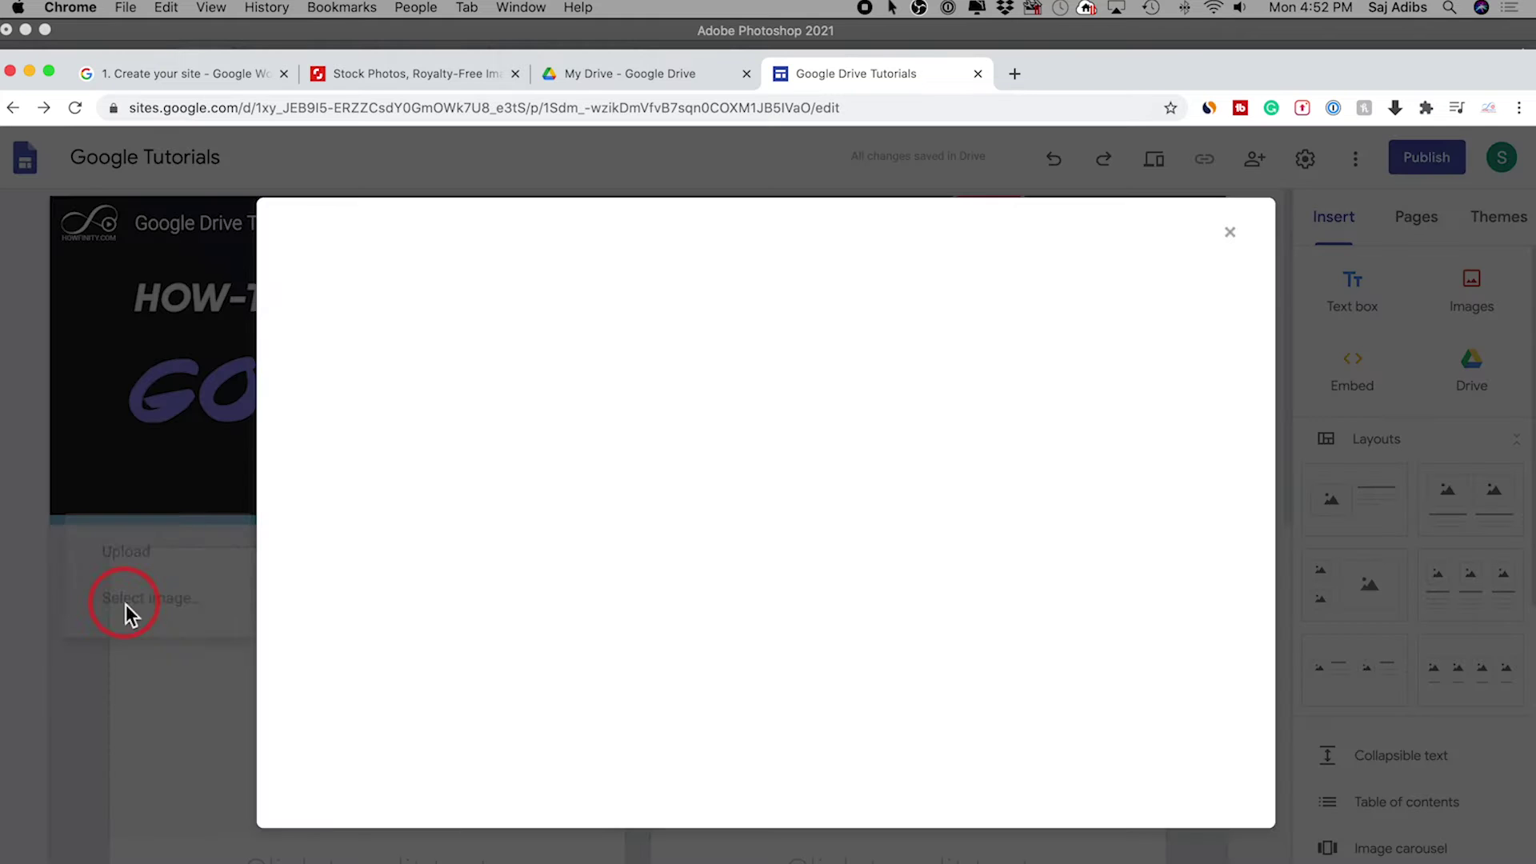
pyautogui.scroll(-10, 741, 610)
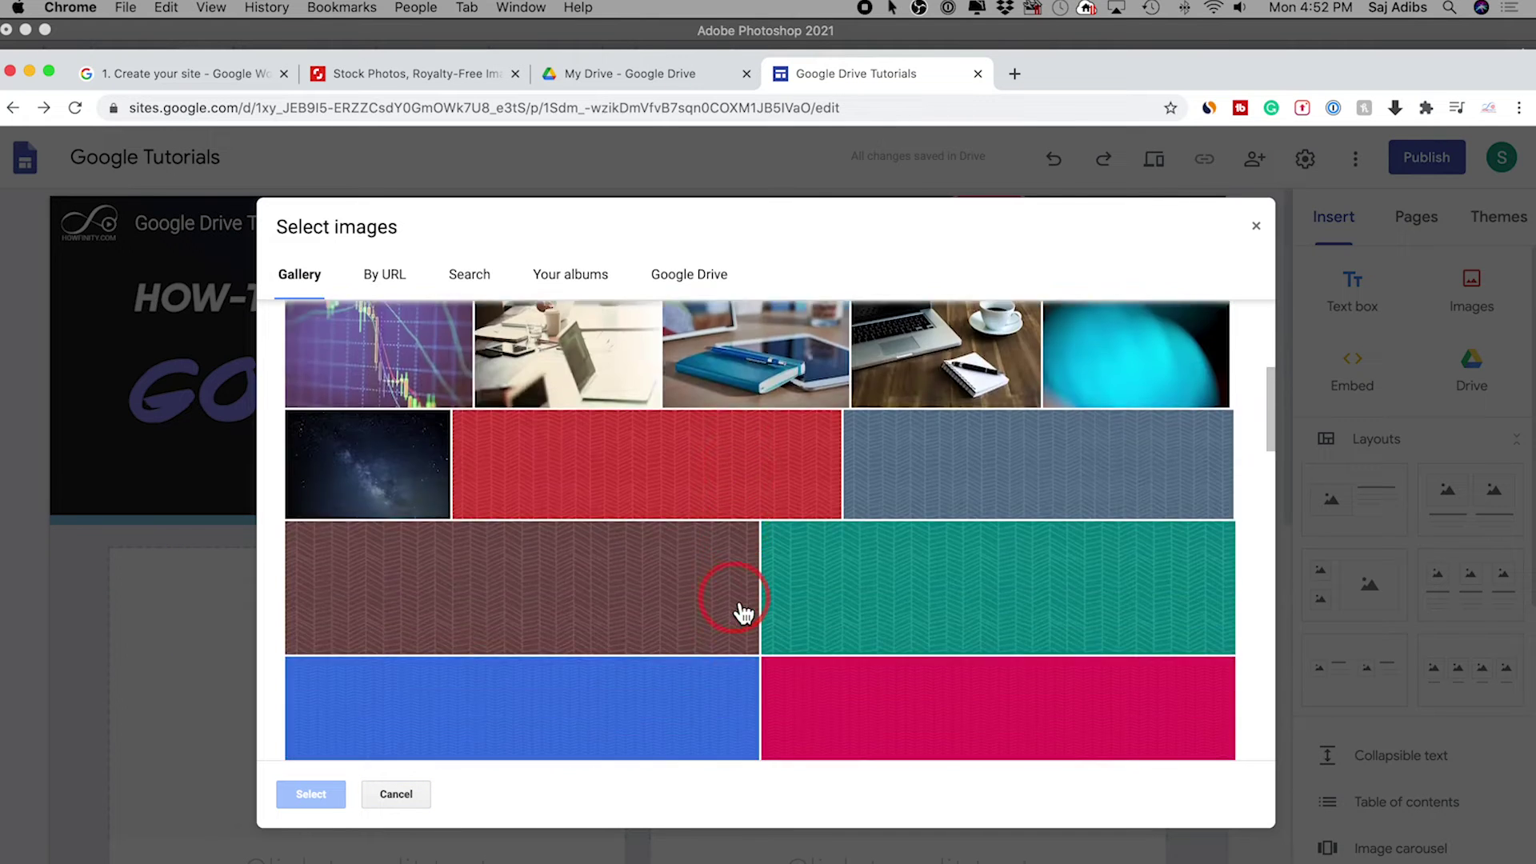
pyautogui.scroll(-5, 743, 612)
pyautogui.scroll(15, 743, 612)
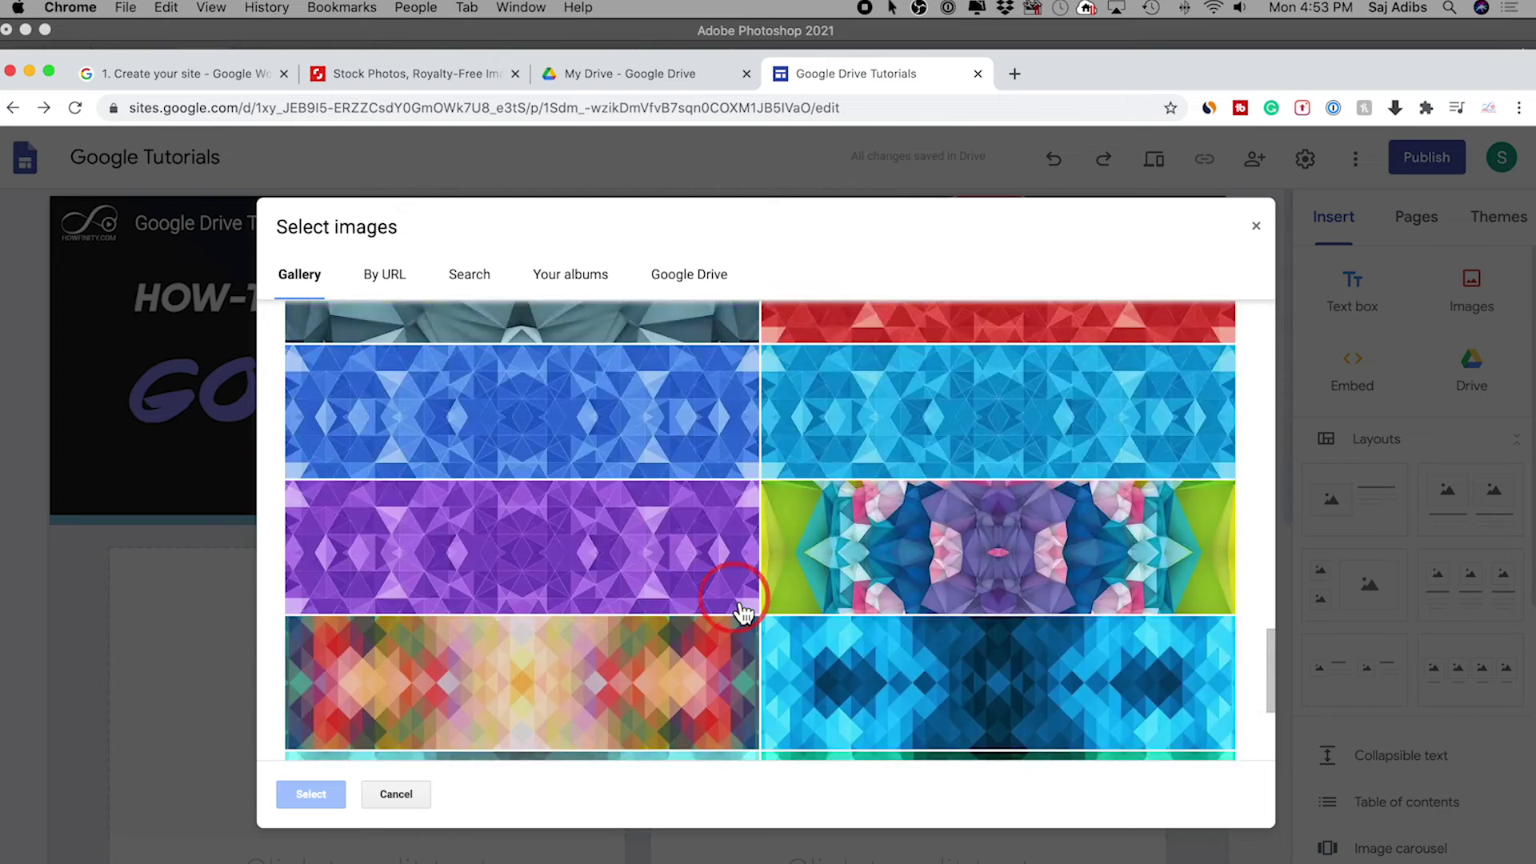
pyautogui.scroll(3, 743, 613)
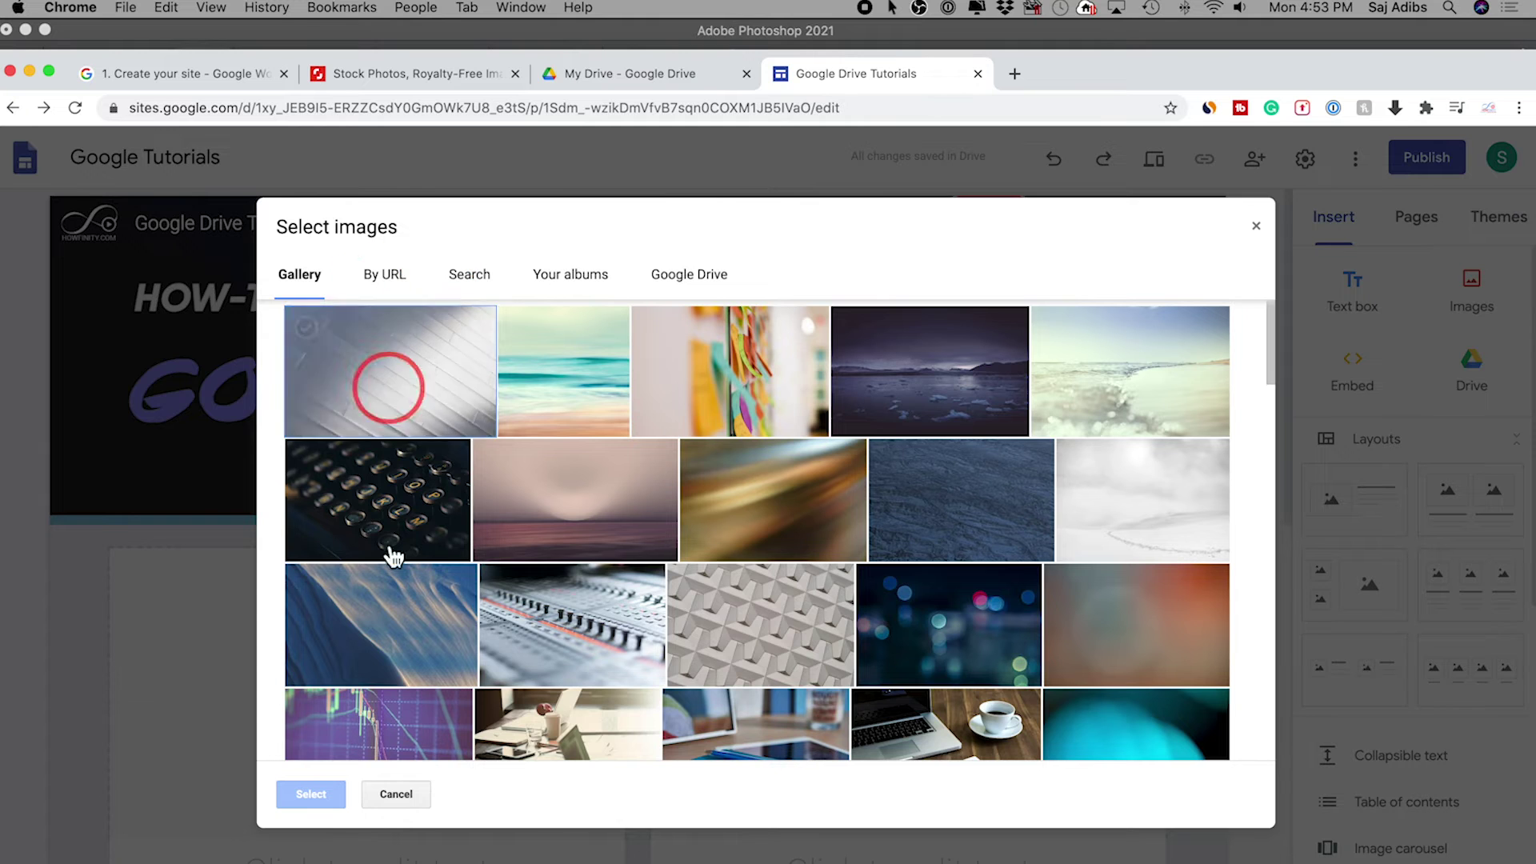
pyautogui.click(402, 796)
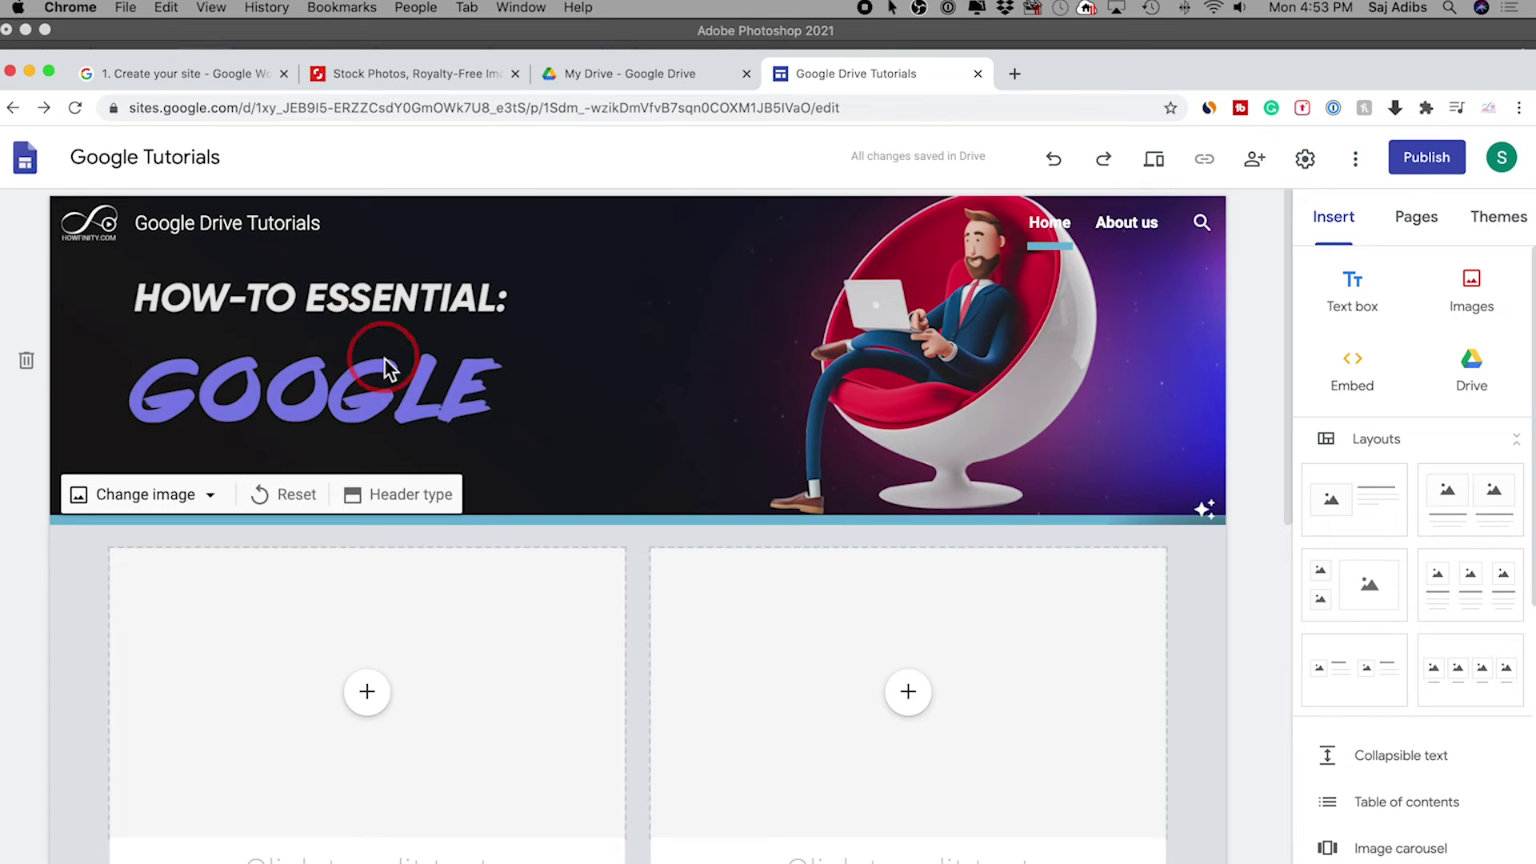
pyautogui.scroll(-5, 912, 432)
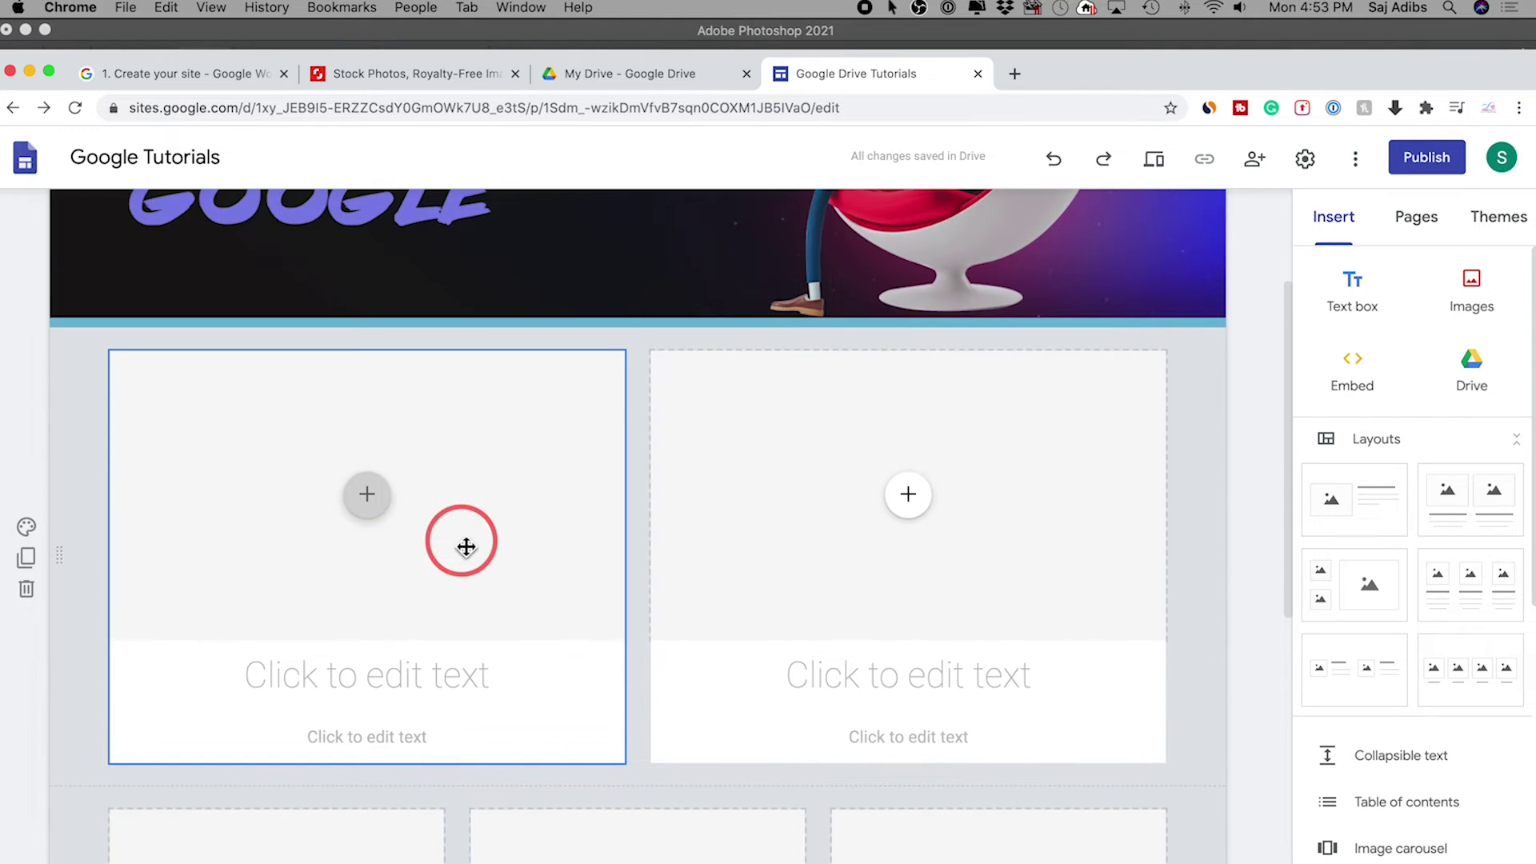
# - Search YouTube for 'how to use google docs' and embed the Beginner's Guide video in the left card
pyautogui.click(368, 496)
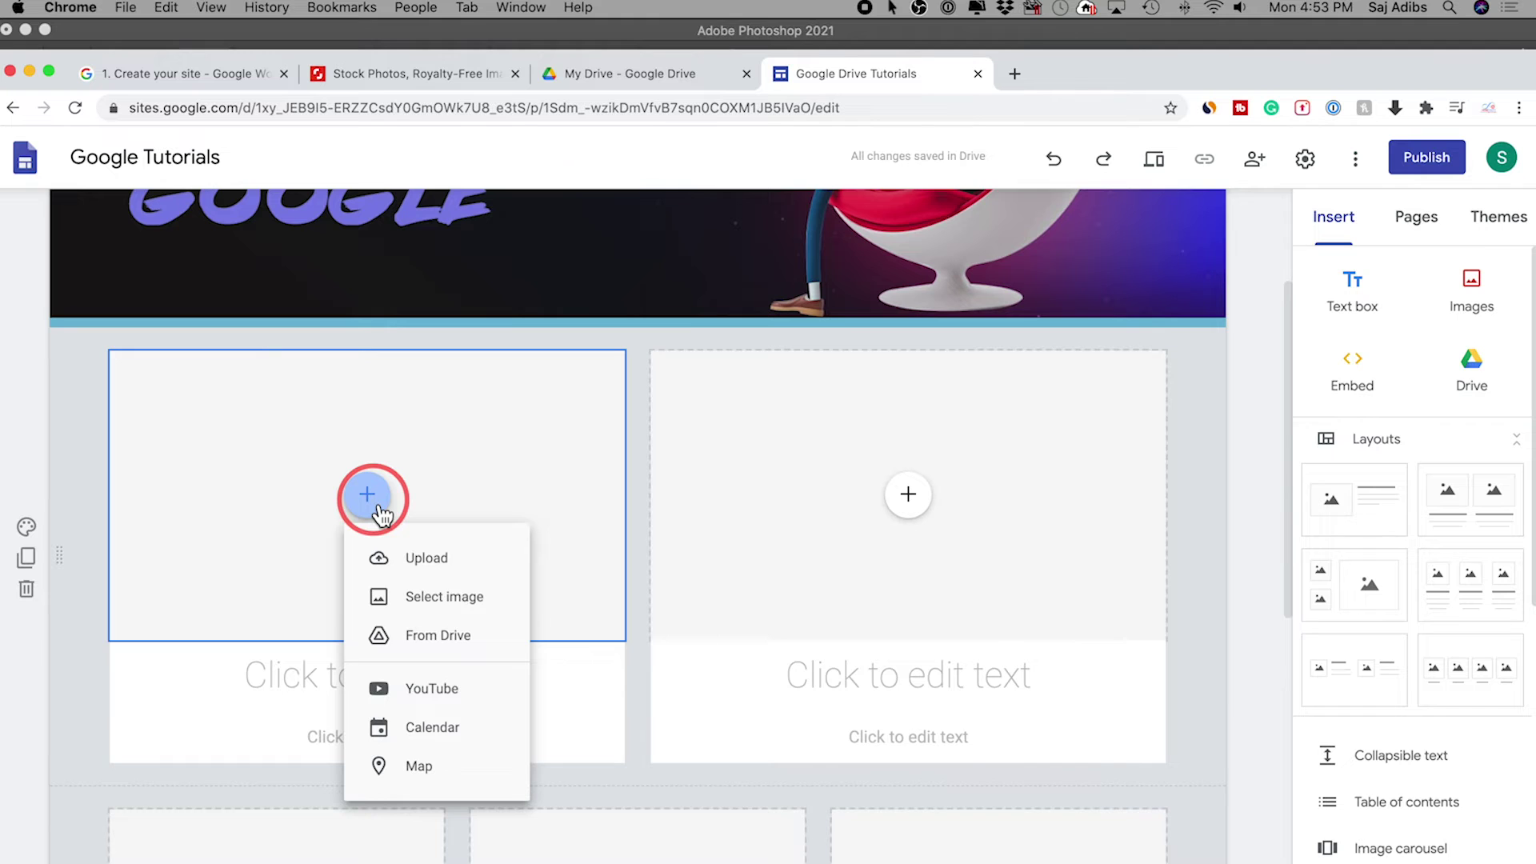
pyautogui.click(430, 704)
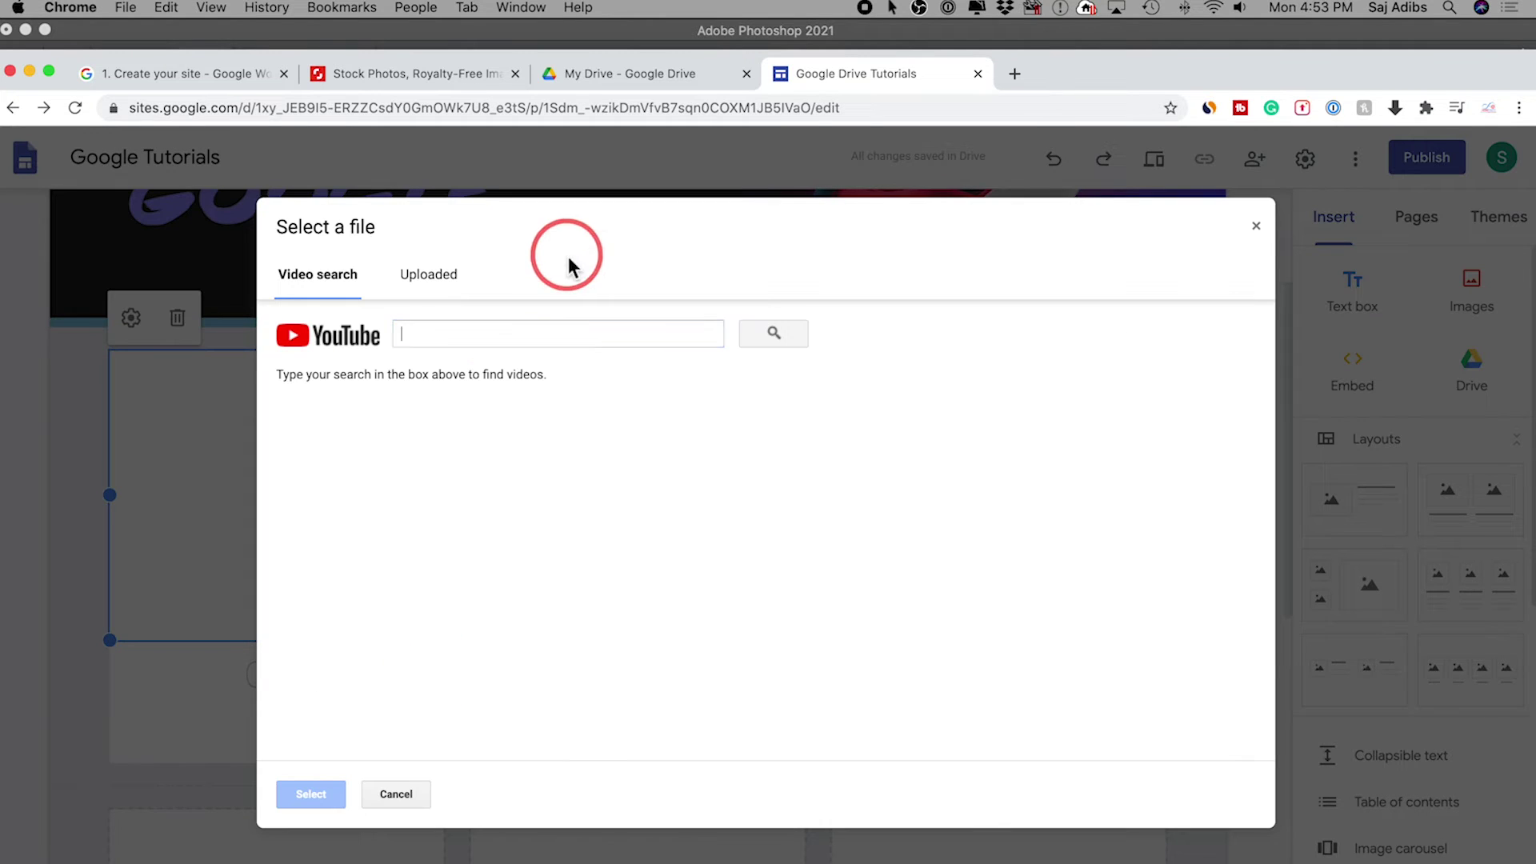
pyautogui.click(485, 331)
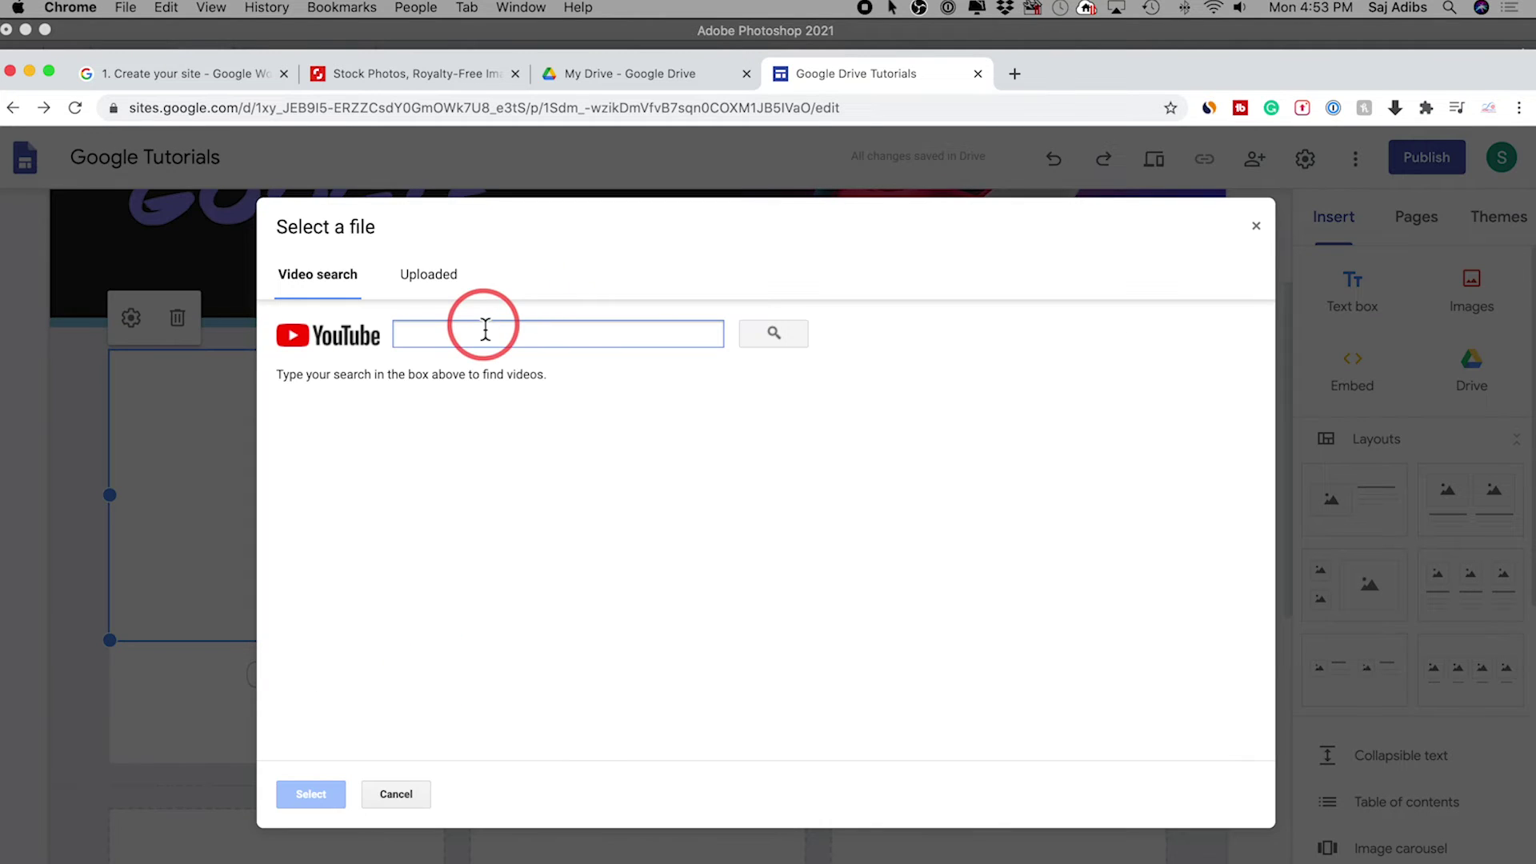
pyautogui.write('how to use google docs')
pyautogui.press('Return')
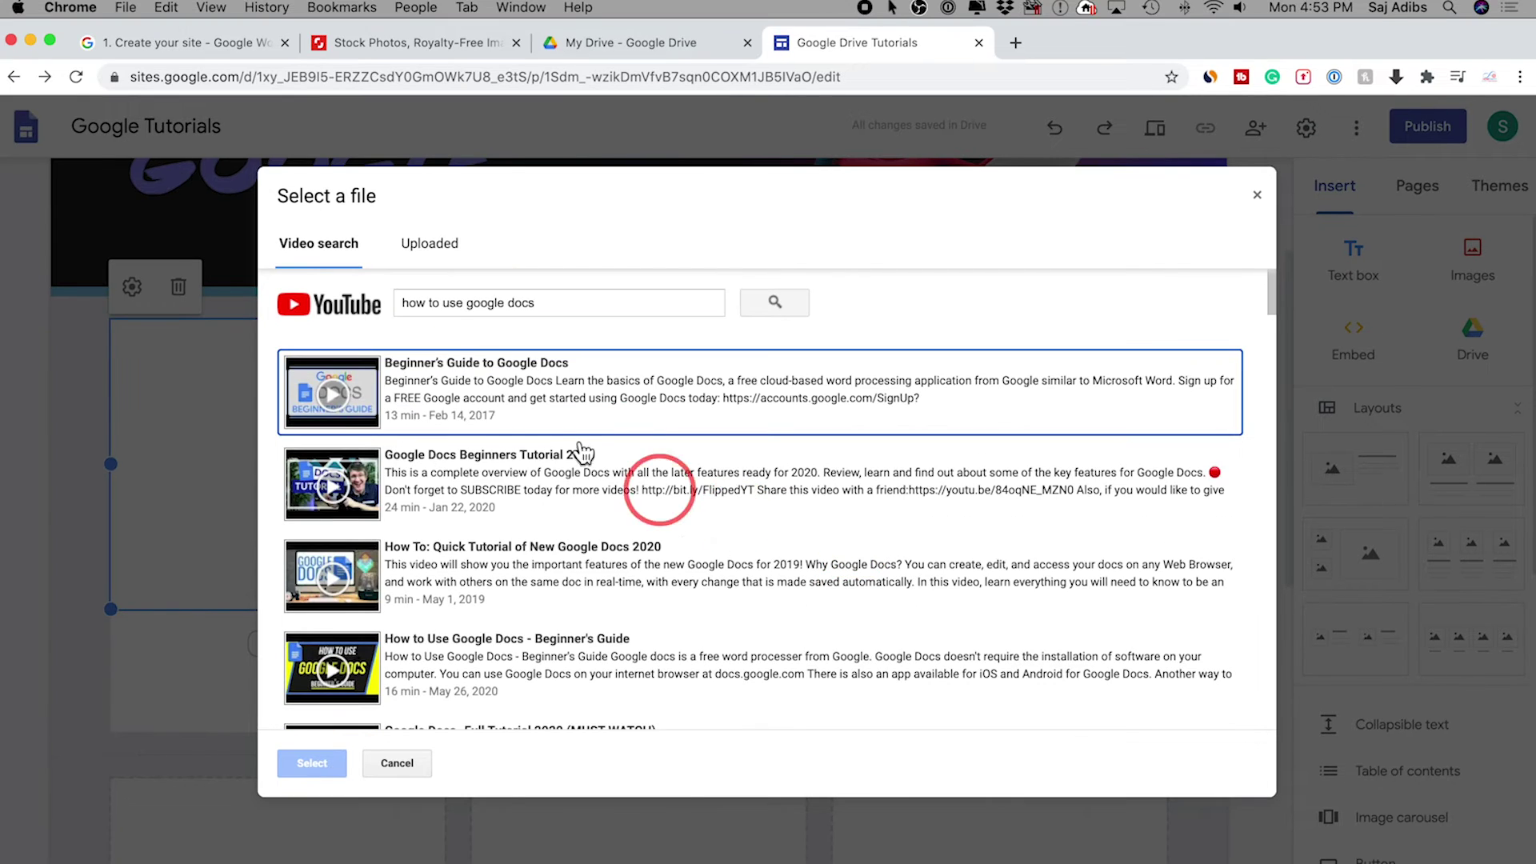
pyautogui.scroll(-5, 625, 376)
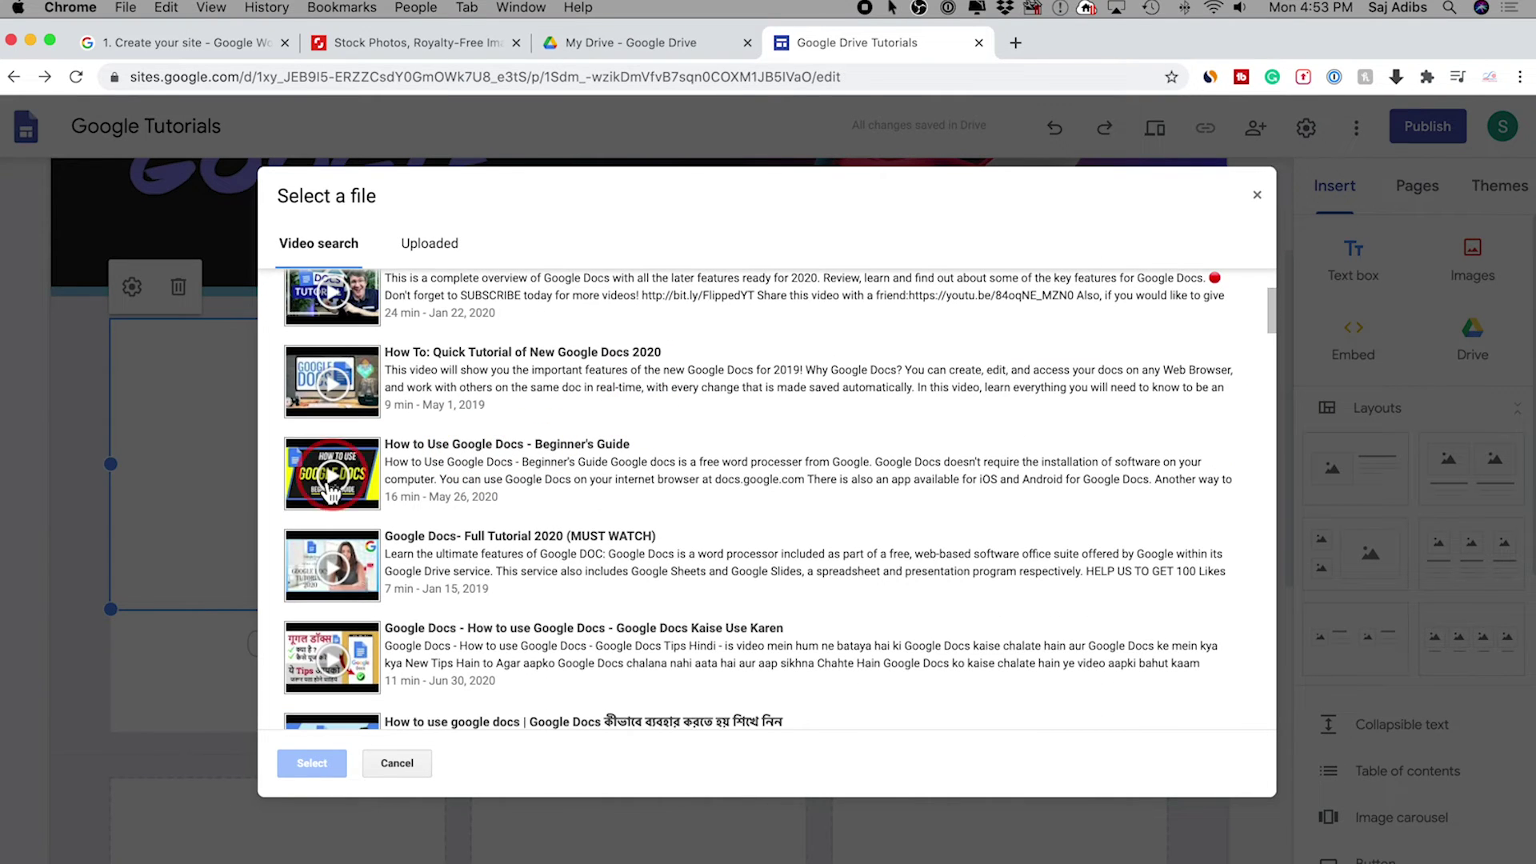
pyautogui.click(374, 506)
pyautogui.click(308, 766)
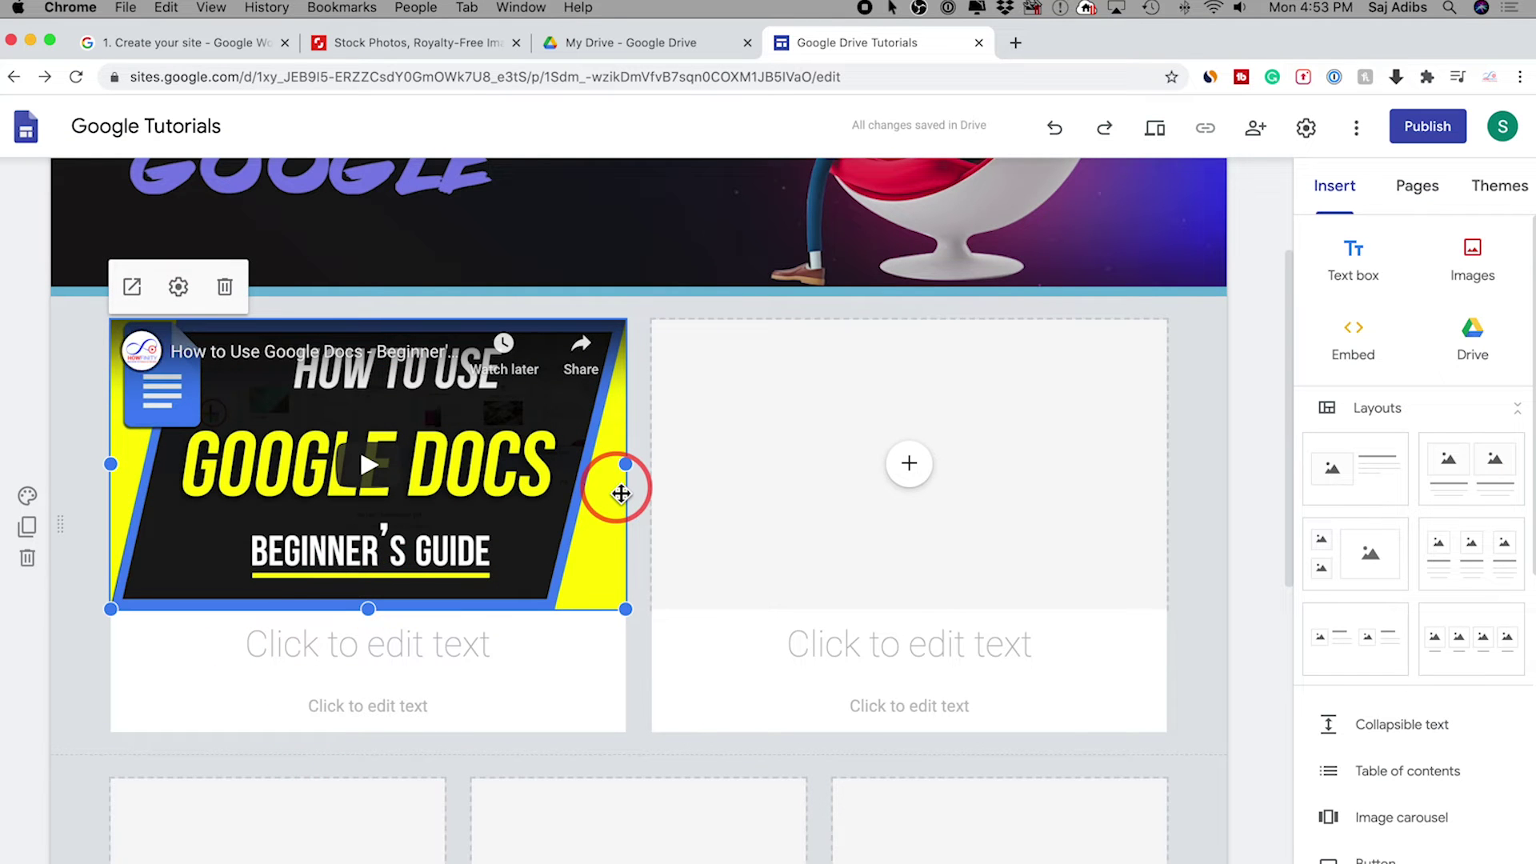
# - Title the video 'How to use Google Docs' and edit the subtitle box beneath it
pyautogui.click(362, 644)
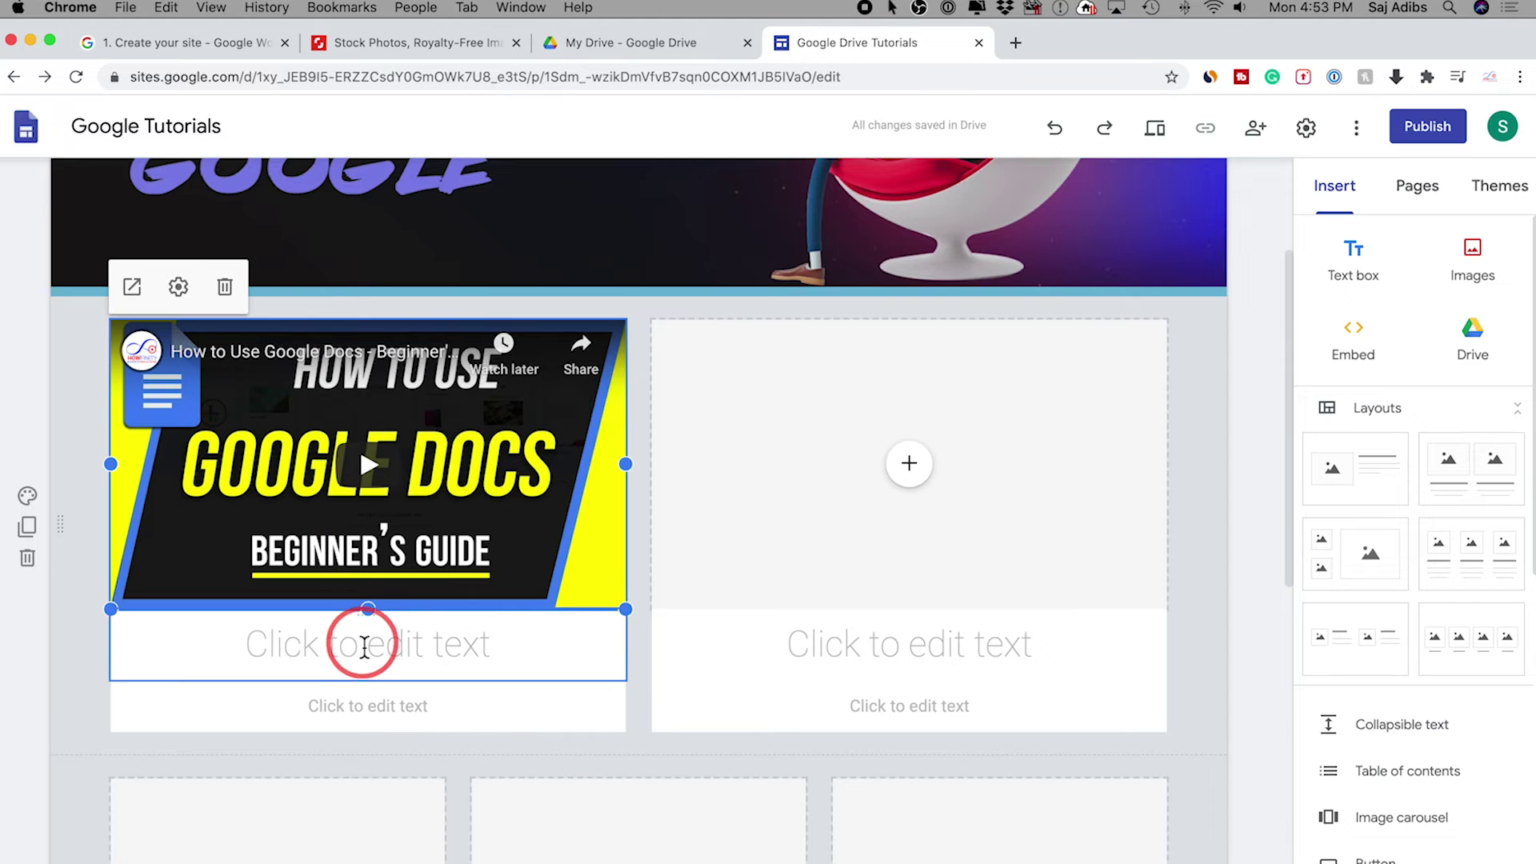
pyautogui.write('How to use Google Docs')
pyautogui.click(392, 728)
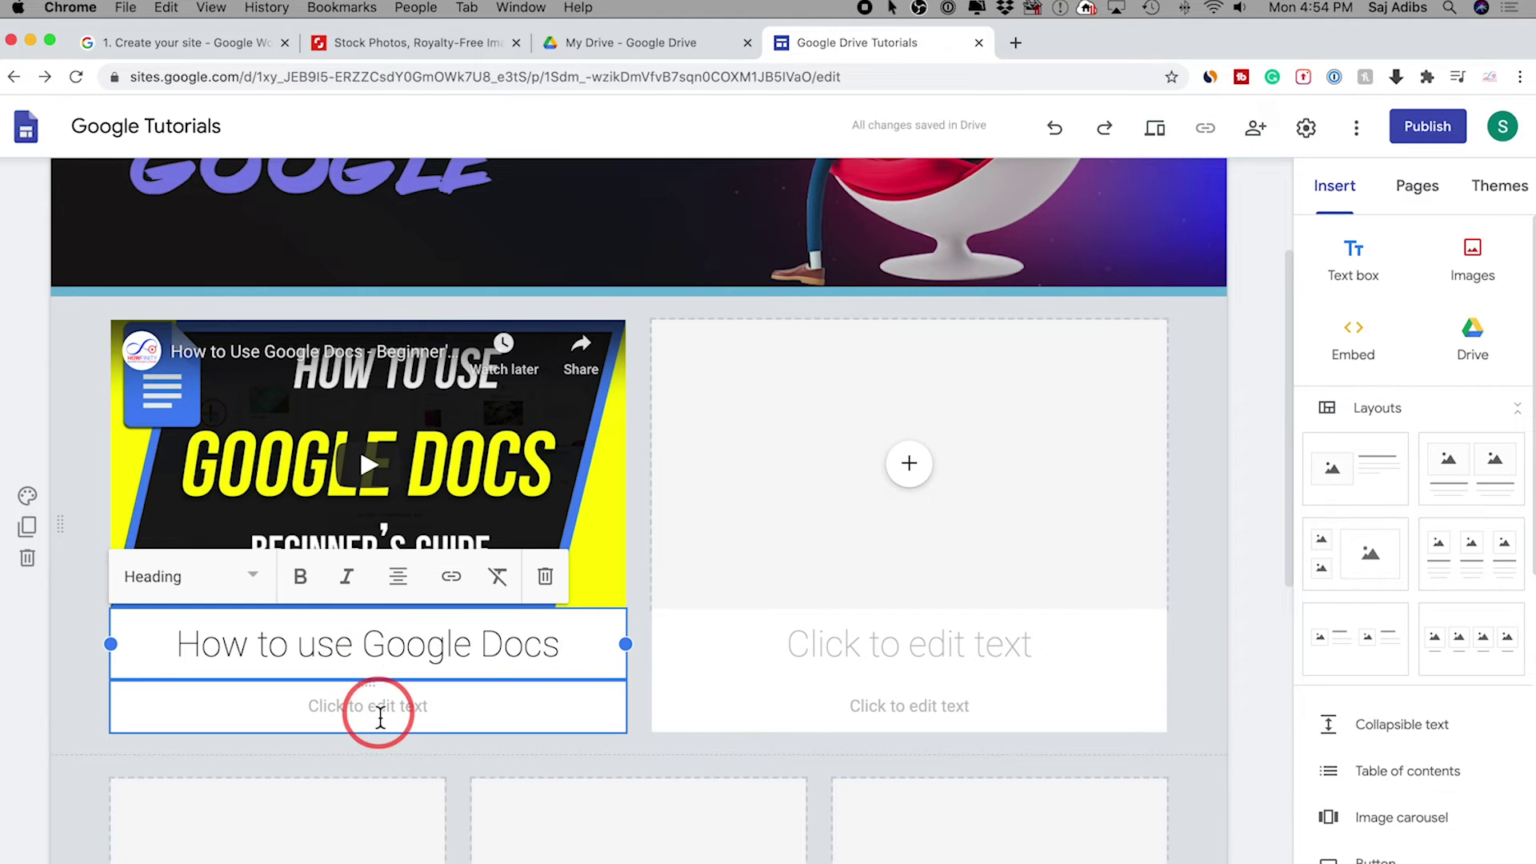
pyautogui.click(378, 715)
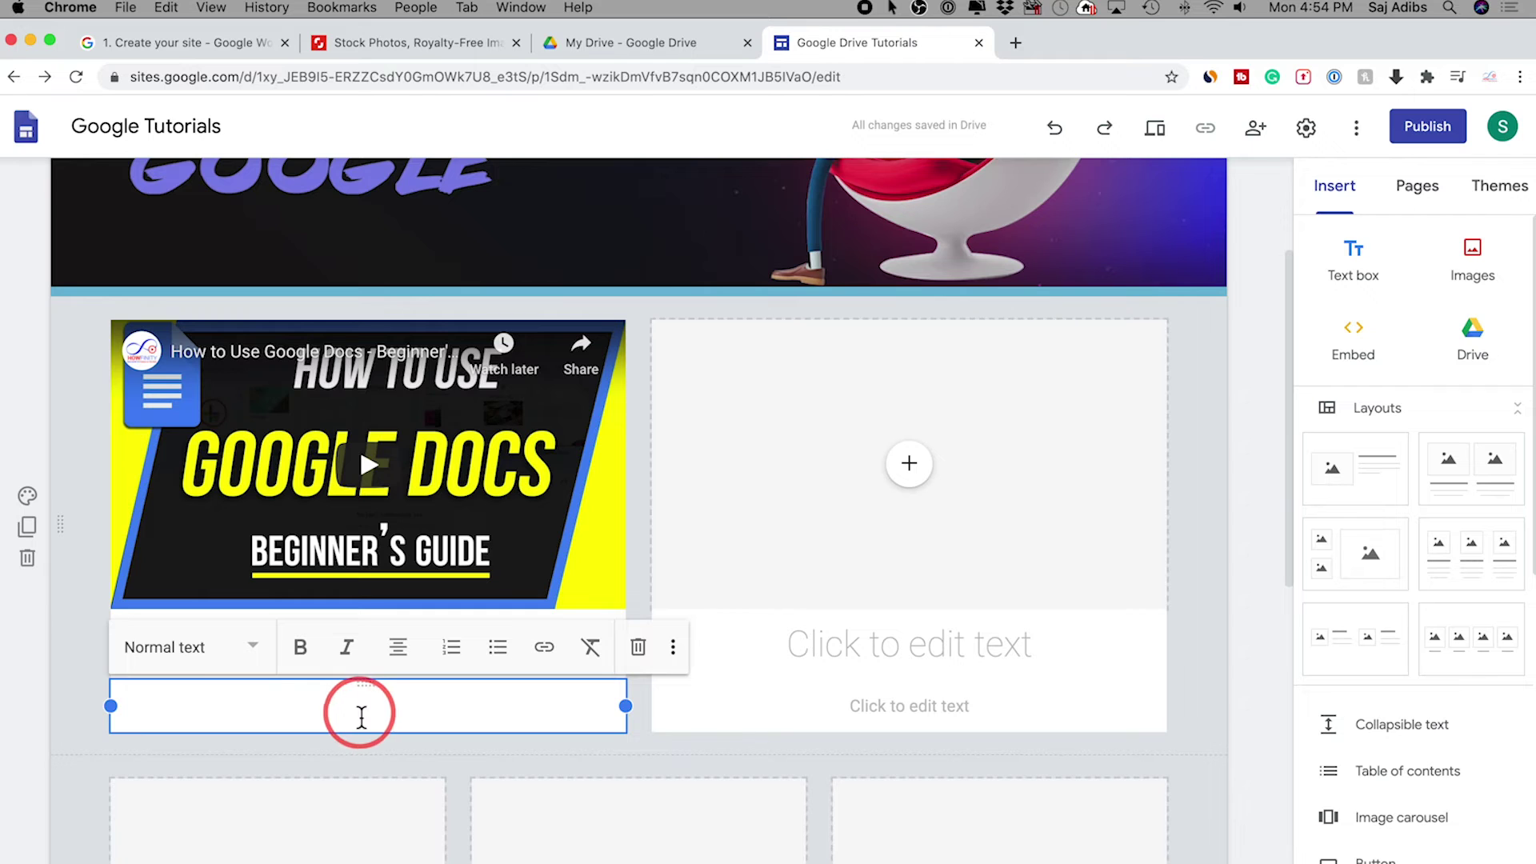
pyautogui.click(63, 653)
pyautogui.click(387, 696)
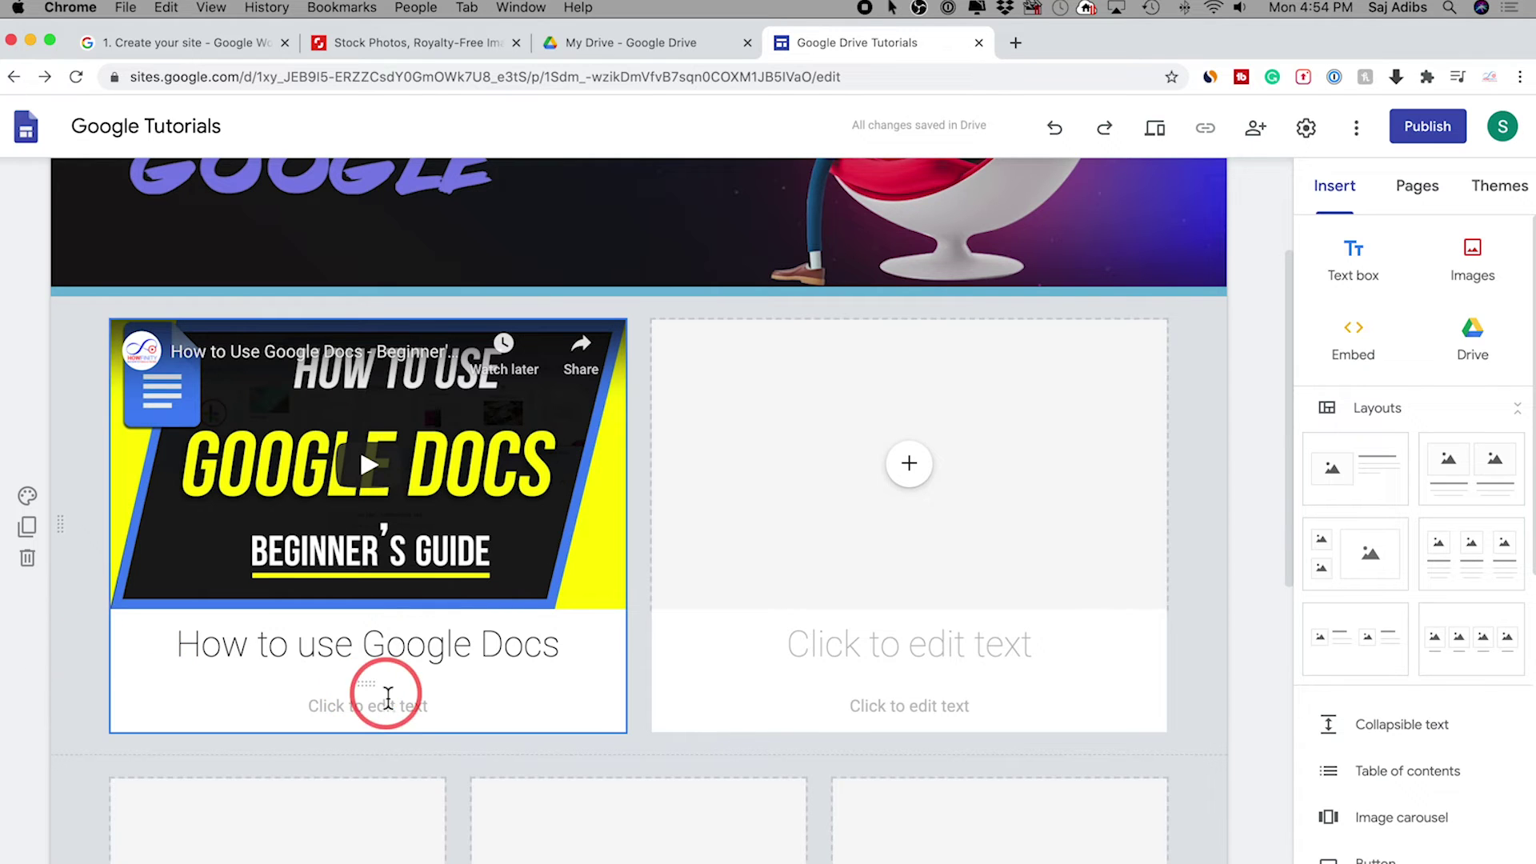
pyautogui.click(402, 710)
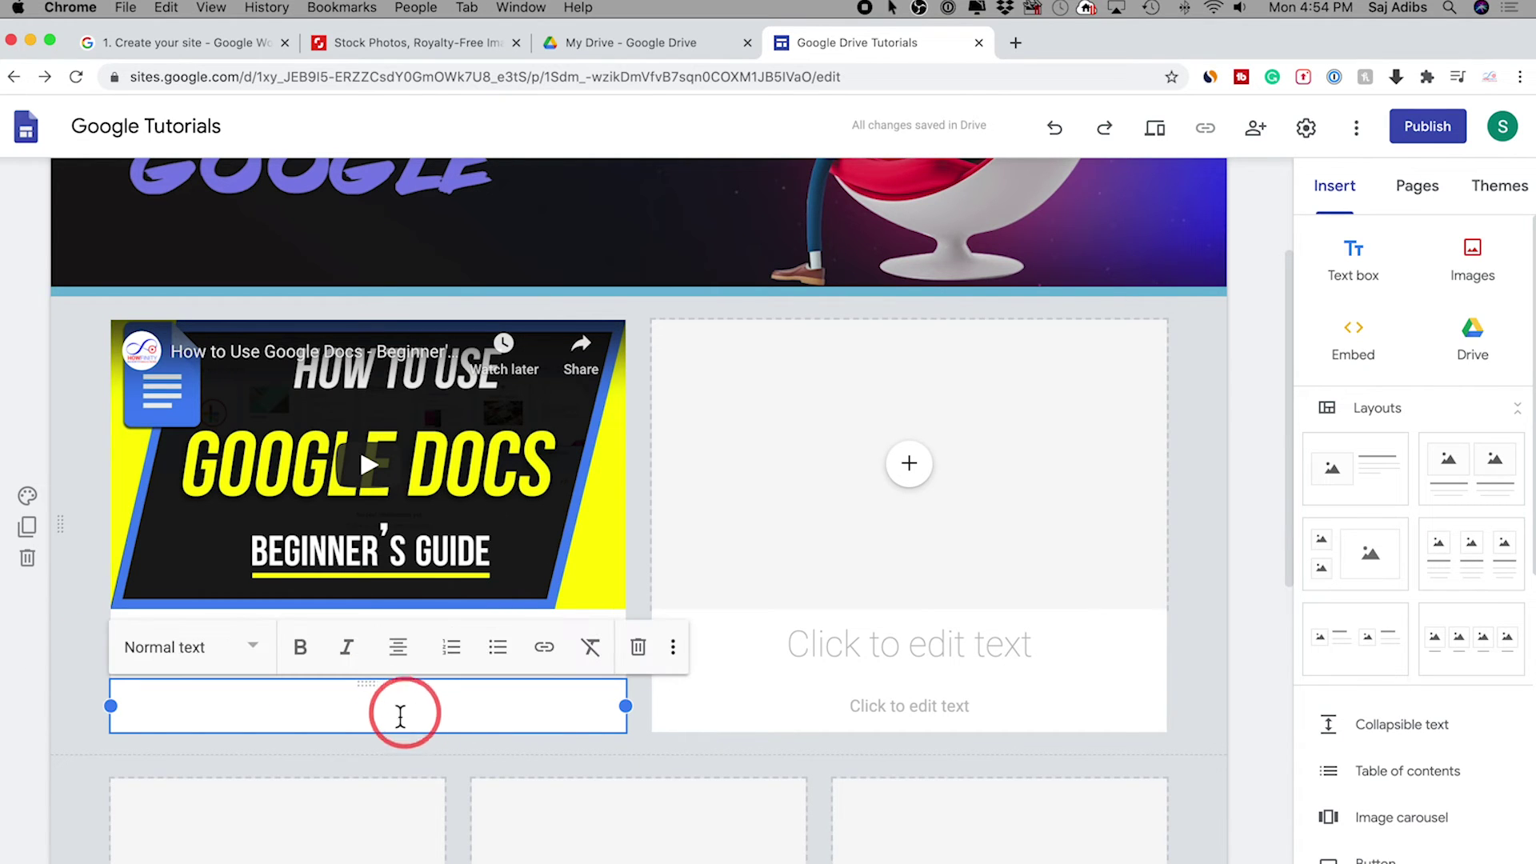
pyautogui.click(648, 657)
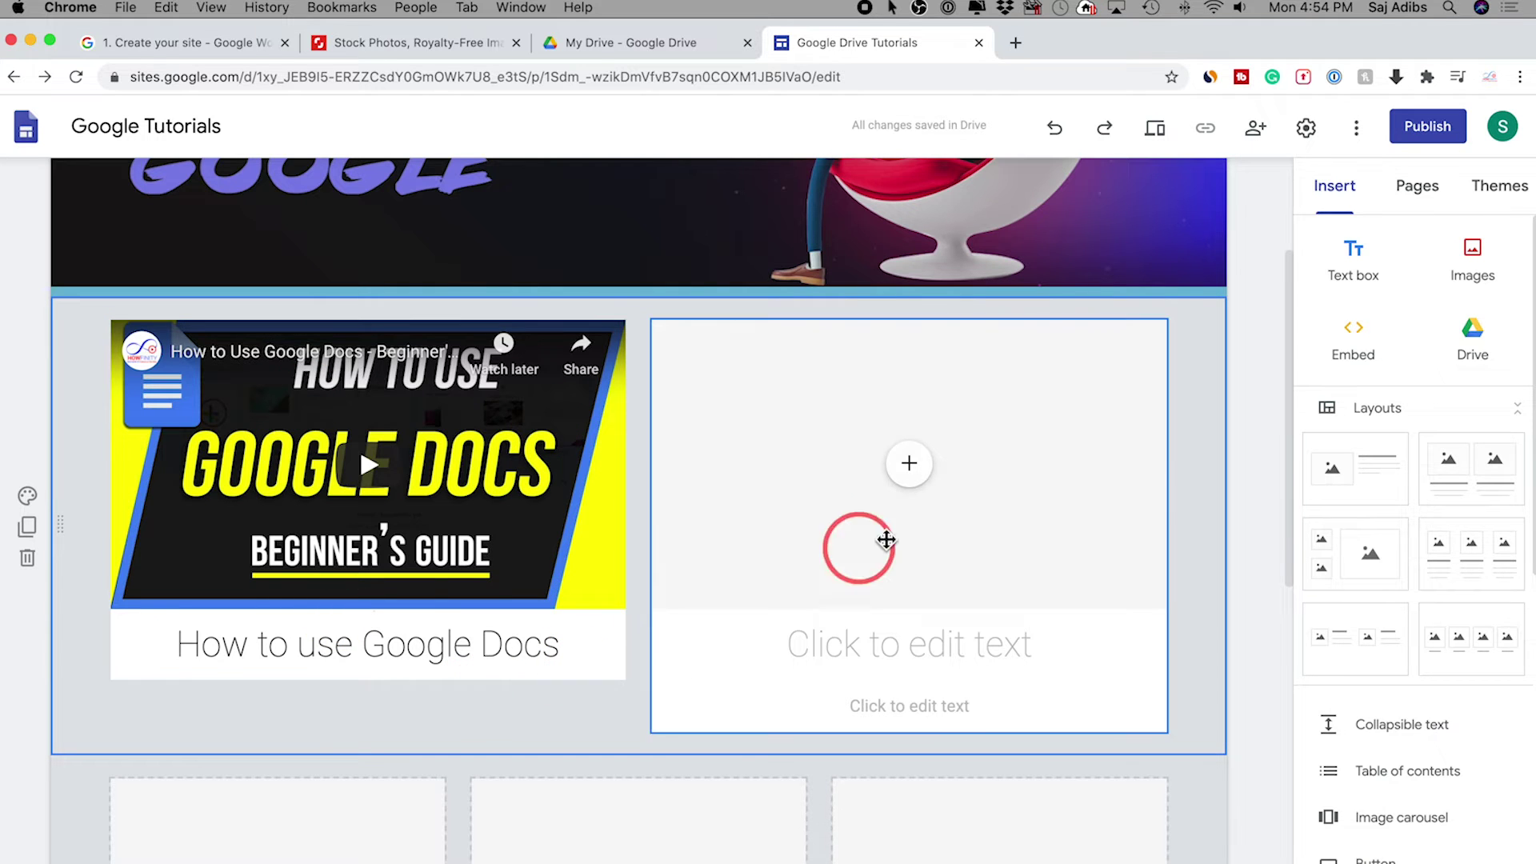
# - Search YouTube for 'how to' and embed the How to Use Google Sheets video in the right placeholder
pyautogui.click(910, 465)
pyautogui.click(992, 664)
pyautogui.write('how to')
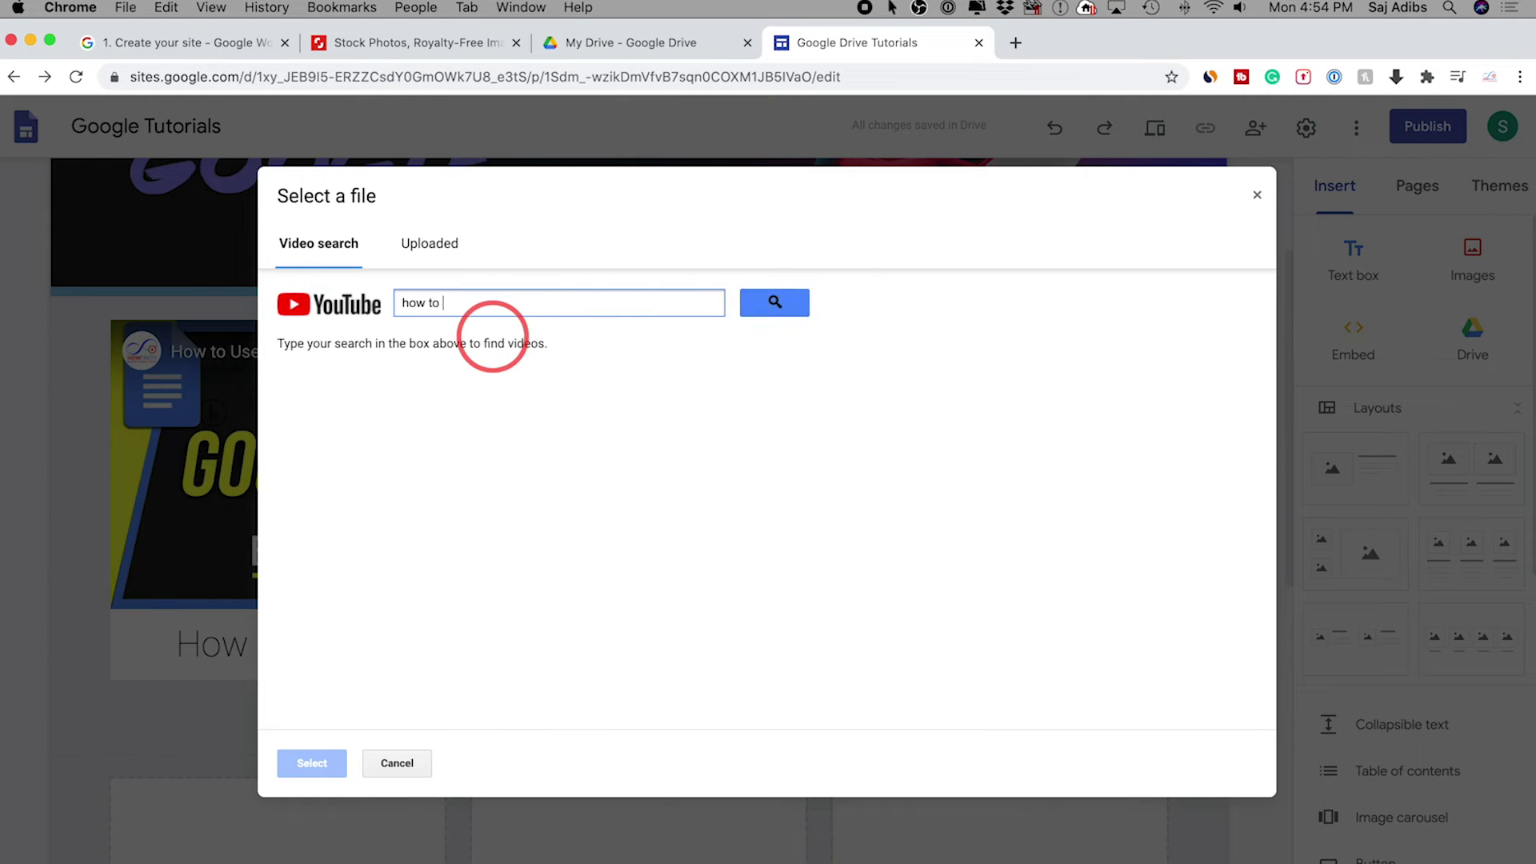
pyautogui.press('Return')
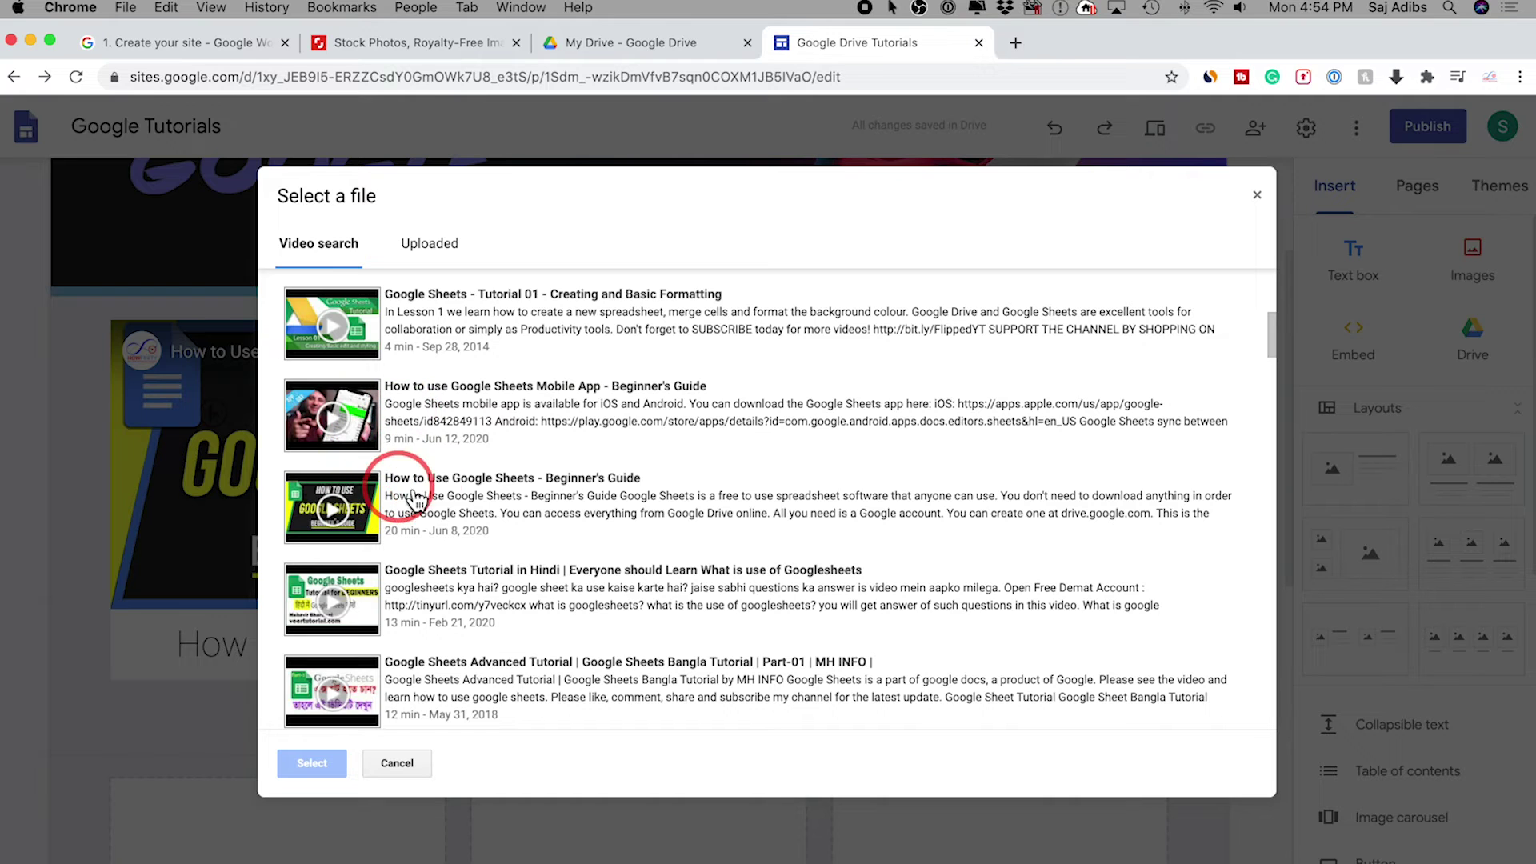
pyautogui.click(369, 504)
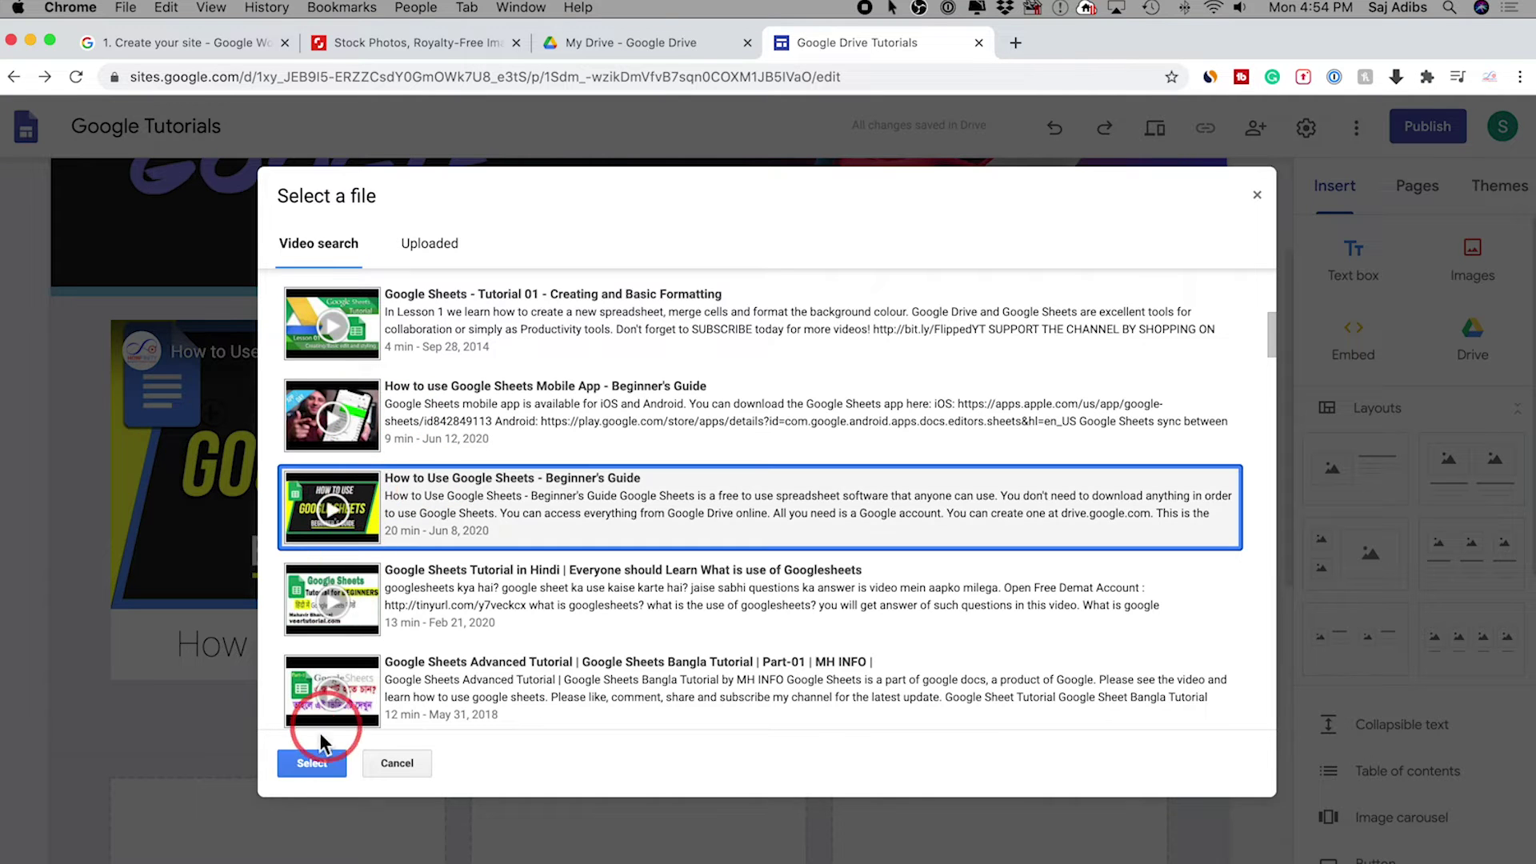
pyautogui.click(312, 762)
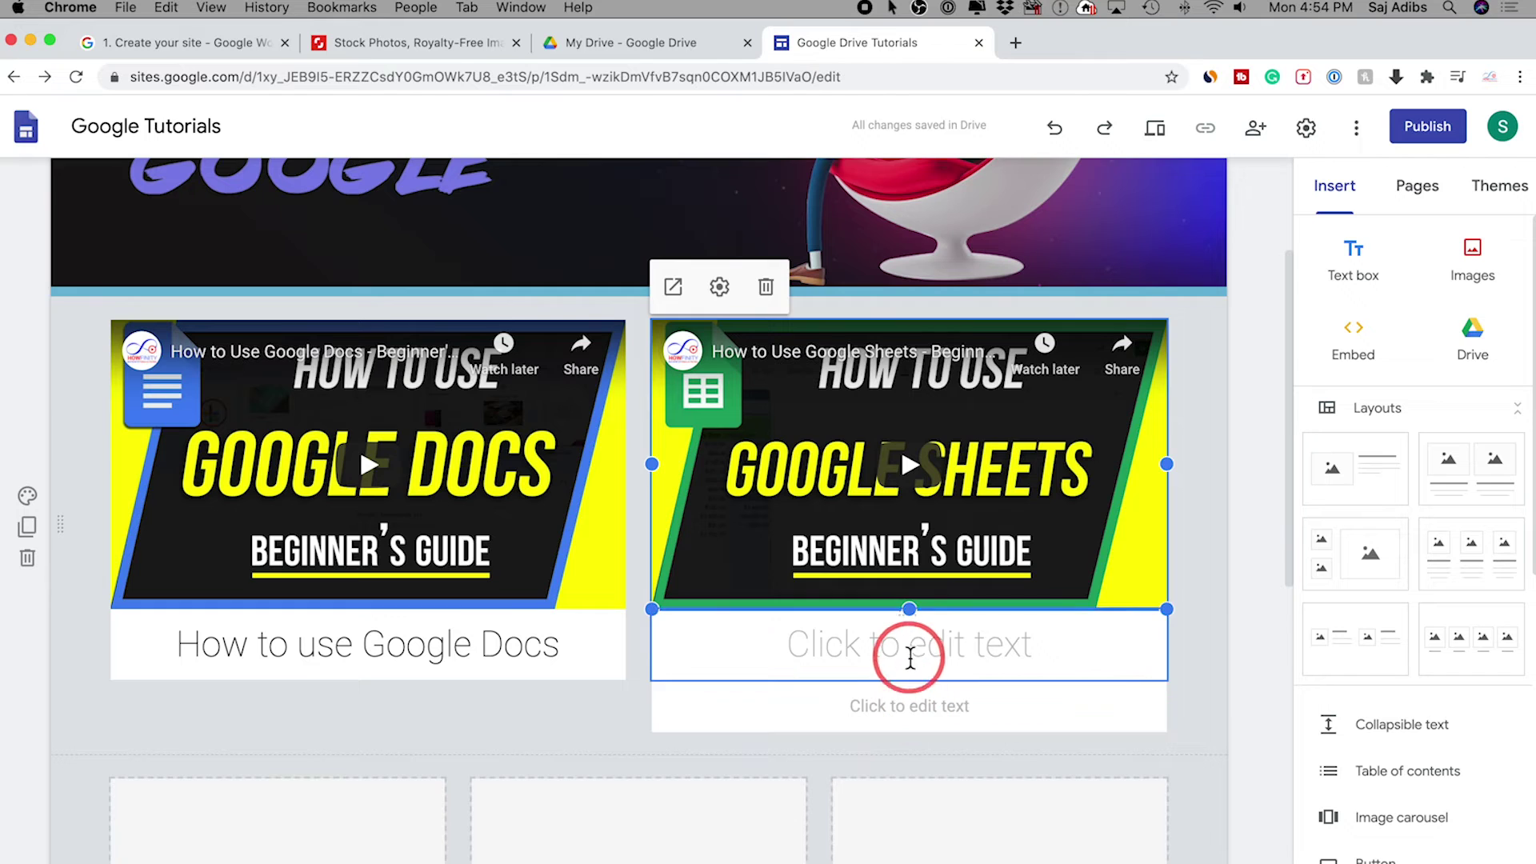
# - Title the video 'How to use Google Sheets' and delete its subtitle box
pyautogui.click(910, 650)
pyautogui.write('How to use Google Sheets')
pyautogui.click(1000, 712)
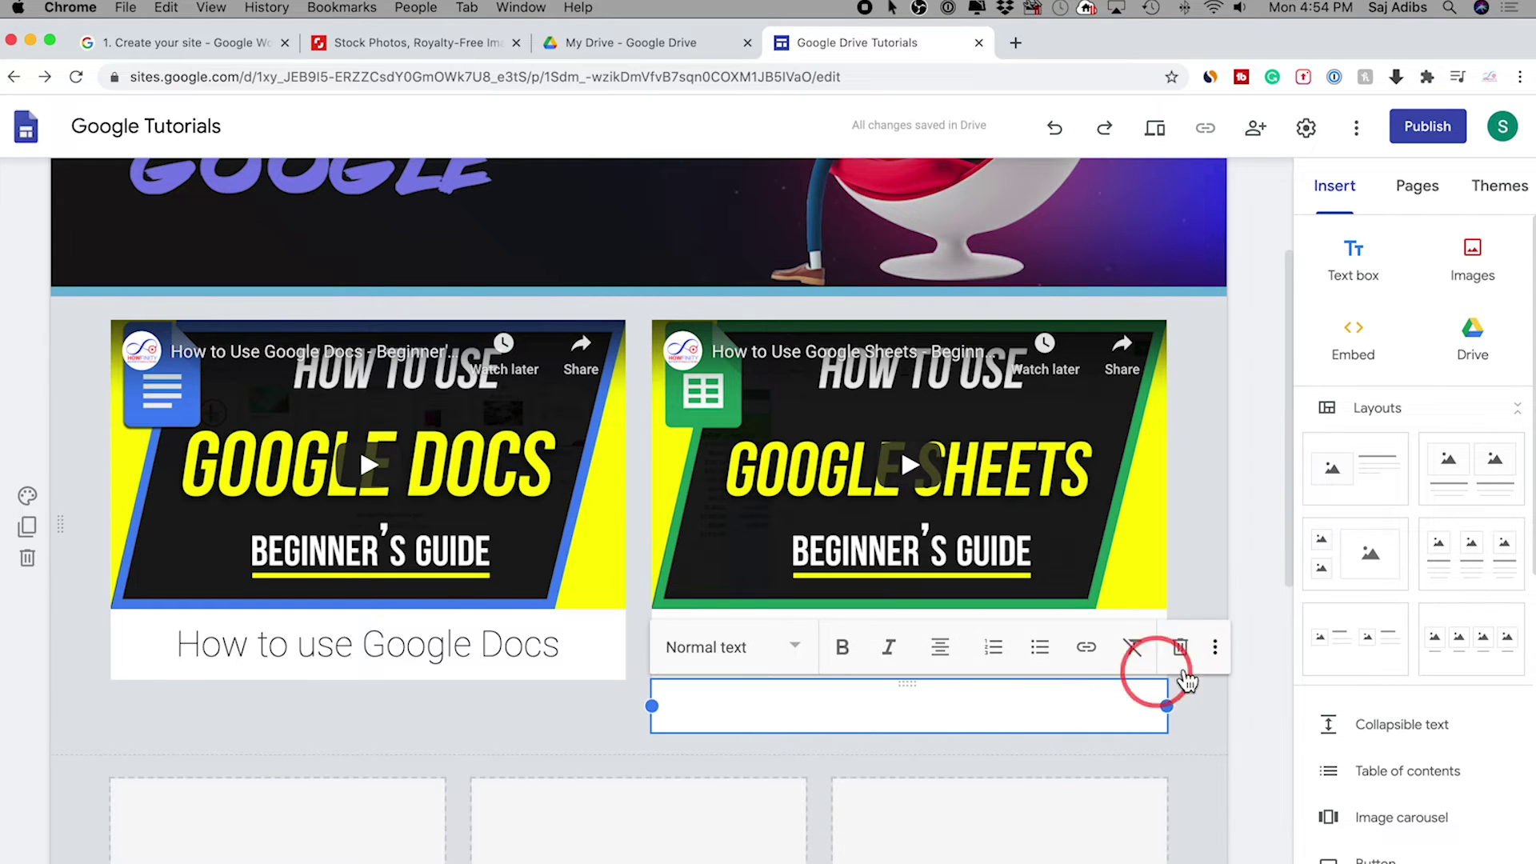
pyautogui.click(1180, 650)
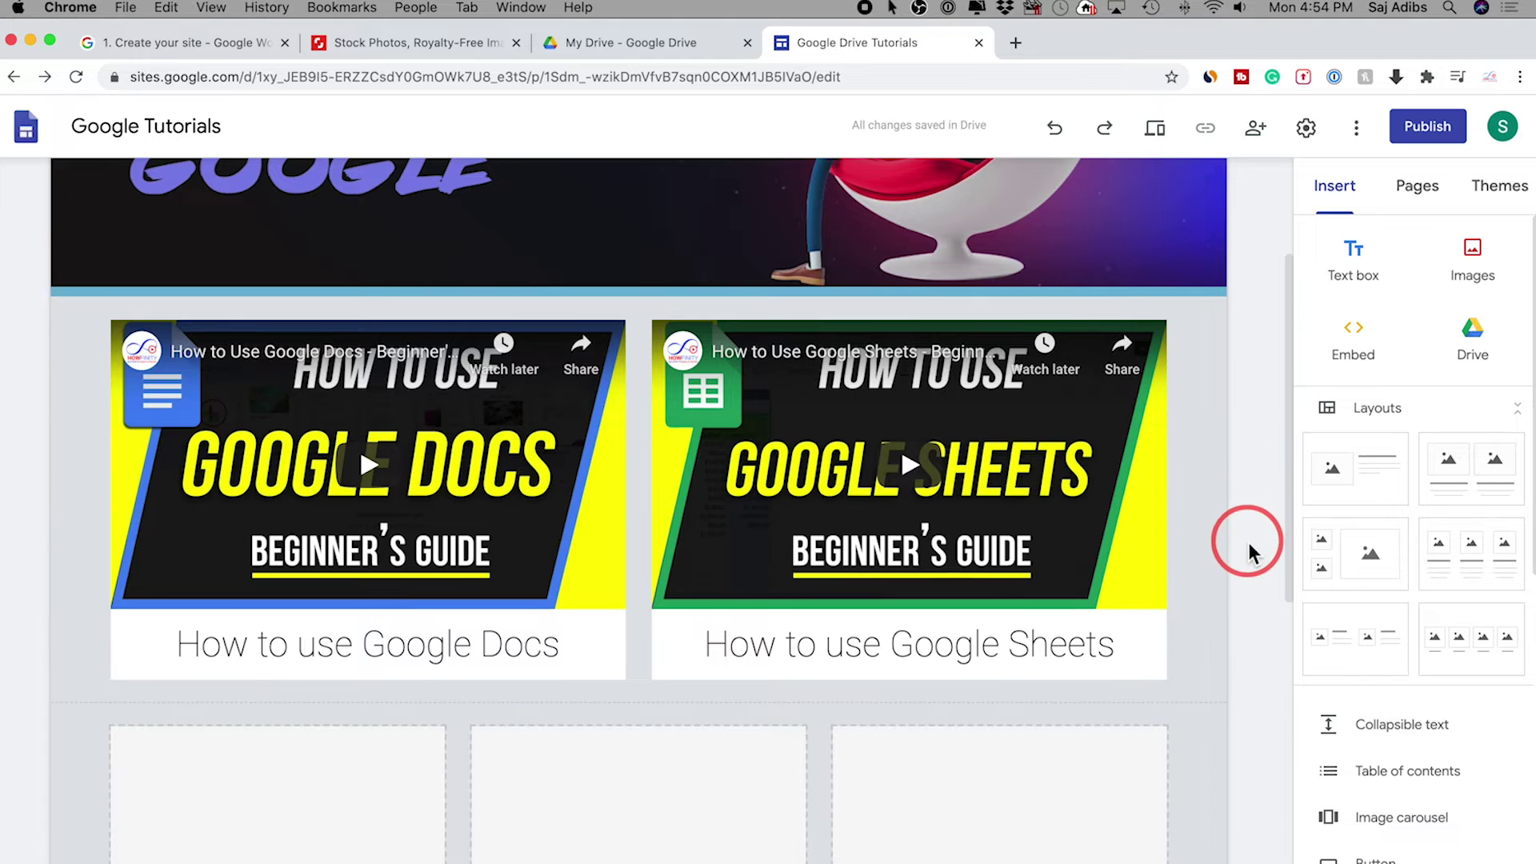
# - Check the Sheets and Docs video blocks, then deselect them
pyautogui.scroll(2, 1252, 549)
pyautogui.click(981, 538)
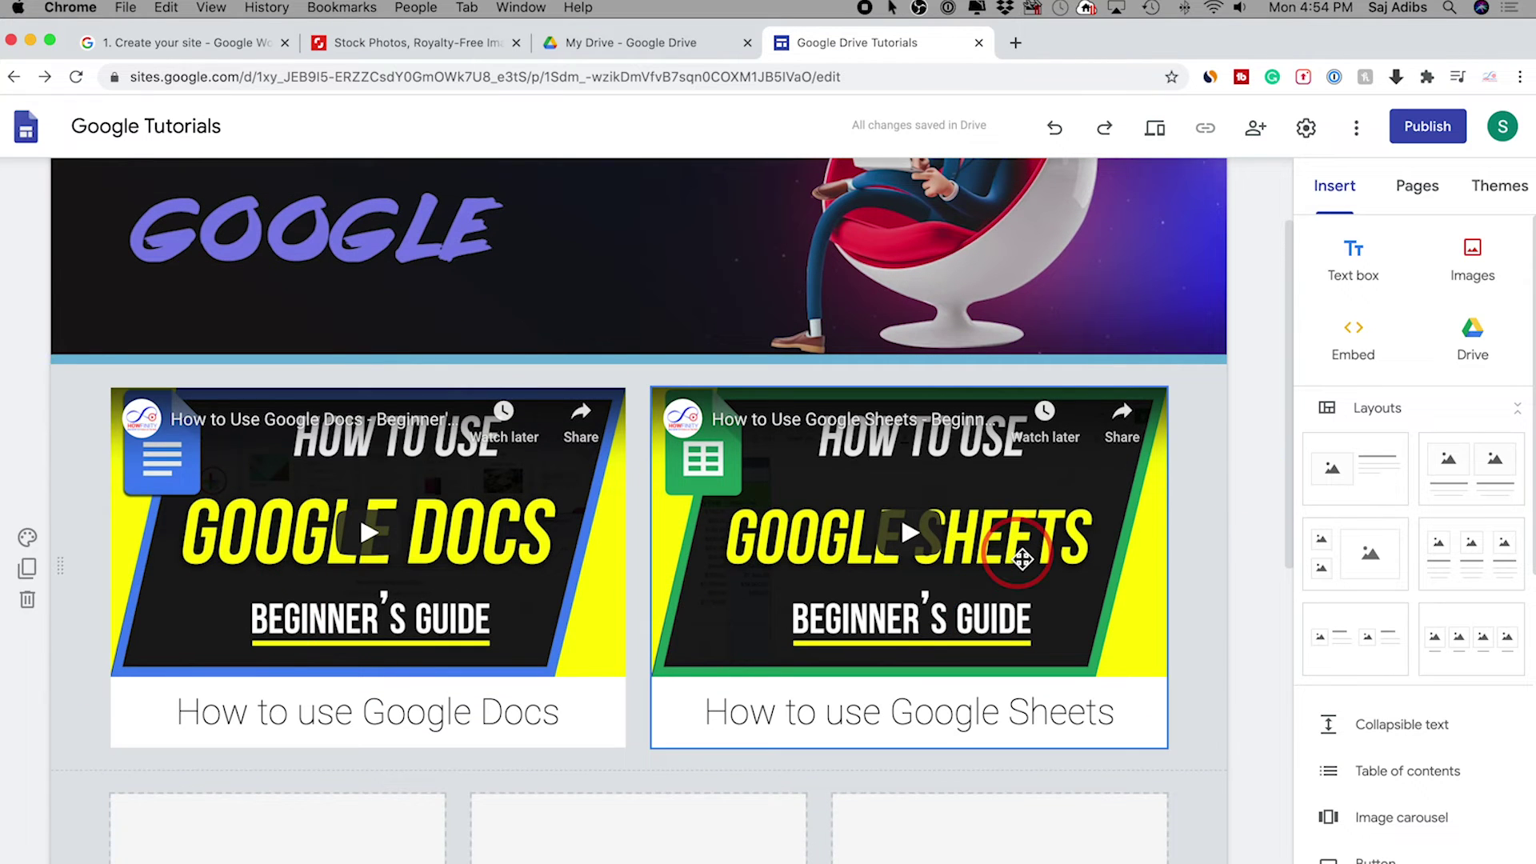
pyautogui.scroll(1, 1021, 536)
pyautogui.click(500, 420)
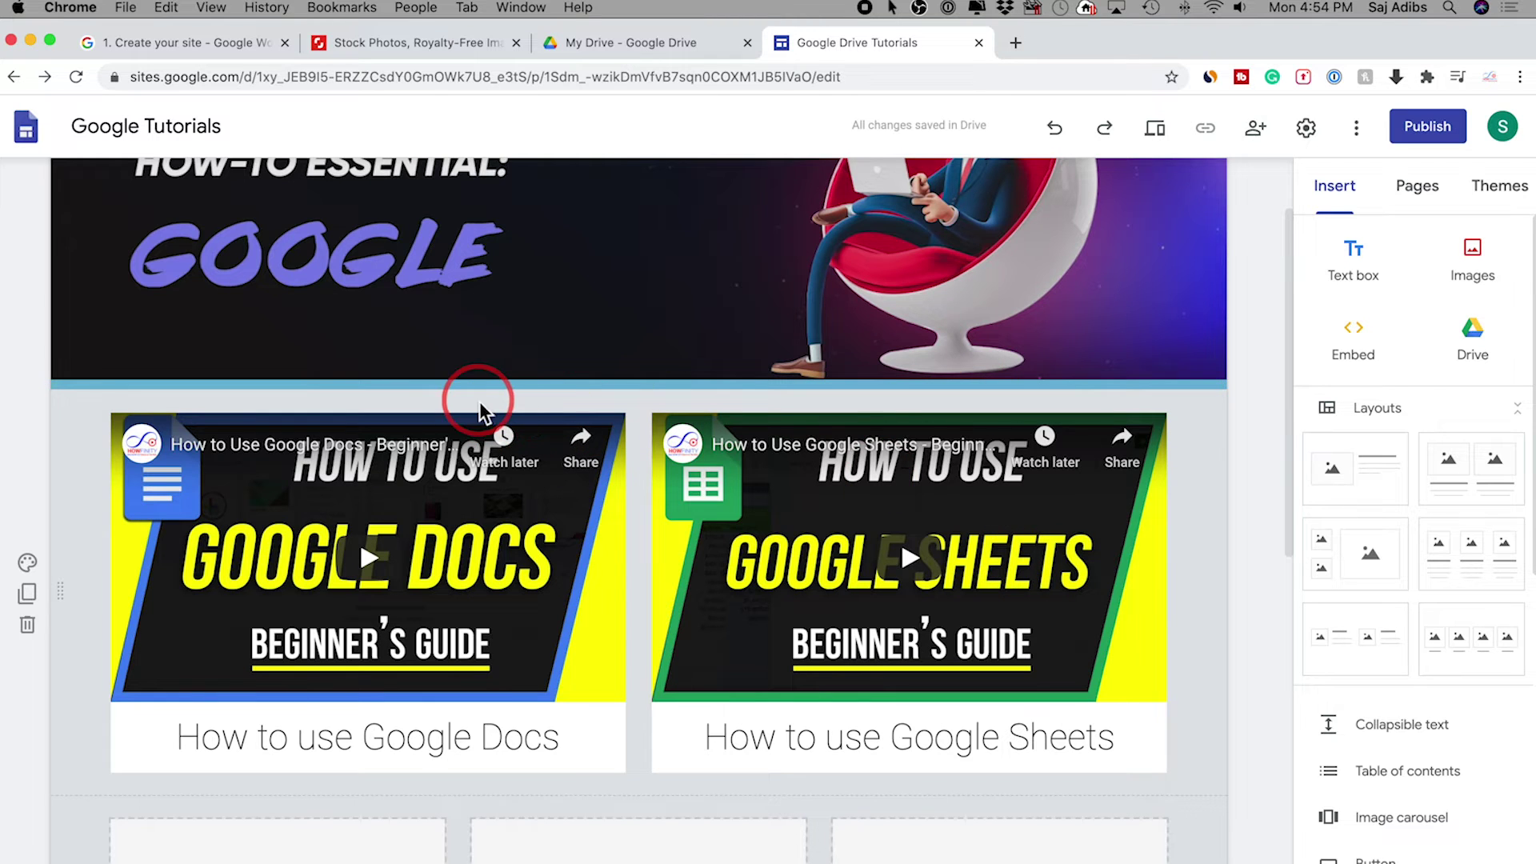
pyautogui.click(504, 255)
pyautogui.click(1276, 634)
pyautogui.click(1104, 188)
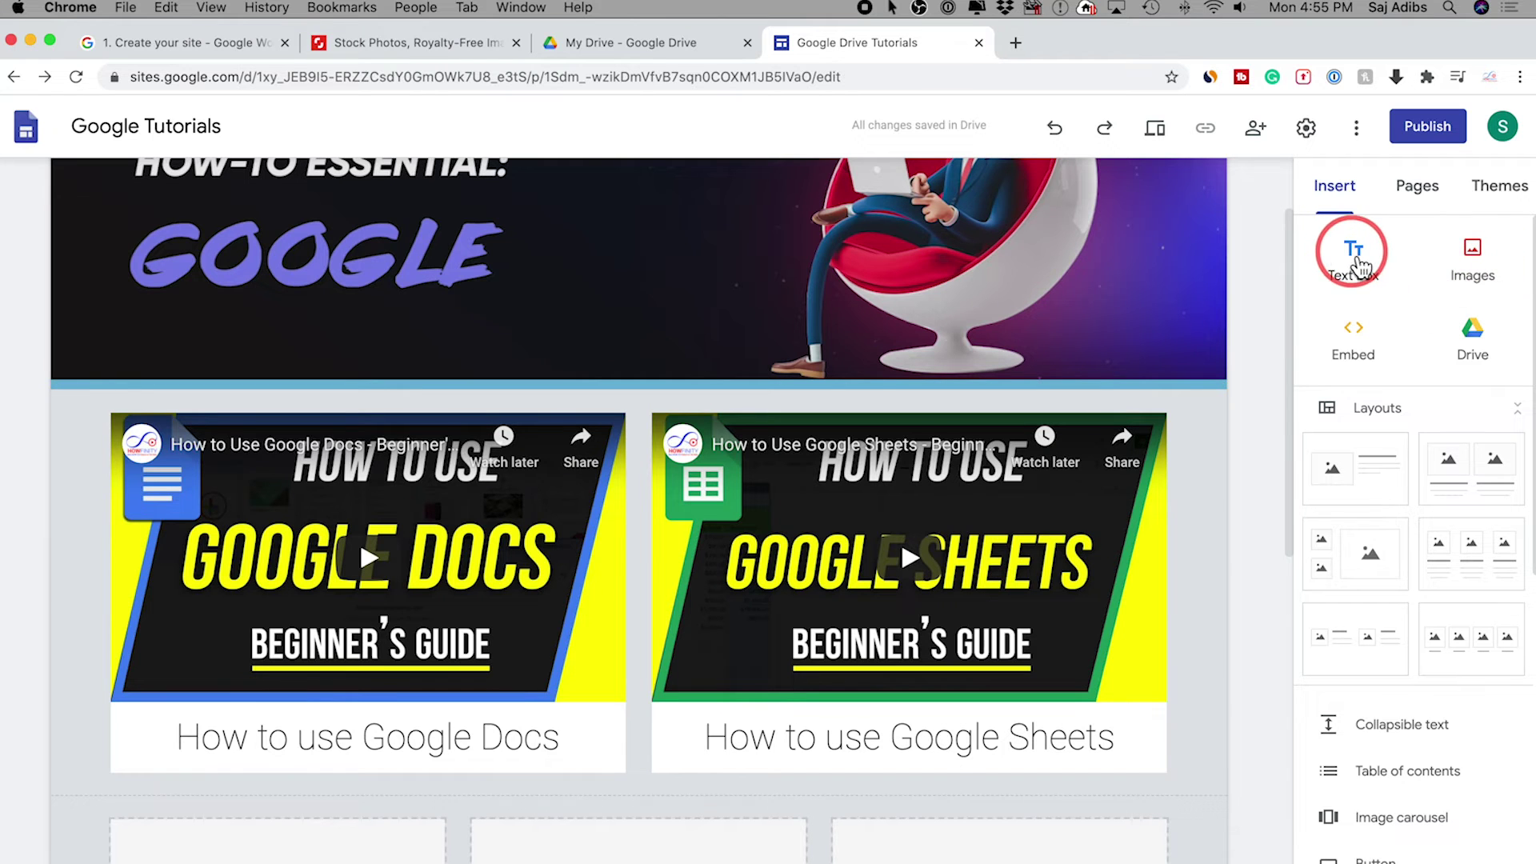
# - Add a text box under the header banner and paste the tagline 'Easy to follow Google Tutorials'
pyautogui.click(1358, 264)
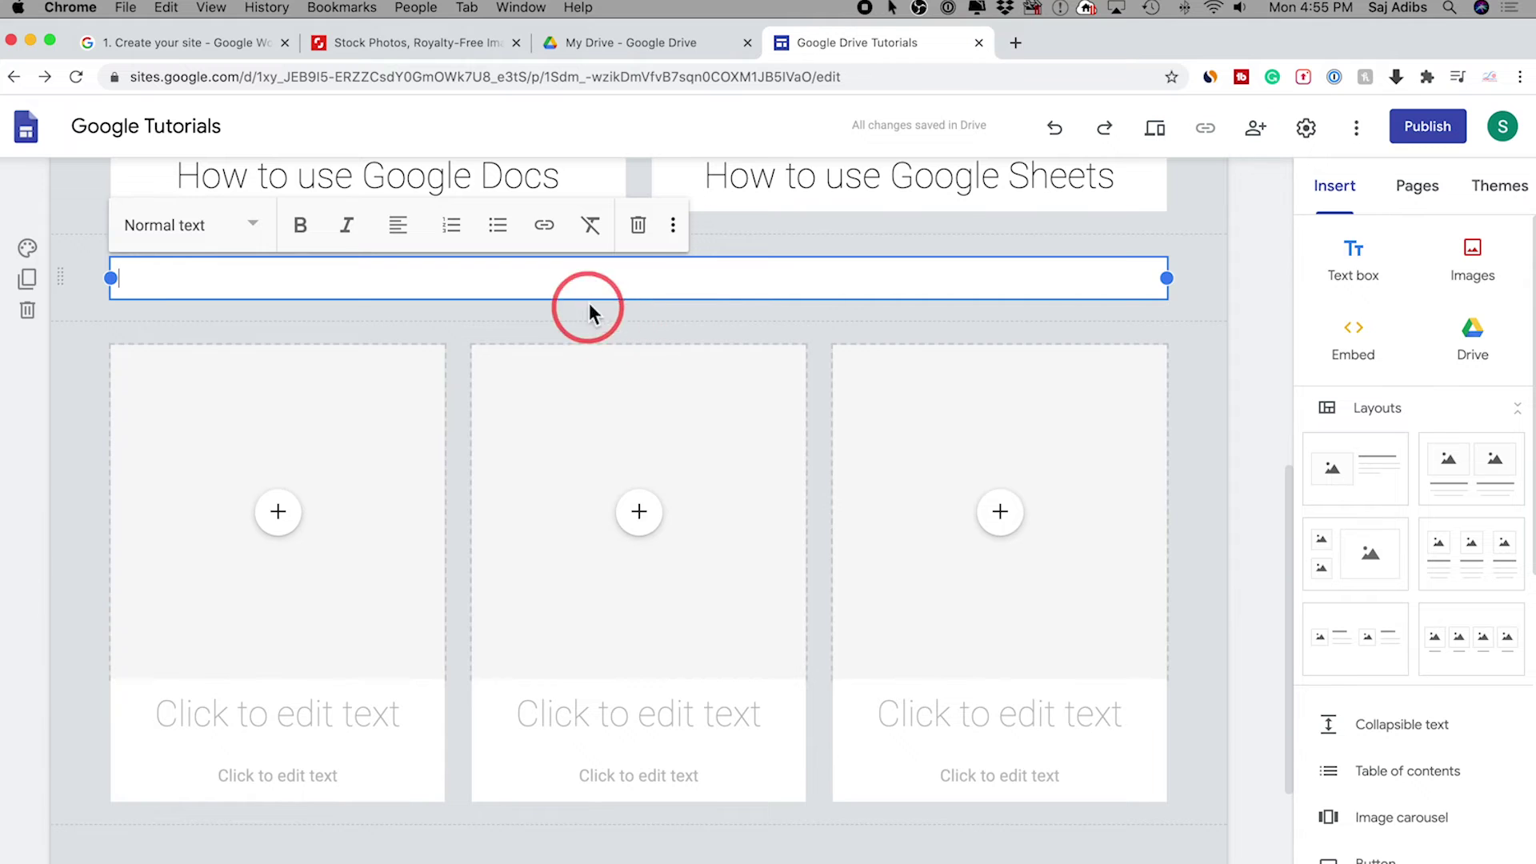
pyautogui.scroll(2, 761, 308)
pyautogui.scroll(2, 723, 597)
pyautogui.scroll(2, 723, 597)
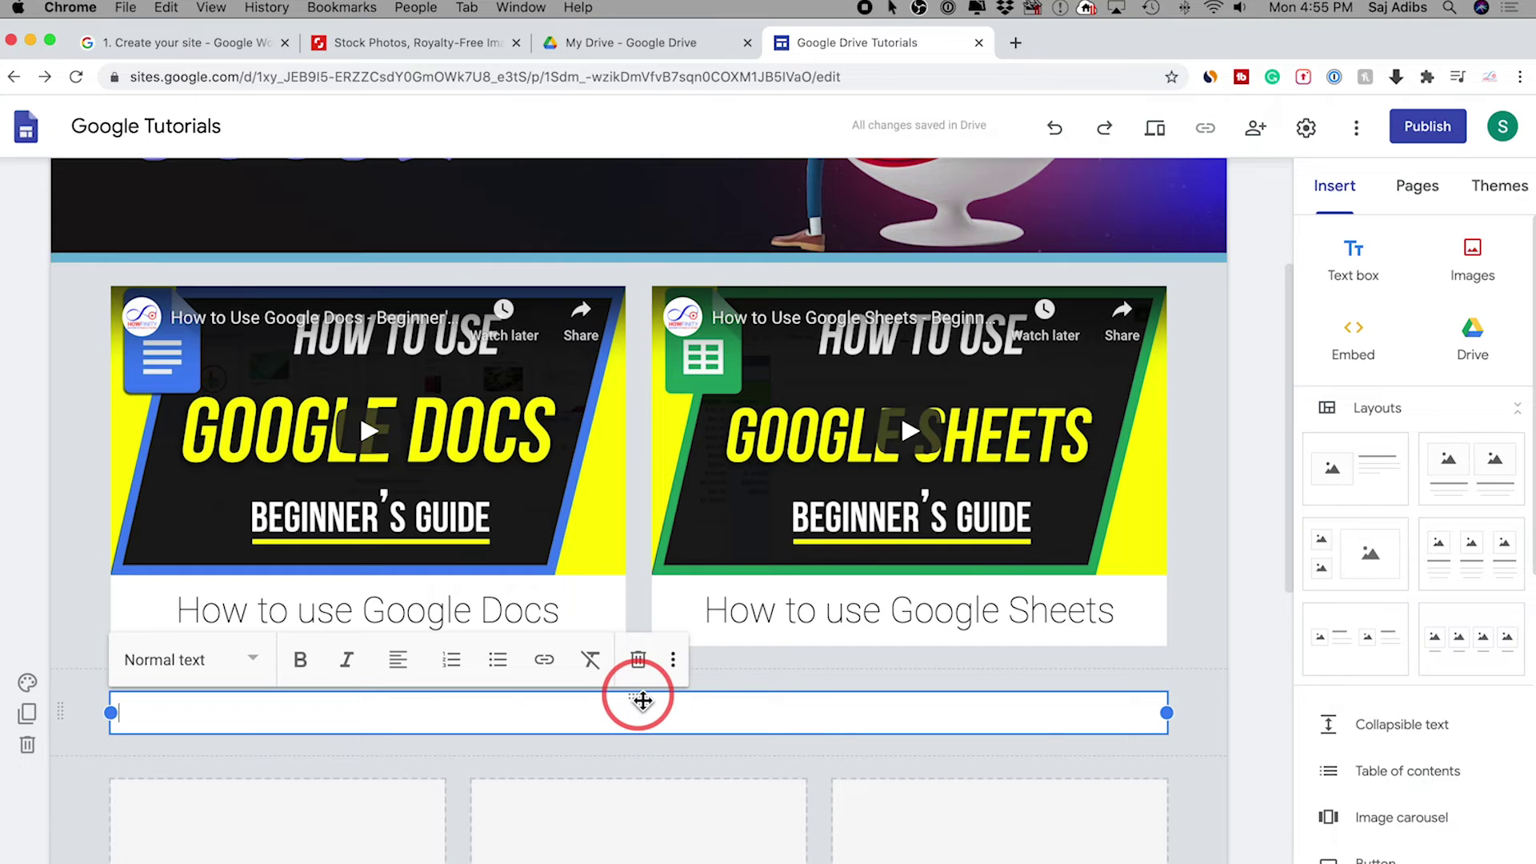
pyautogui.moveTo(637, 693); pyautogui.dragTo(651, 264)
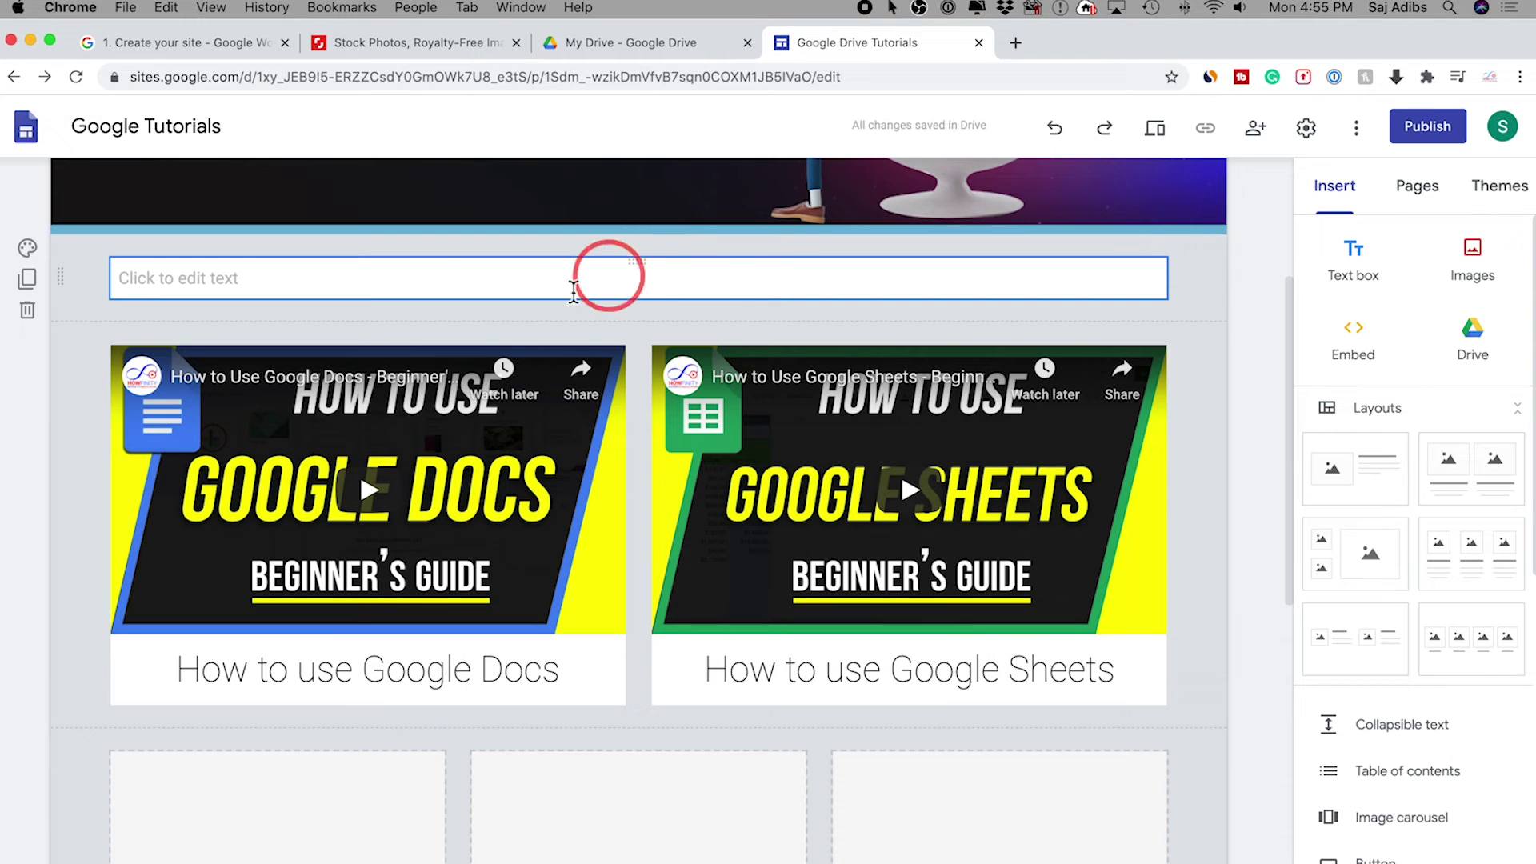
pyautogui.click(227, 282)
pyautogui.write('Easy to follow Google Tutorials')
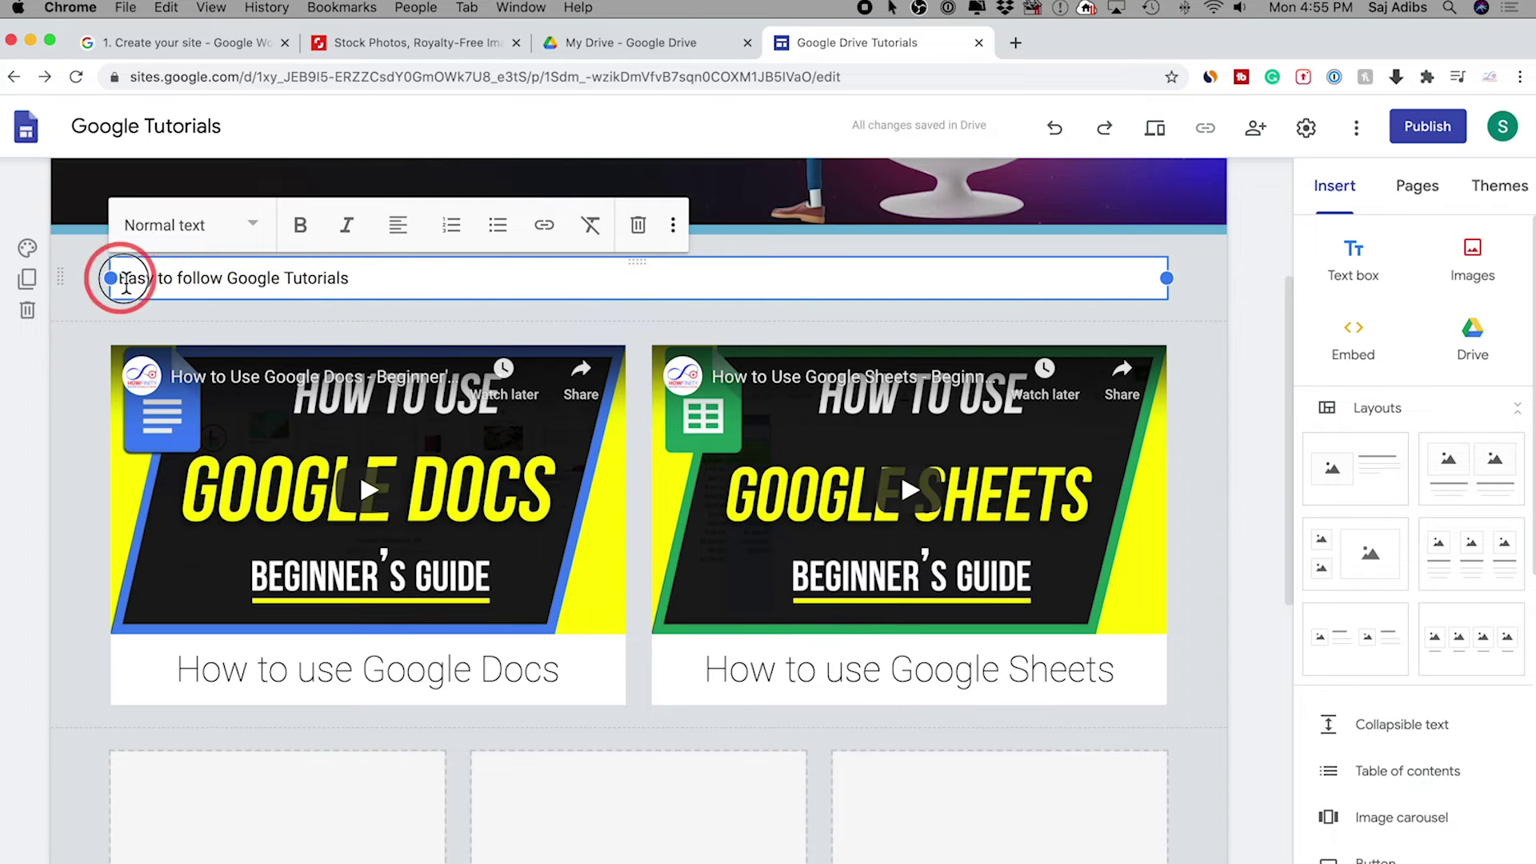
# - Format the tagline as a bold, centre-aligned Heading
pyautogui.moveTo(125, 282); pyautogui.dragTo(460, 289)
pyautogui.click(213, 224)
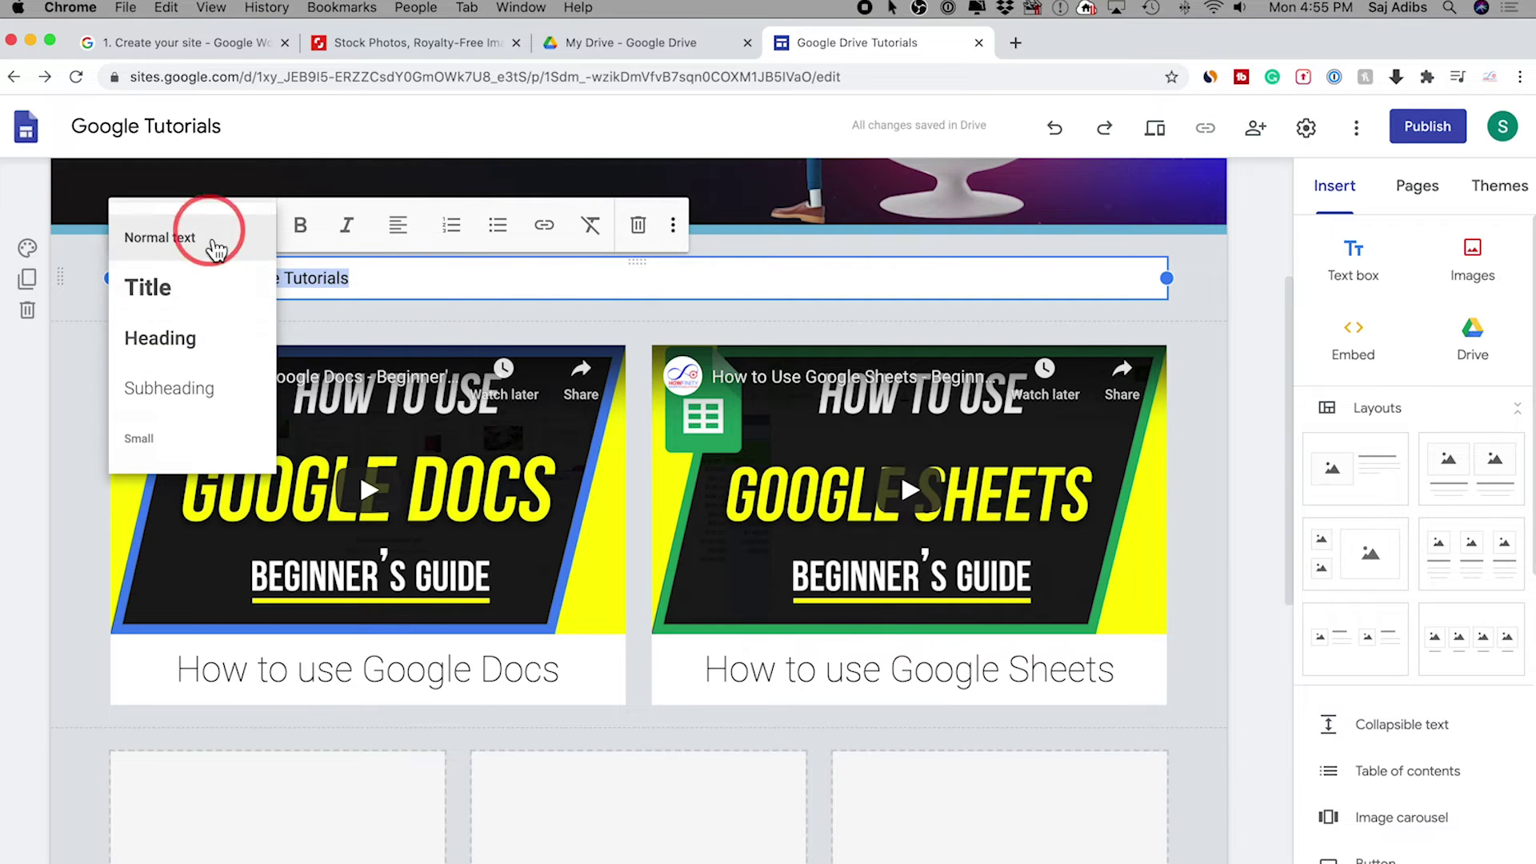
pyautogui.click(178, 337)
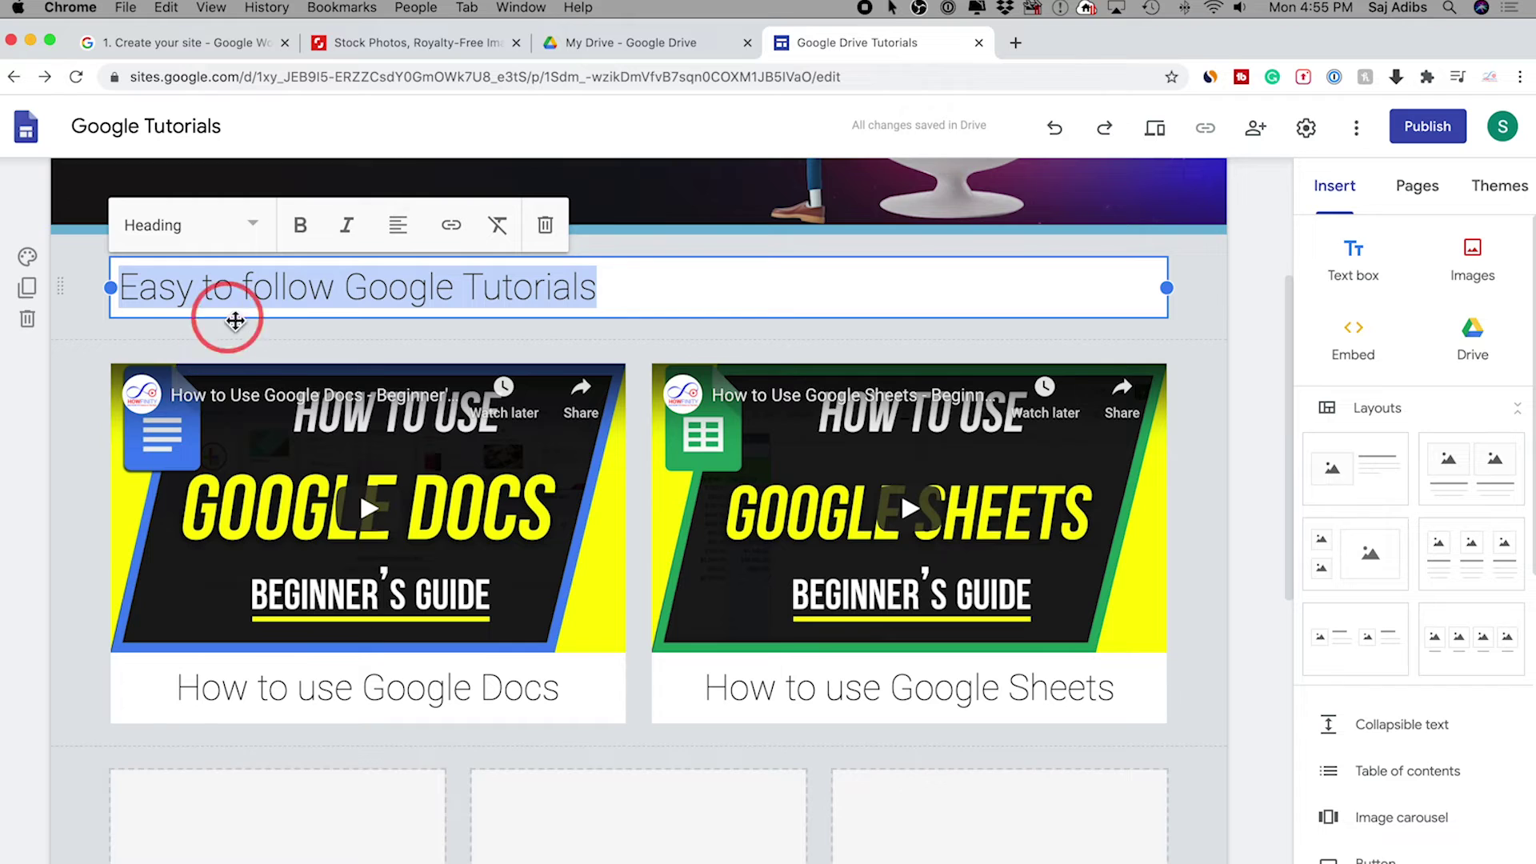
pyautogui.click(396, 240)
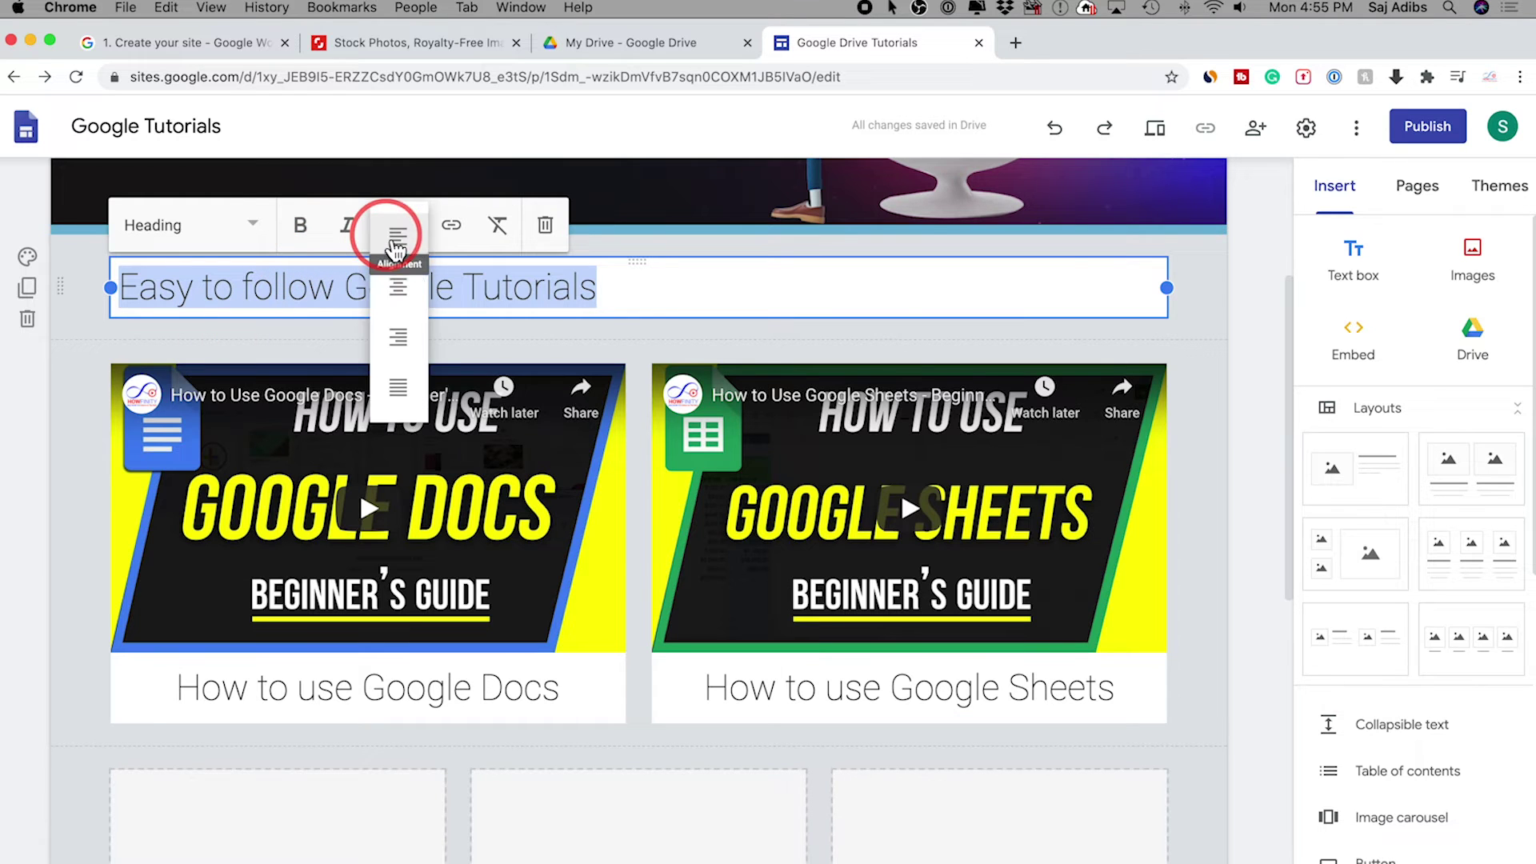
pyautogui.click(397, 288)
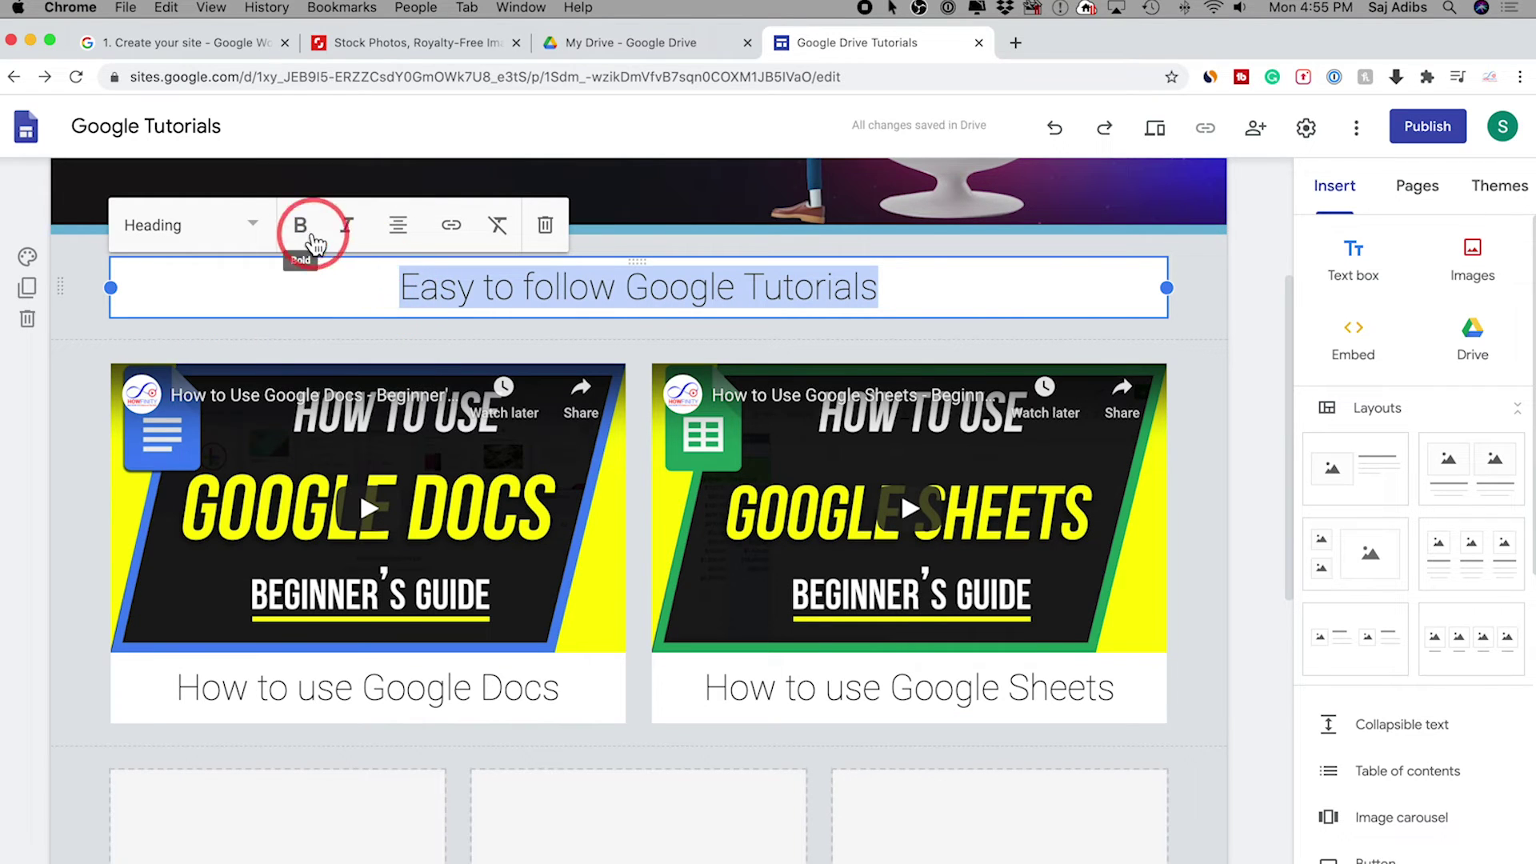
pyautogui.click(309, 233)
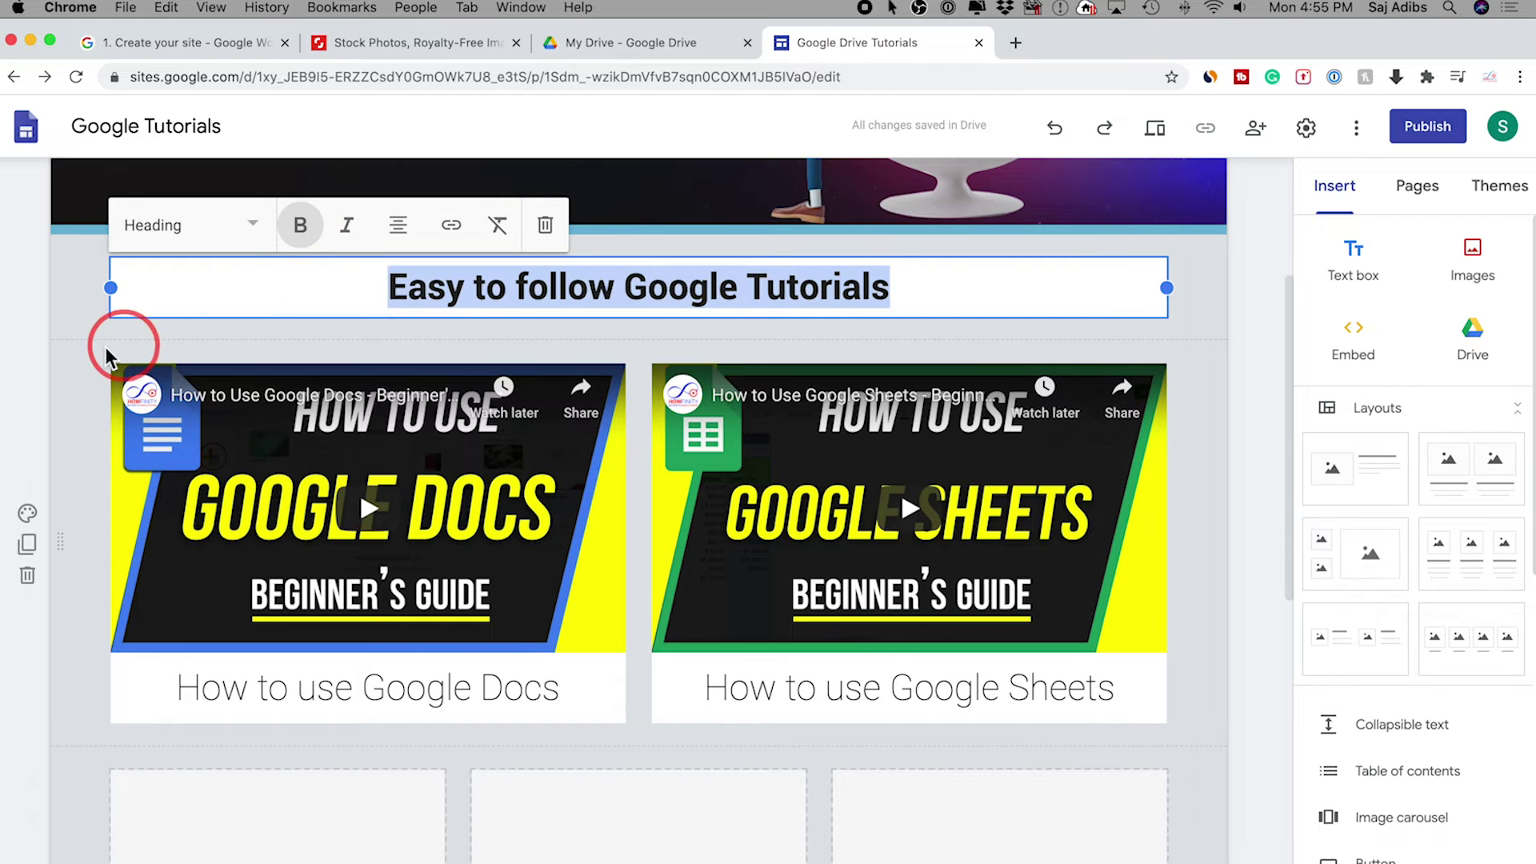
pyautogui.click(75, 330)
pyautogui.scroll(4, 75, 333)
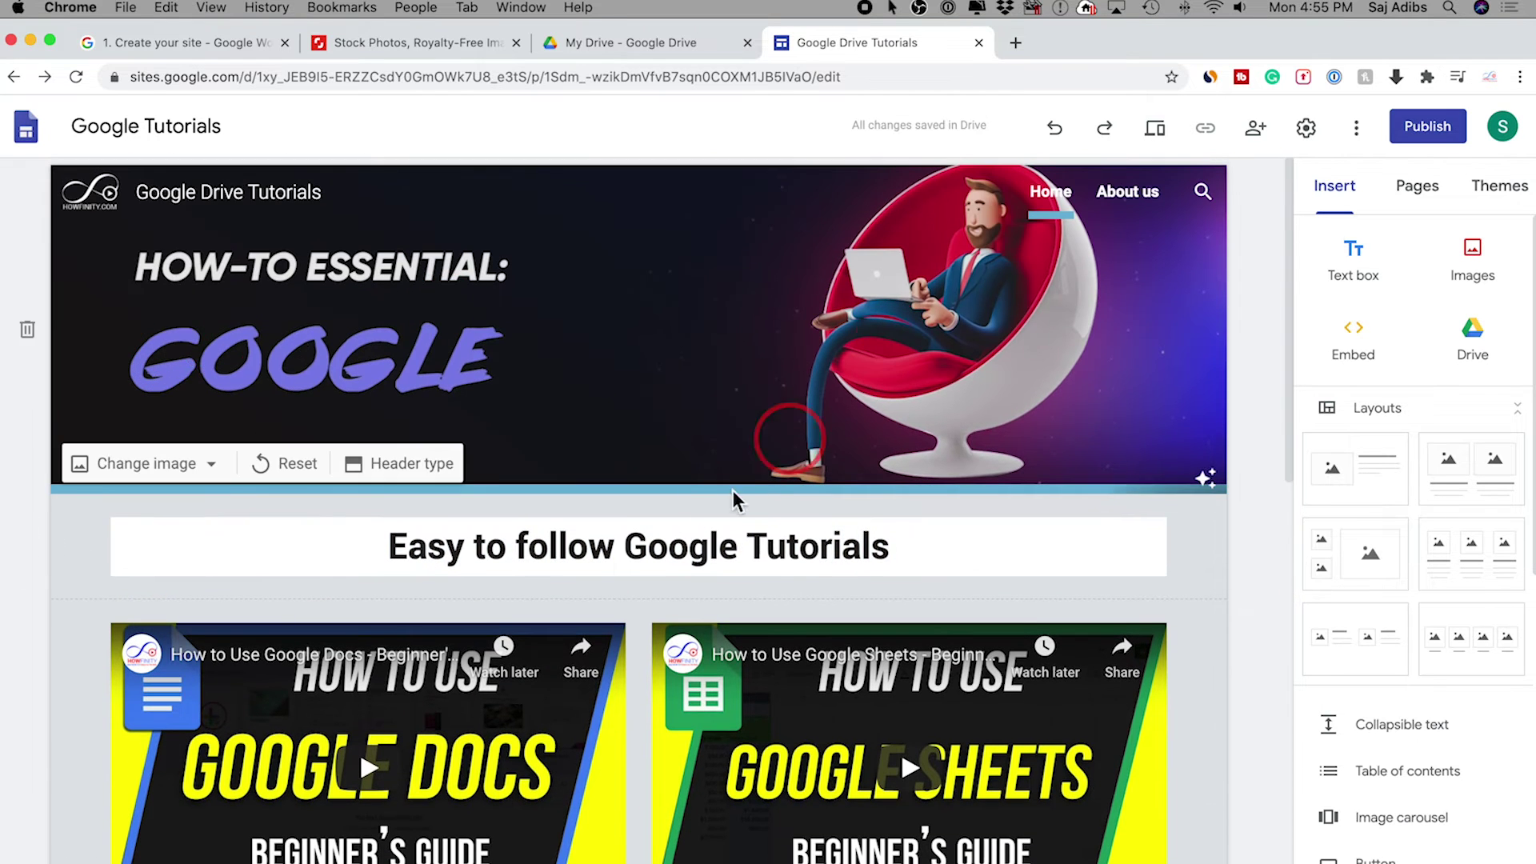
# - Try blue Emphasis 2 and Regular section backgrounds, then settle on light grey Emphasis 1
pyautogui.scroll(-3, 861, 556)
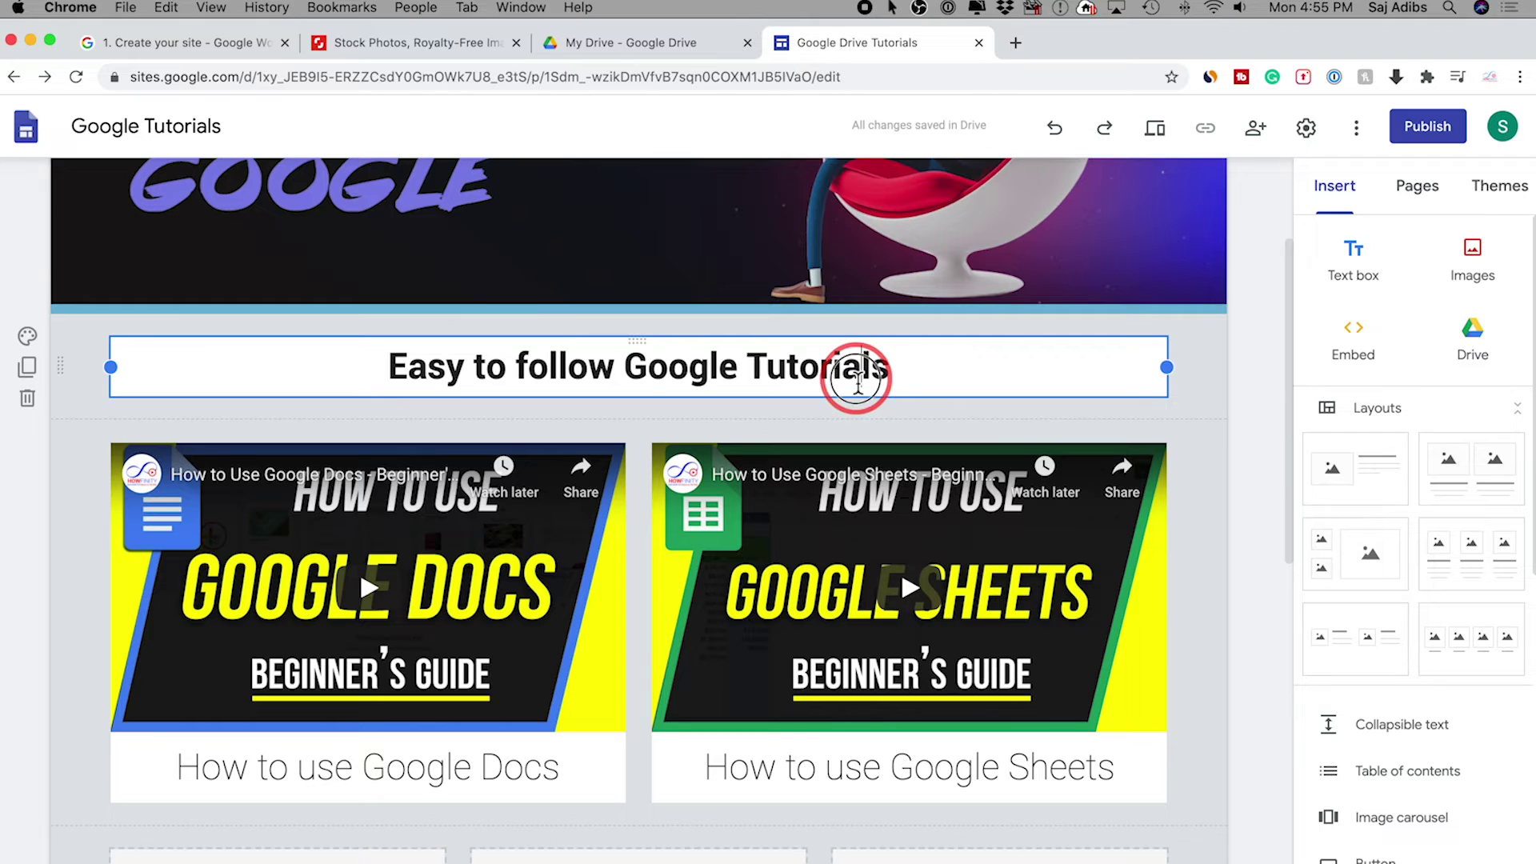
pyautogui.click(858, 381)
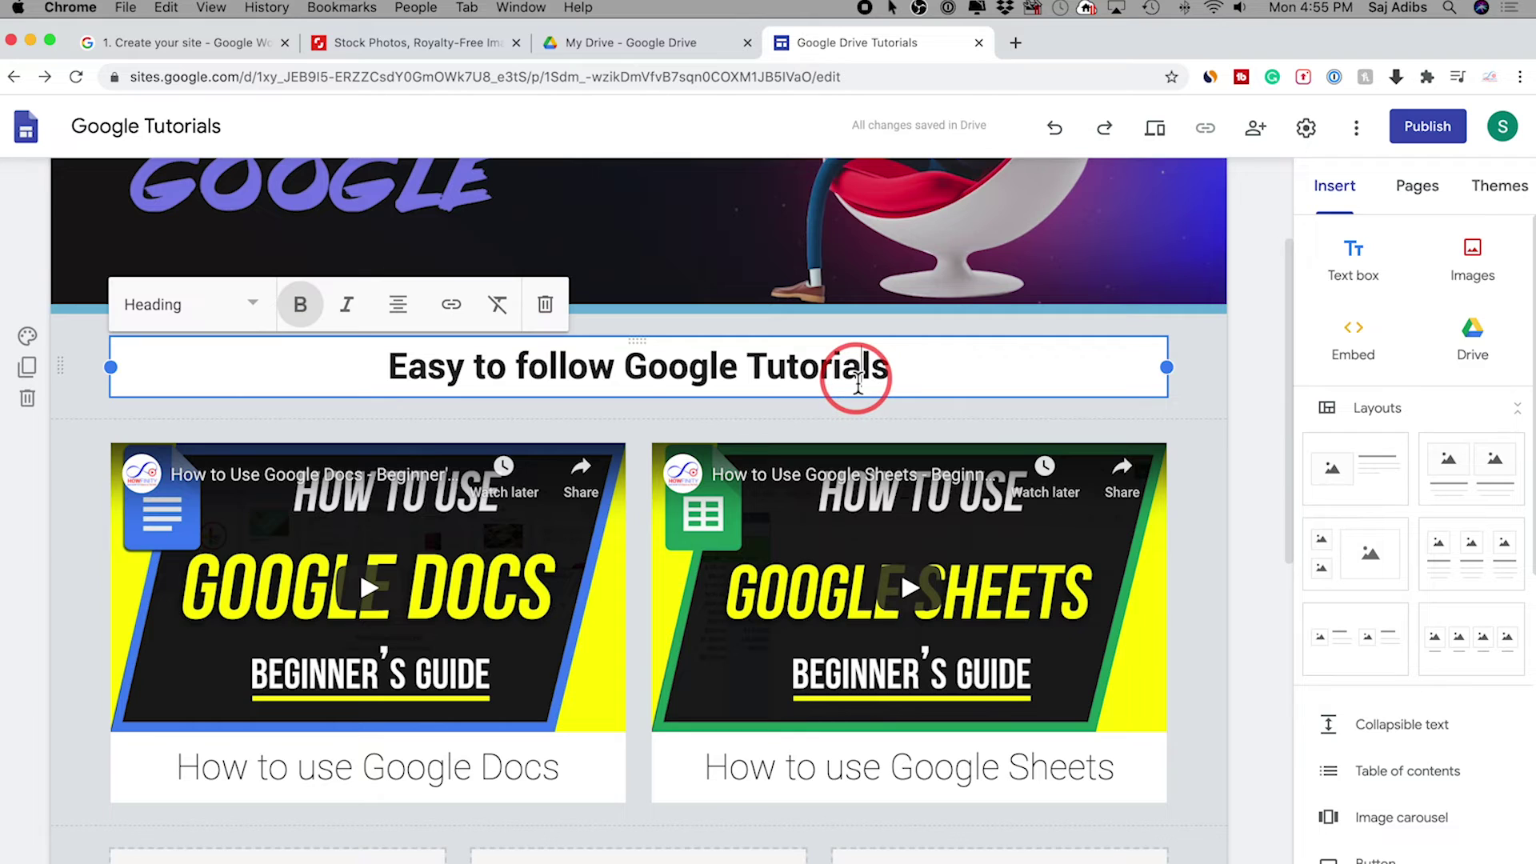
pyautogui.click(32, 340)
pyautogui.click(154, 453)
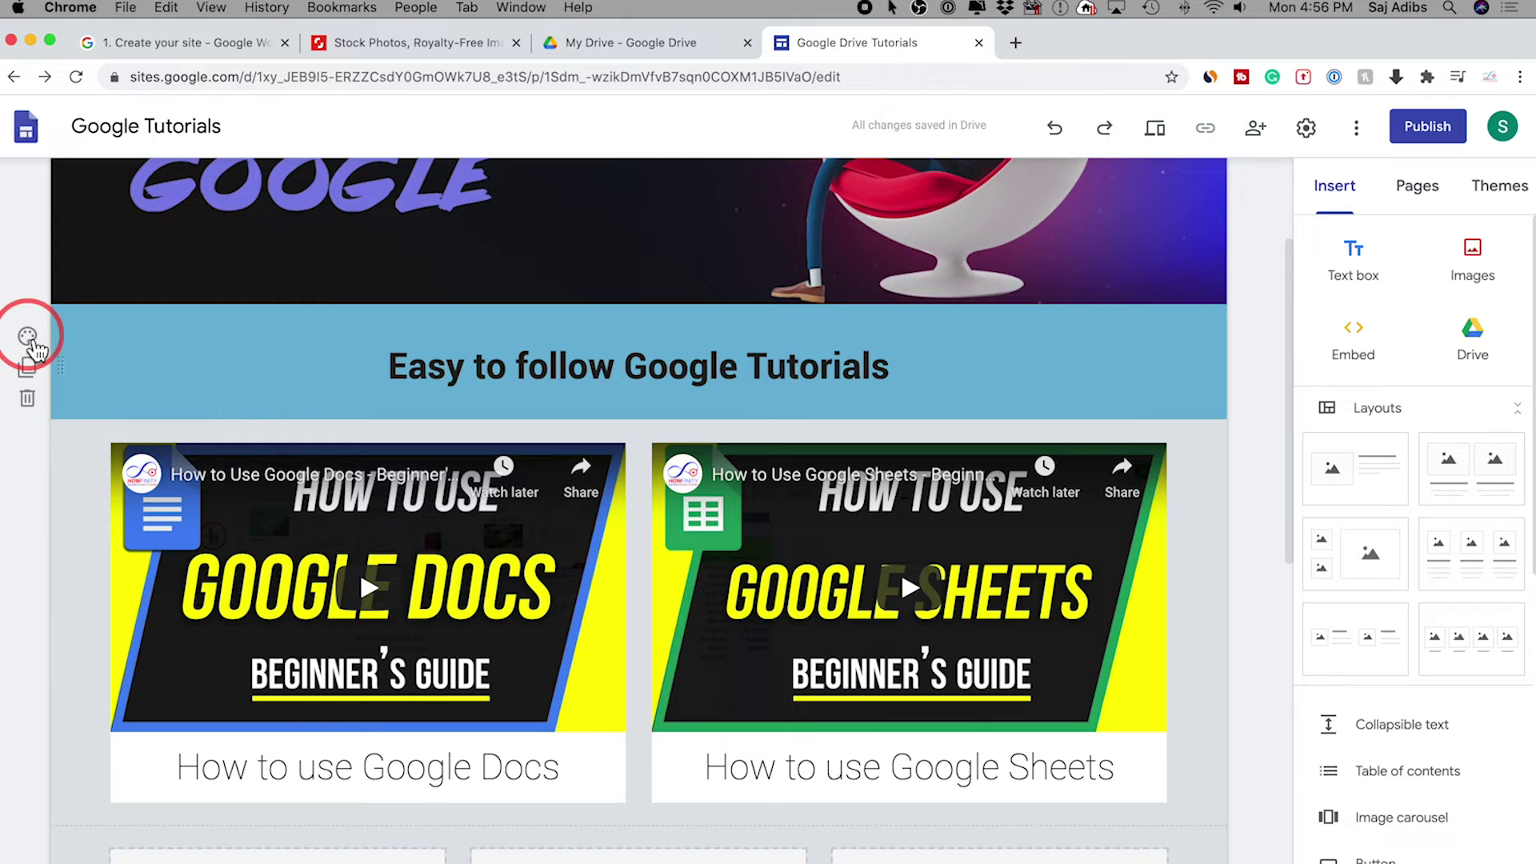
pyautogui.click(32, 343)
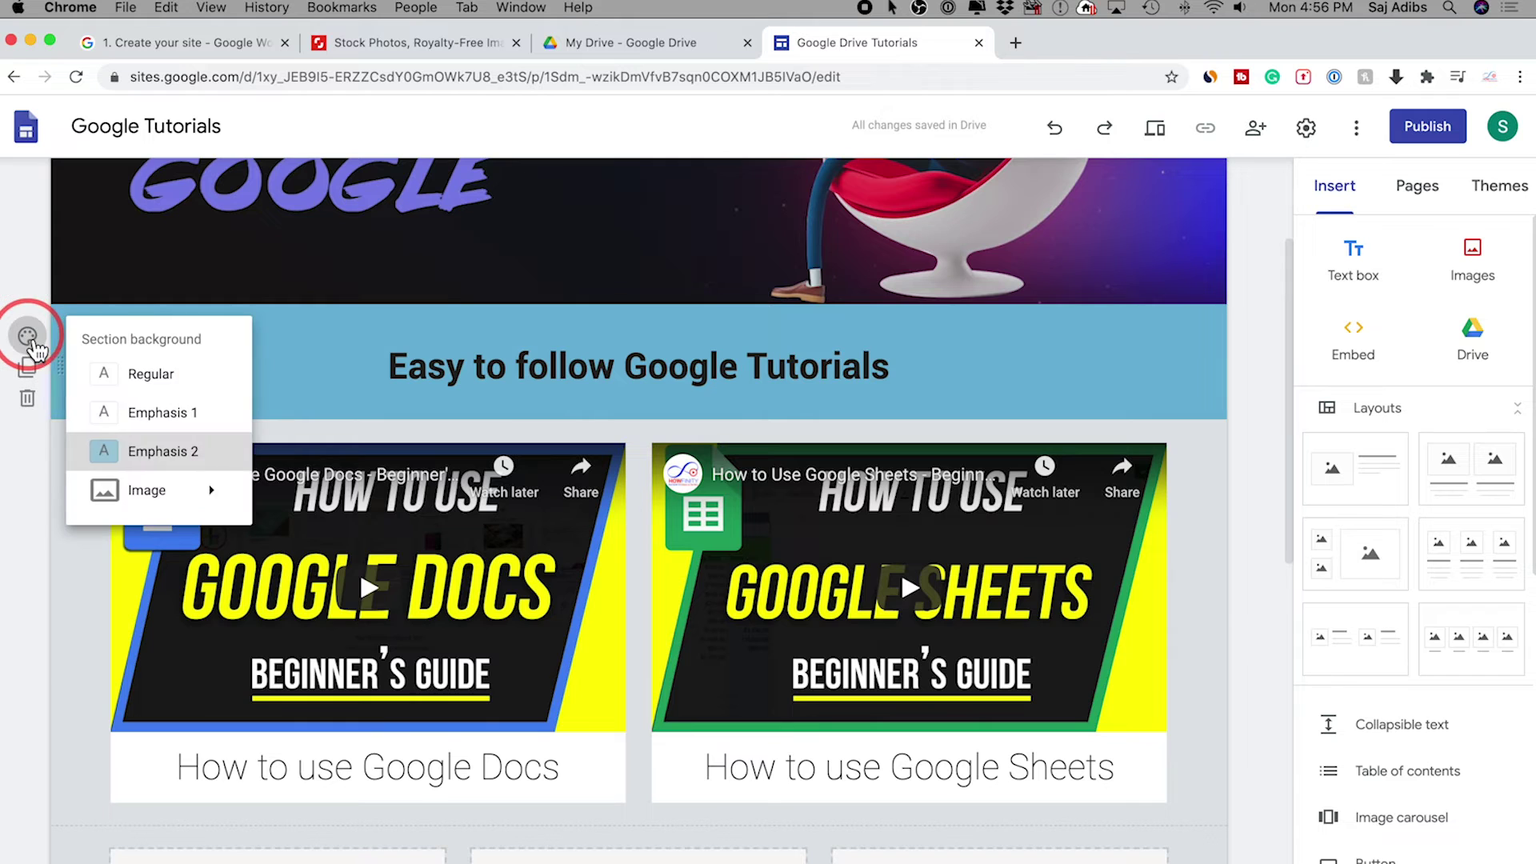
pyautogui.click(158, 416)
pyautogui.click(28, 338)
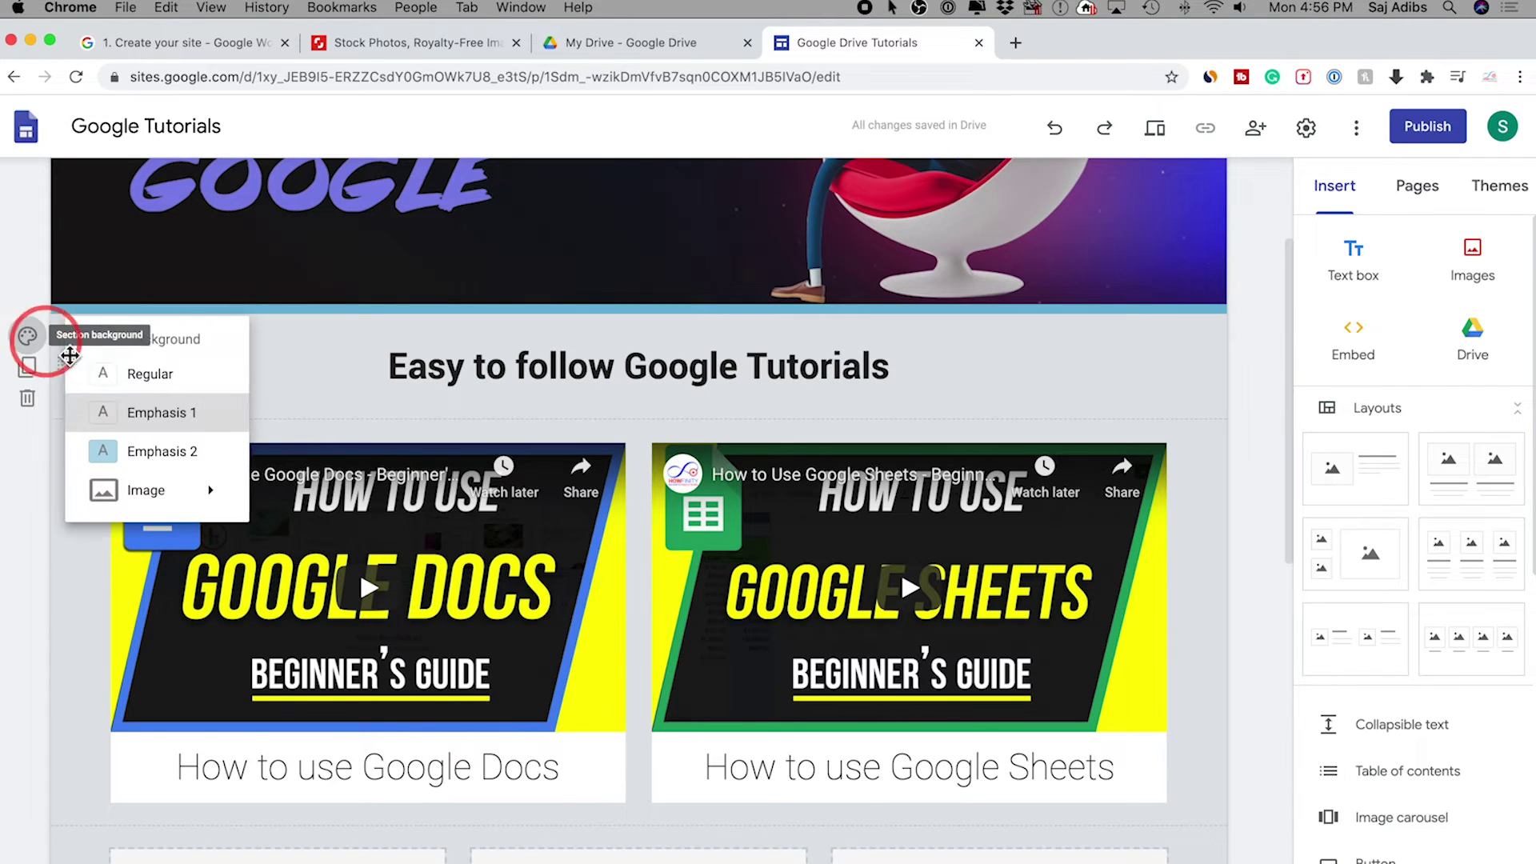
pyautogui.click(132, 374)
pyautogui.click(27, 336)
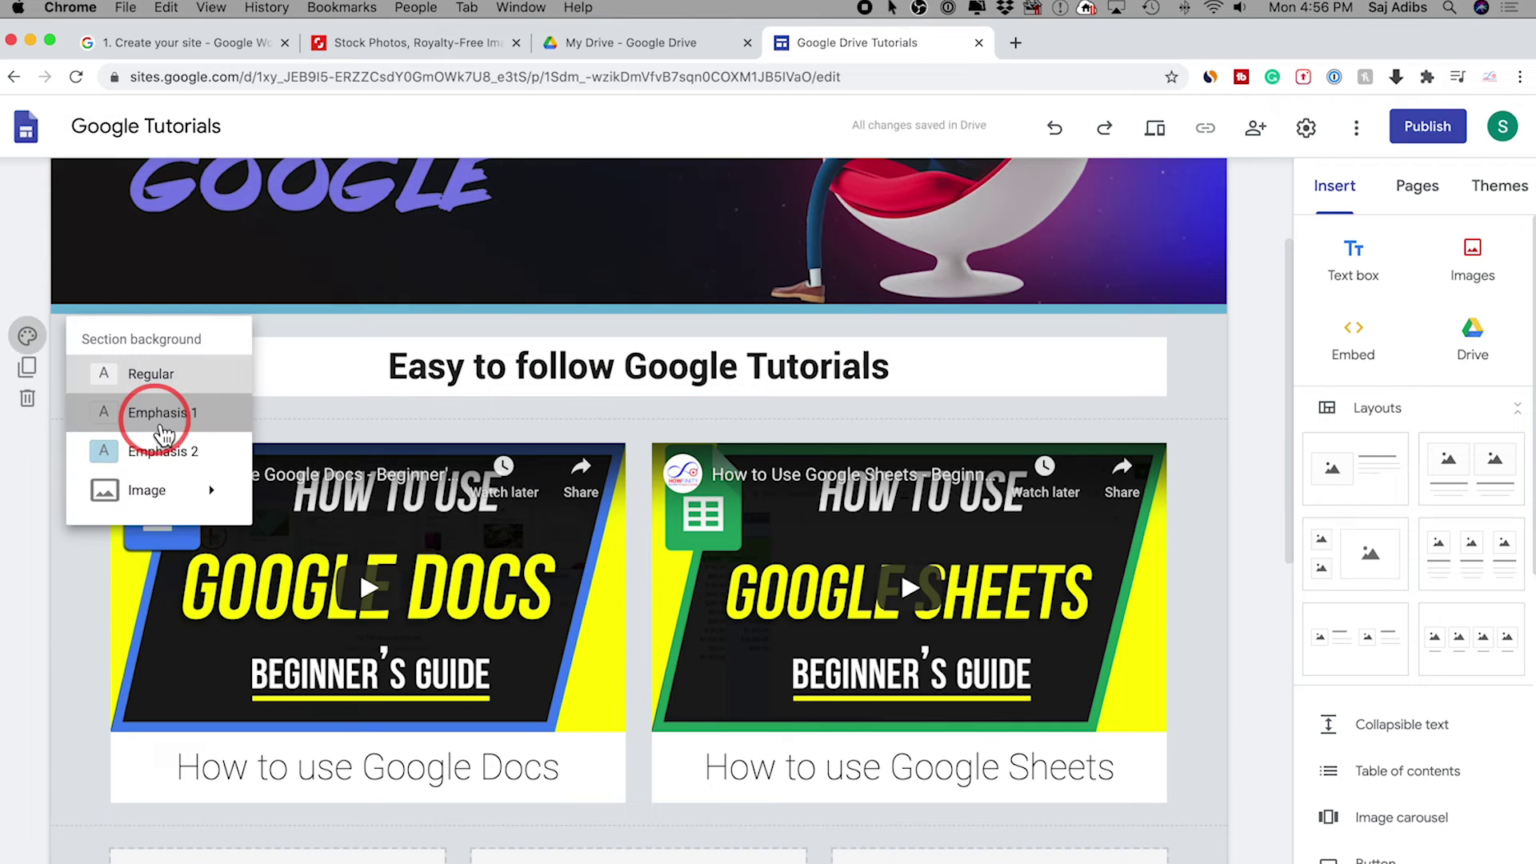
pyautogui.click(158, 414)
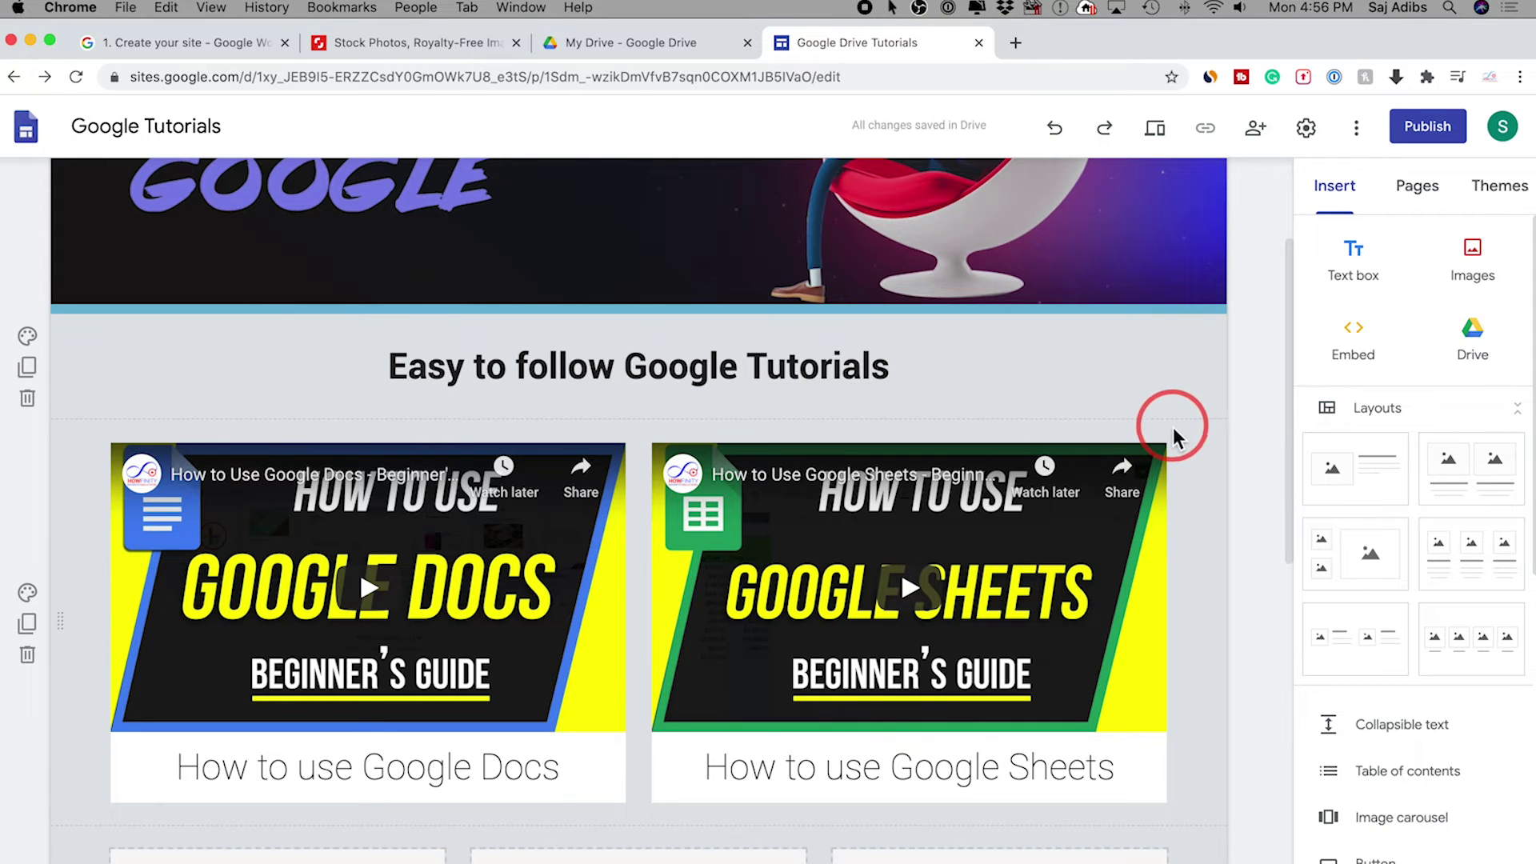
pyautogui.scroll(-6, 1253, 552)
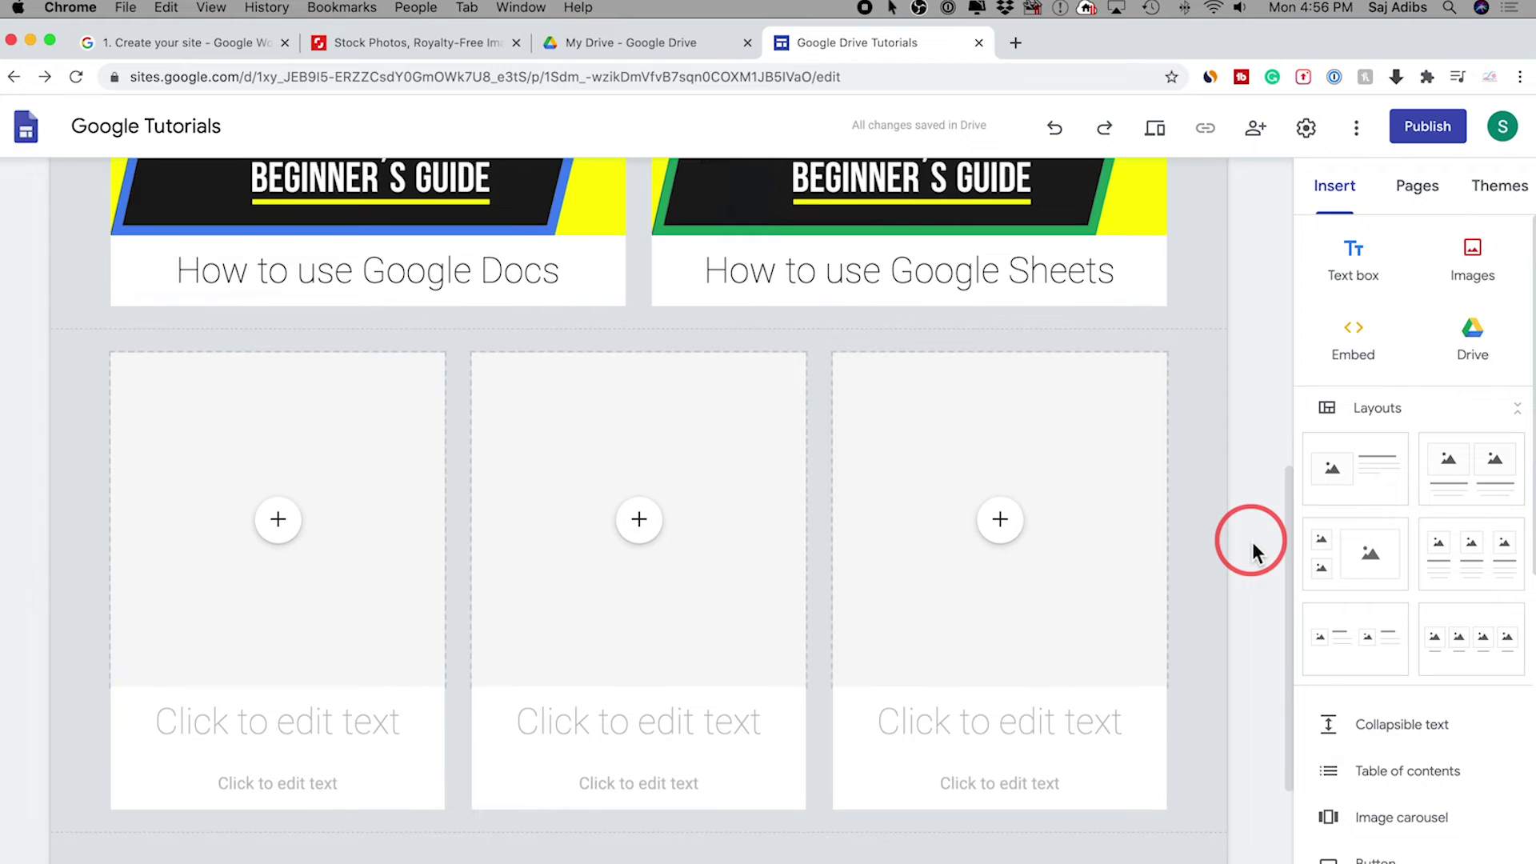
pyautogui.scroll(-1, 1253, 552)
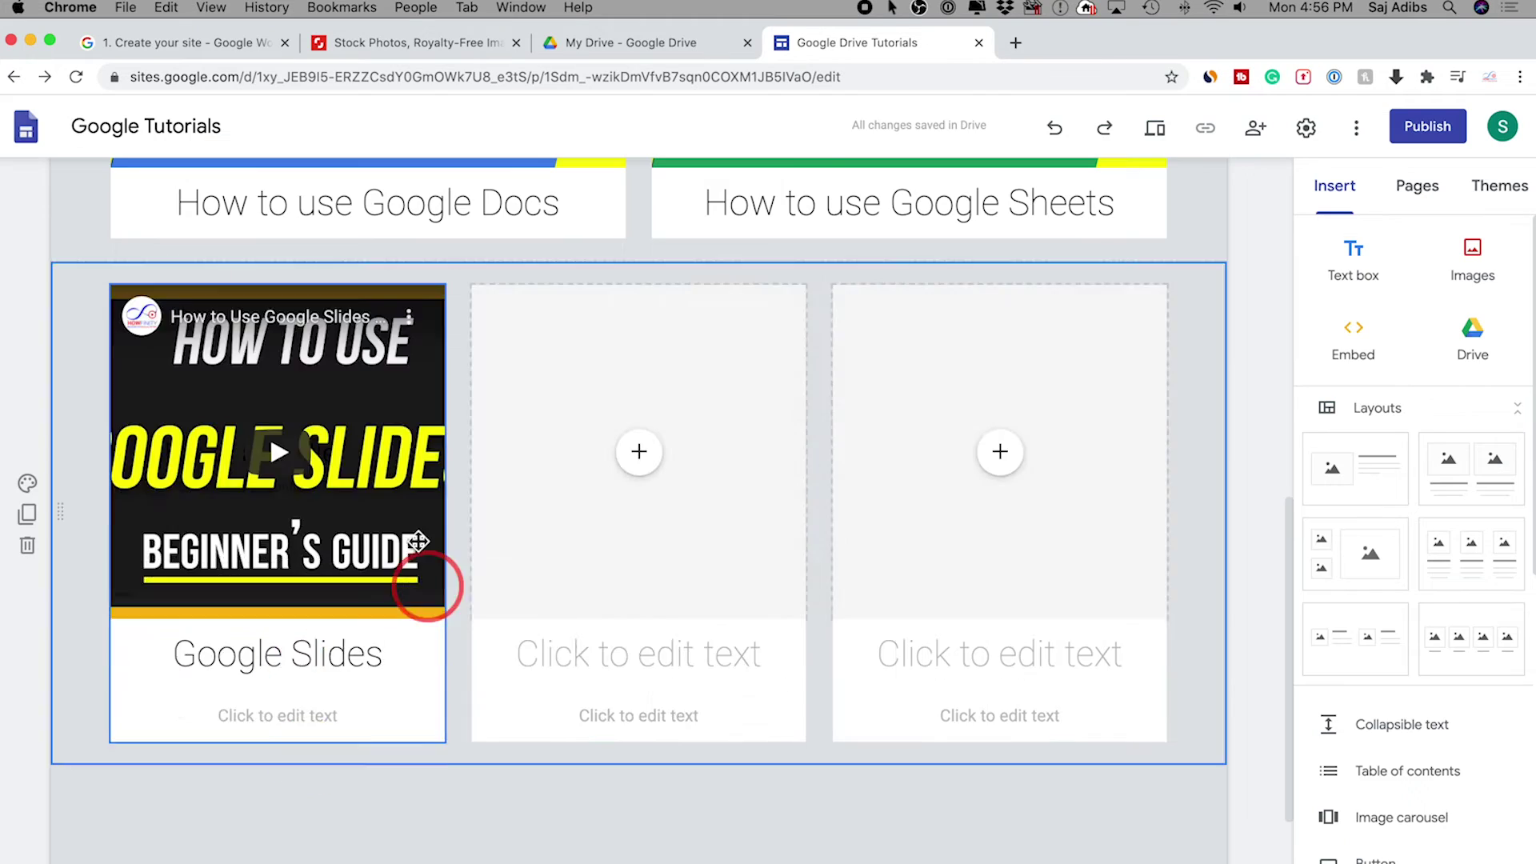
pyautogui.moveTo(446, 507); pyautogui.dragTo(662, 507)
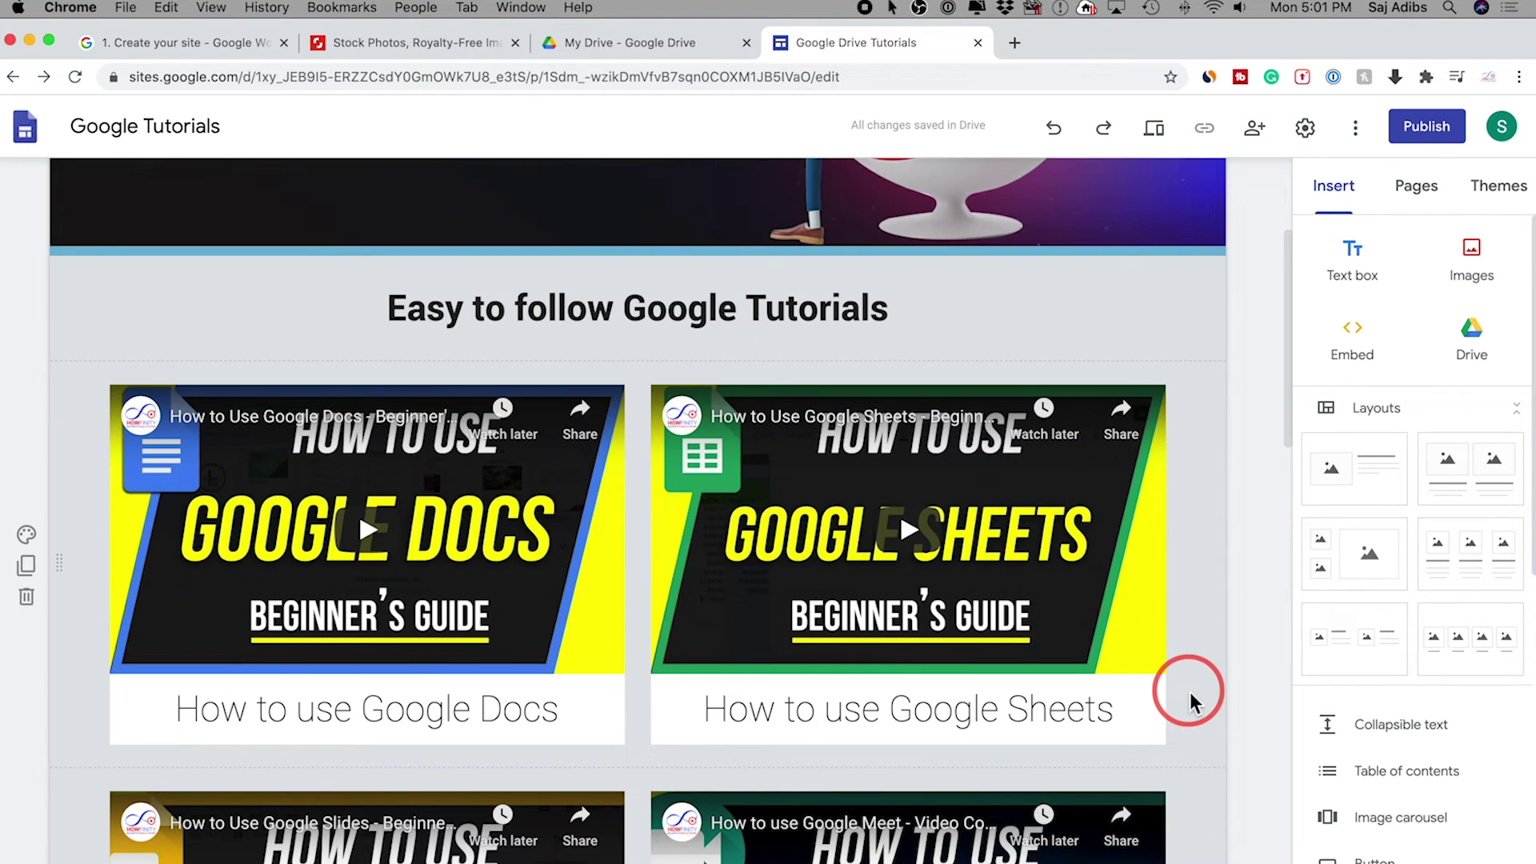
pyautogui.scroll(-3, 1191, 702)
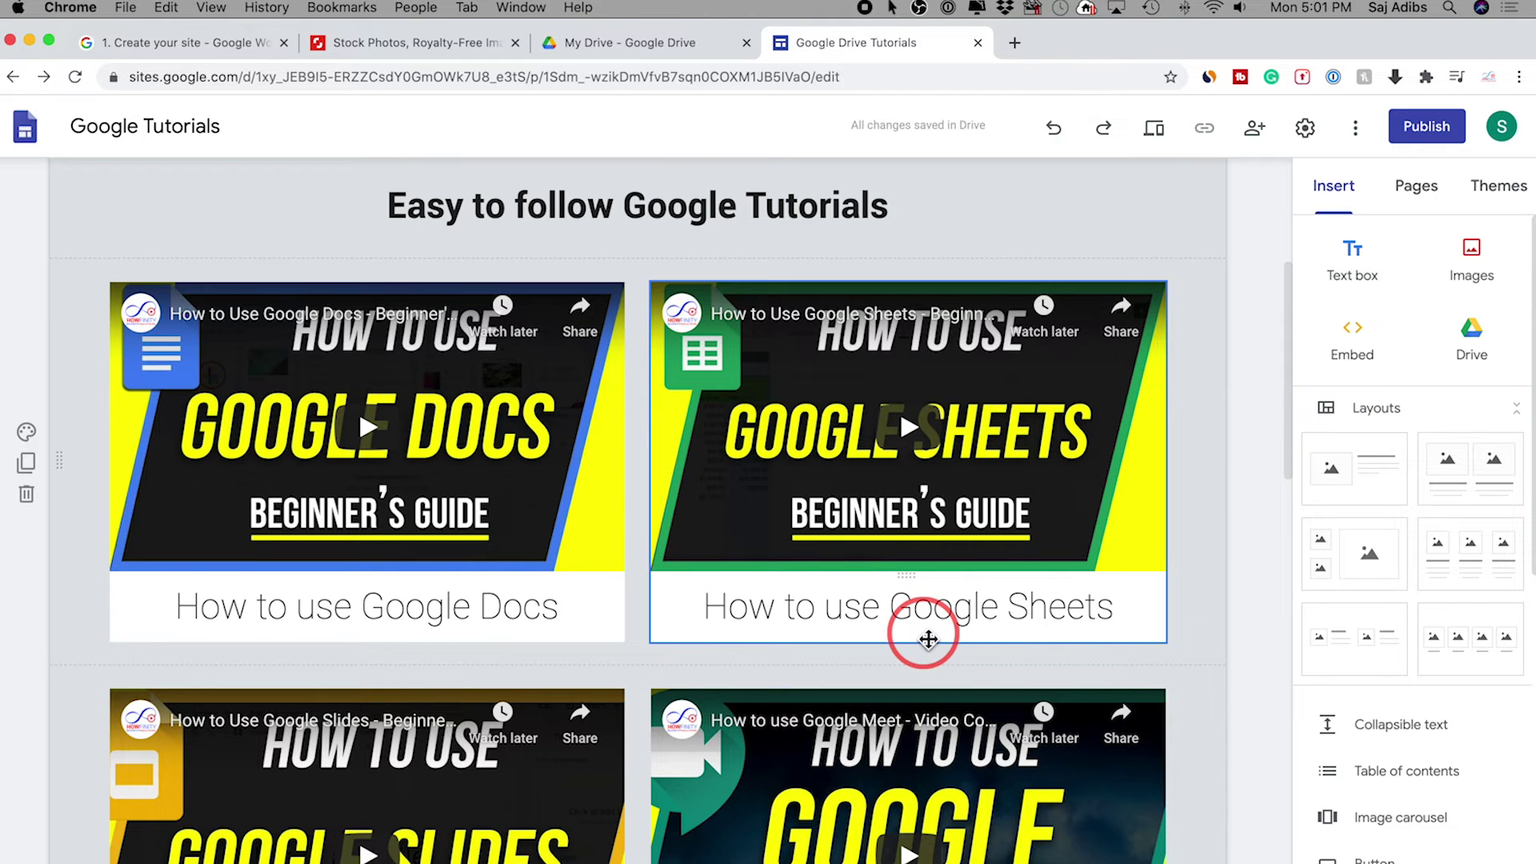
pyautogui.scroll(-5, 929, 639)
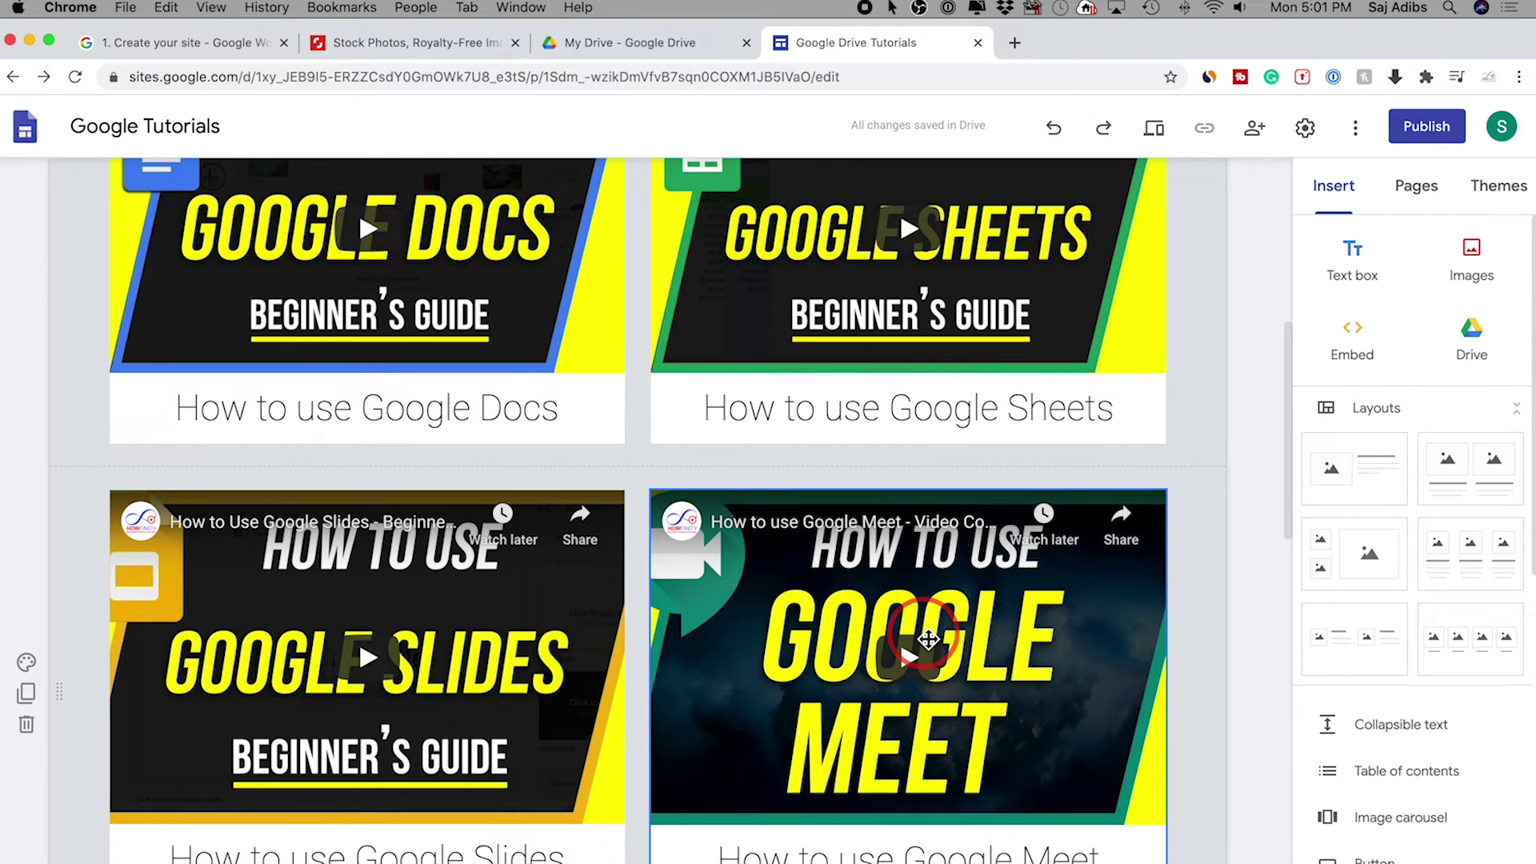
pyautogui.scroll(-9, 928, 639)
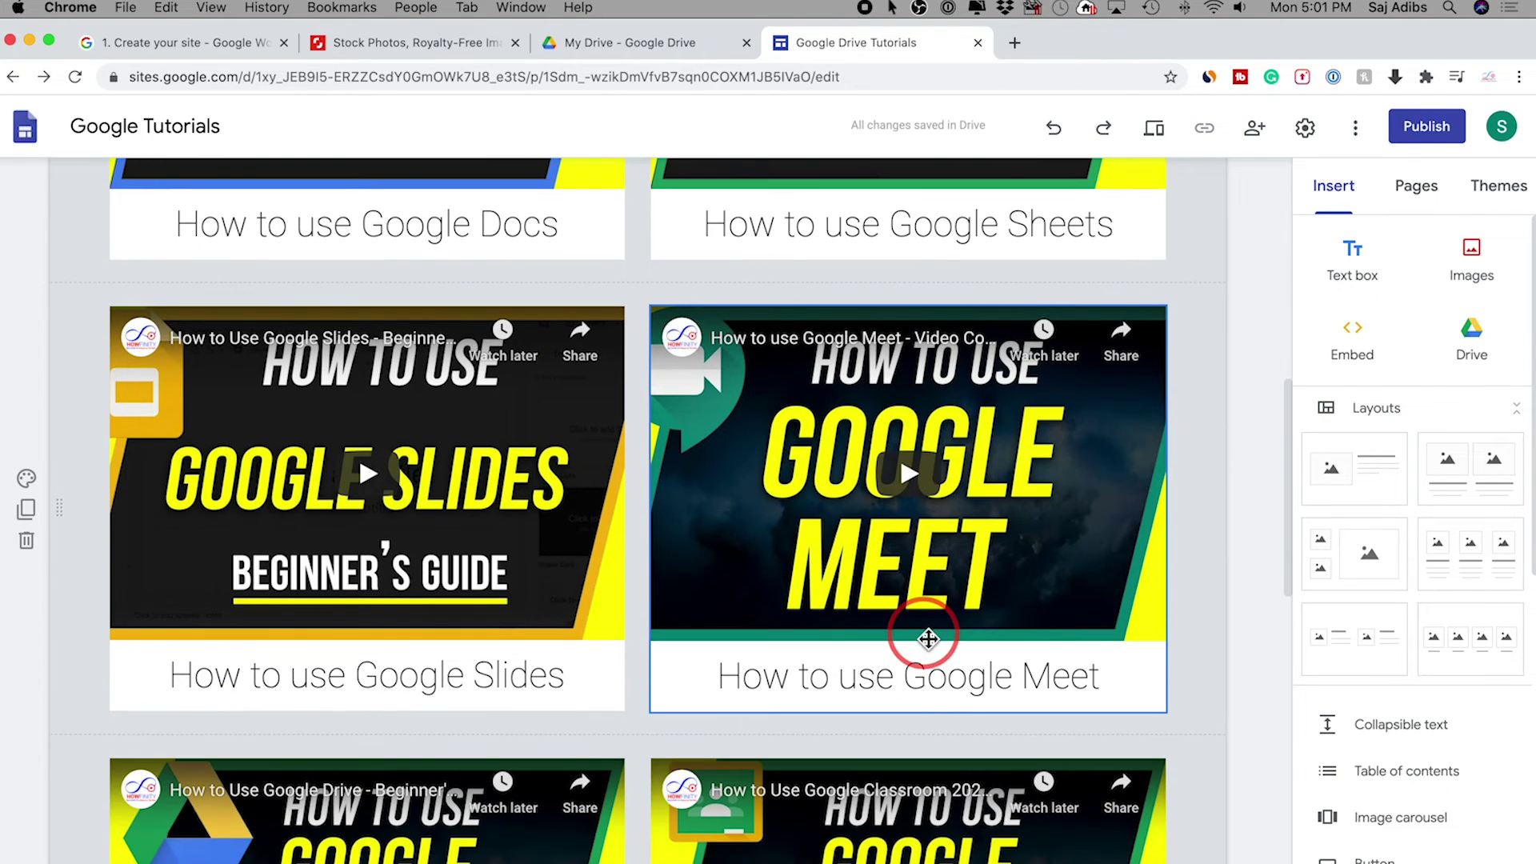
pyautogui.scroll(-10, 928, 639)
pyautogui.scroll(16, 919, 631)
pyautogui.scroll(15, 920, 730)
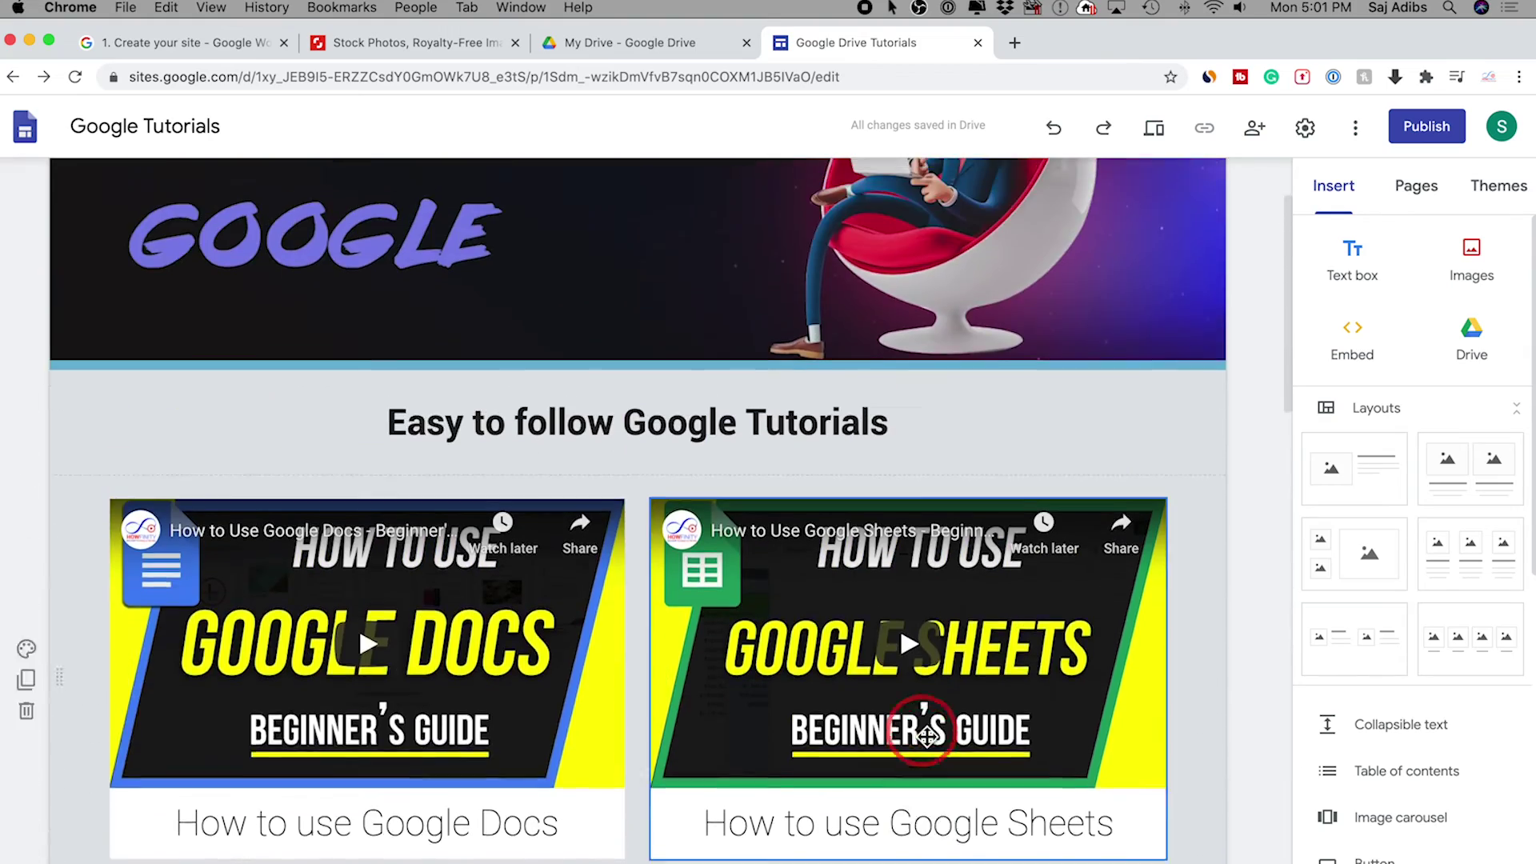
pyautogui.scroll(-16, 920, 734)
pyautogui.scroll(-20, 880, 560)
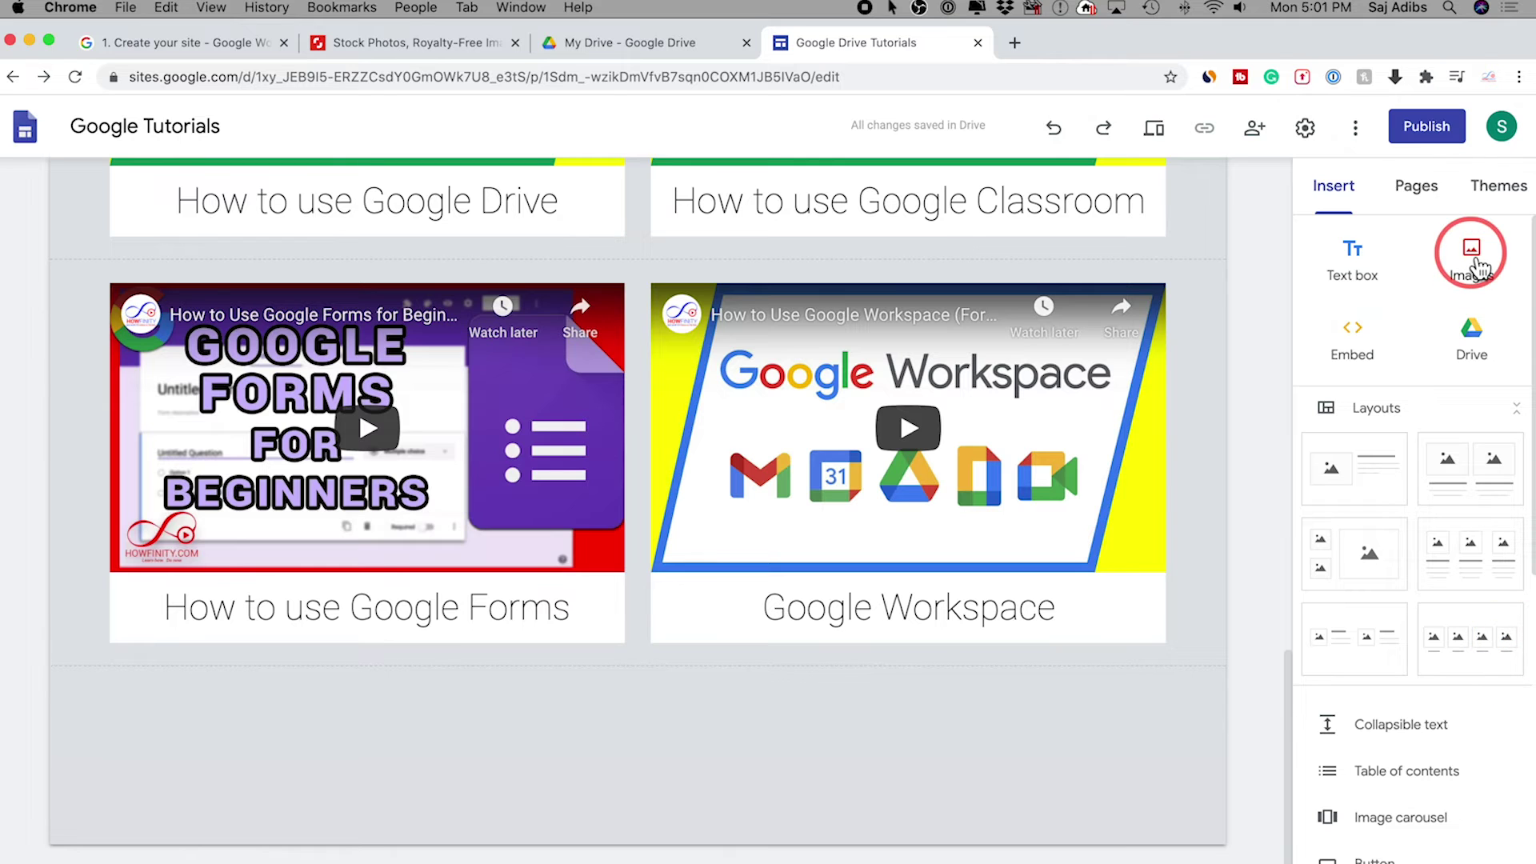
# - Upload the desk photo from the Desktop below the Forms and Workspace videos
pyautogui.click(1478, 268)
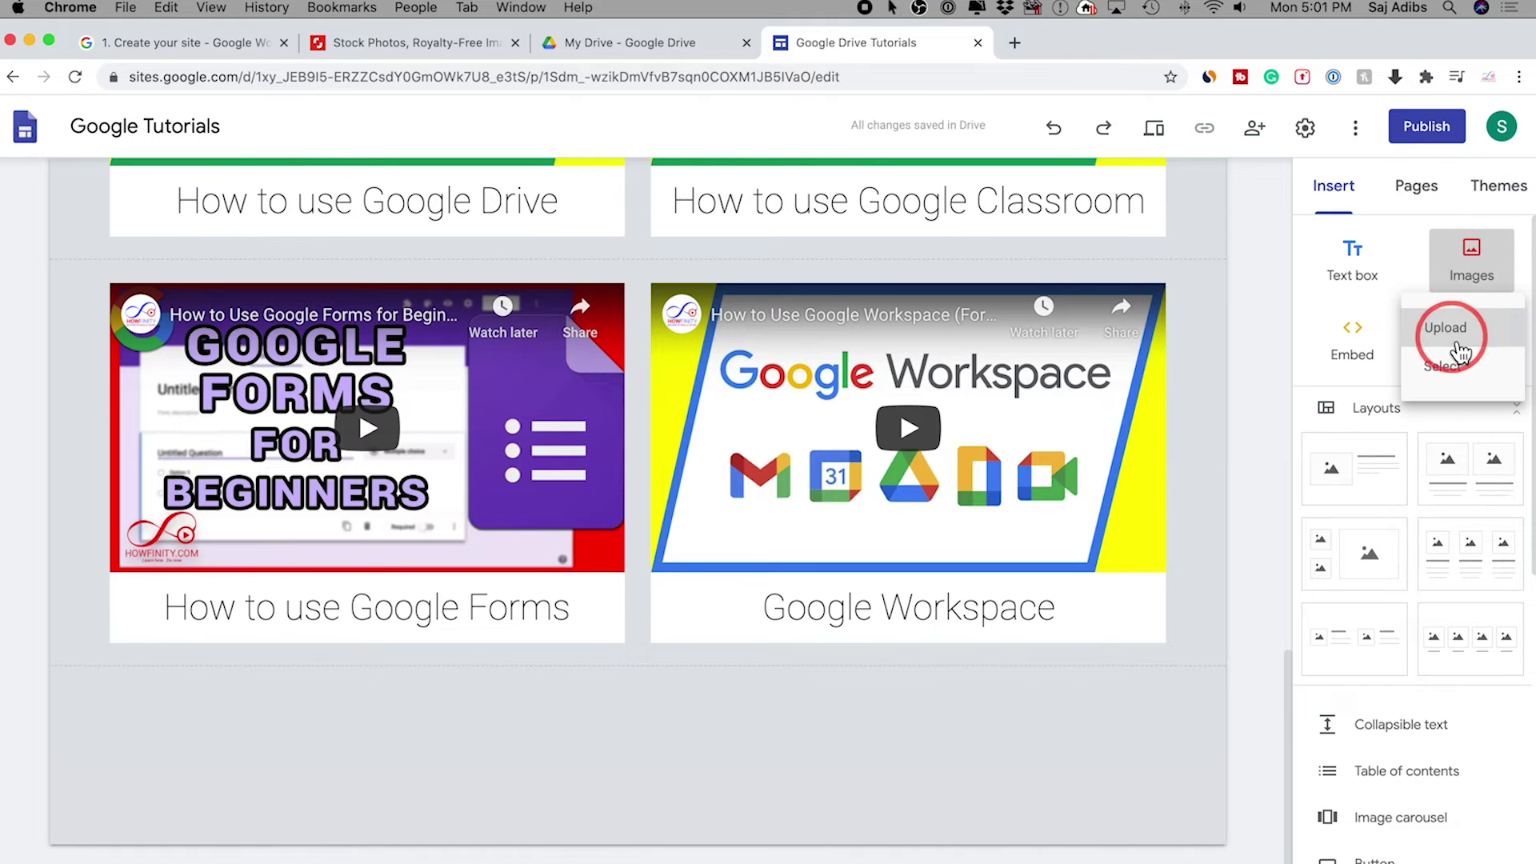
pyautogui.click(1461, 352)
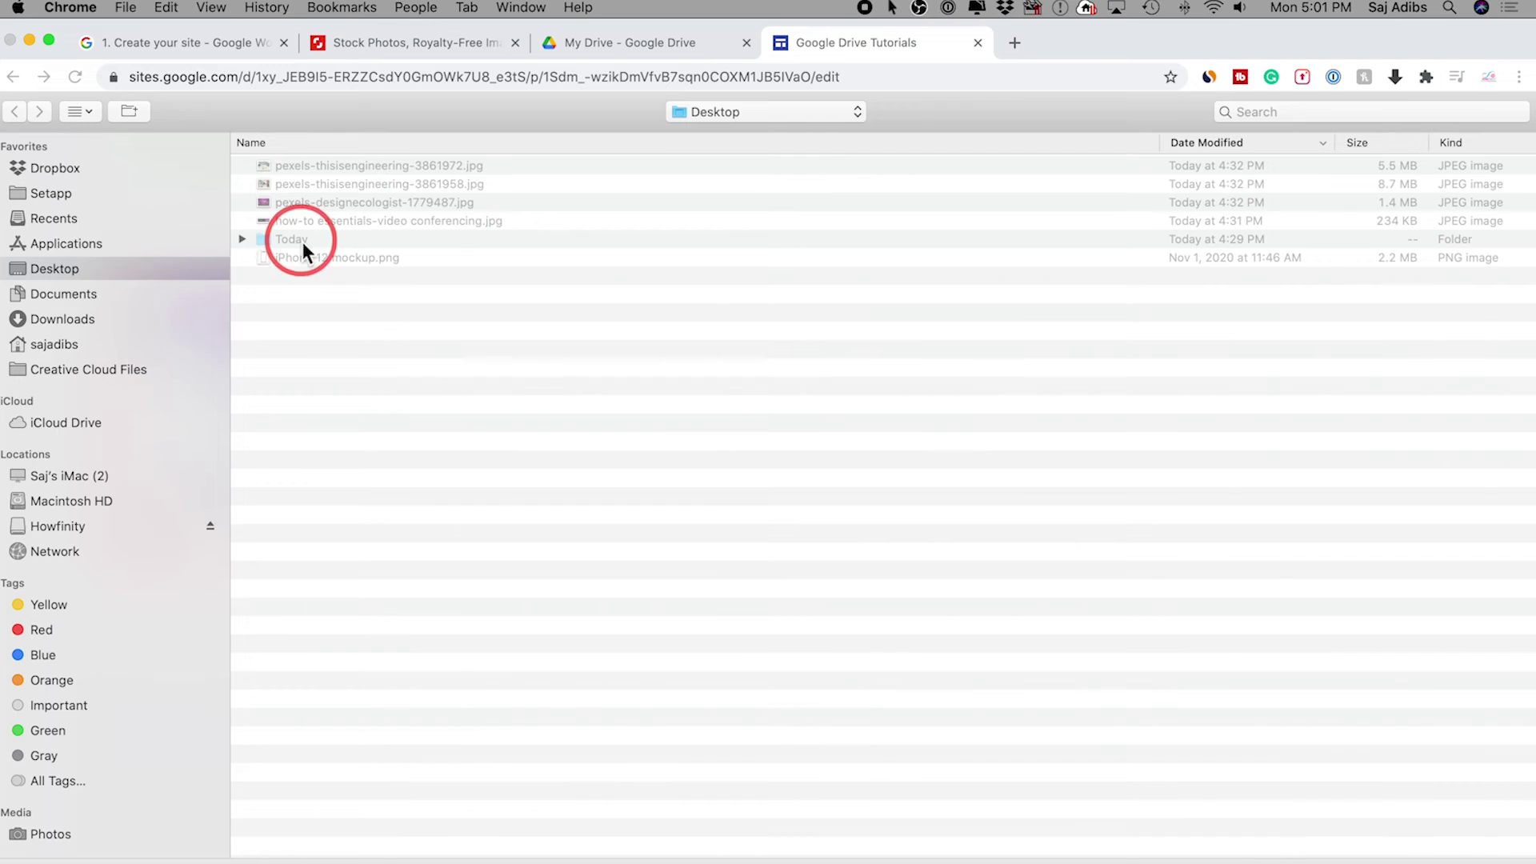
pyautogui.doubleClick(328, 169)
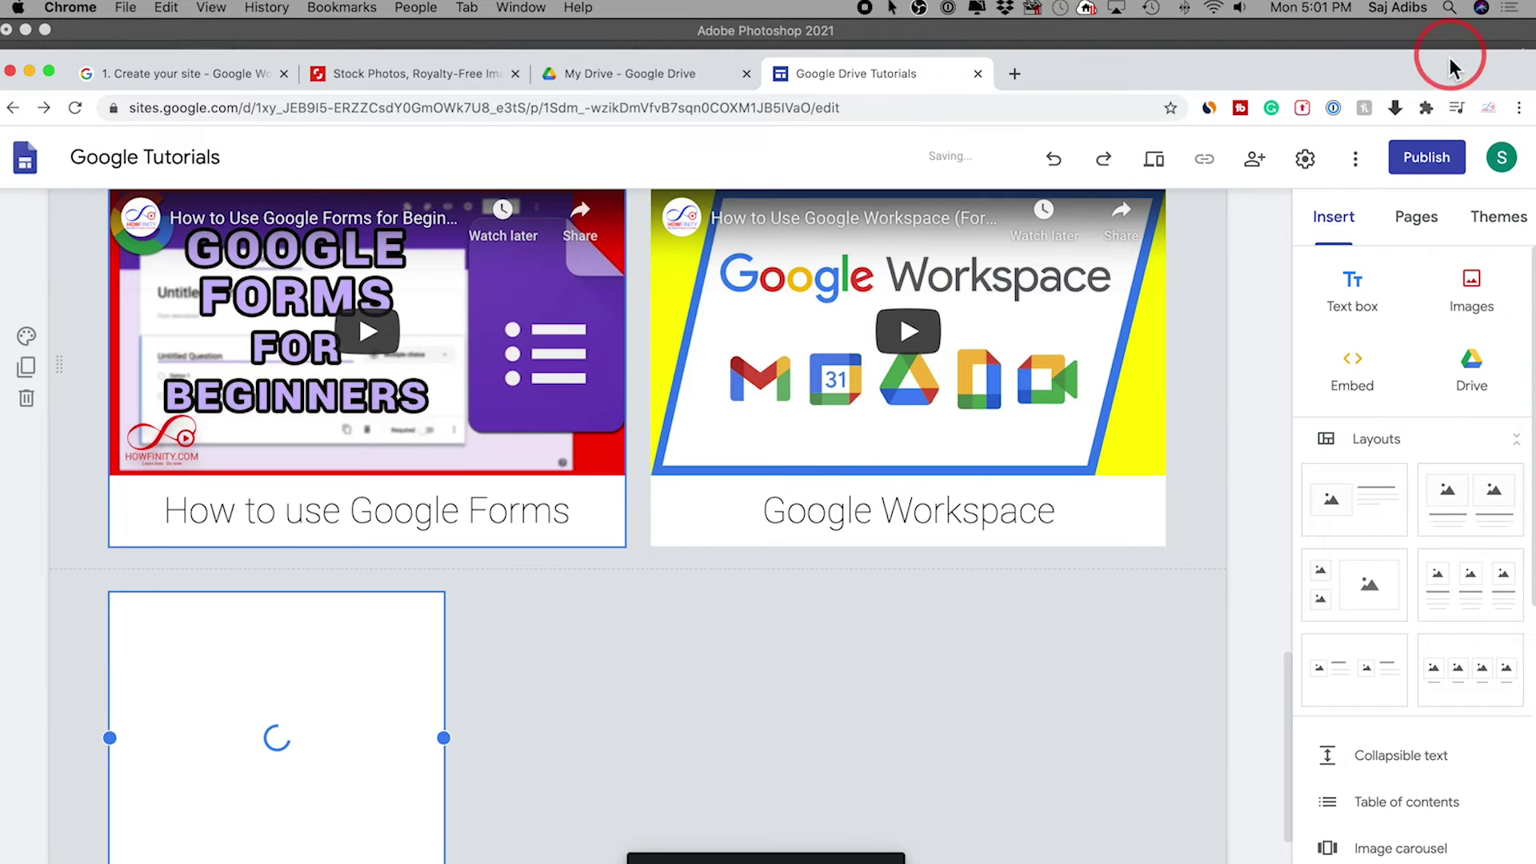
pyautogui.moveTo(1459, 57); pyautogui.dragTo(1459, 27)
pyautogui.scroll(-3, 381, 654)
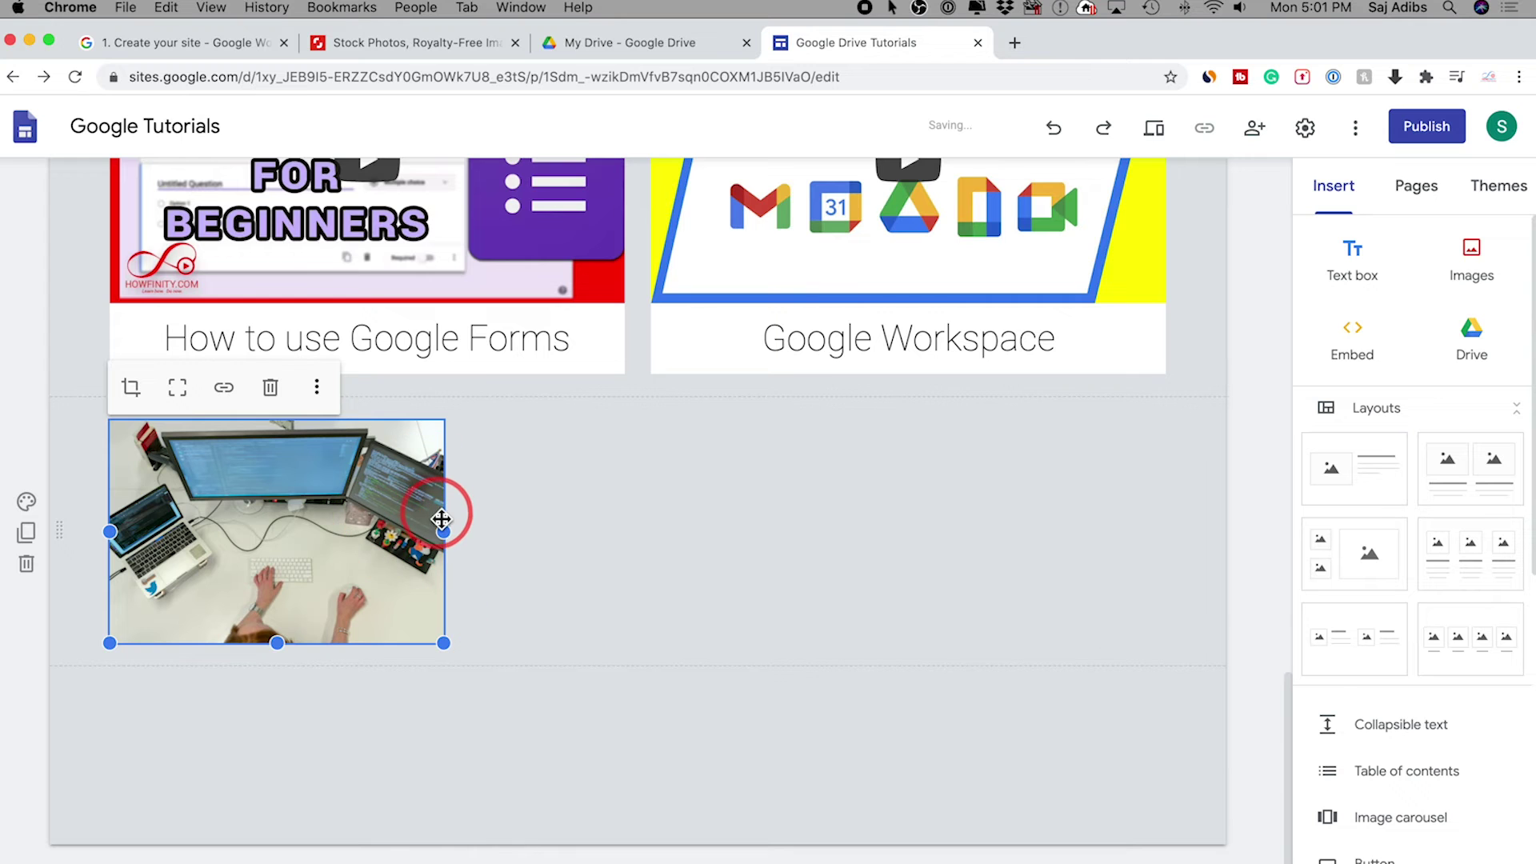
# - Stretch the desk photo to full page width and make it taller
pyautogui.moveTo(450, 541); pyautogui.dragTo(1168, 543)
pyautogui.moveTo(645, 650); pyautogui.dragTo(638, 818)
pyautogui.scroll(-4, 656, 652)
pyautogui.moveTo(637, 651); pyautogui.dragTo(638, 675)
pyautogui.scroll(8, 785, 610)
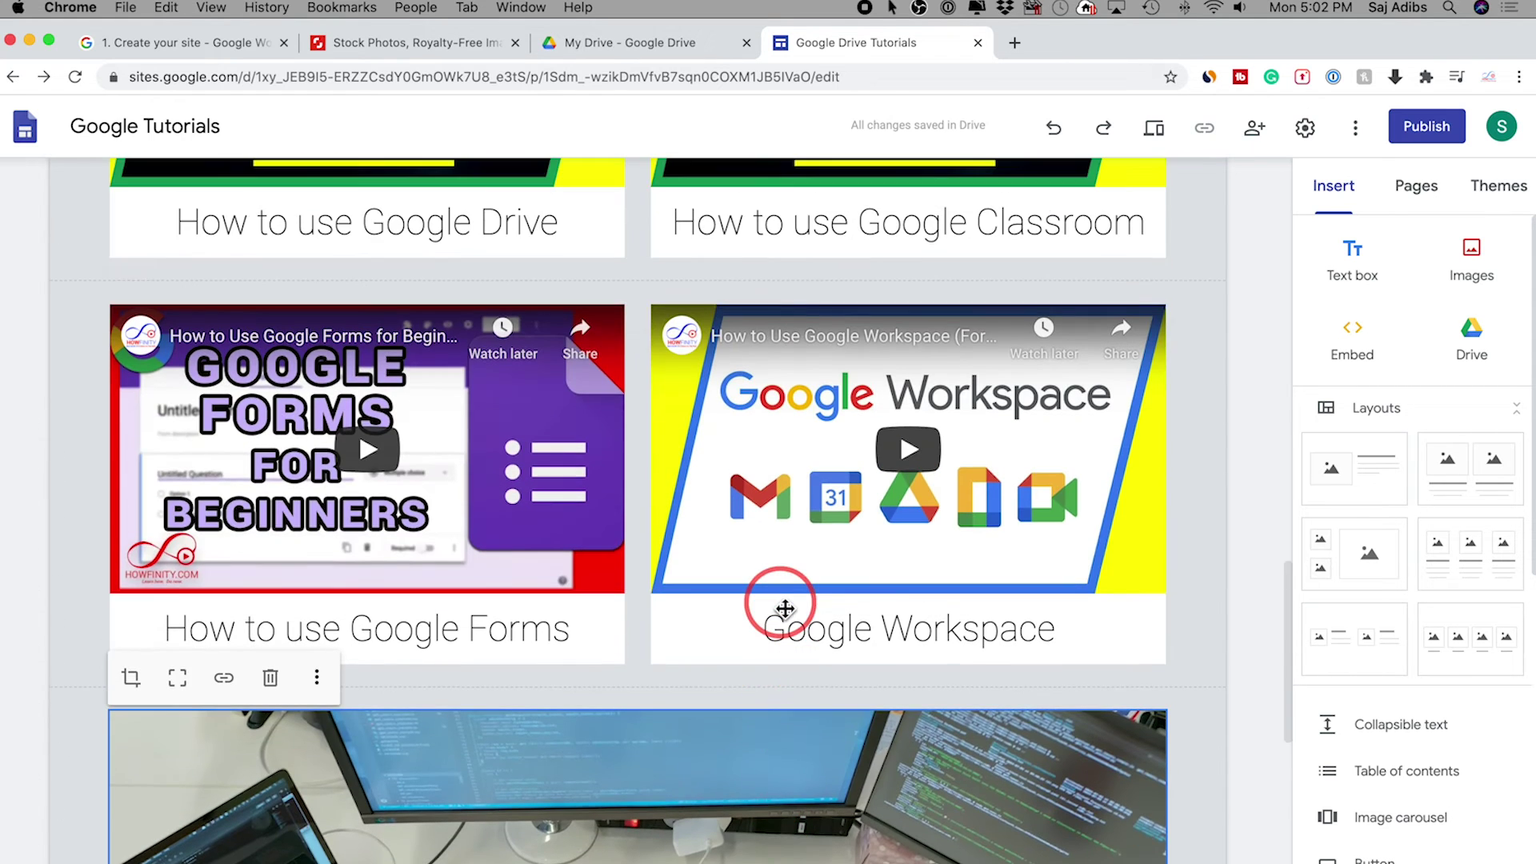
pyautogui.scroll(-9, 761, 592)
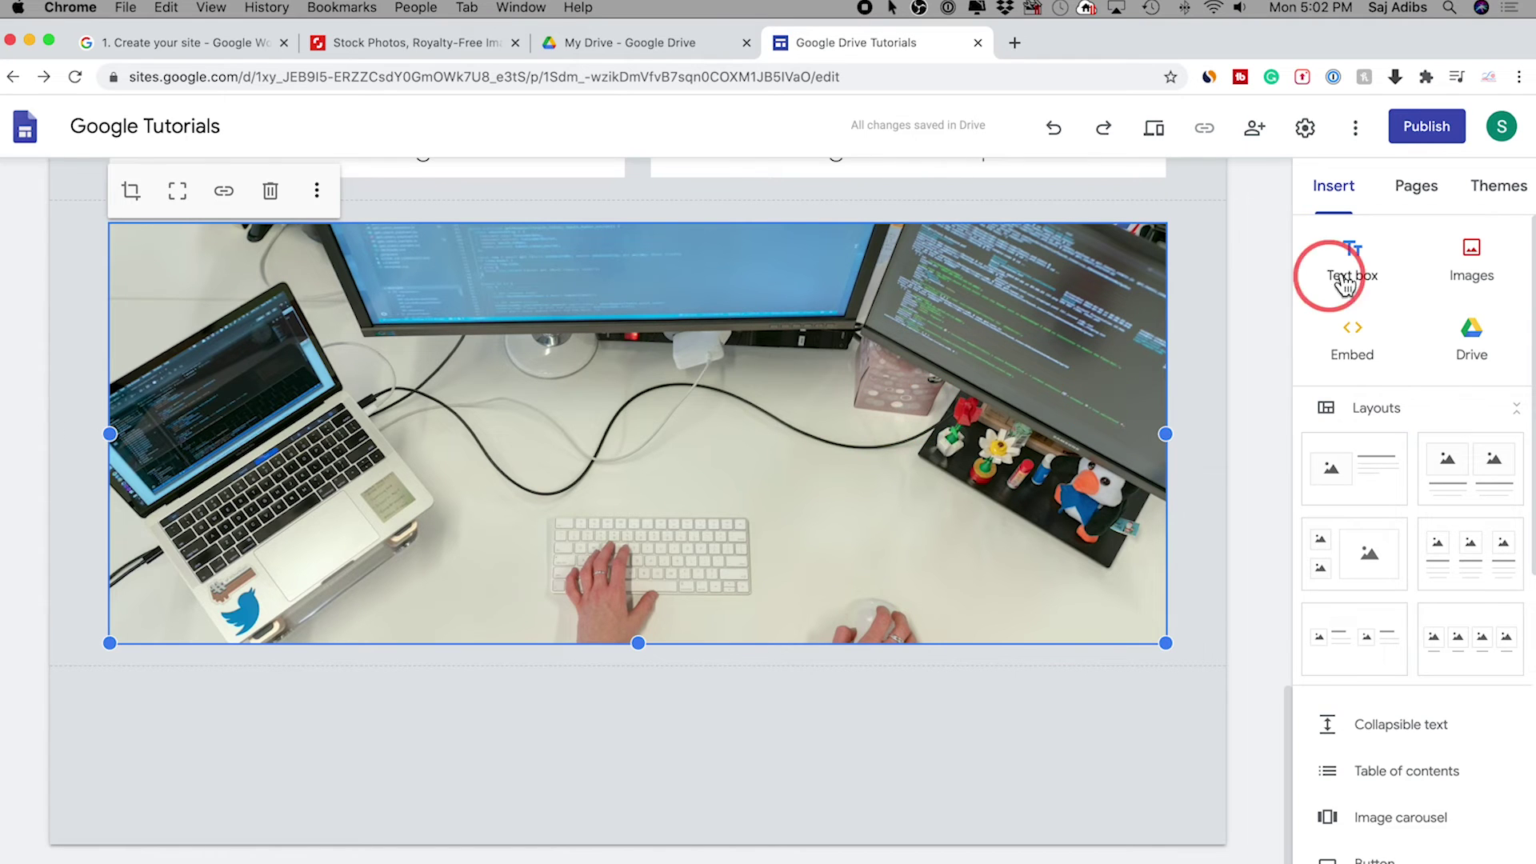
pyautogui.scroll(-5, 1437, 590)
pyautogui.scroll(-2, 1436, 596)
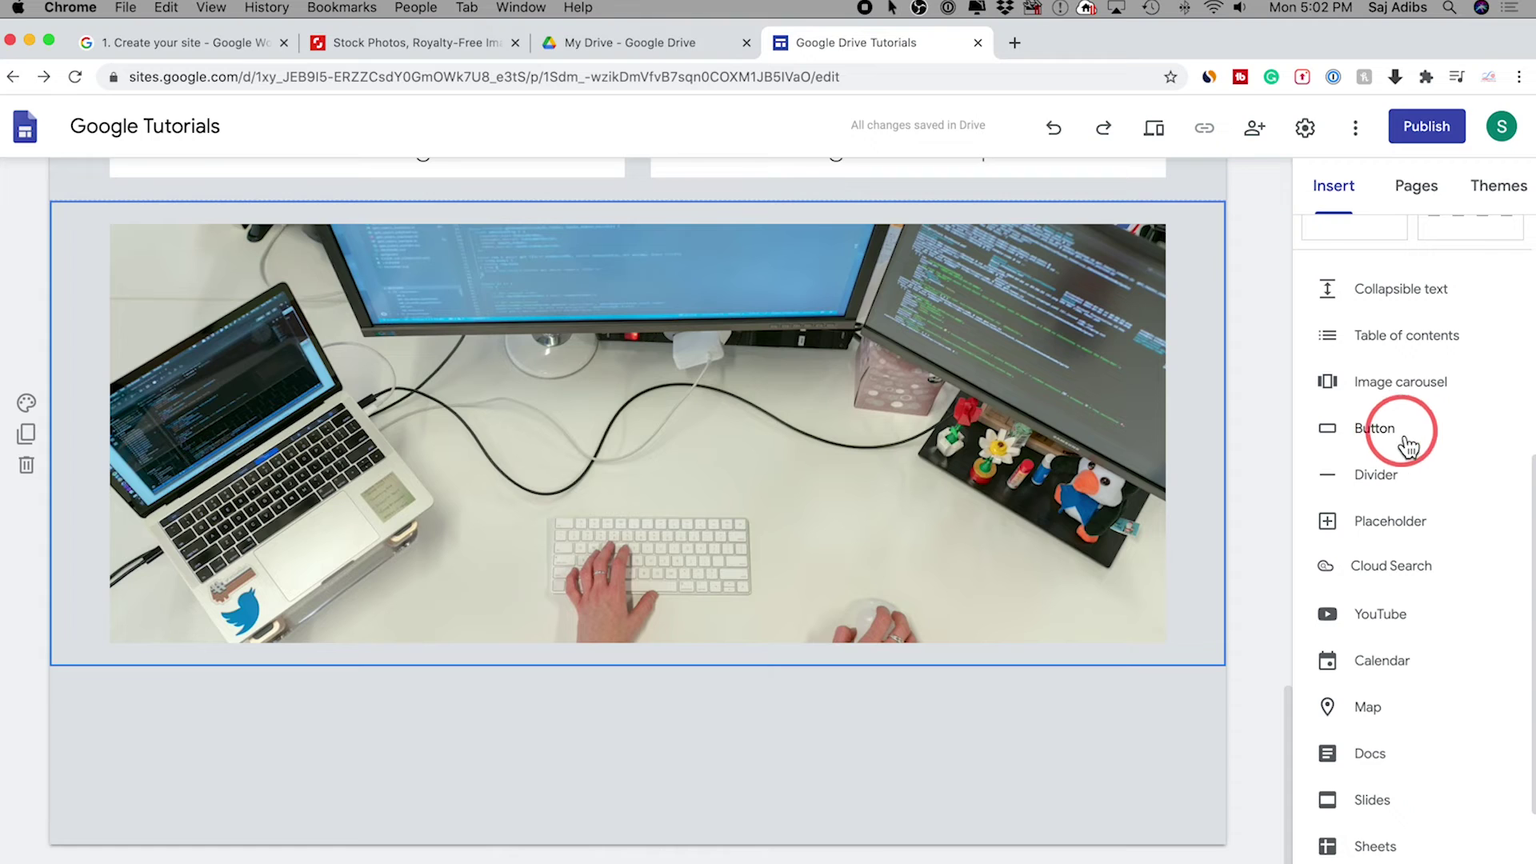
# - Insert a 'Contact us today' button linking to the About us page
pyautogui.click(1378, 438)
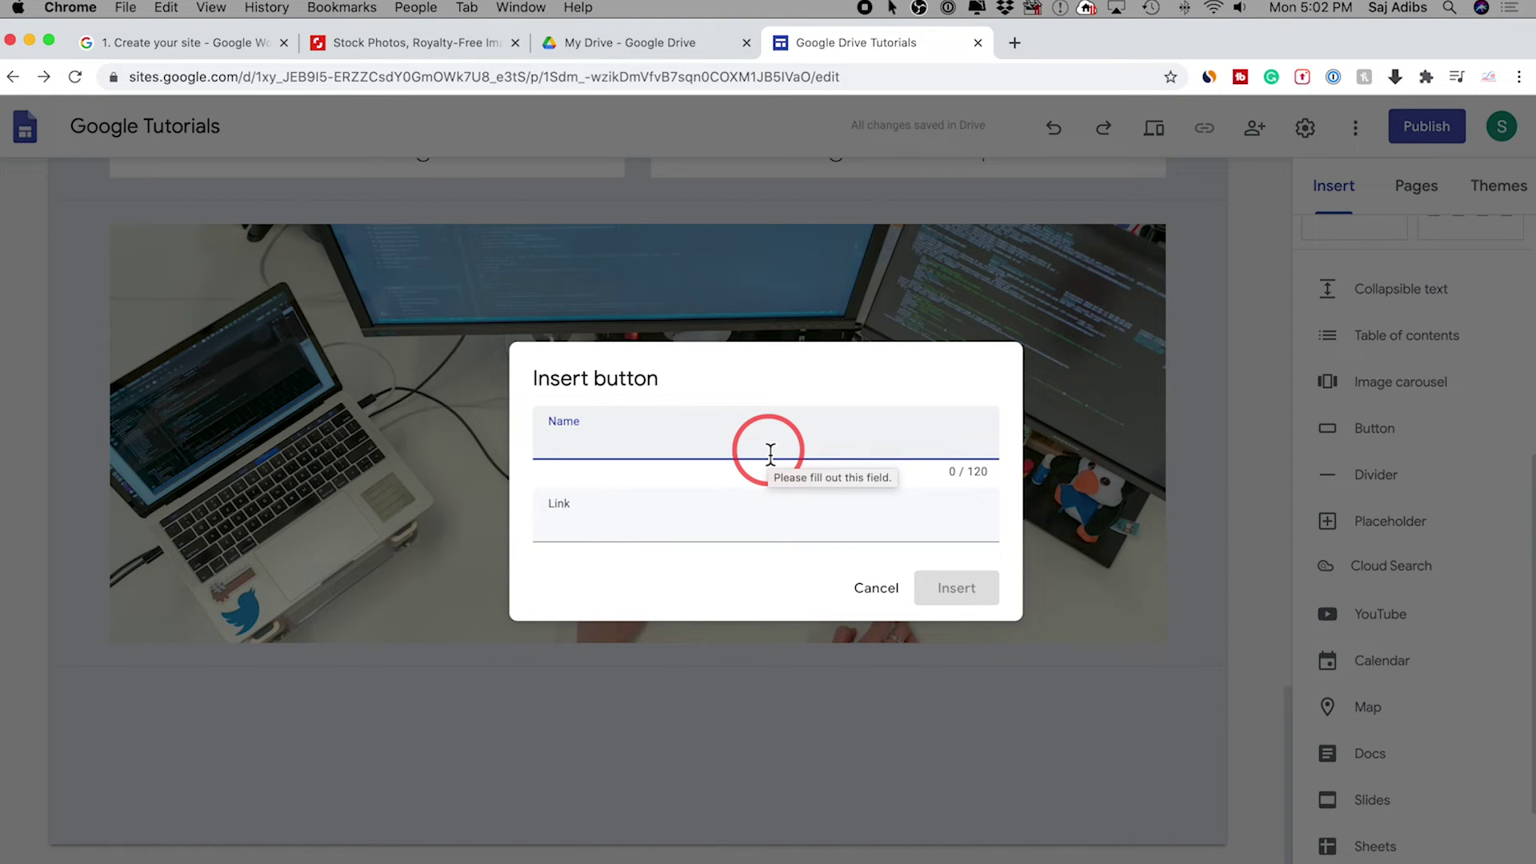
pyautogui.write('Contact us today')
pyautogui.click(580, 536)
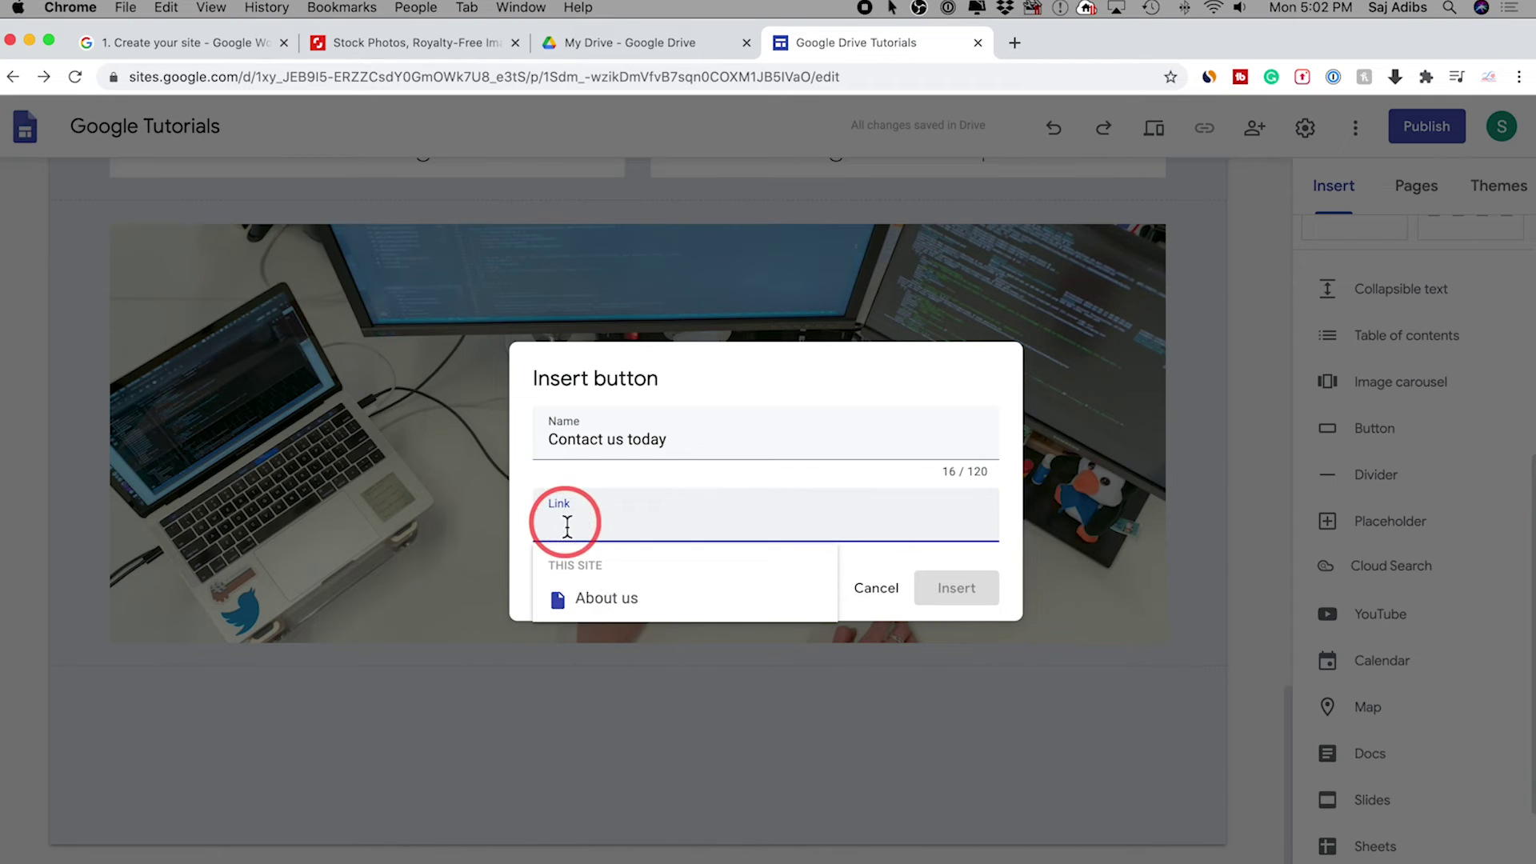
pyautogui.click(610, 601)
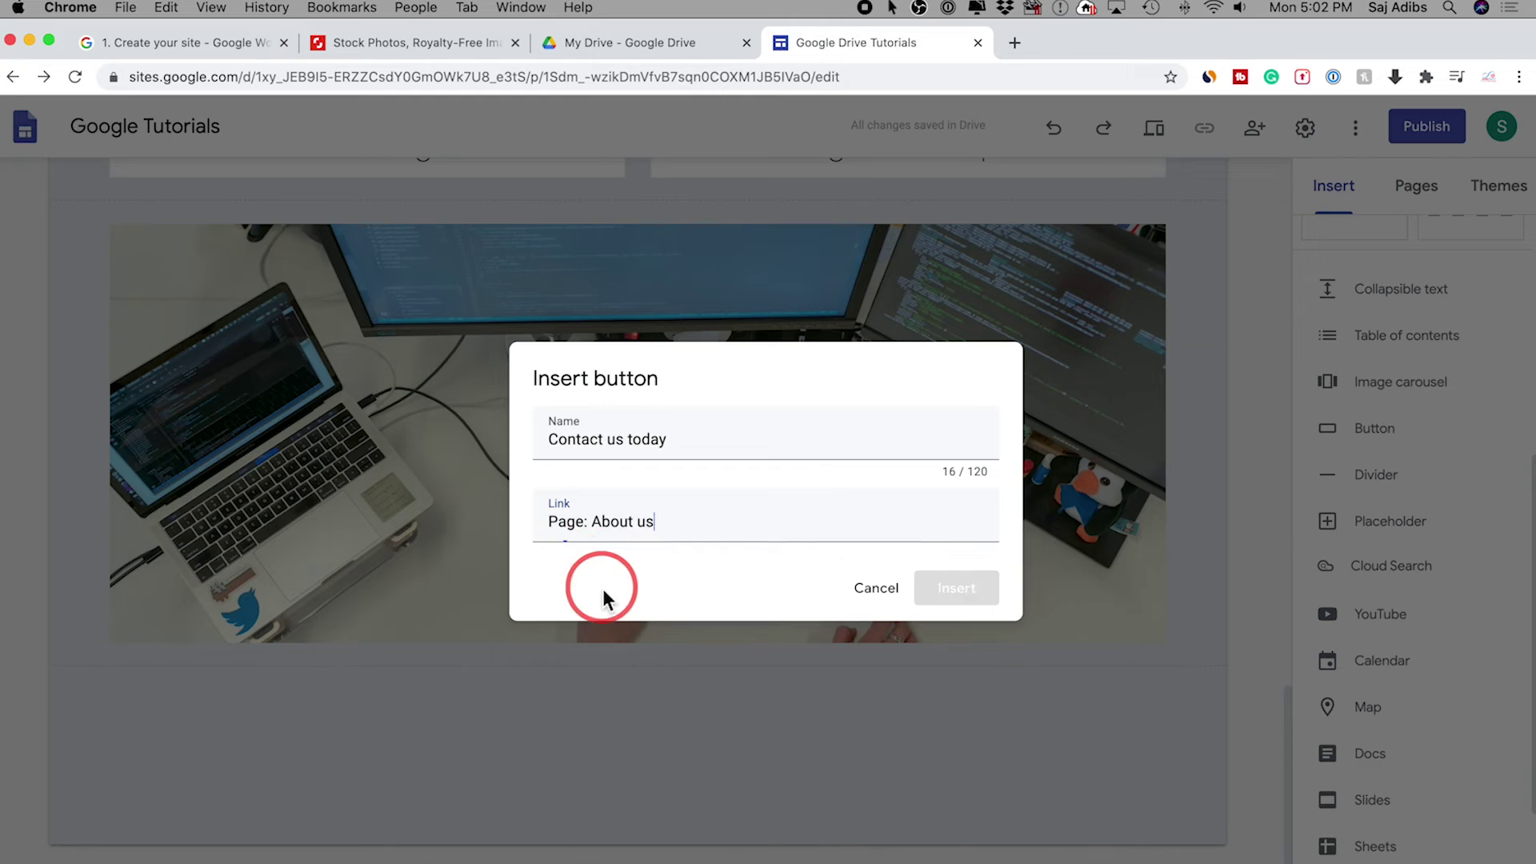
pyautogui.click(968, 604)
# - Try the Outlined and Text button styles, then keep the Filled style
pyautogui.click(282, 644)
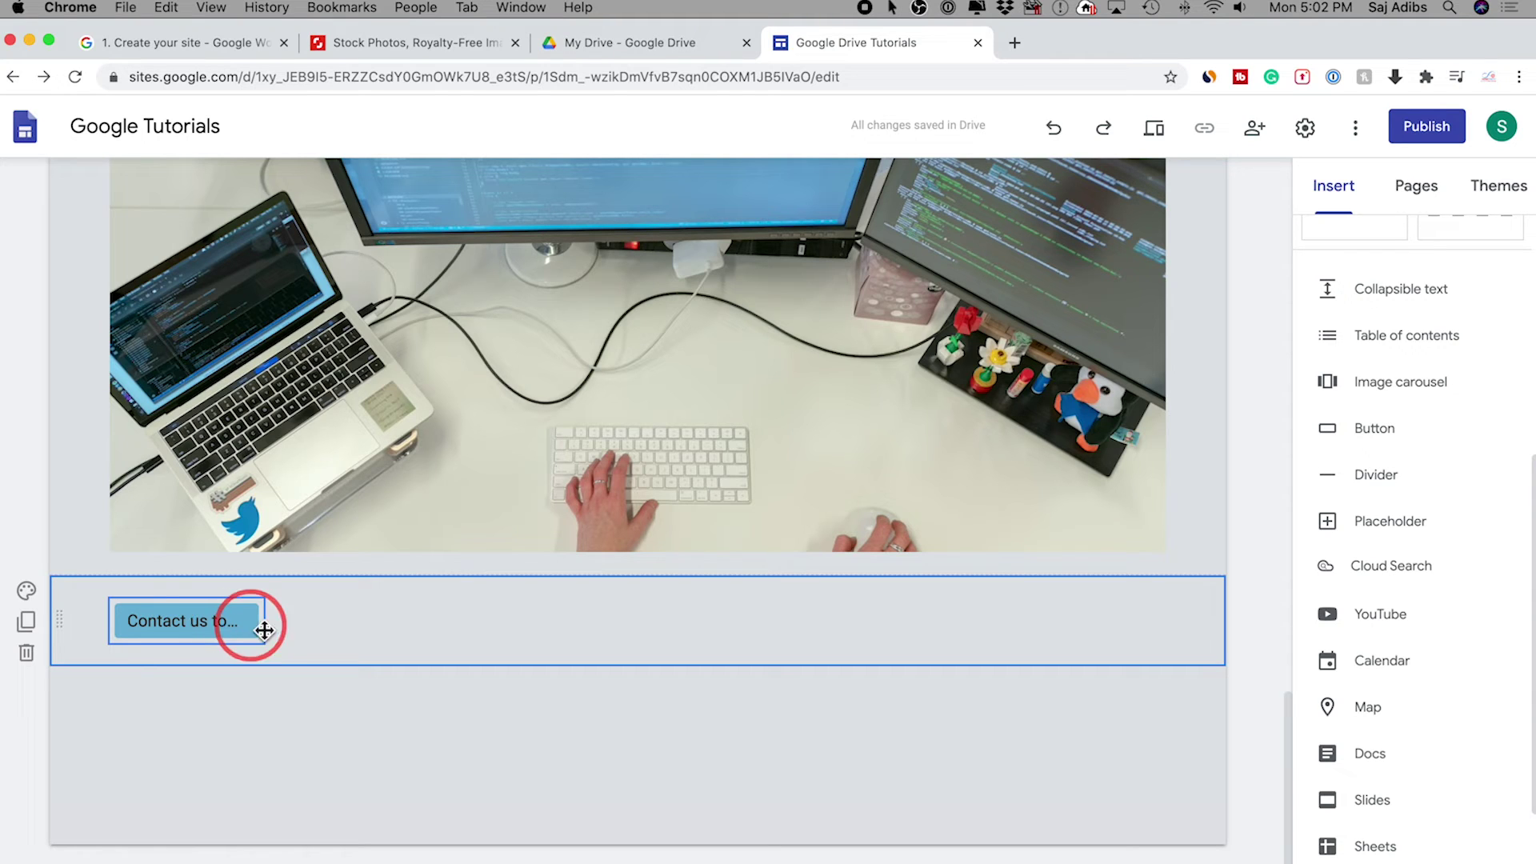
pyautogui.click(232, 628)
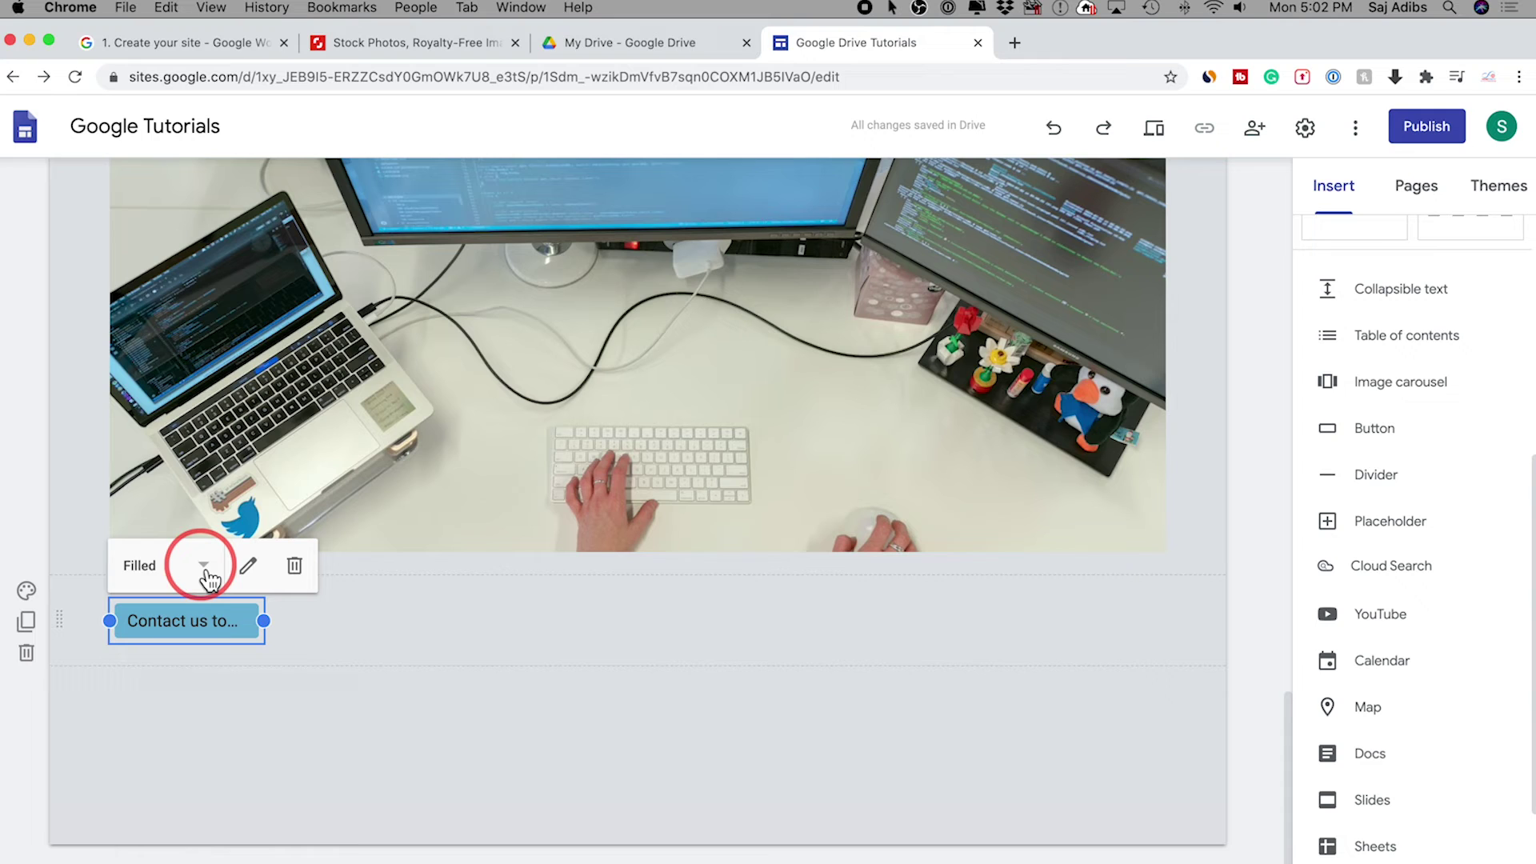
pyautogui.click(205, 570)
pyautogui.click(185, 611)
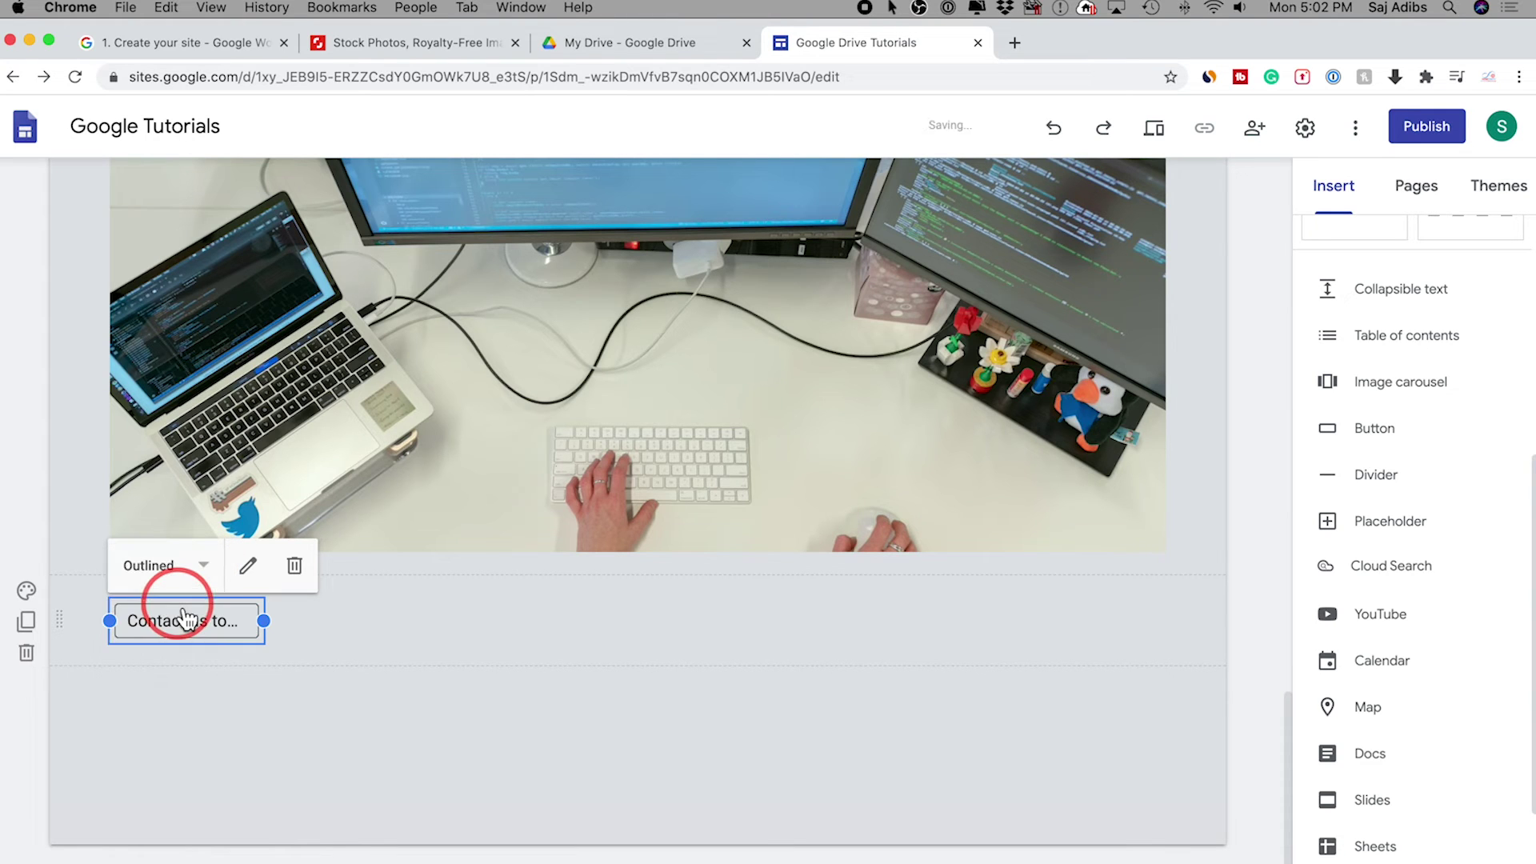
pyautogui.click(213, 583)
pyautogui.click(160, 640)
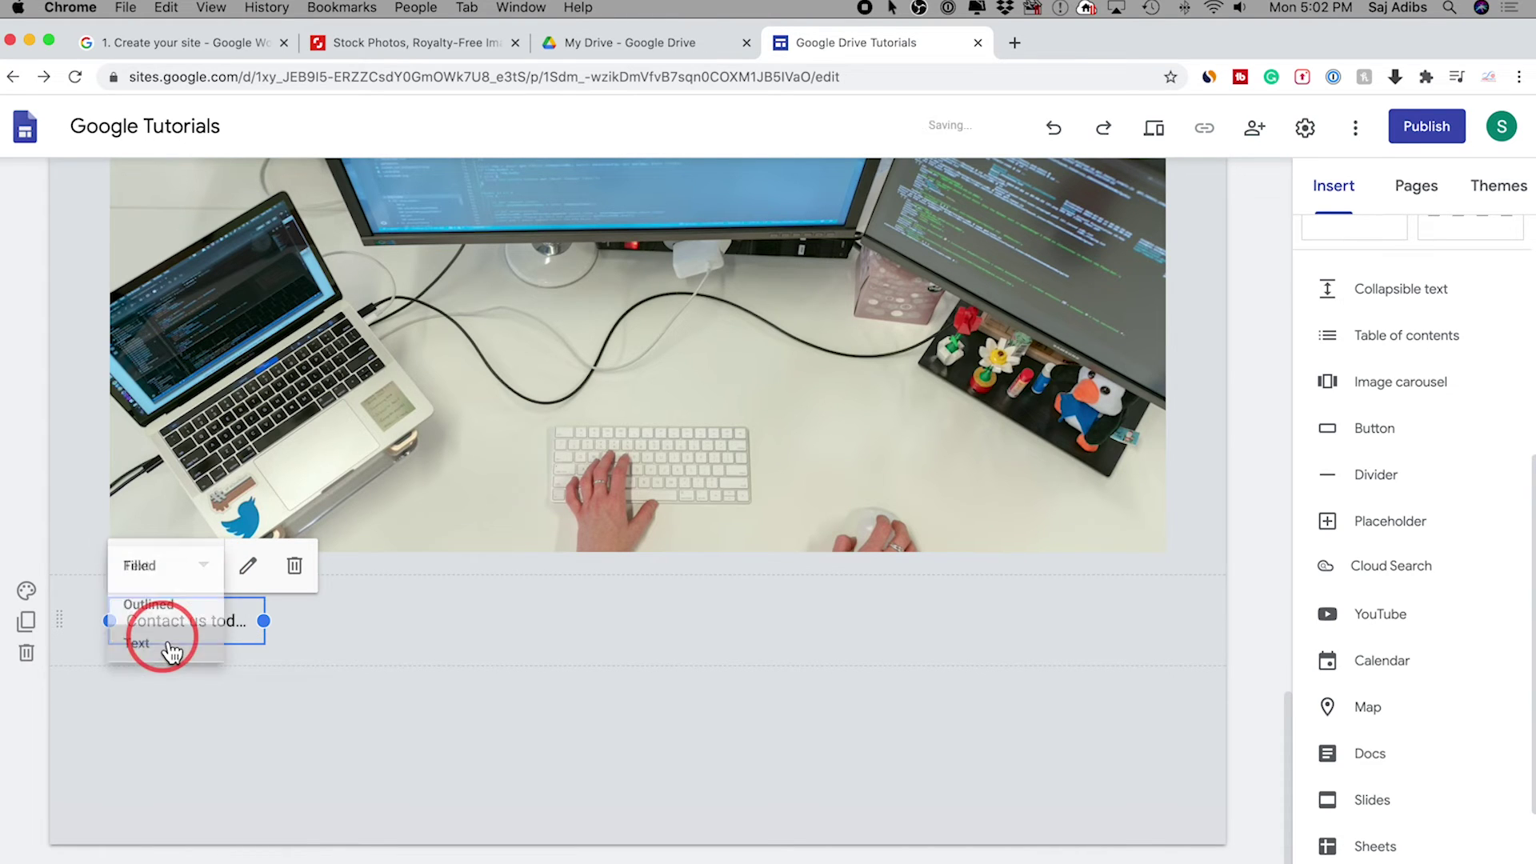
pyautogui.click(193, 564)
pyautogui.click(172, 559)
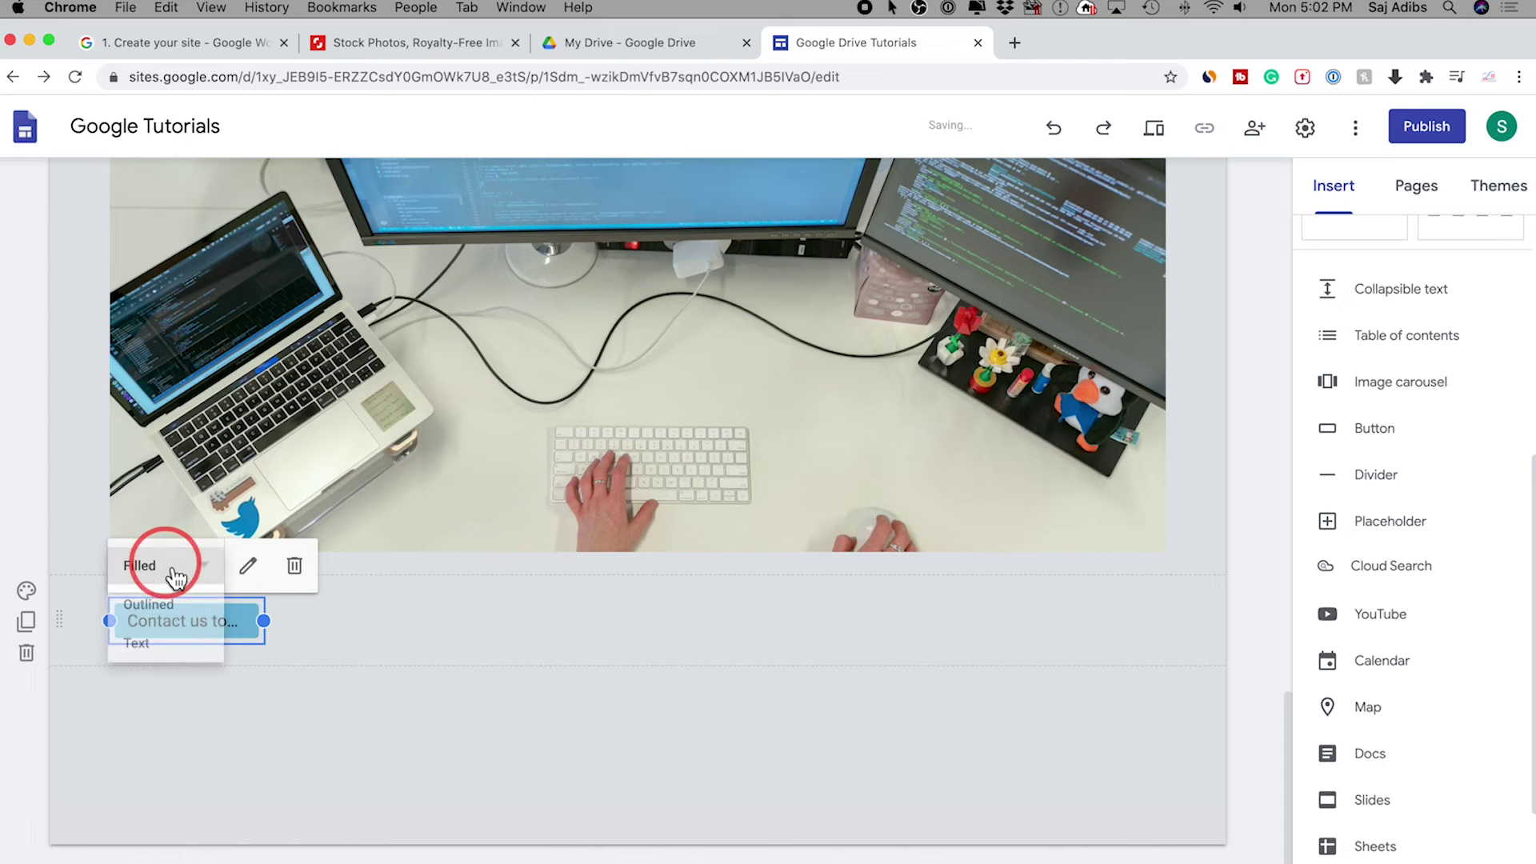
pyautogui.click(248, 567)
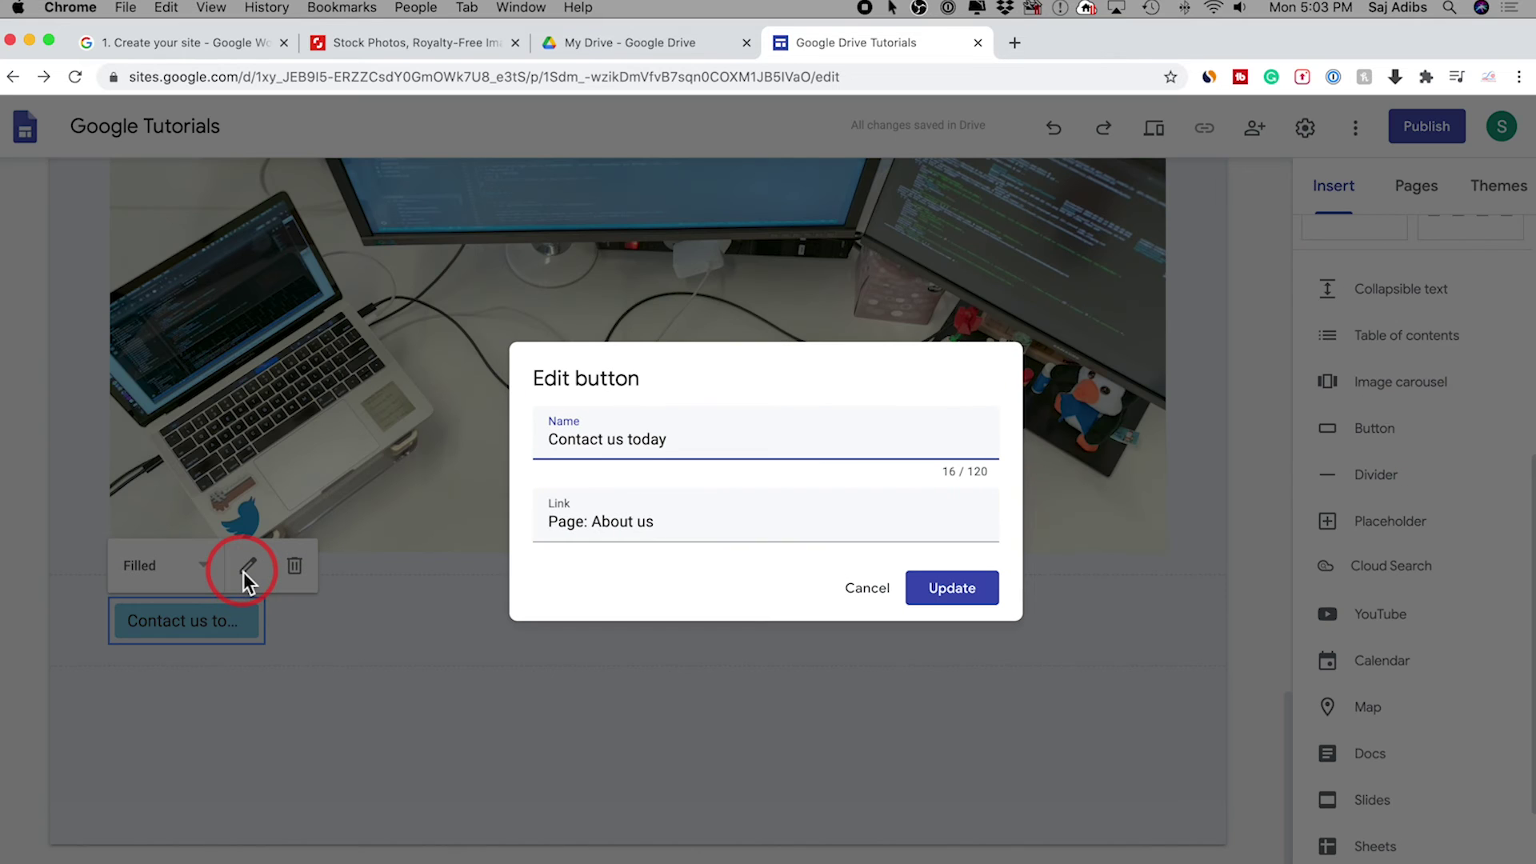
pyautogui.click(868, 588)
# - Move the Contact us today button to the centre of its section
pyautogui.moveTo(172, 624); pyautogui.dragTo(680, 637)
pyautogui.click(724, 656)
pyautogui.moveTo(774, 730)
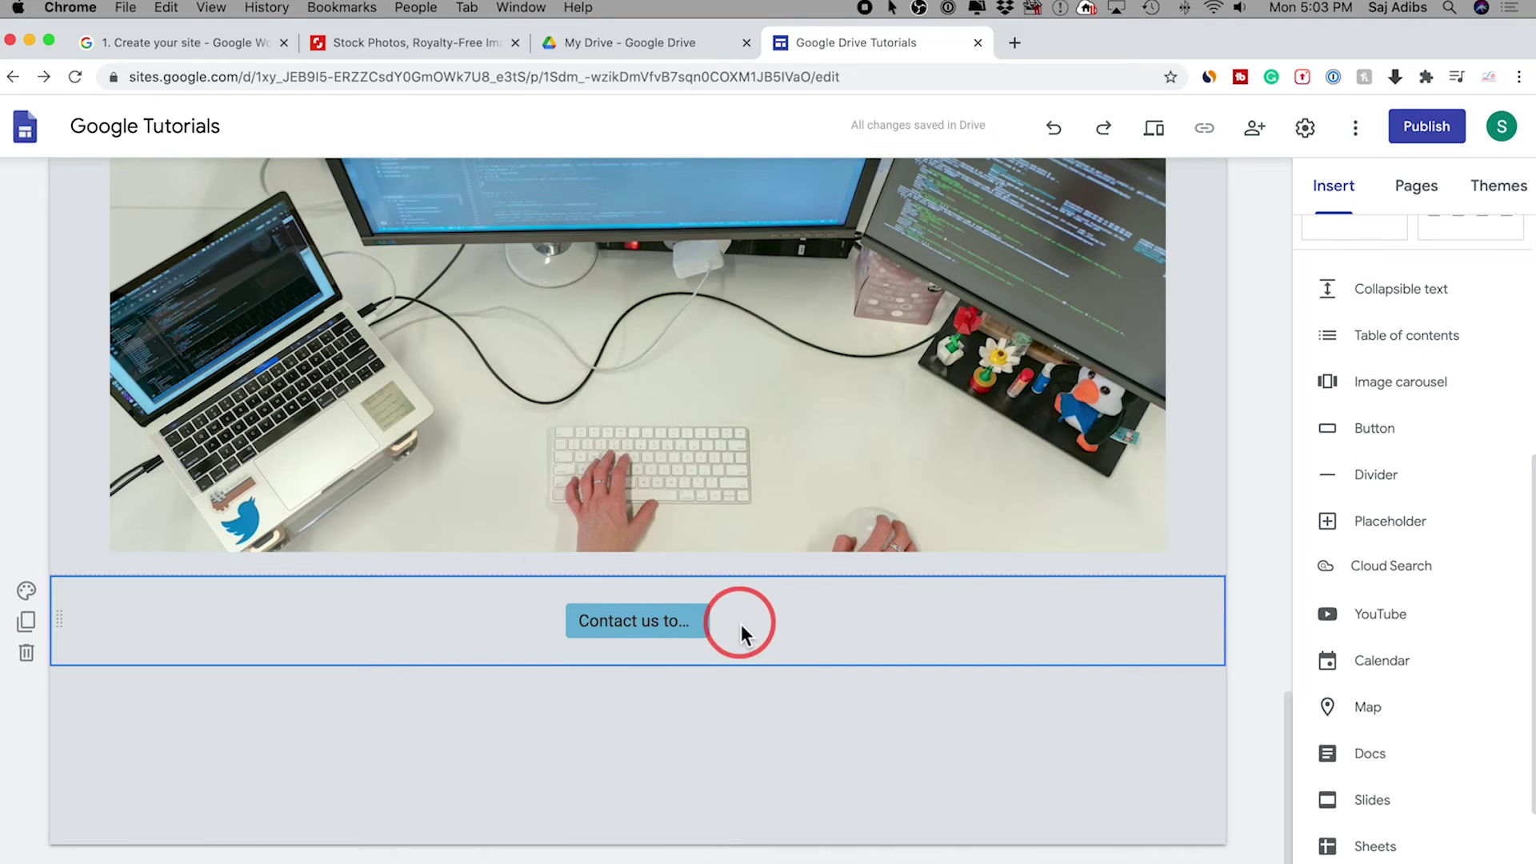
pyautogui.scroll(2, 740, 634)
pyautogui.scroll(-2, 740, 635)
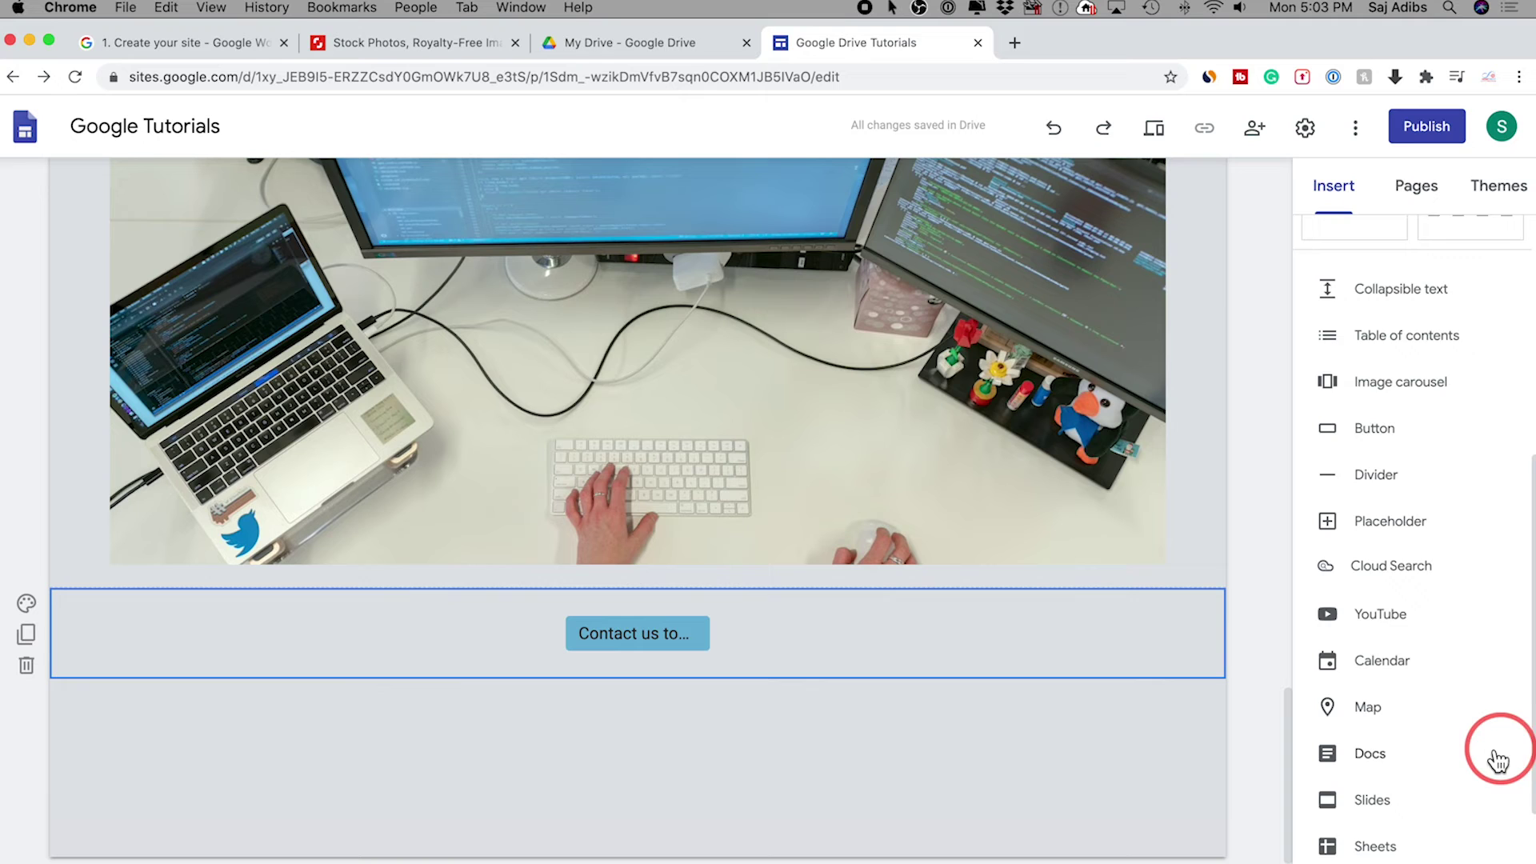
# - Embed the recent tutorial Google Doc below the button and shrink it to half the page width
pyautogui.scroll(-2, 1520, 767)
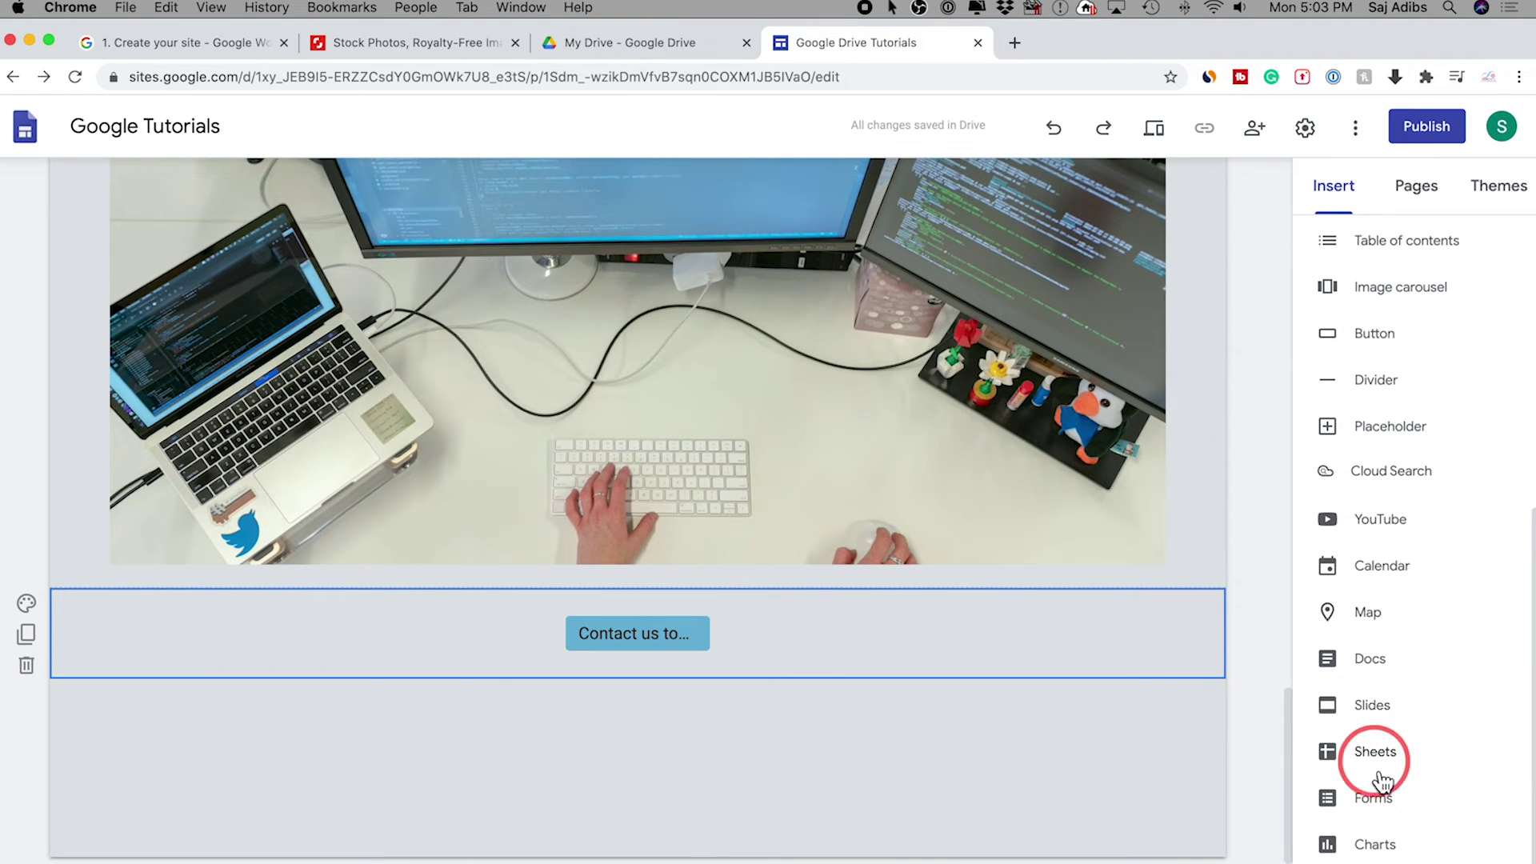
pyautogui.click(1356, 671)
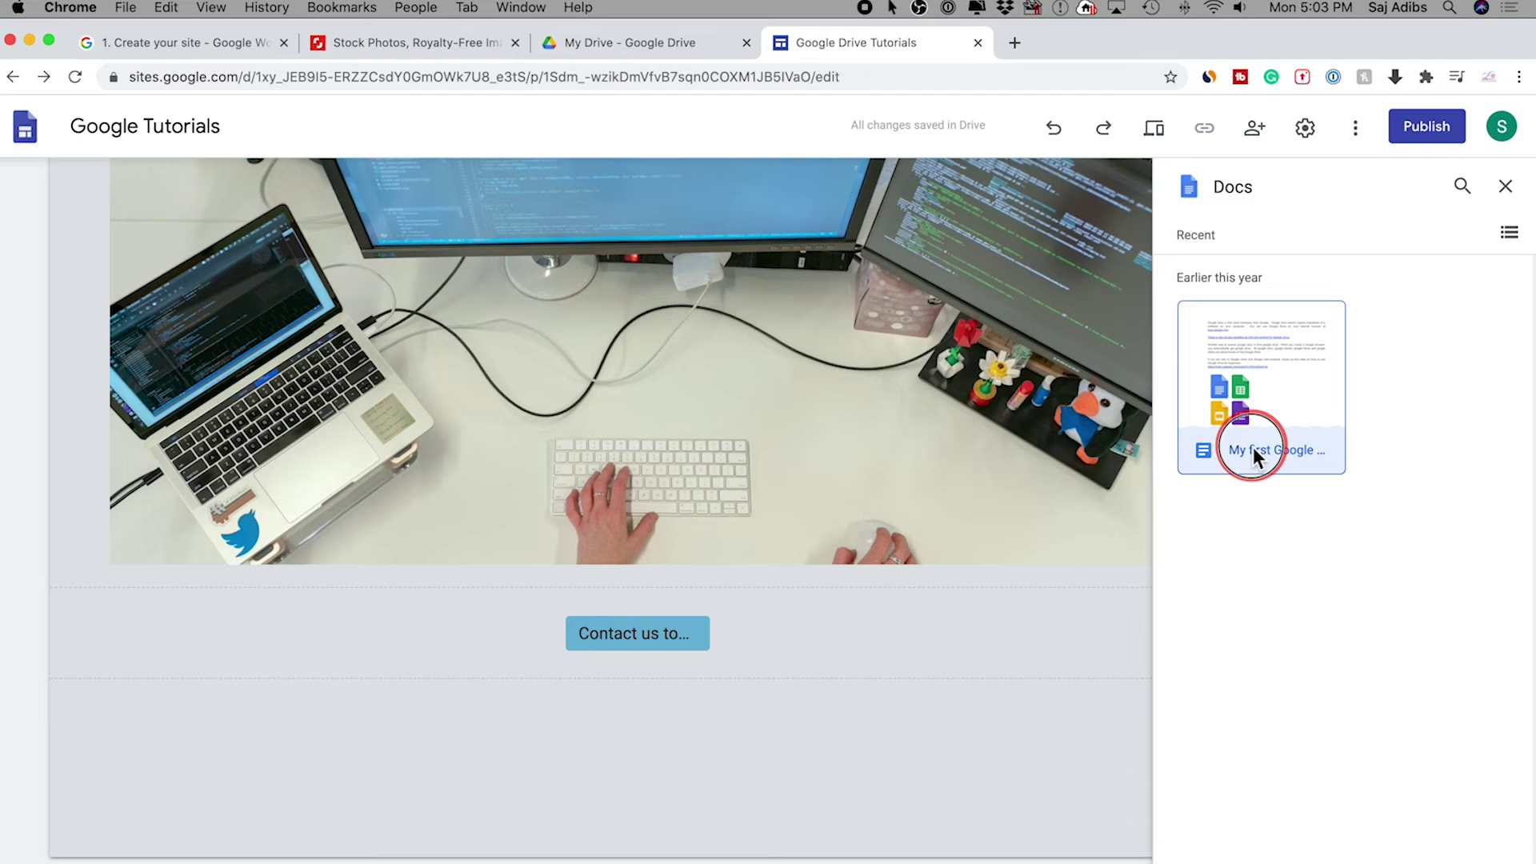
pyautogui.click(1254, 451)
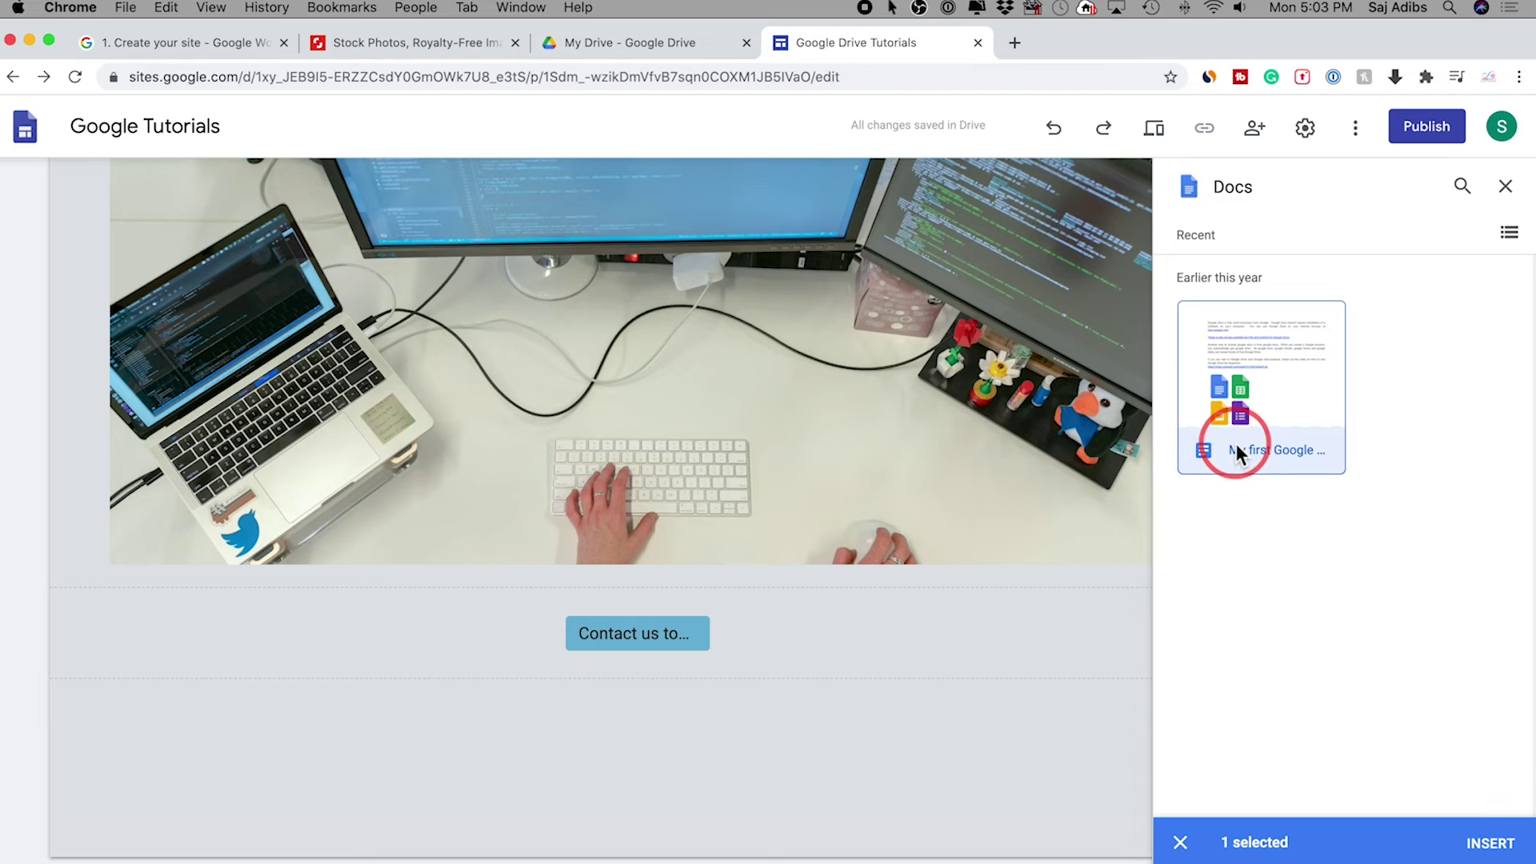
pyautogui.click(1490, 844)
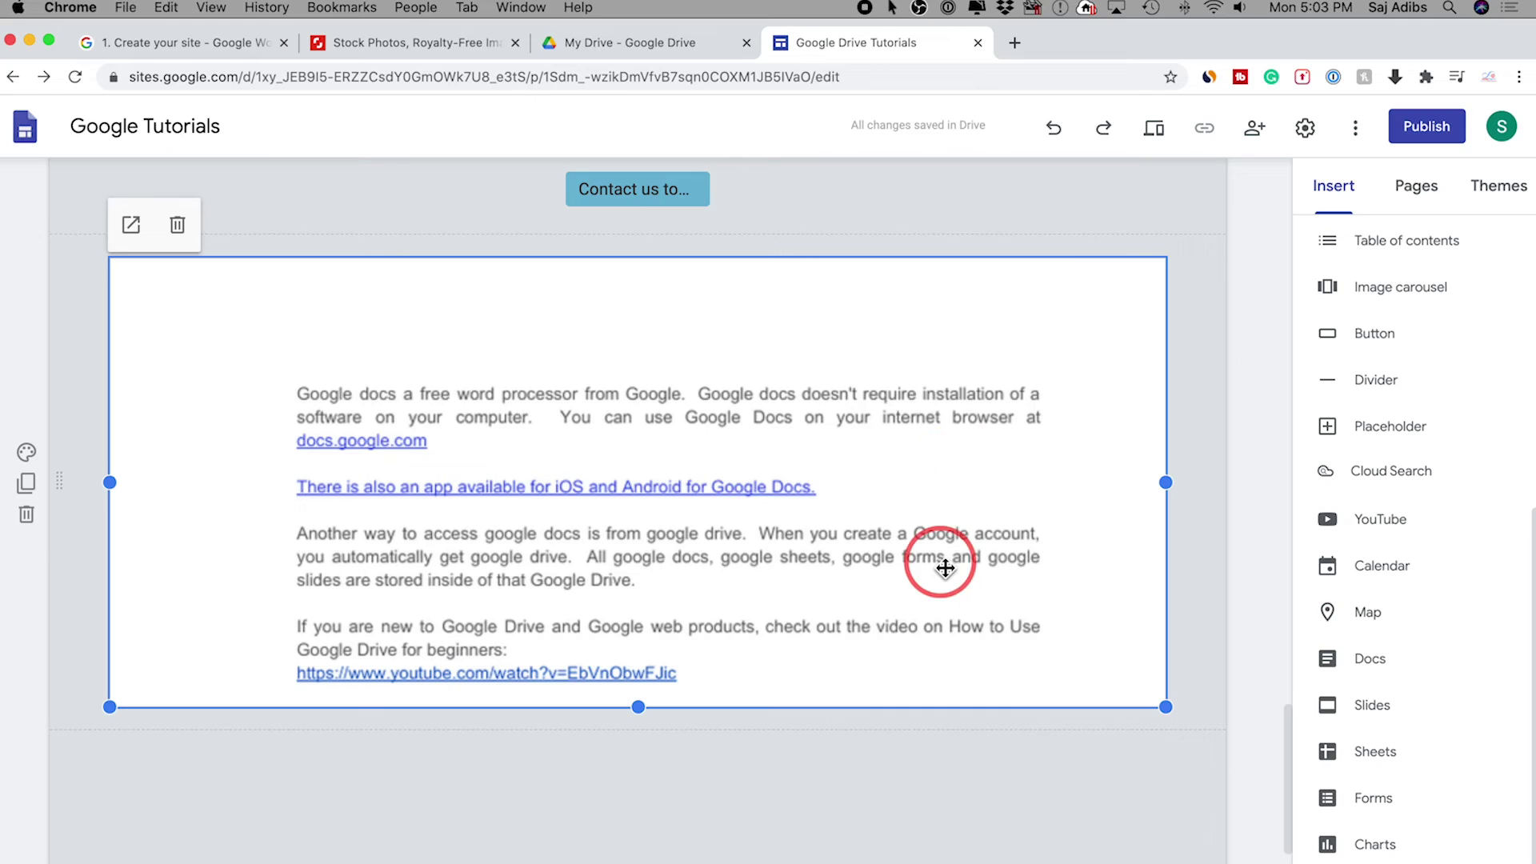
pyautogui.scroll(5, 946, 568)
pyautogui.scroll(-15, 946, 568)
pyautogui.scroll(-20, 946, 568)
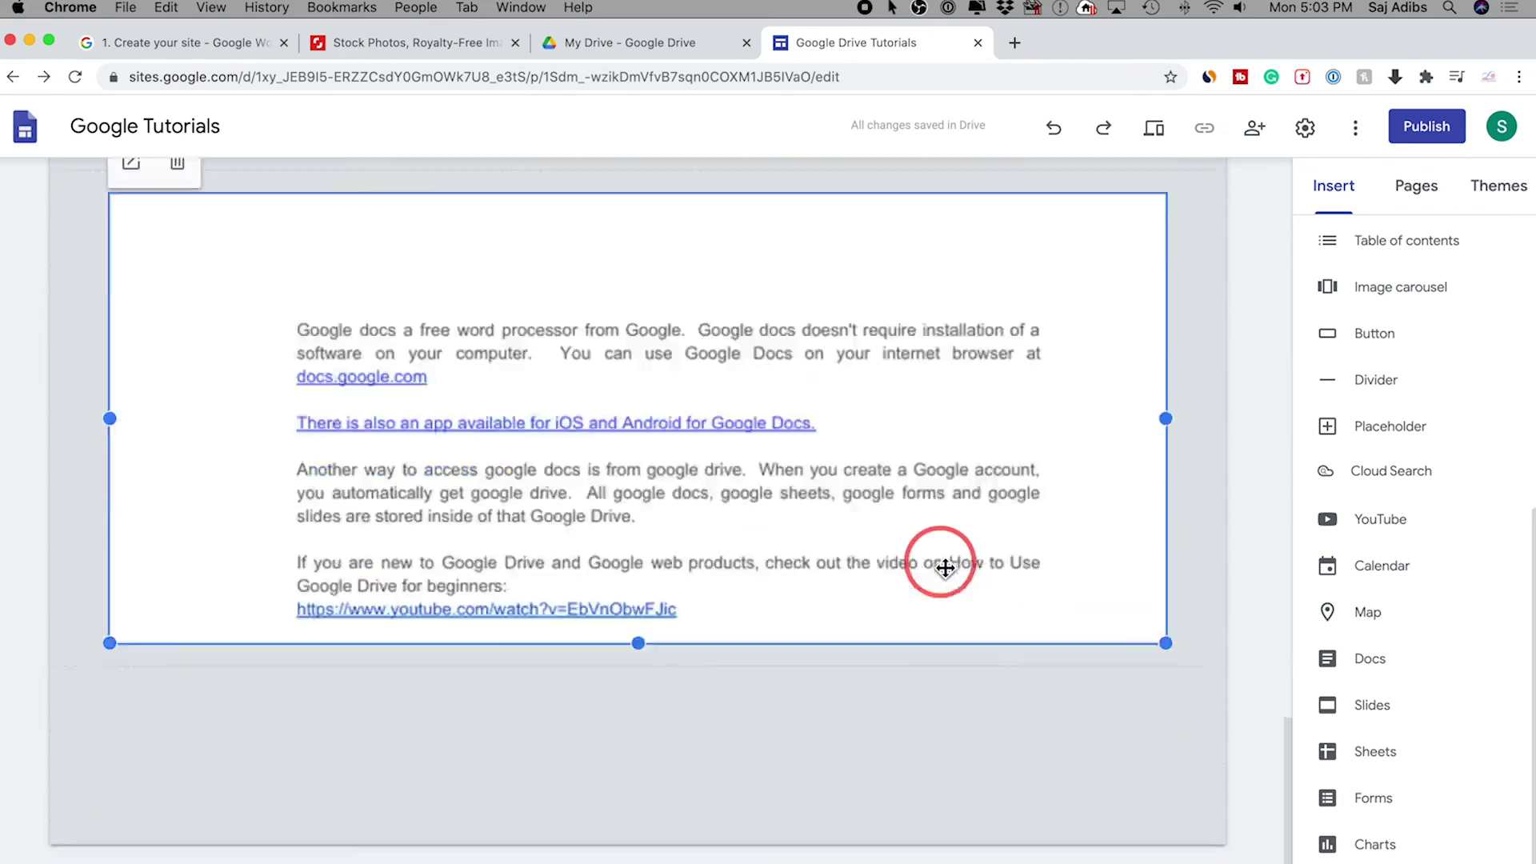
pyautogui.moveTo(1167, 419); pyautogui.dragTo(587, 448)
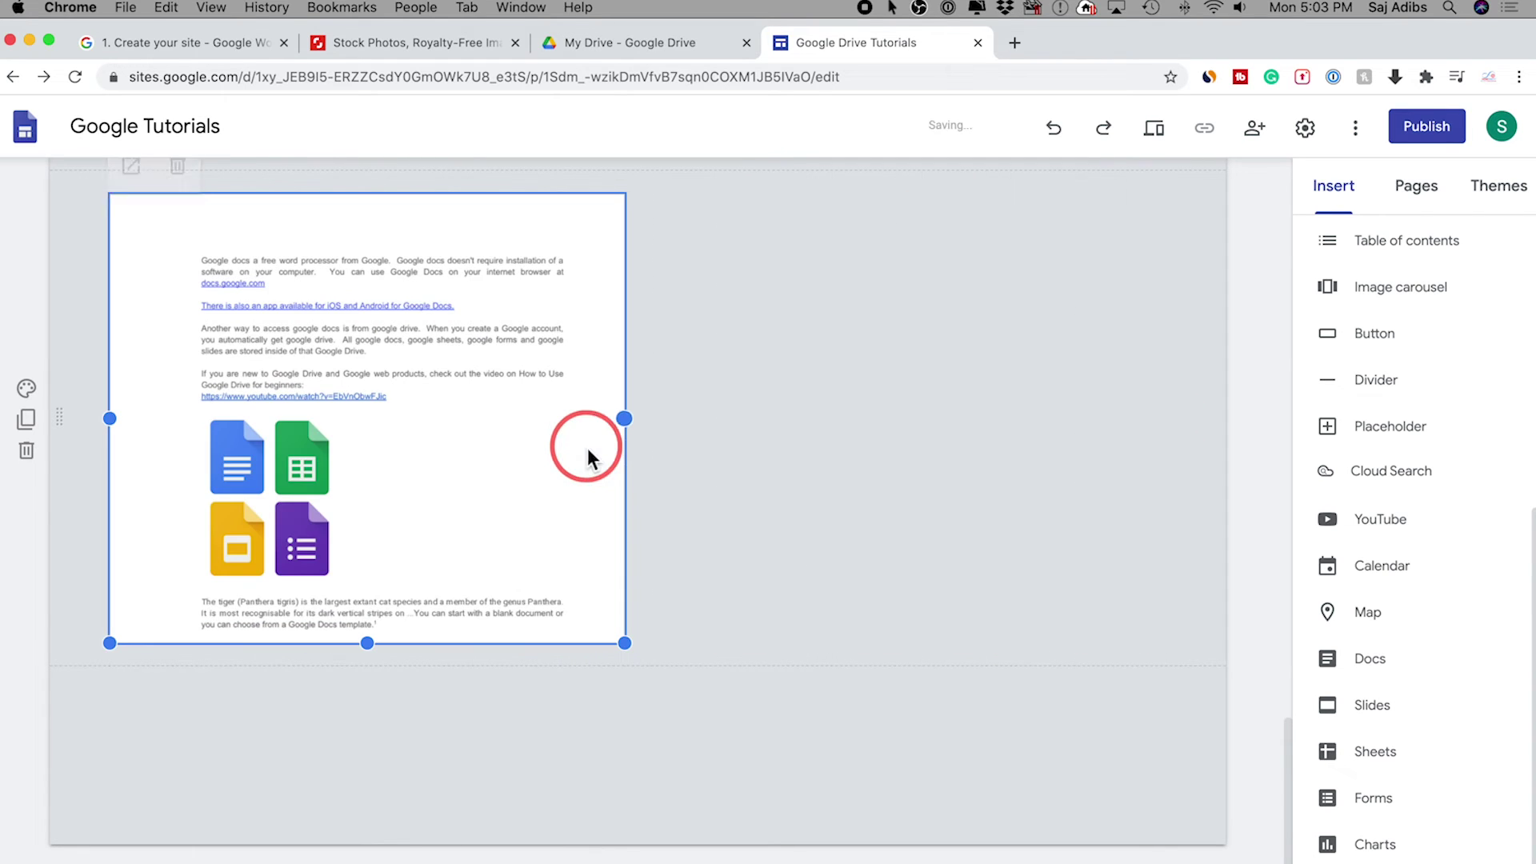
# - Embed the first recent Google Slides presentation beside the document and enlarge it
pyautogui.click(1355, 709)
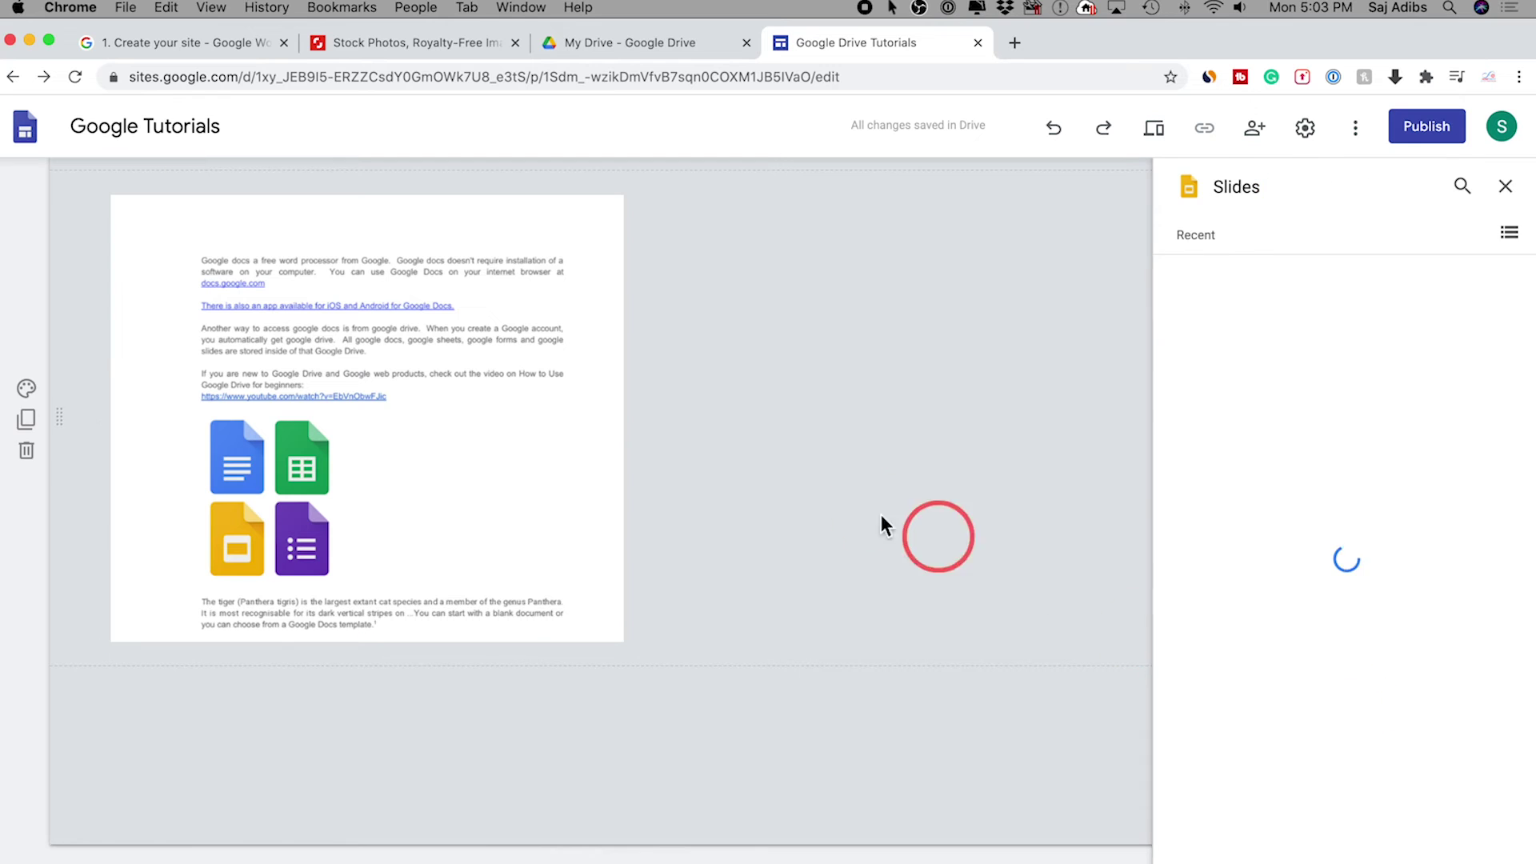
pyautogui.click(1290, 445)
pyautogui.click(1490, 836)
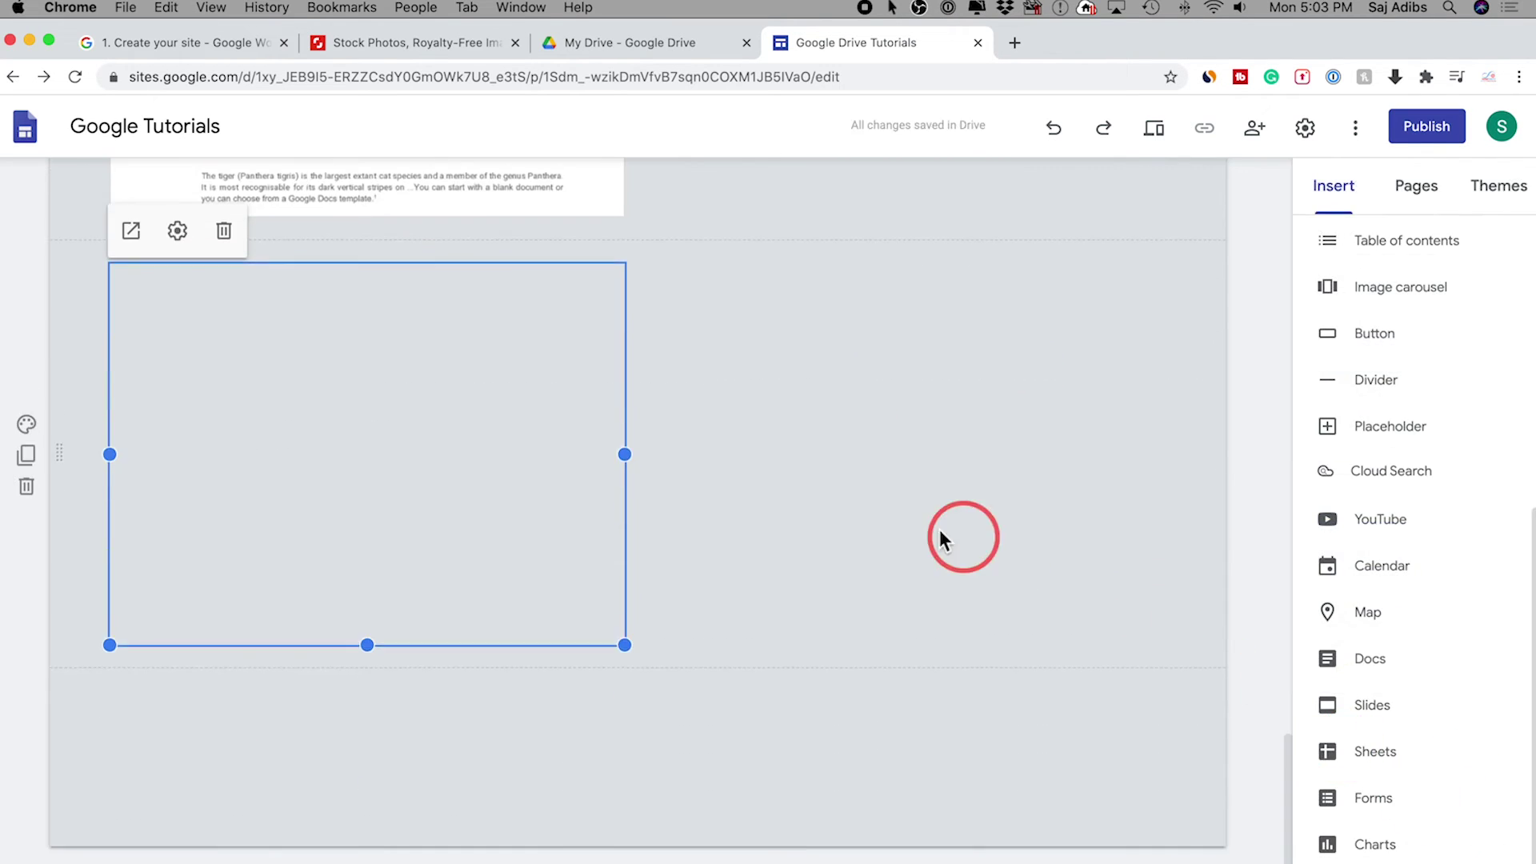
pyautogui.scroll(3, 617, 472)
pyautogui.moveTo(558, 686); pyautogui.dragTo(841, 340)
pyautogui.moveTo(987, 696); pyautogui.dragTo(1114, 744)
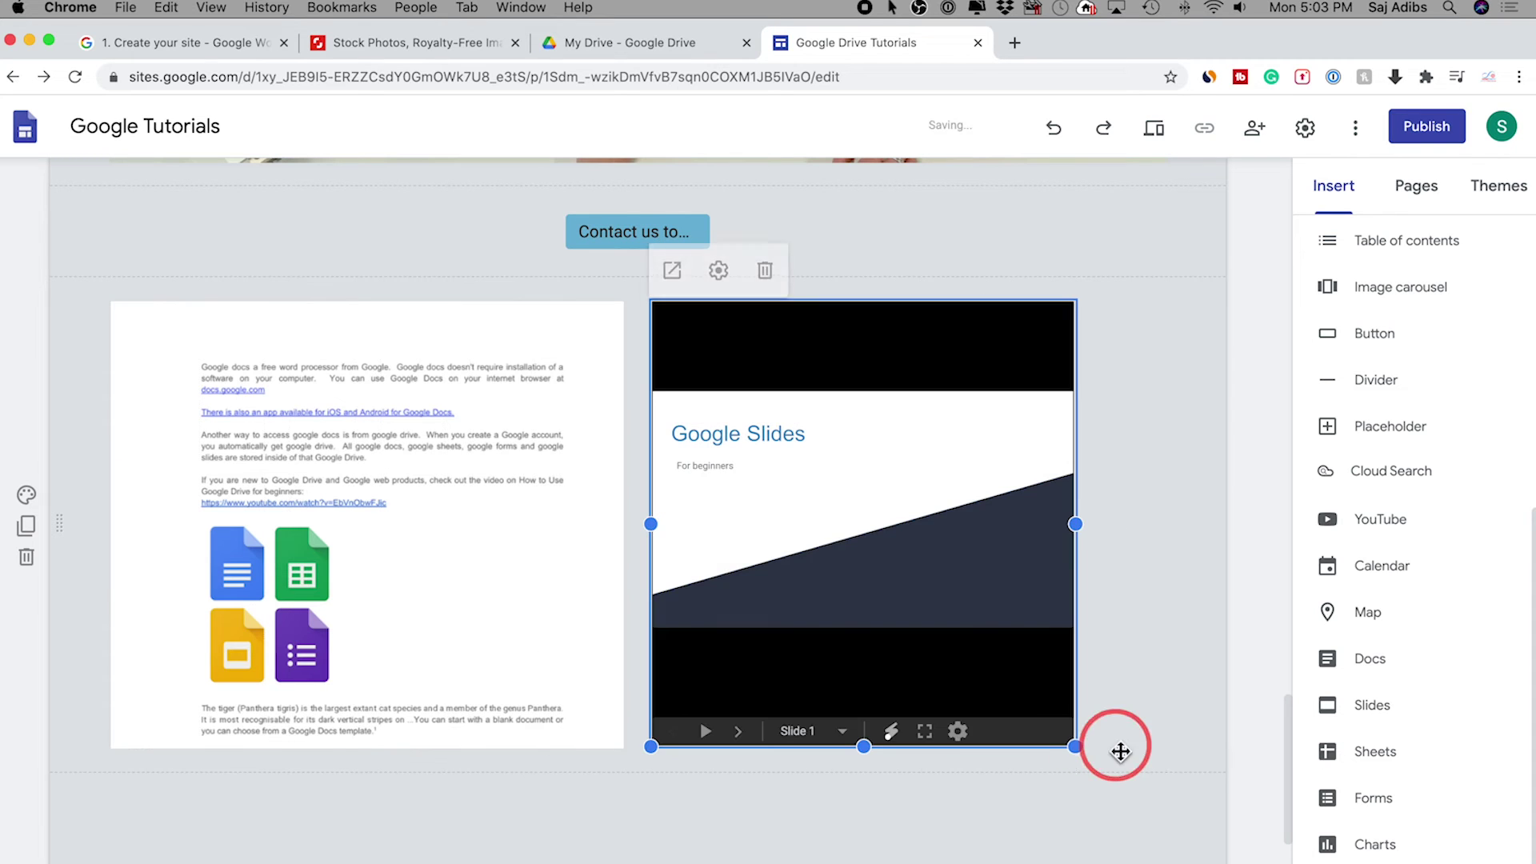
pyautogui.click(853, 249)
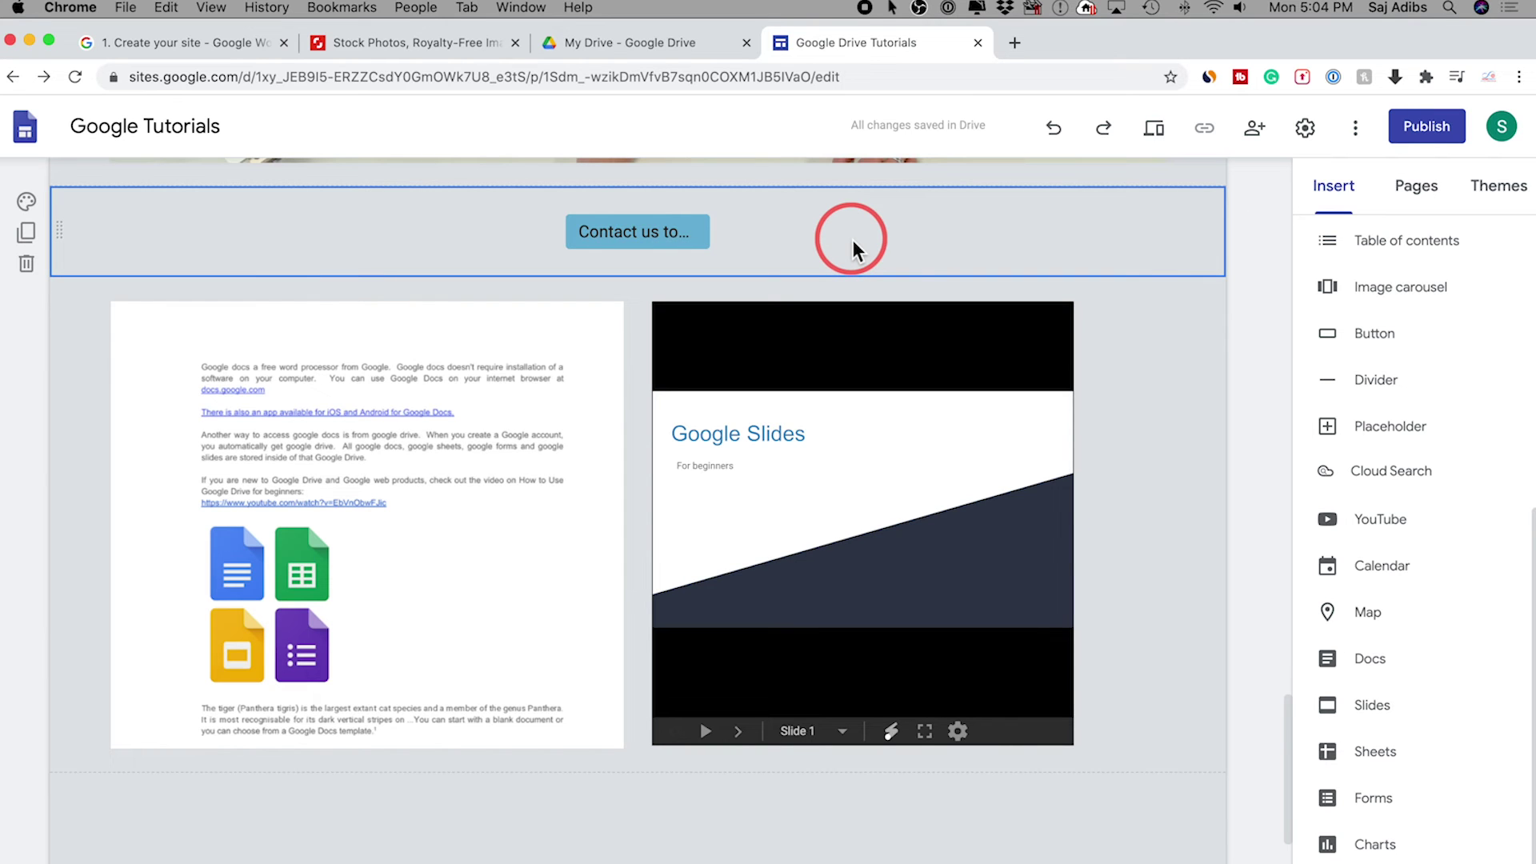
# - Insert a divider below the Forms and Workspace video cards
pyautogui.scroll(3, 1274, 472)
pyautogui.scroll(10, 1053, 423)
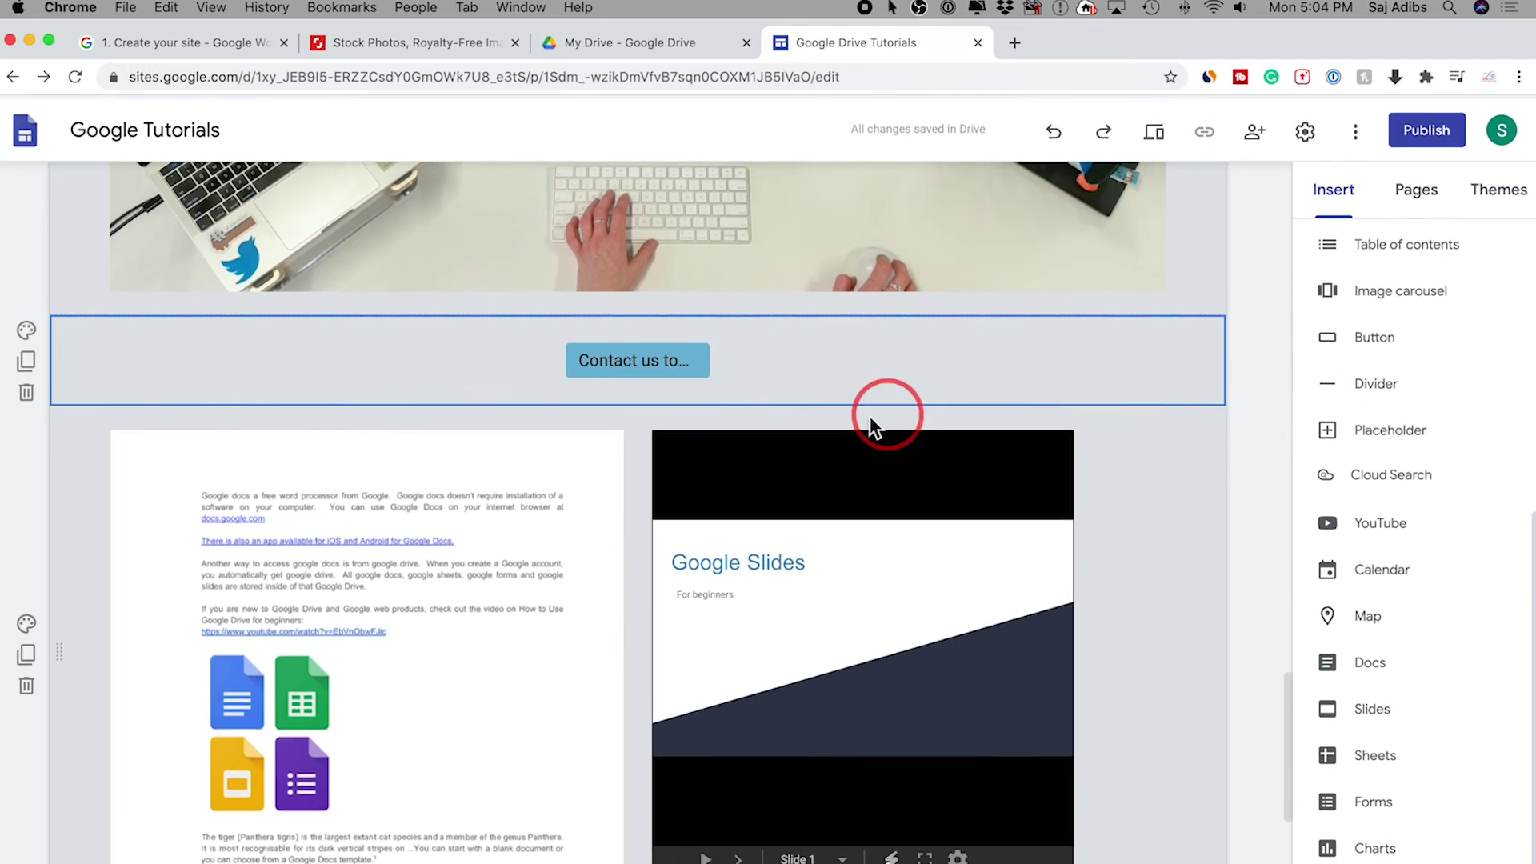
pyautogui.scroll(-1, 851, 560)
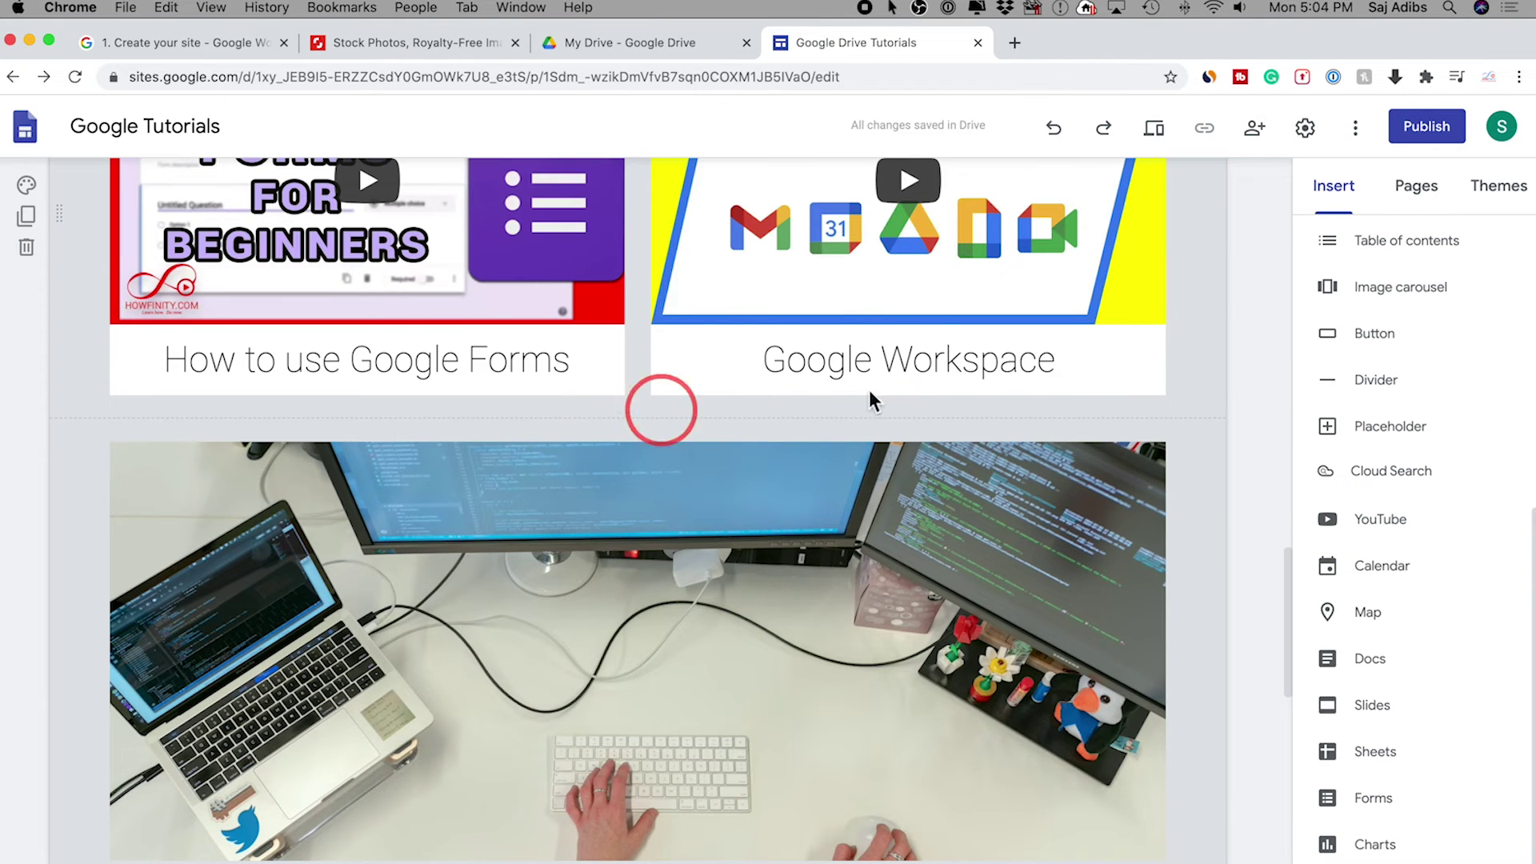
pyautogui.click(1405, 384)
pyautogui.scroll(3, 720, 291)
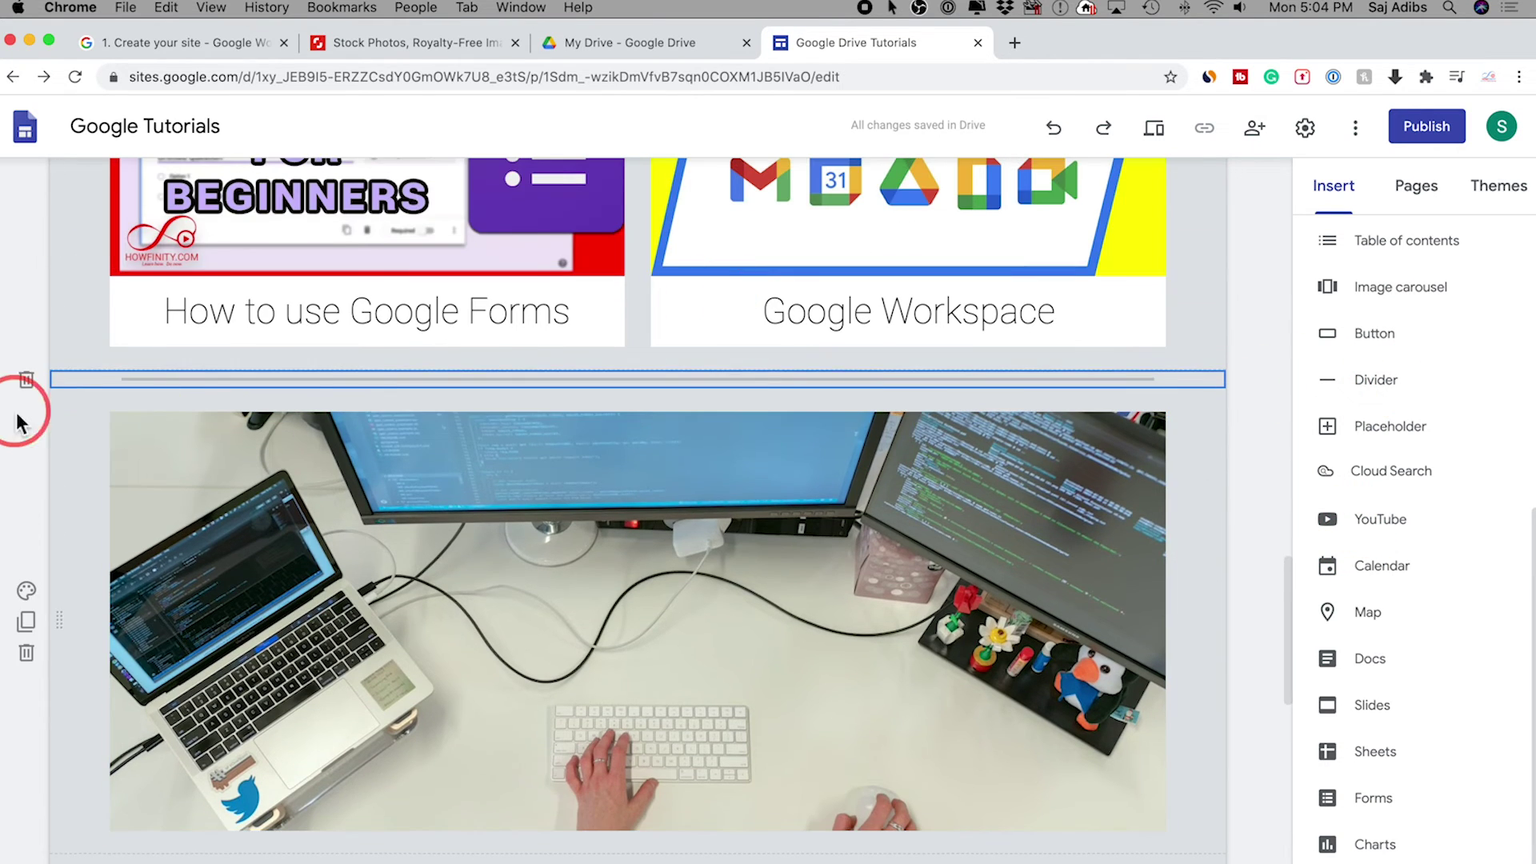
pyautogui.click(1269, 335)
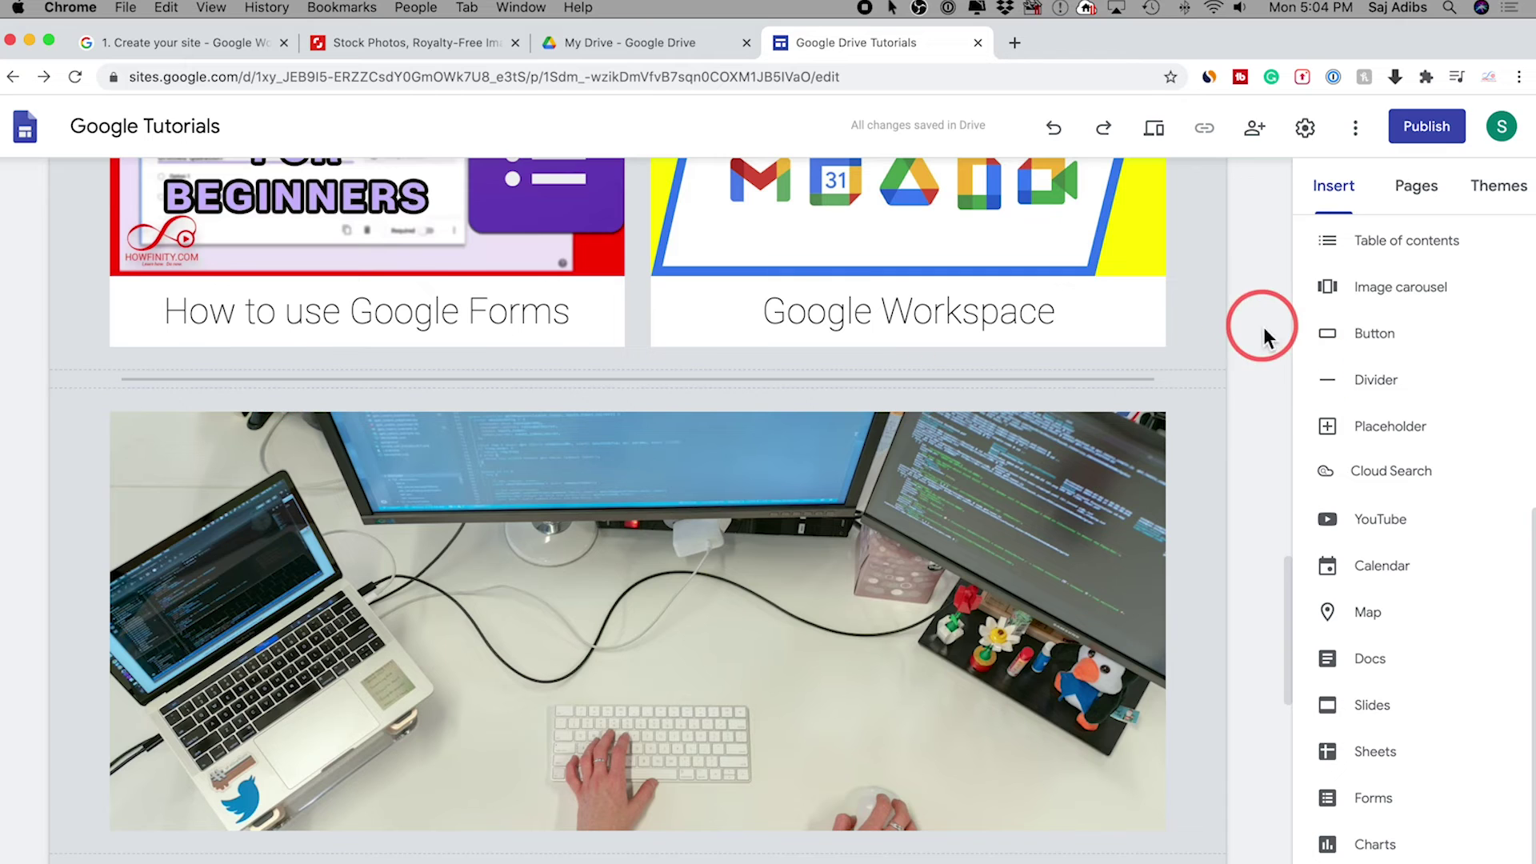
# - Create an image carousel from the three uploaded pexels photos
pyautogui.scroll(-10, 1222, 432)
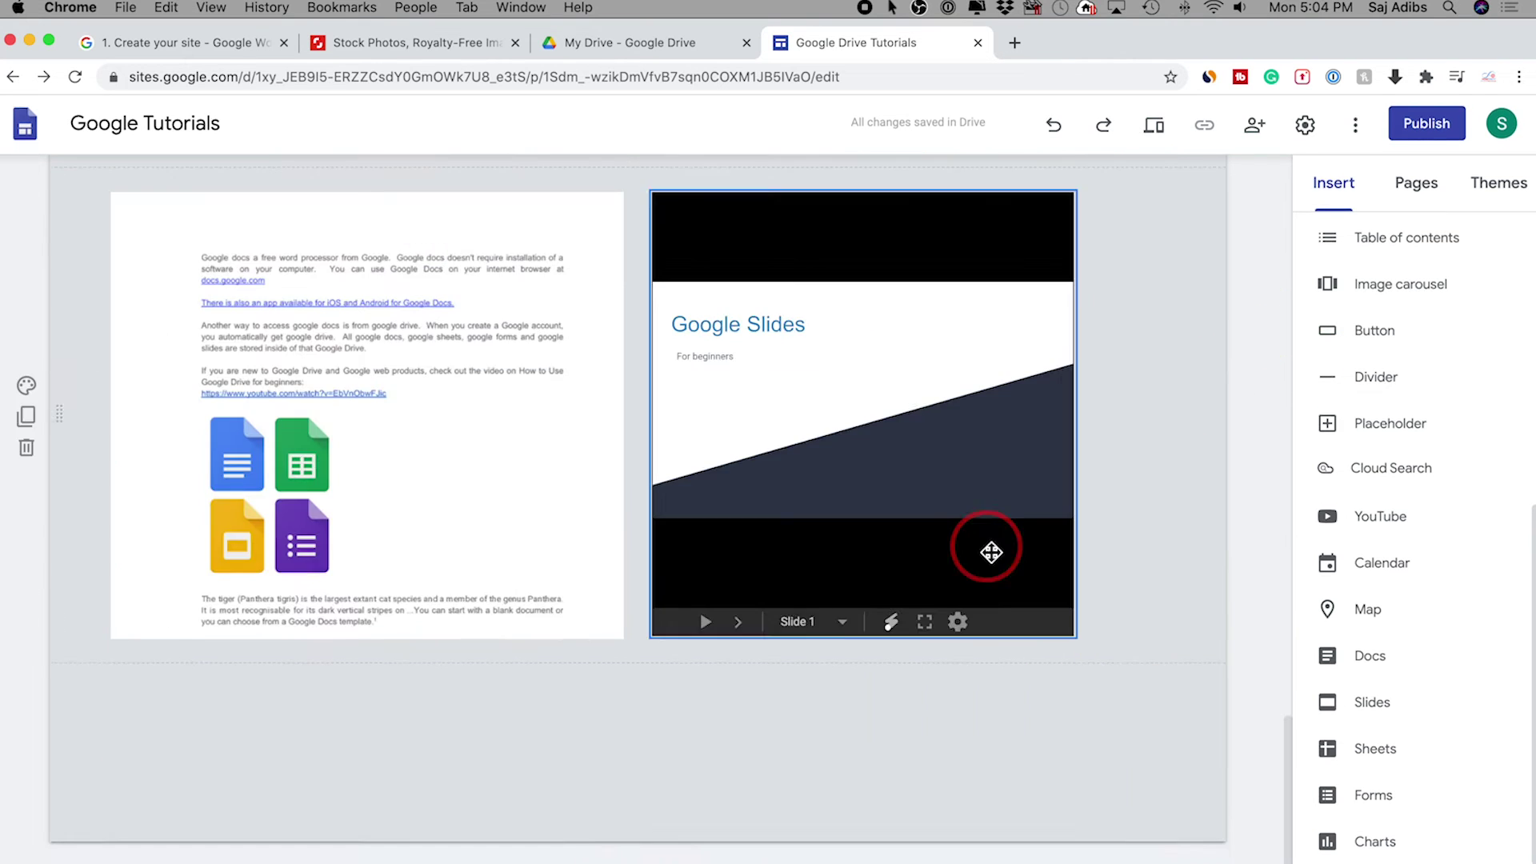
pyautogui.click(1399, 296)
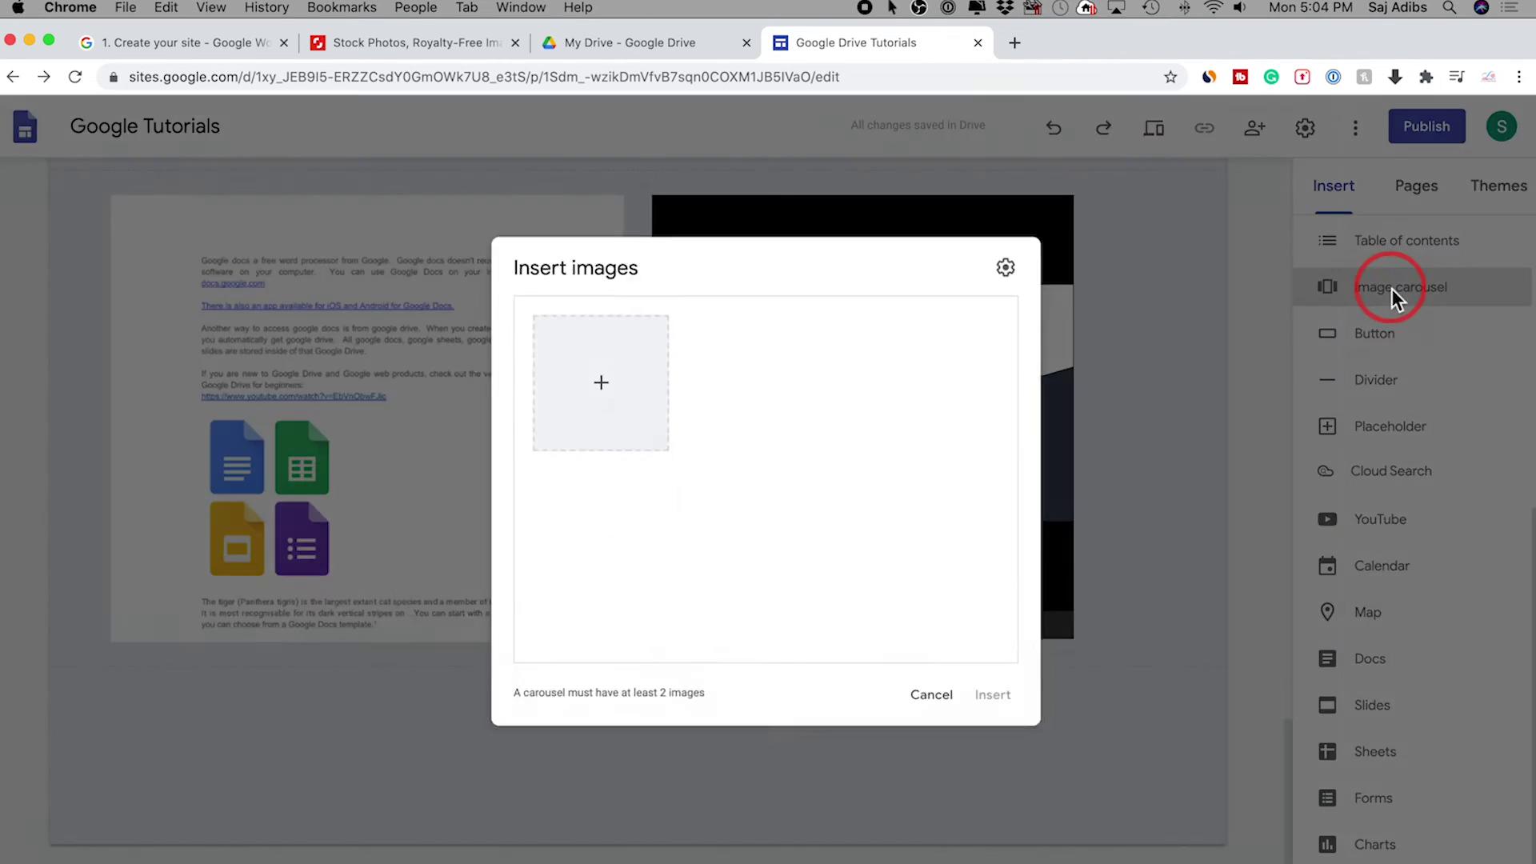
pyautogui.click(599, 386)
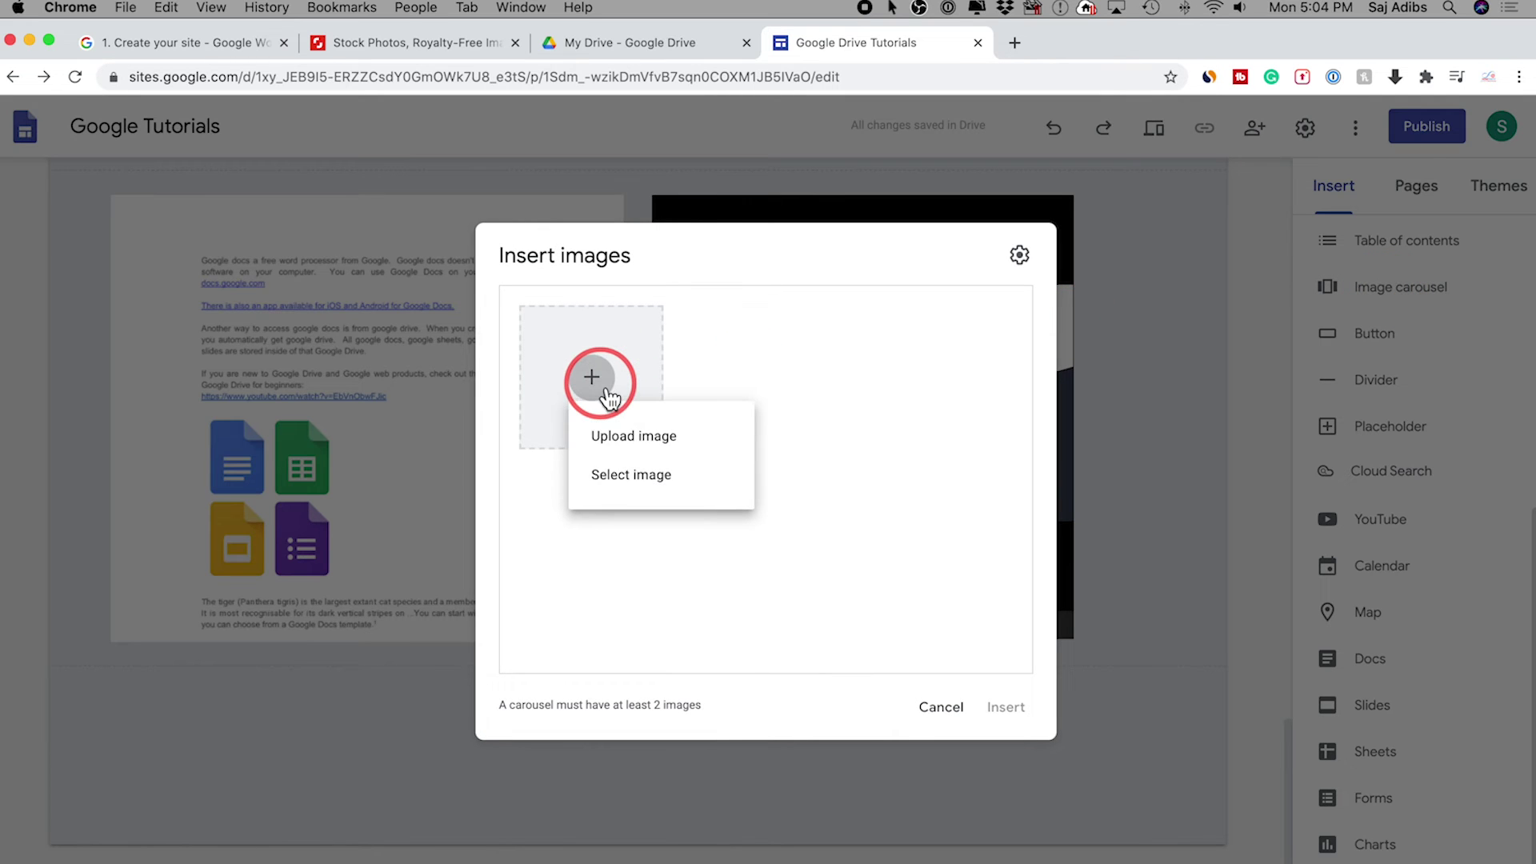
pyautogui.click(628, 447)
pyautogui.moveTo(335, 216); pyautogui.dragTo(338, 169)
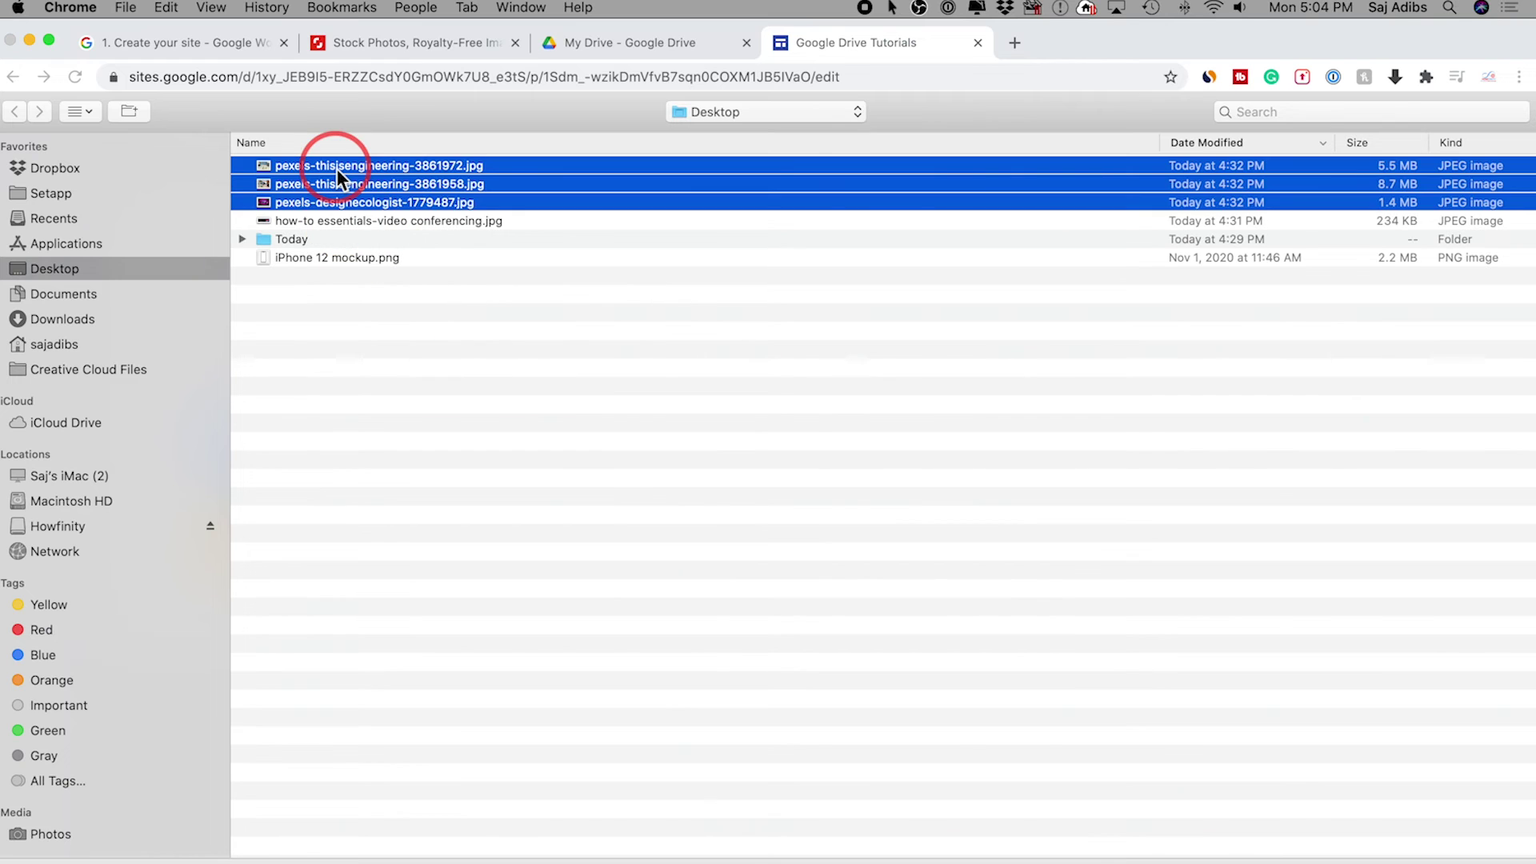
pyautogui.press('Return')
pyautogui.click(1009, 707)
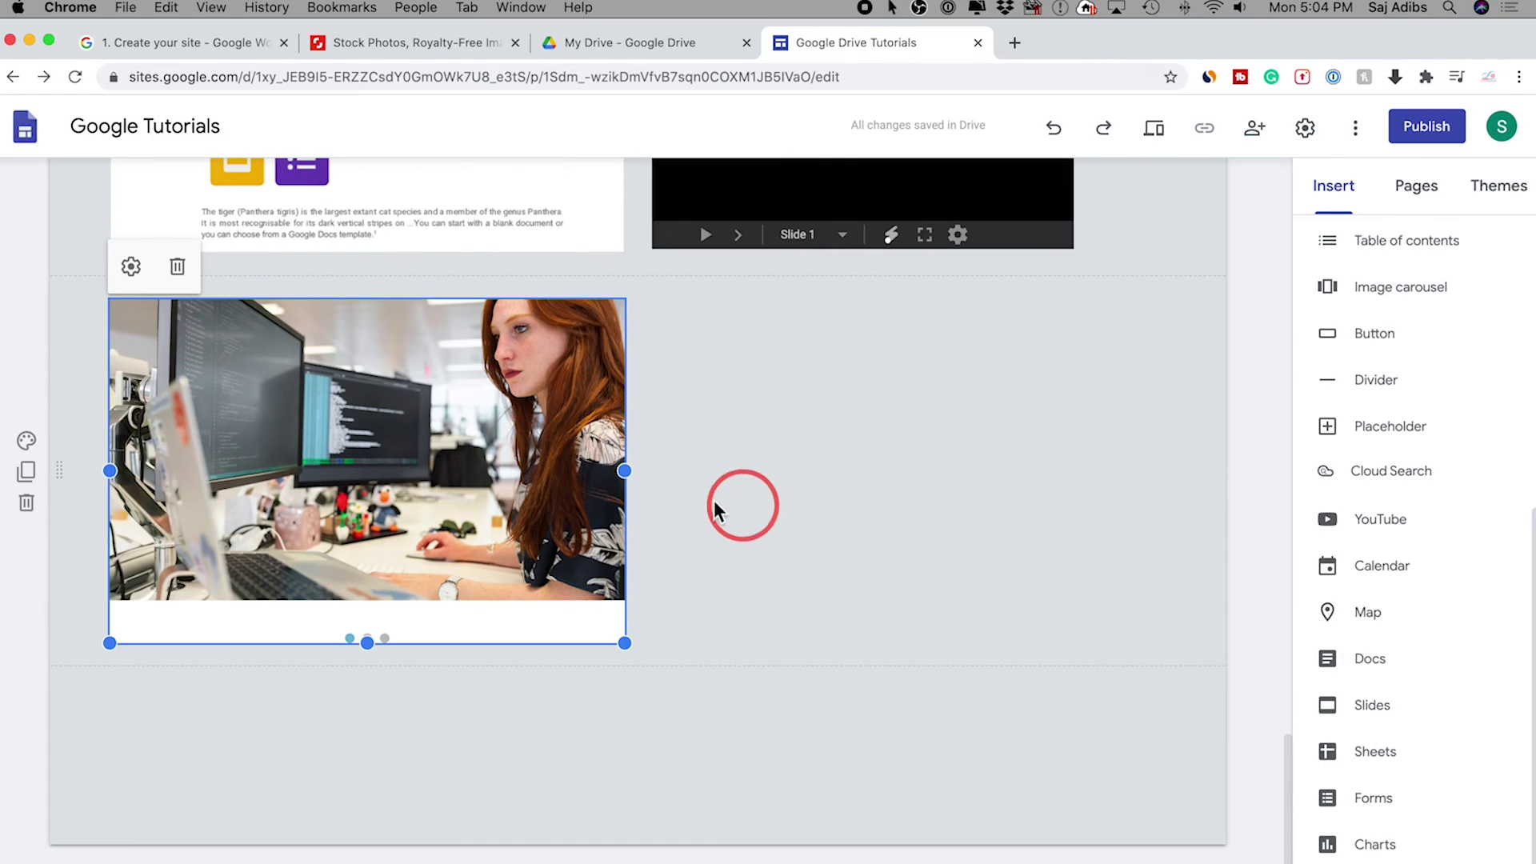
# - Widen the carousel to full page width and make it taller
pyautogui.moveTo(627, 472); pyautogui.dragTo(1075, 481)
pyautogui.moveTo(590, 641); pyautogui.dragTo(589, 820)
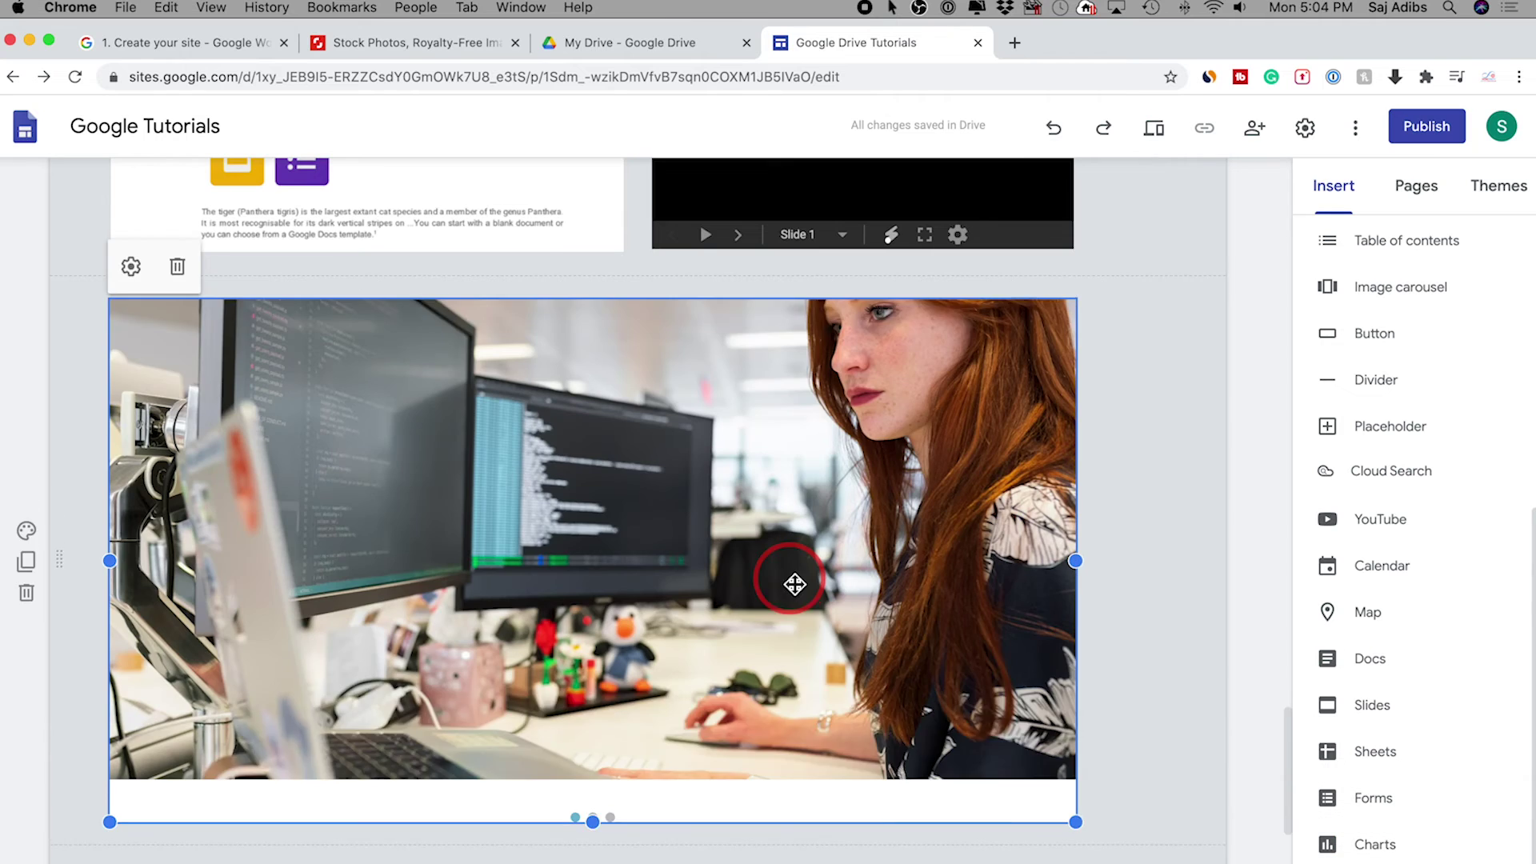
pyautogui.scroll(-3, 564, 665)
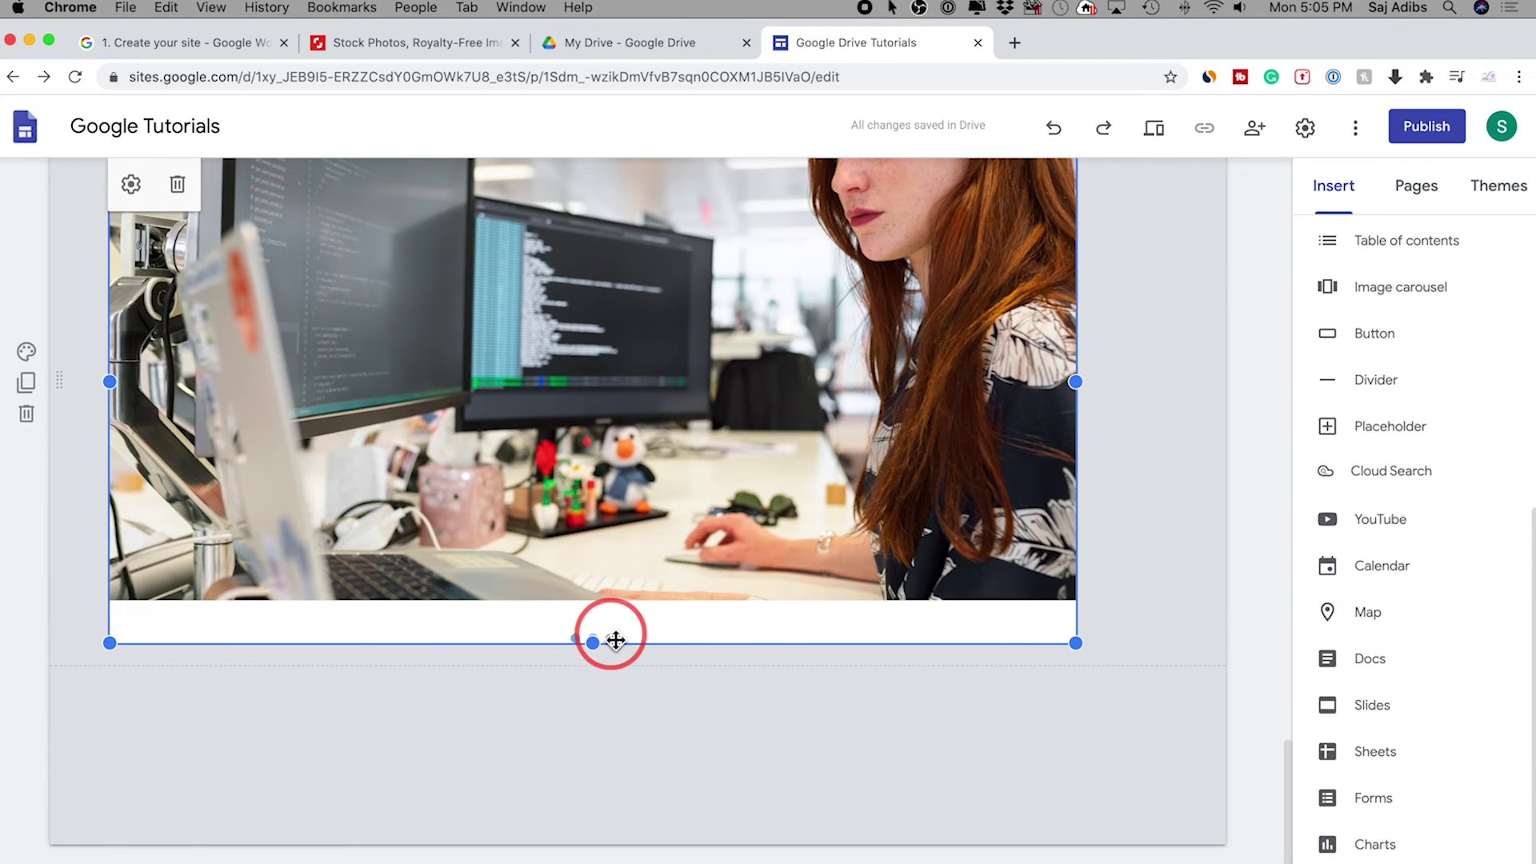
pyautogui.scroll(2, 709, 566)
pyautogui.click(1184, 462)
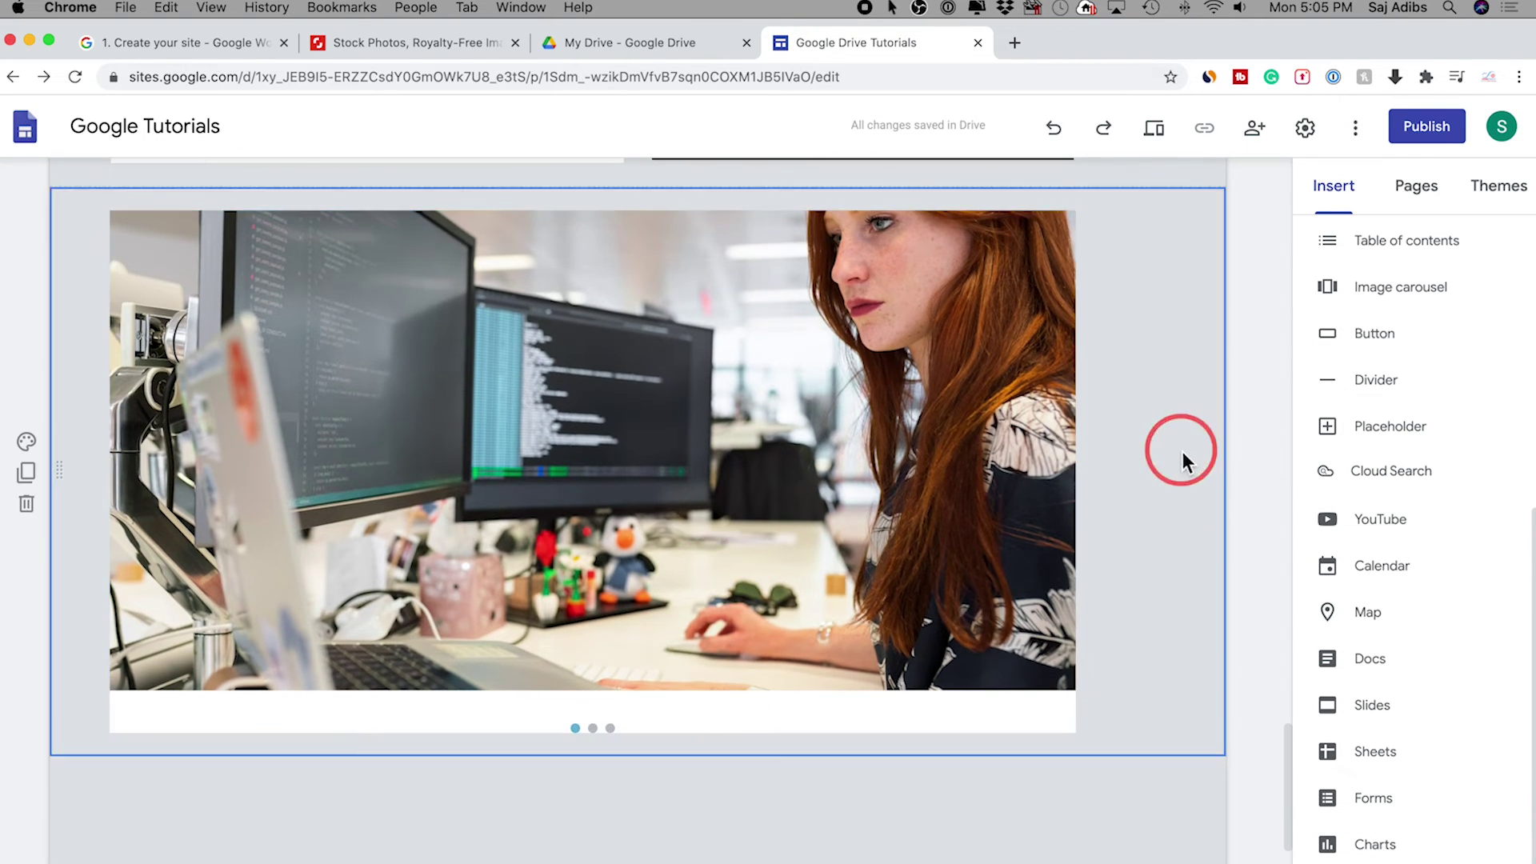
pyautogui.scroll(2, 1183, 463)
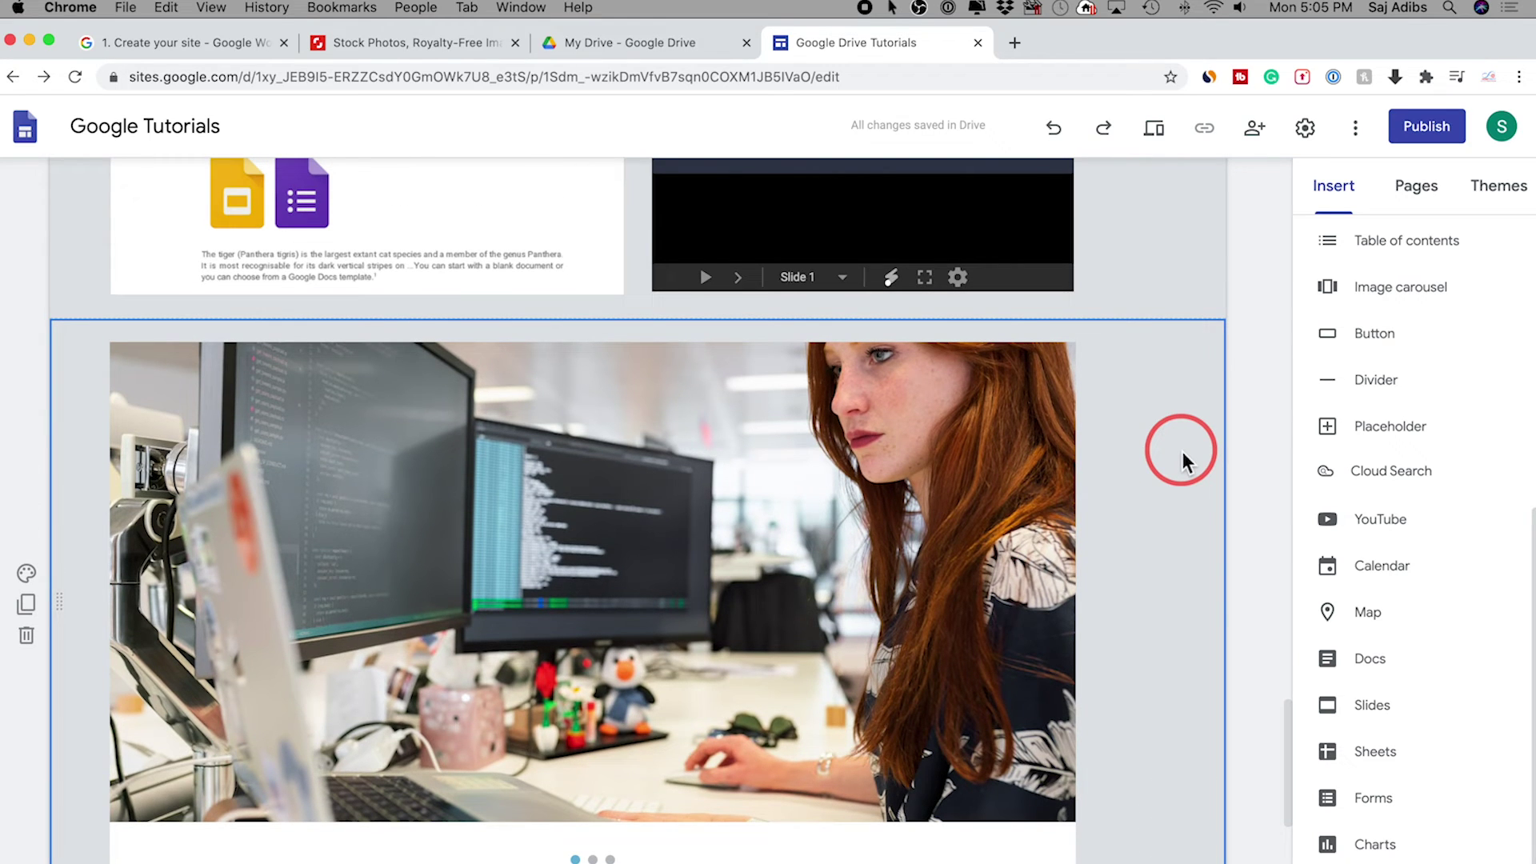
# - Preview the site and scroll down to the new photo carousel
pyautogui.click(1162, 139)
pyautogui.scroll(-2, 134, 504)
pyautogui.scroll(2, 134, 505)
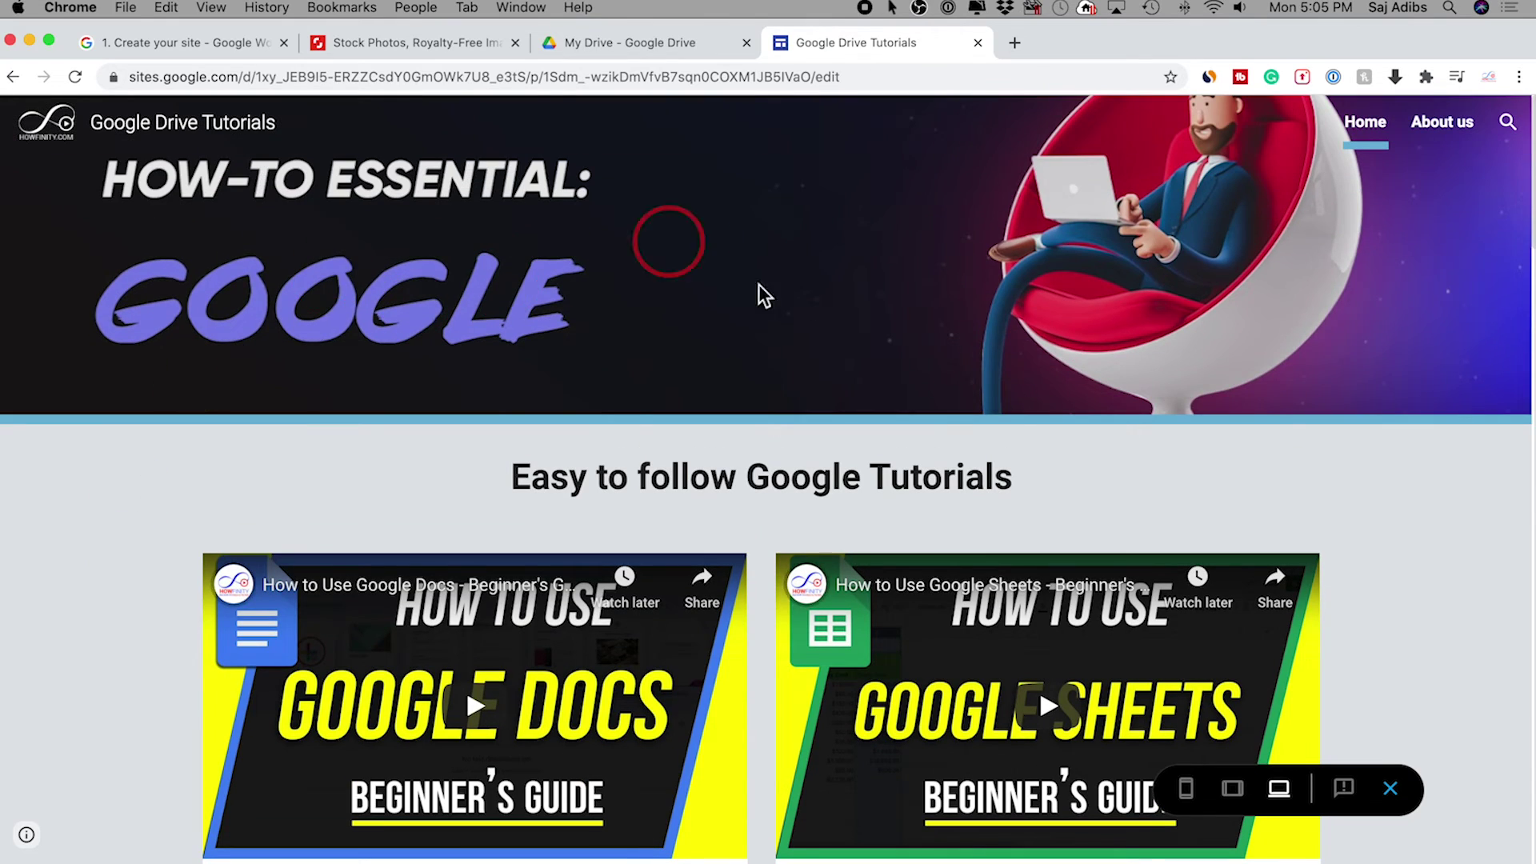
pyautogui.scroll(-15, 1379, 371)
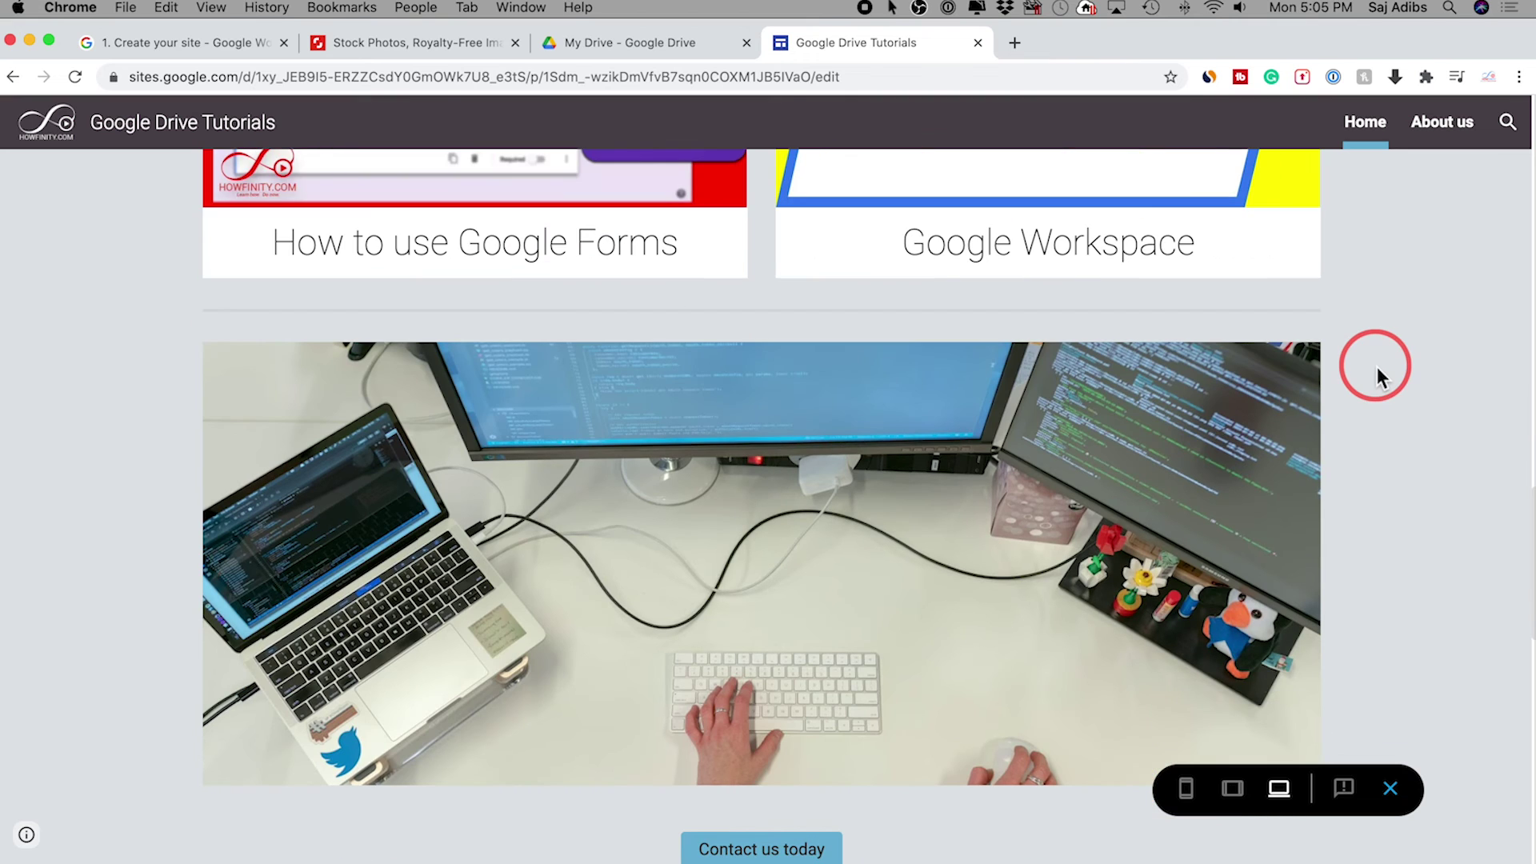
pyautogui.scroll(-5, 713, 377)
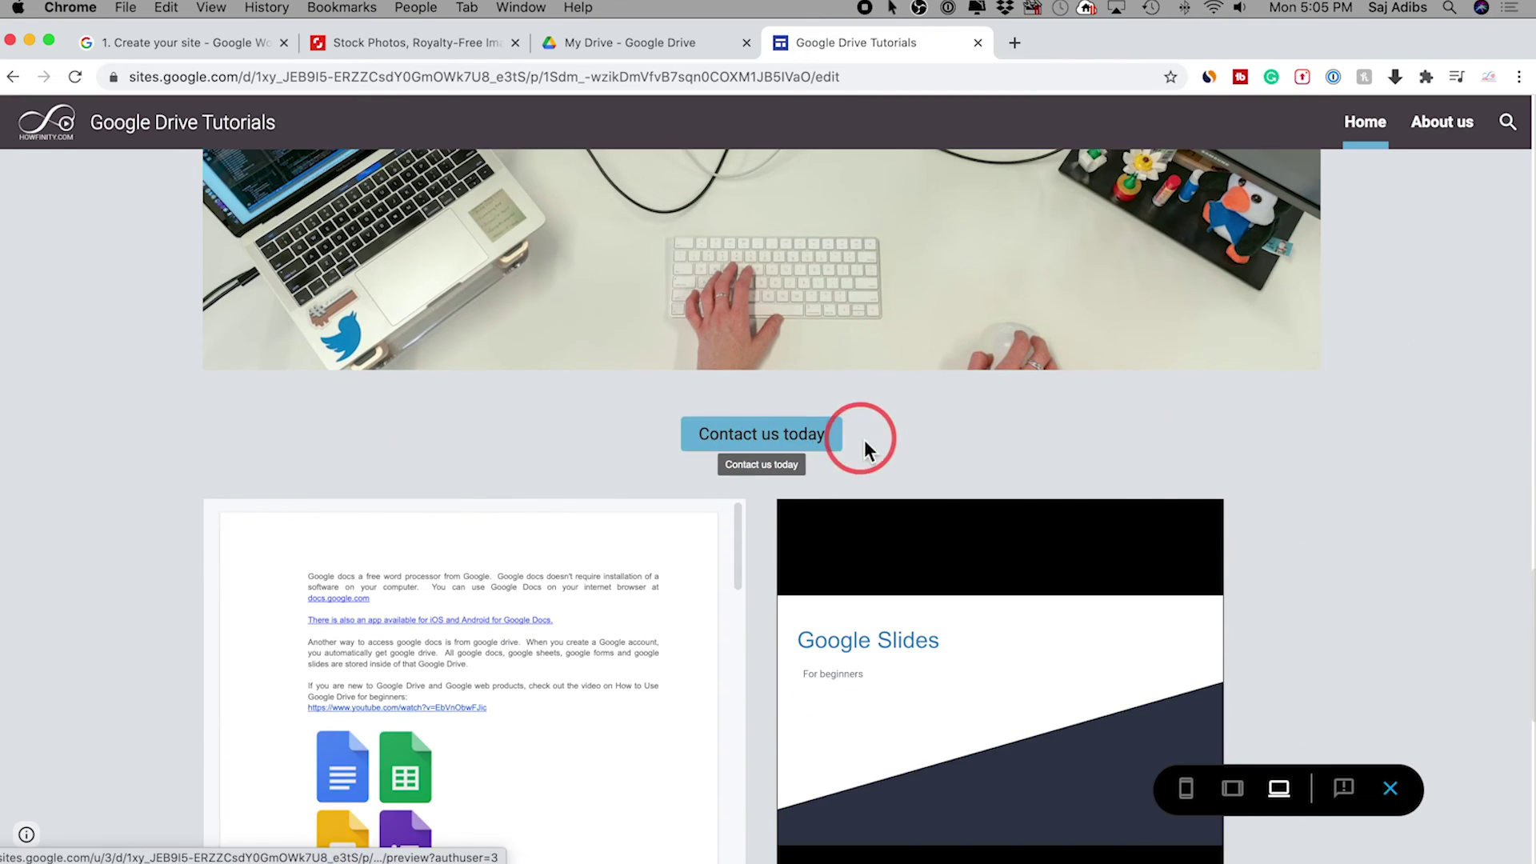
pyautogui.scroll(-3, 871, 448)
pyautogui.scroll(-5, 977, 462)
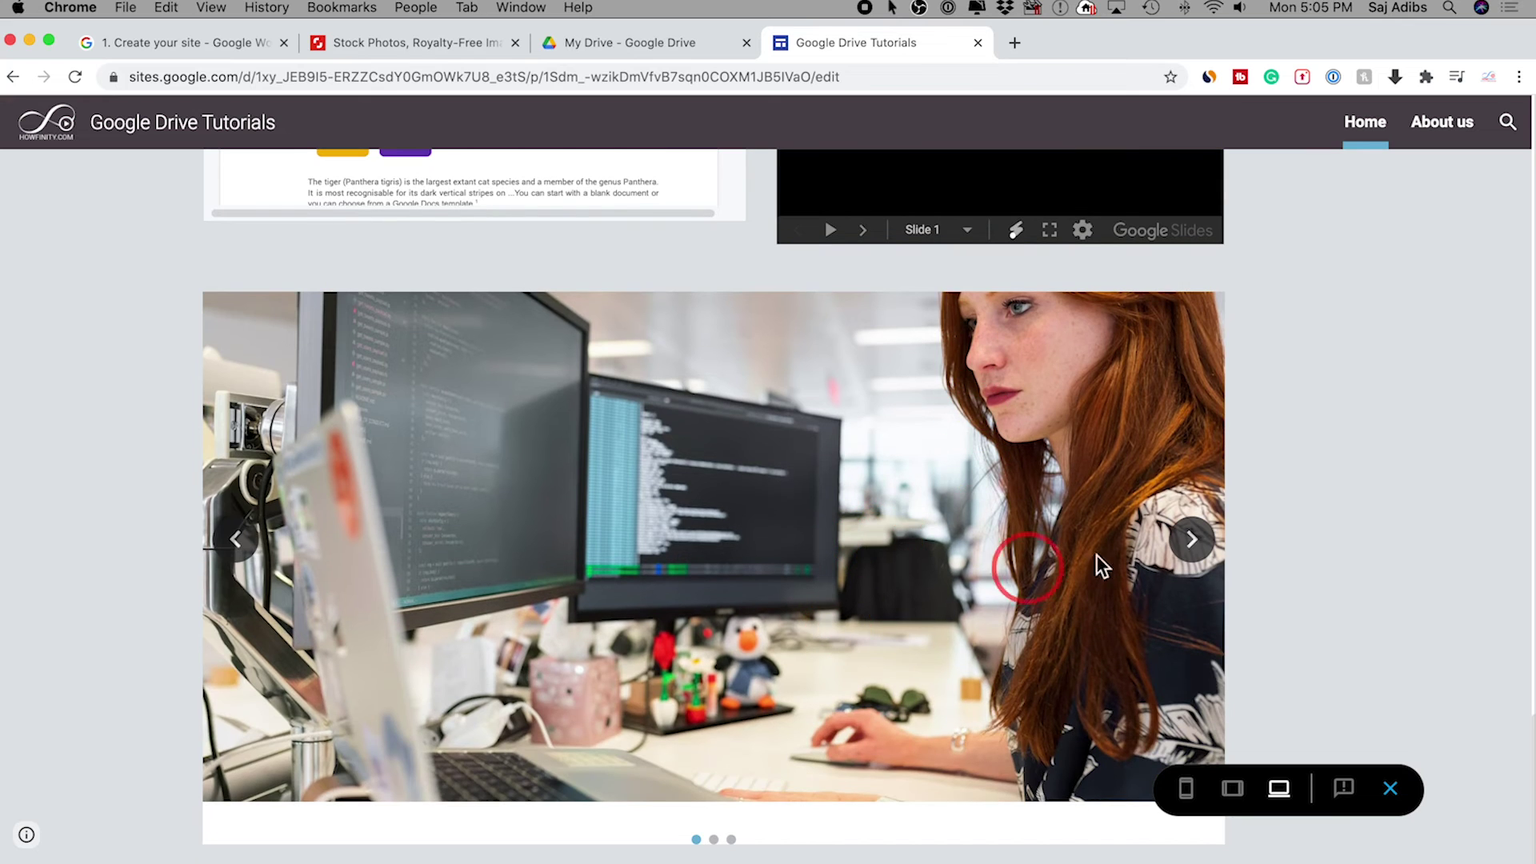
# - Cycle the carousel through its three photos back to the first, then go to About us
pyautogui.click(1197, 540)
pyautogui.click(1208, 554)
pyautogui.click(1209, 554)
pyautogui.scroll(20, 1210, 557)
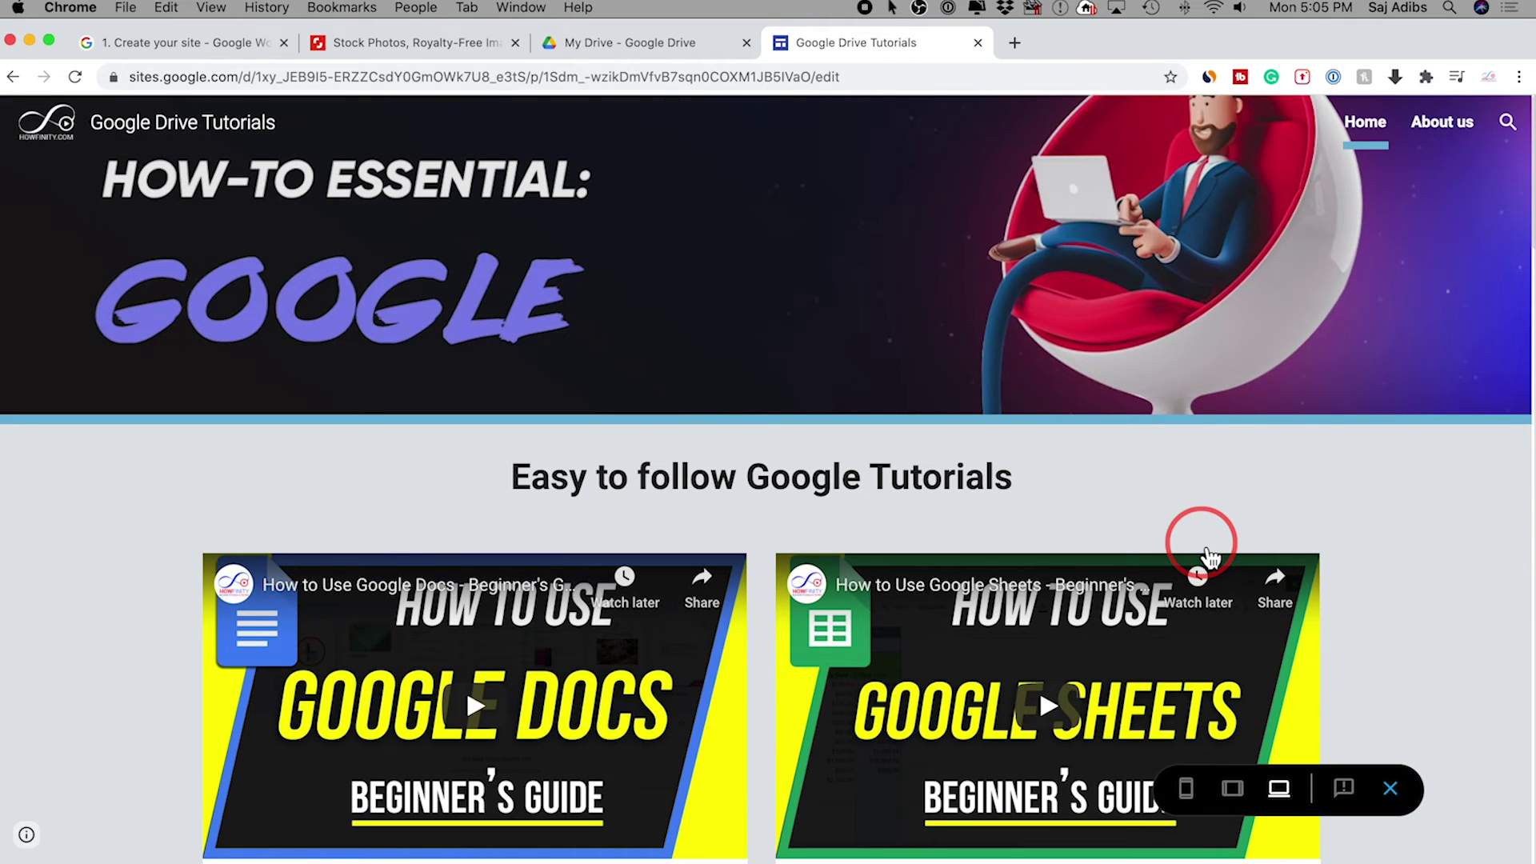
pyautogui.click(1433, 132)
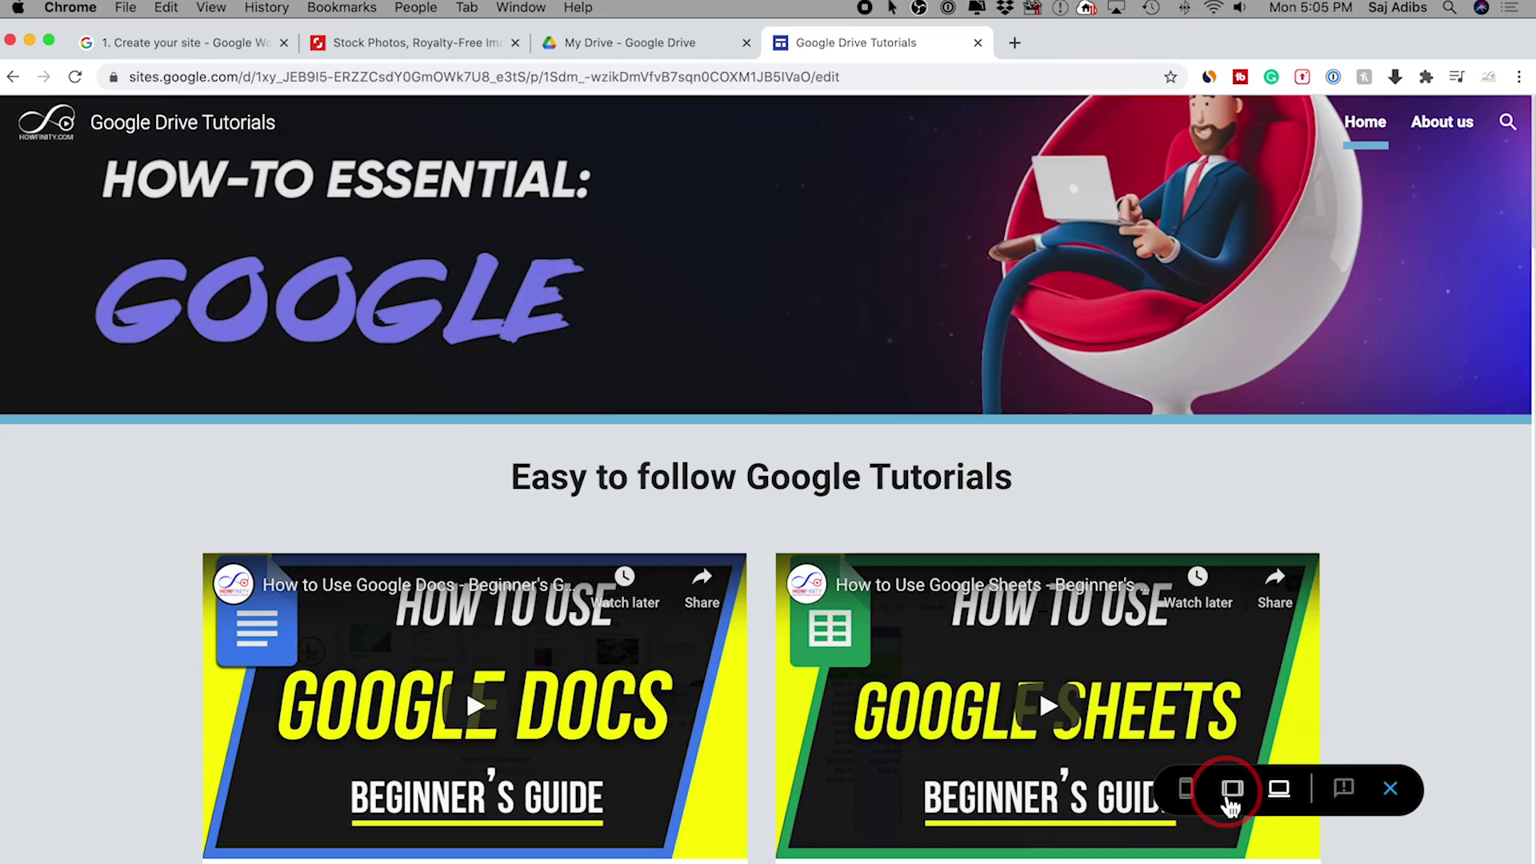
# - Preview the site at tablet size and scroll through the layout
pyautogui.click(1234, 791)
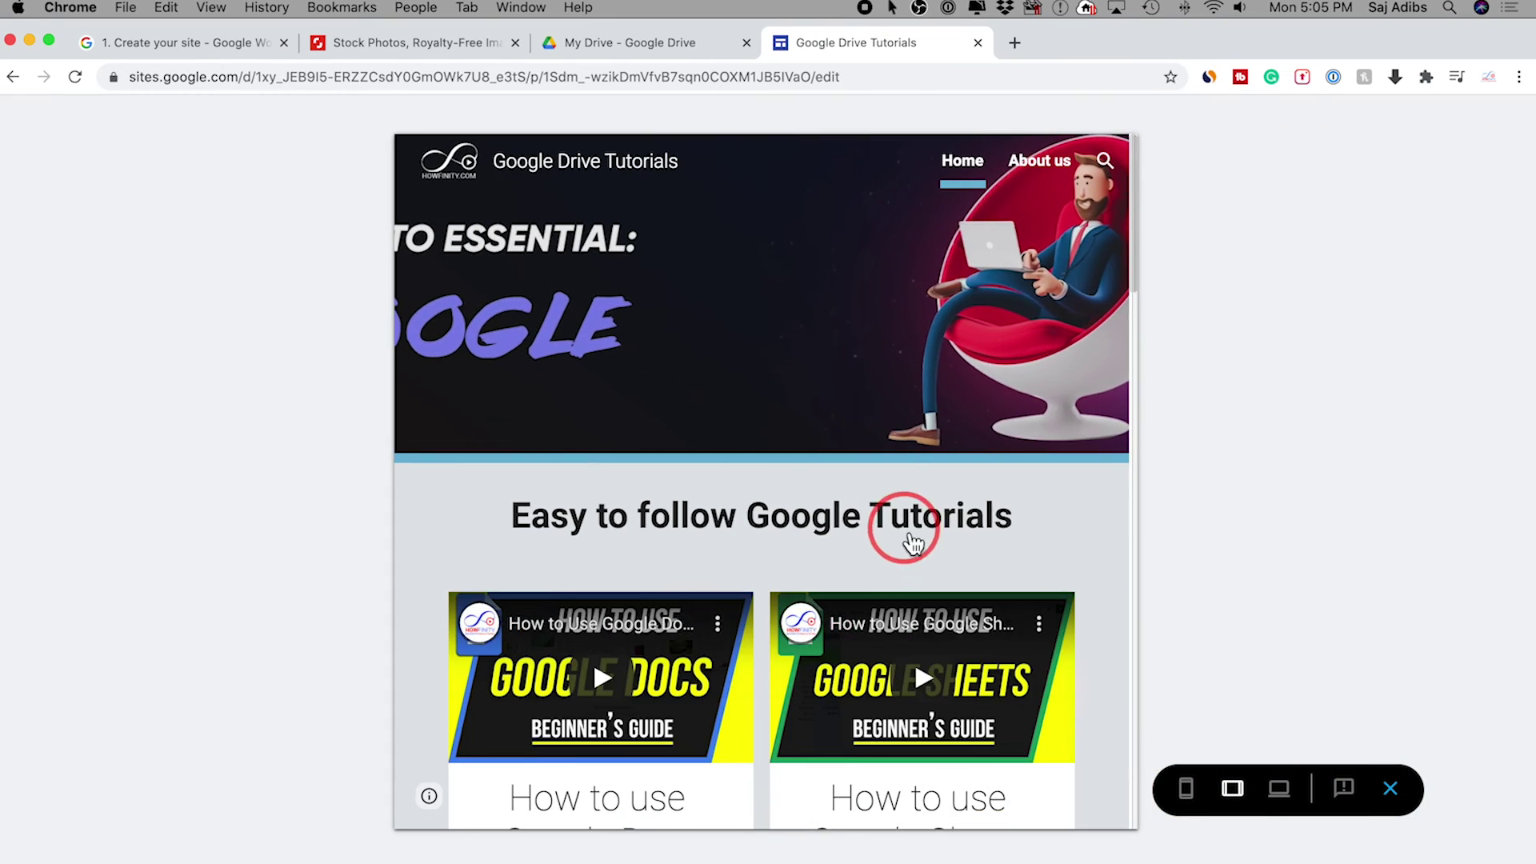
pyautogui.scroll(-5, 905, 530)
pyautogui.scroll(-10, 905, 530)
pyautogui.scroll(15, 905, 530)
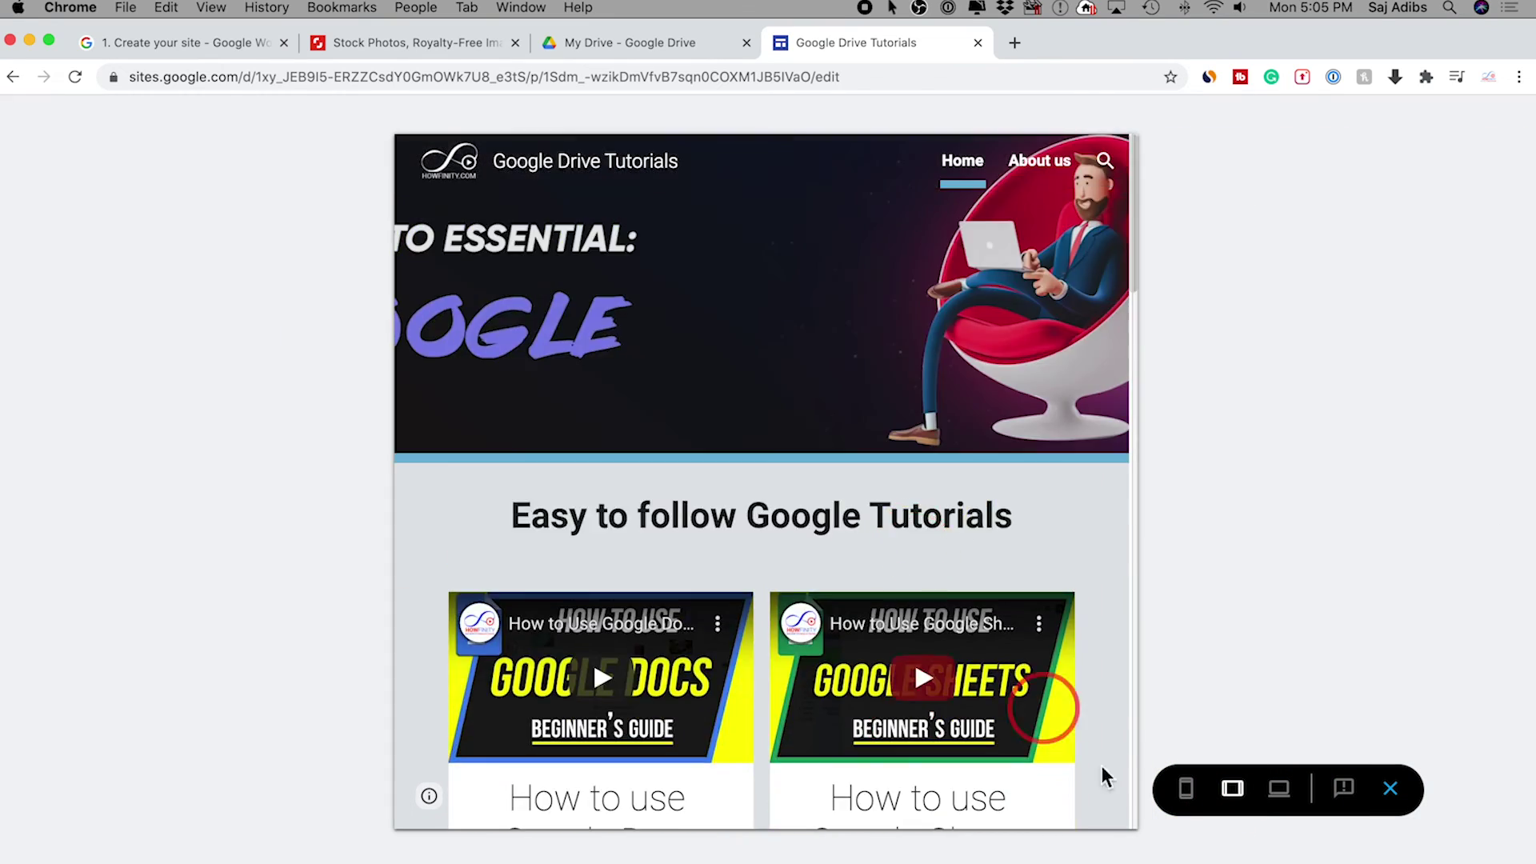
# - Switch the preview to phone size and scroll through the single-column mobile layout
pyautogui.click(1186, 791)
pyautogui.scroll(-5, 756, 472)
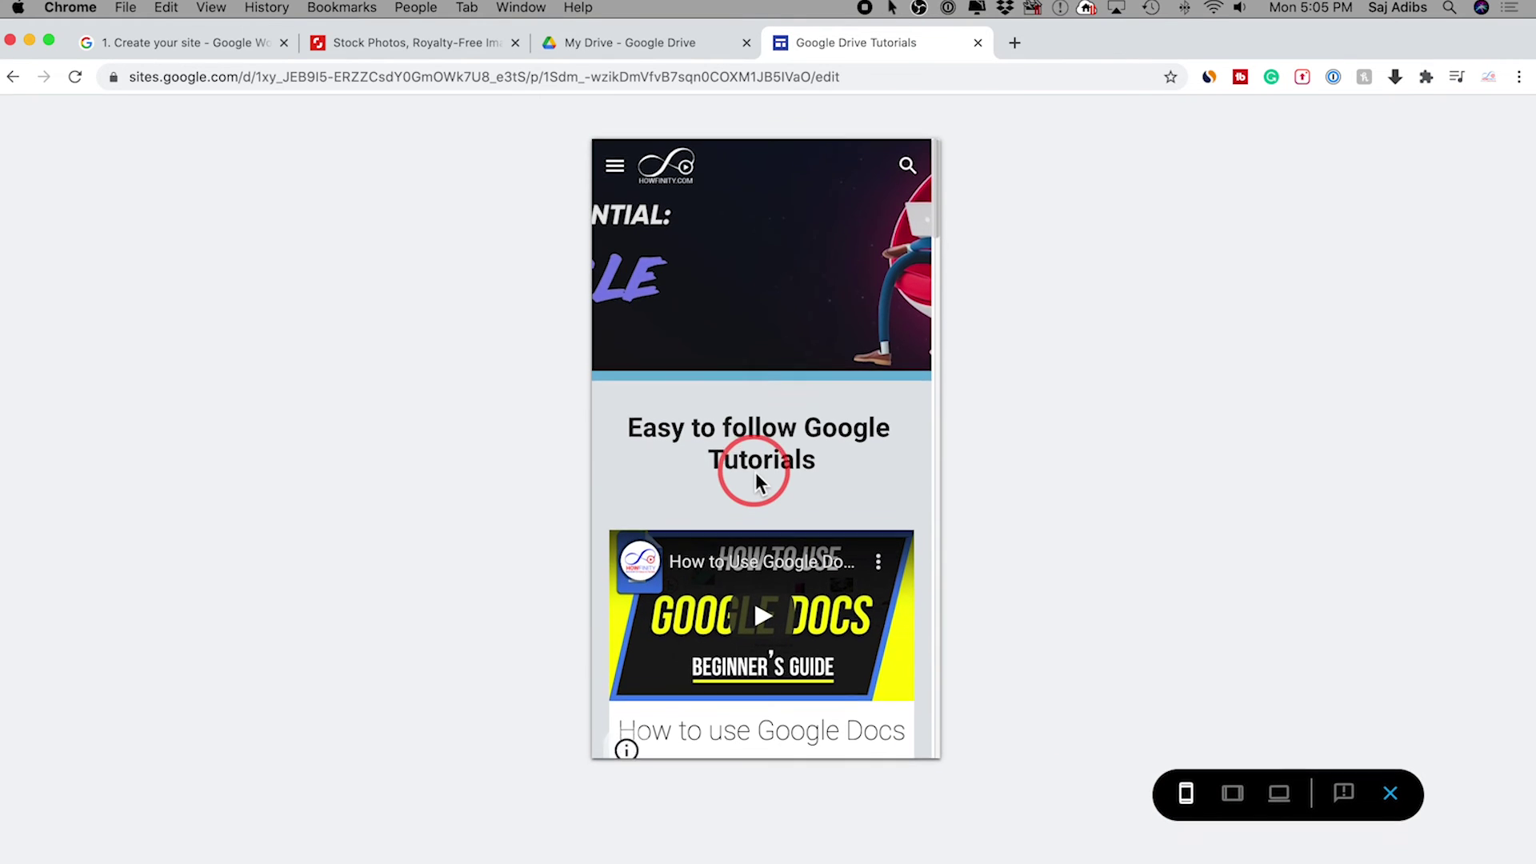
pyautogui.scroll(-15, 755, 473)
pyautogui.scroll(6, 755, 472)
pyautogui.scroll(10, 760, 480)
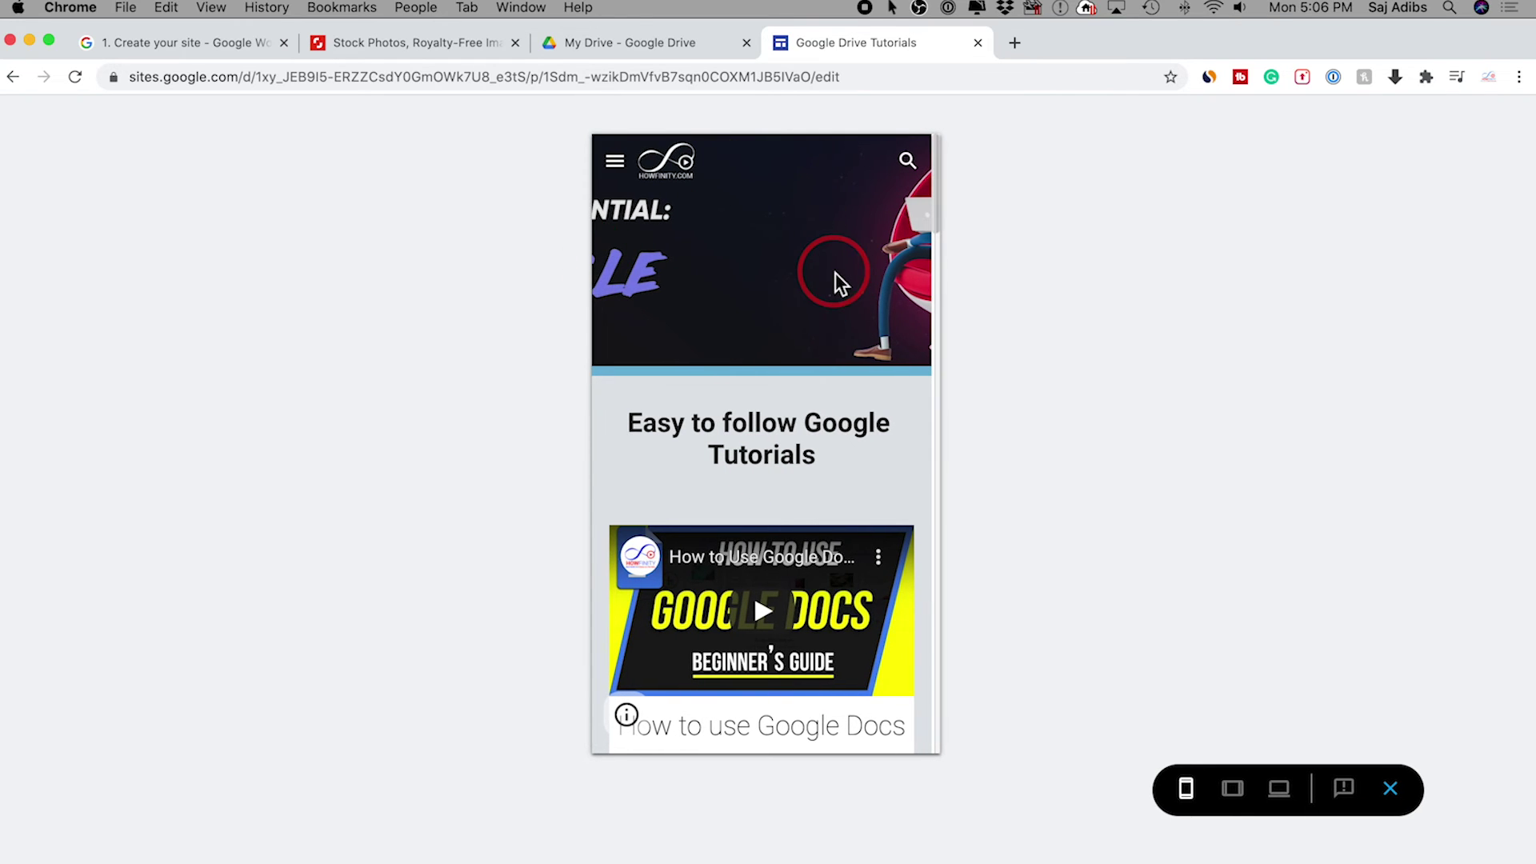
pyautogui.scroll(-1, 835, 272)
pyautogui.scroll(-15, 847, 286)
pyautogui.scroll(10, 848, 286)
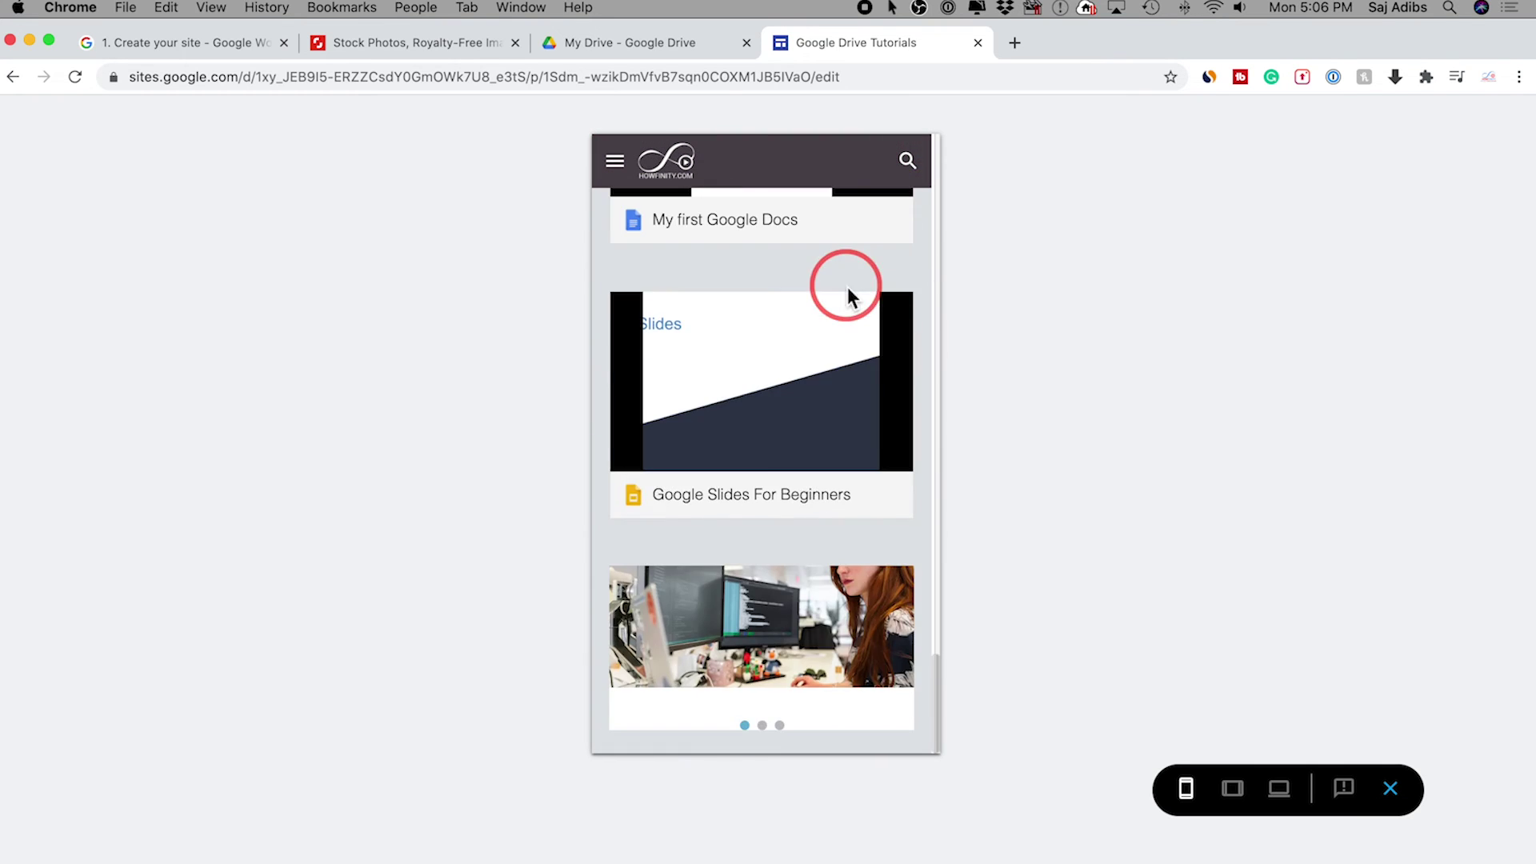
pyautogui.scroll(-9, 789, 545)
pyautogui.scroll(15, 789, 544)
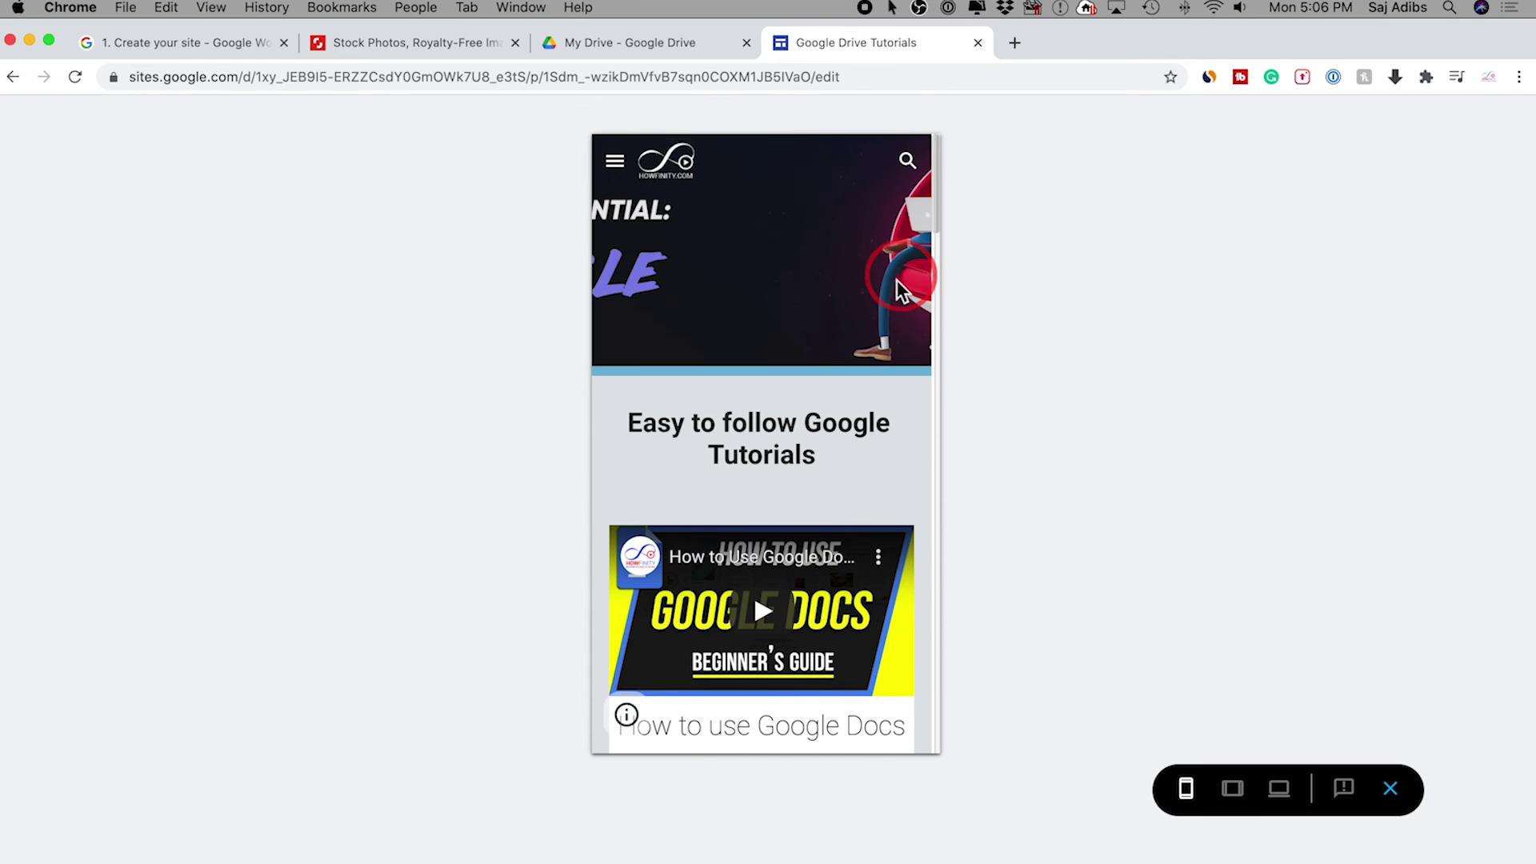
# - Exit preview and try the Large banner header before reverting to Banner
pyautogui.click(1391, 788)
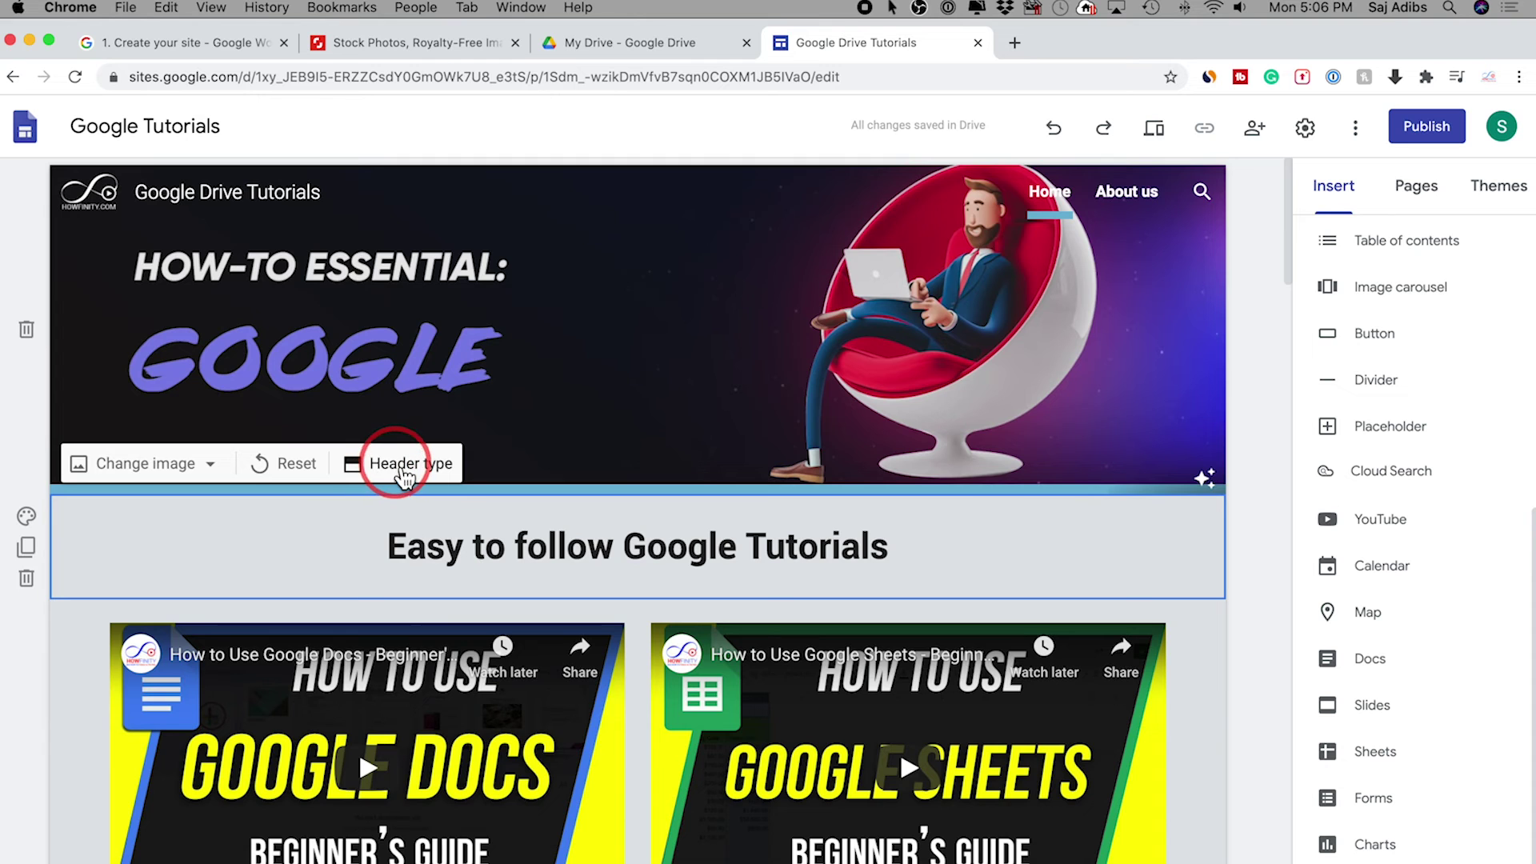
pyautogui.click(401, 478)
pyautogui.click(302, 456)
pyautogui.click(404, 535)
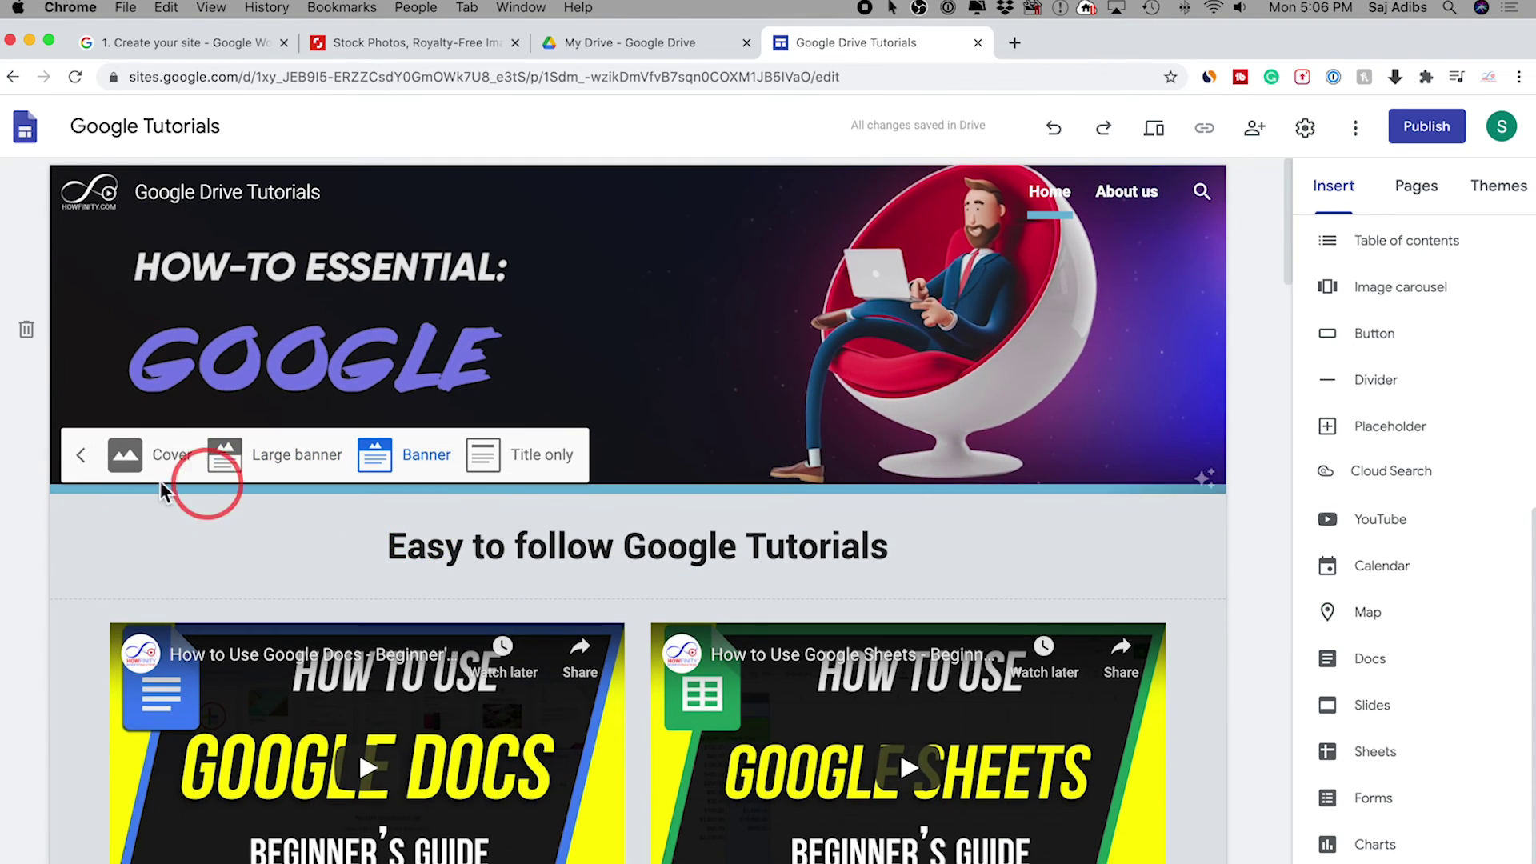
# - Try the Cover and Title only headers, settle on Banner, and toggle image readability
pyautogui.click(152, 448)
pyautogui.click(552, 840)
pyautogui.click(417, 242)
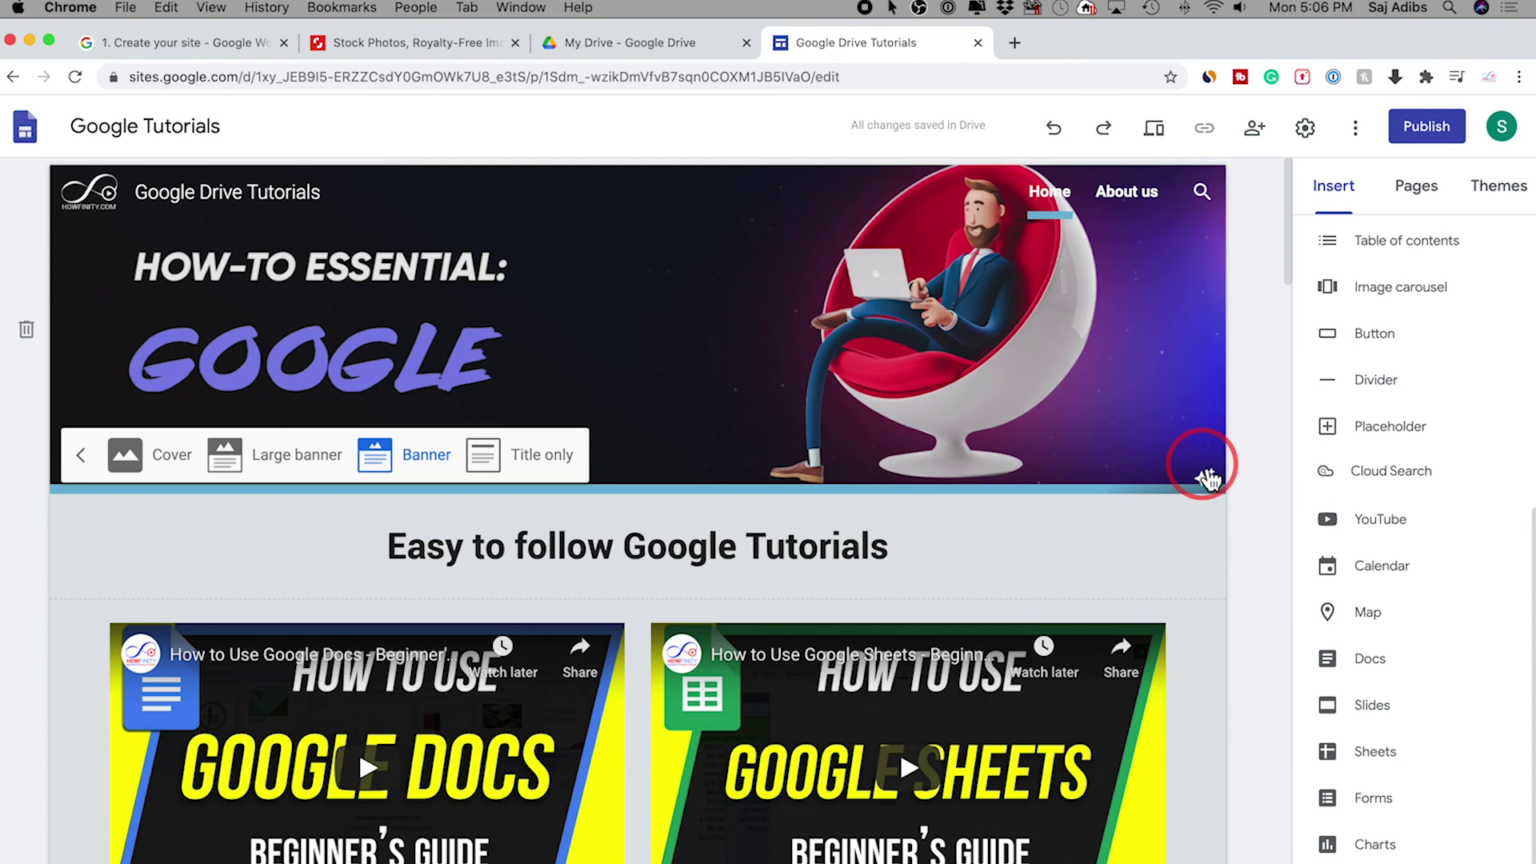
pyautogui.click(1206, 477)
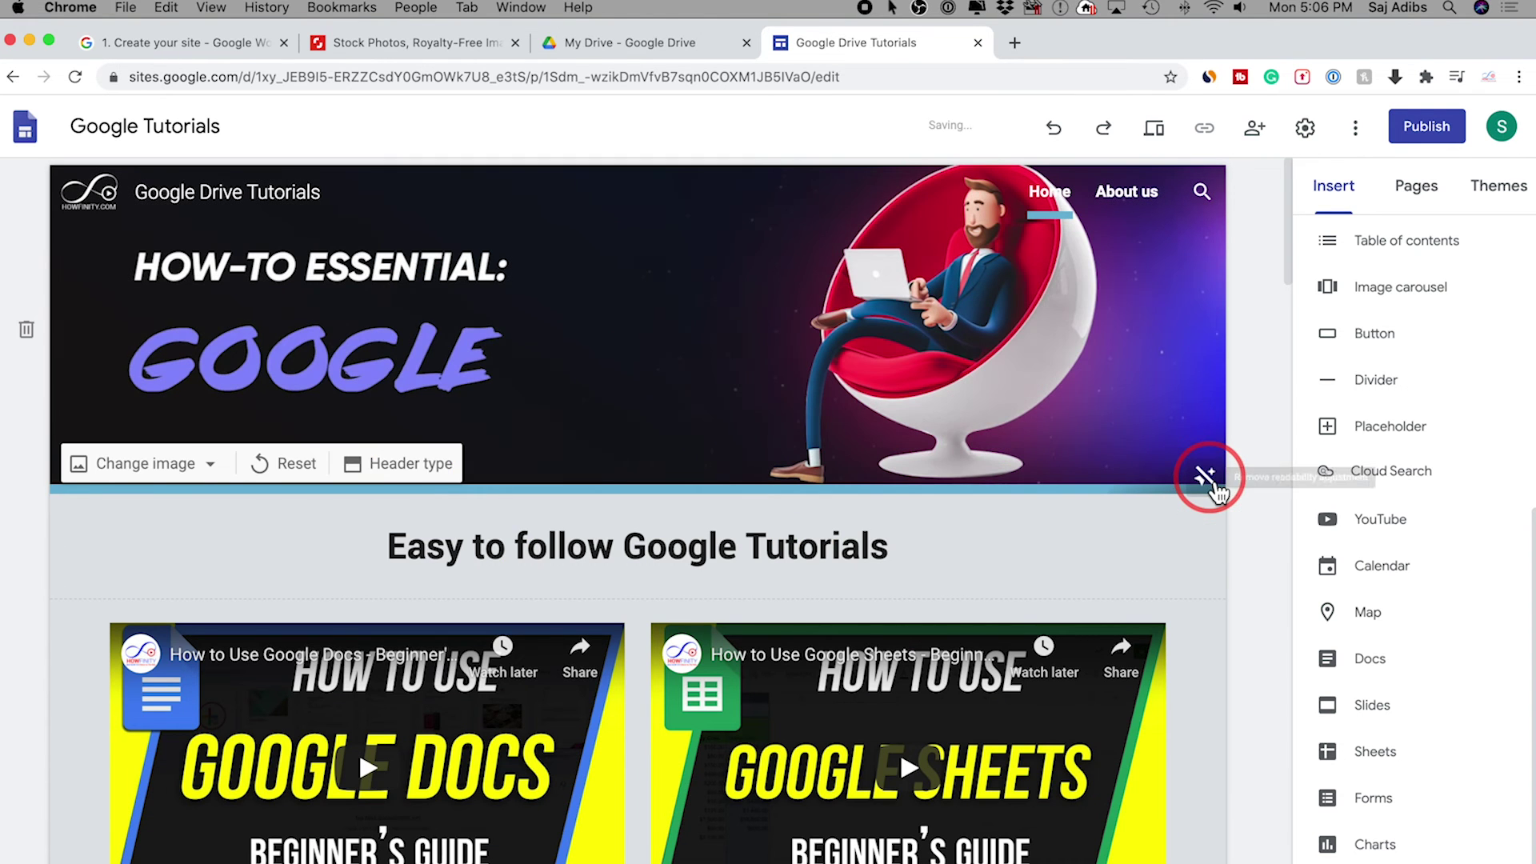
pyautogui.click(1248, 312)
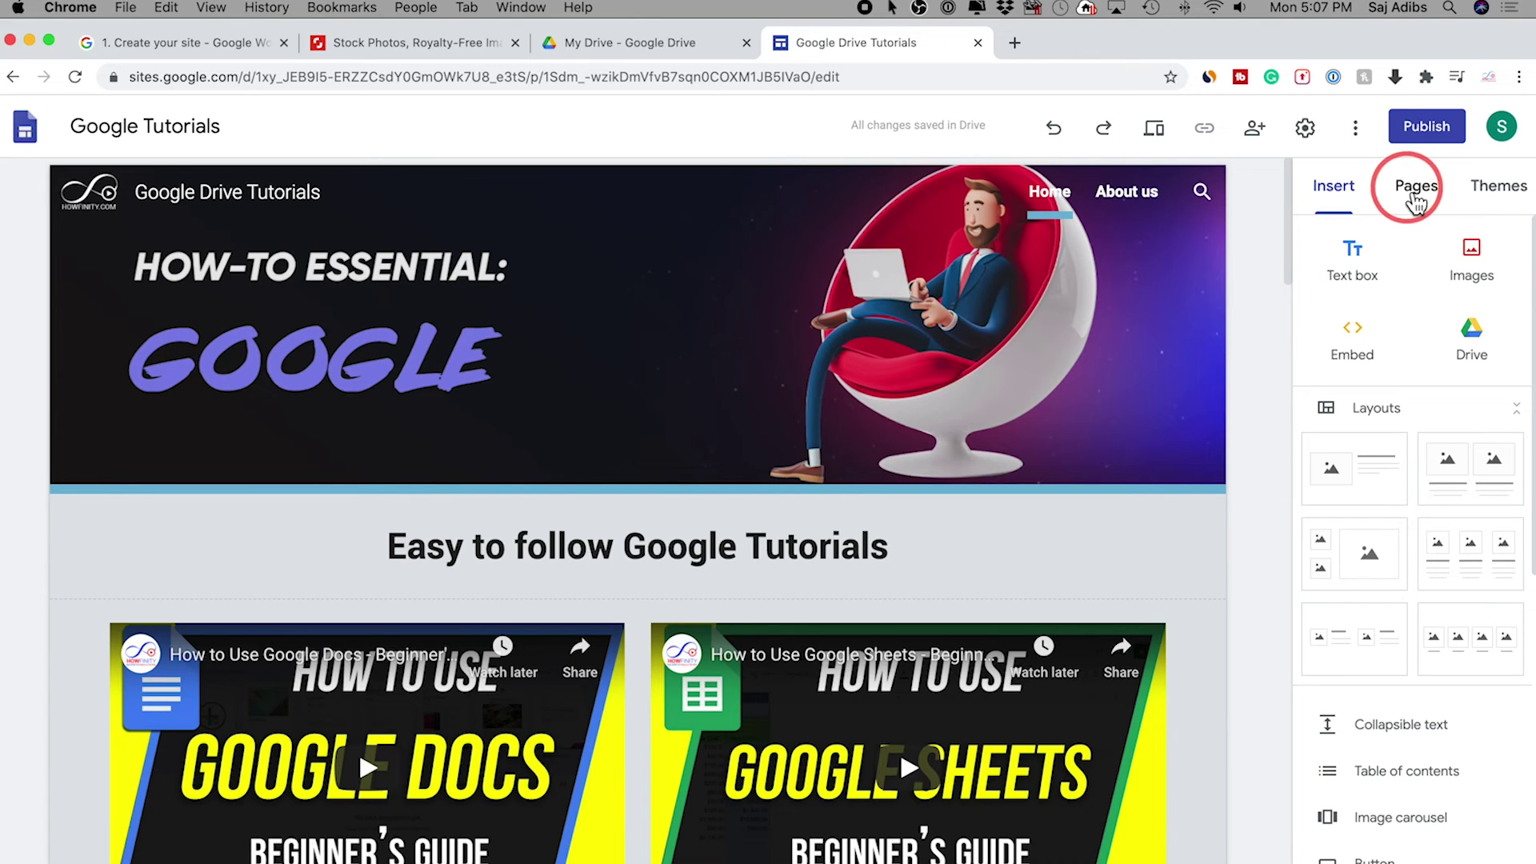
pyautogui.click(1418, 194)
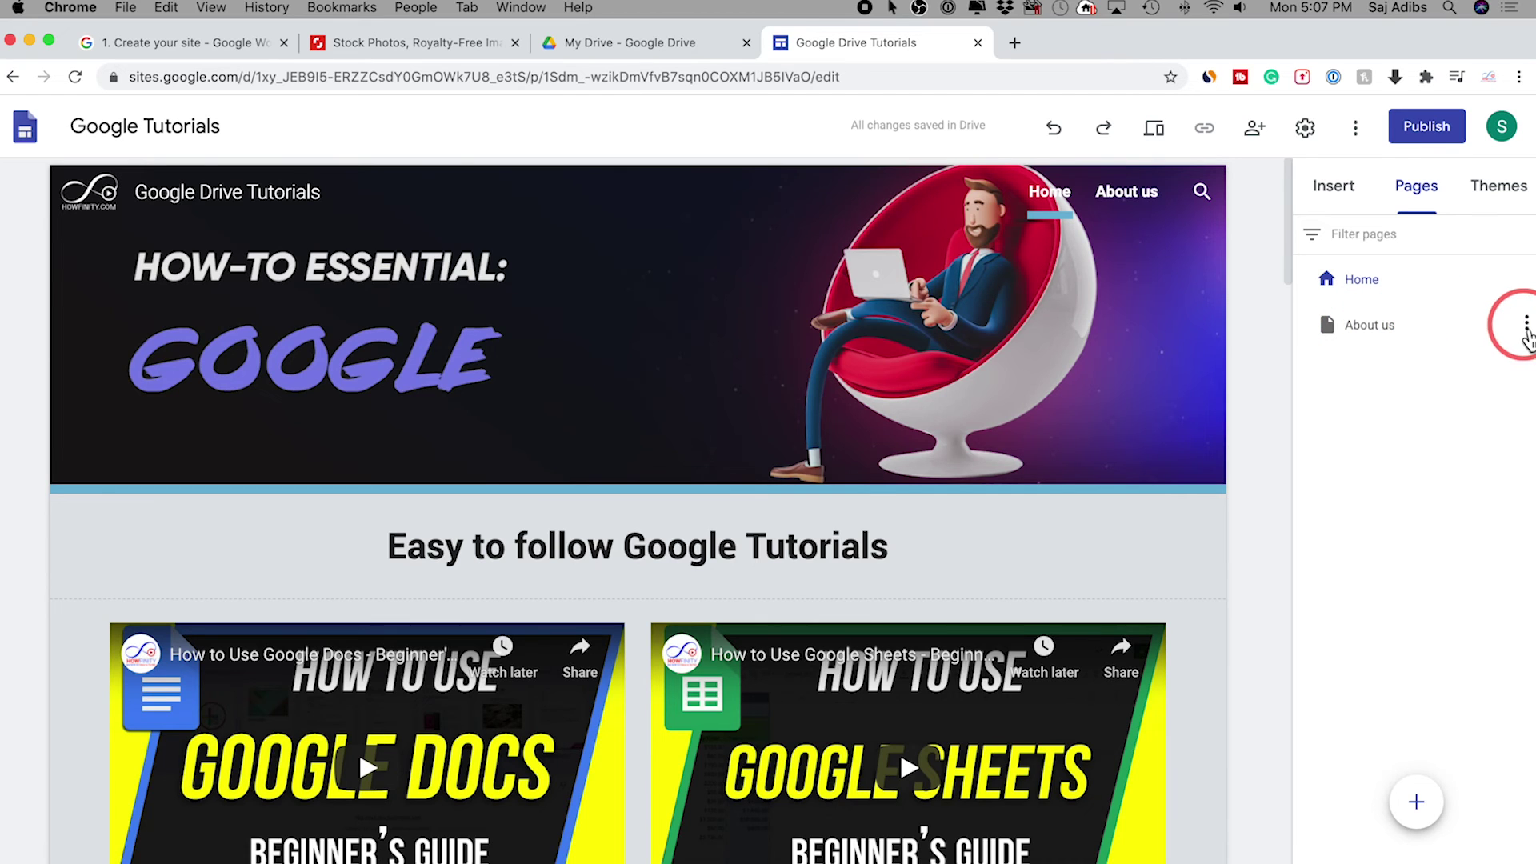
pyautogui.click(1526, 324)
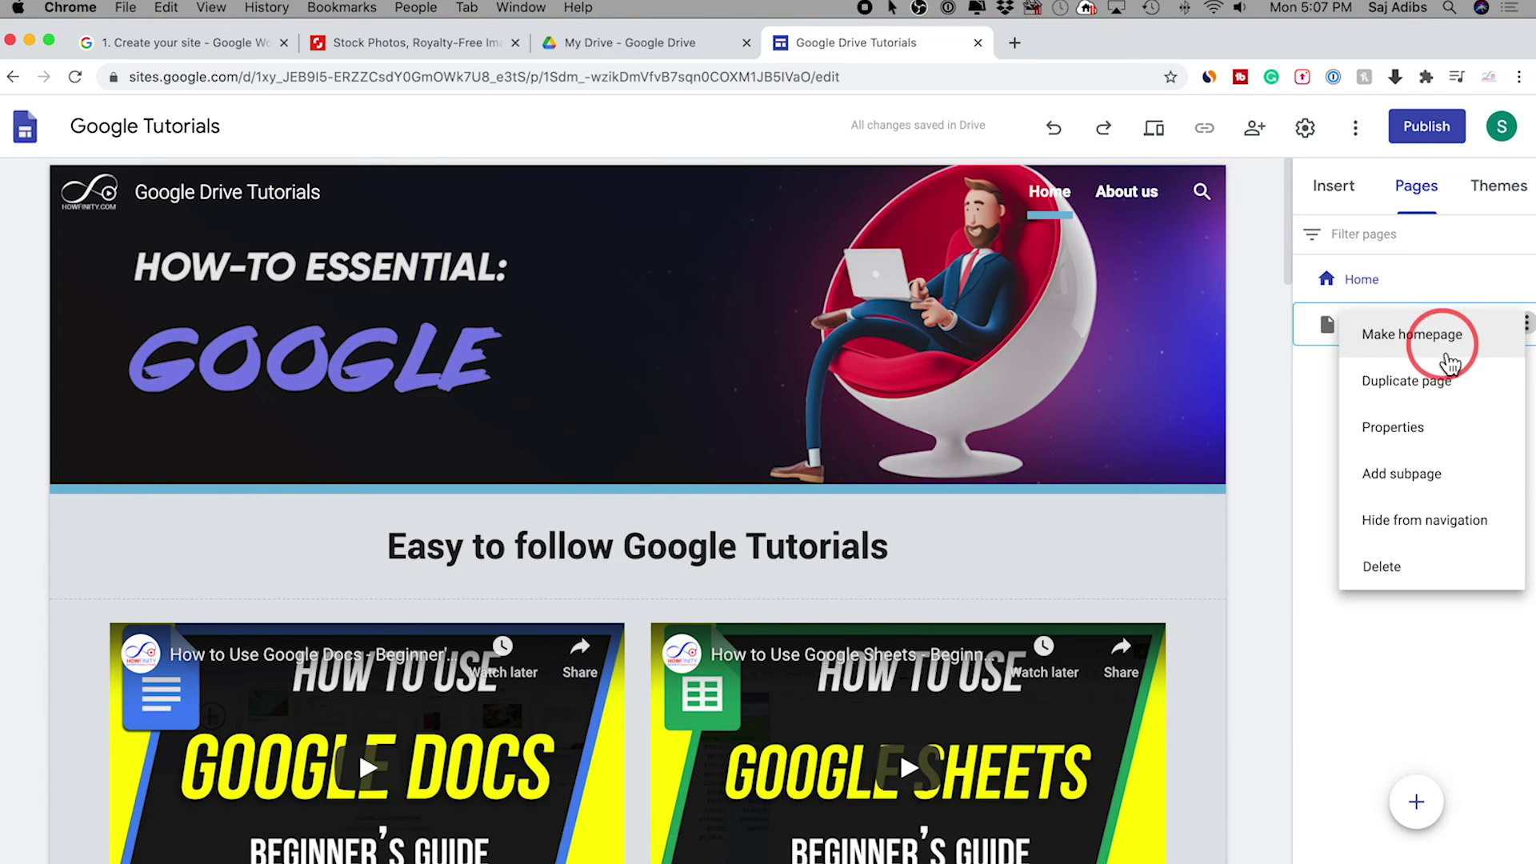
pyautogui.click(1320, 401)
pyautogui.moveTo(1432, 813)
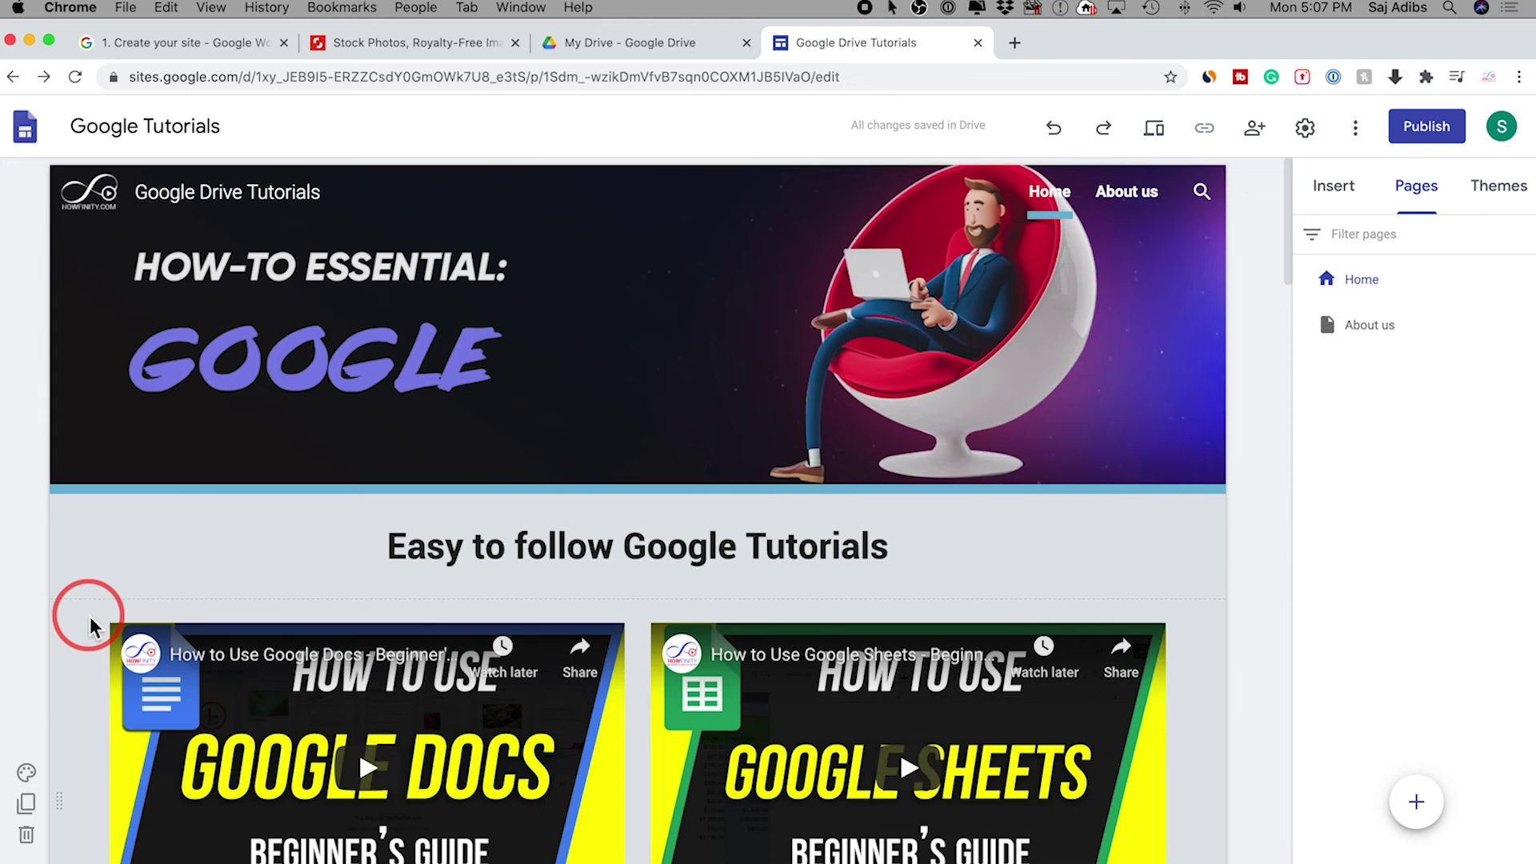
pyautogui.click(382, 46)
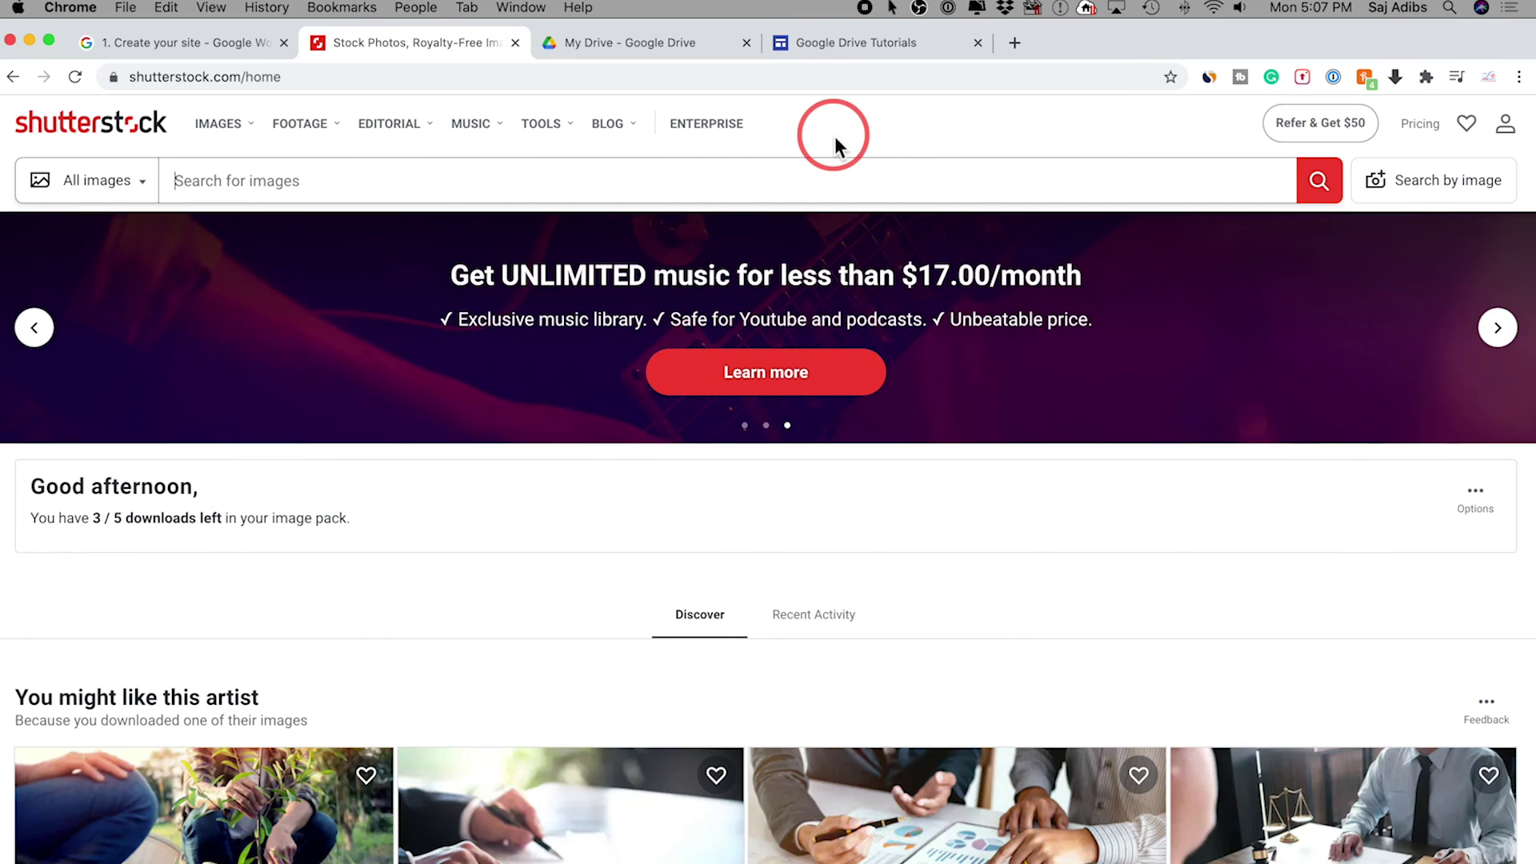
# - Scroll through the Shutterstock artist photos, then return to the Google Sites editor
pyautogui.scroll(-5, 696, 332)
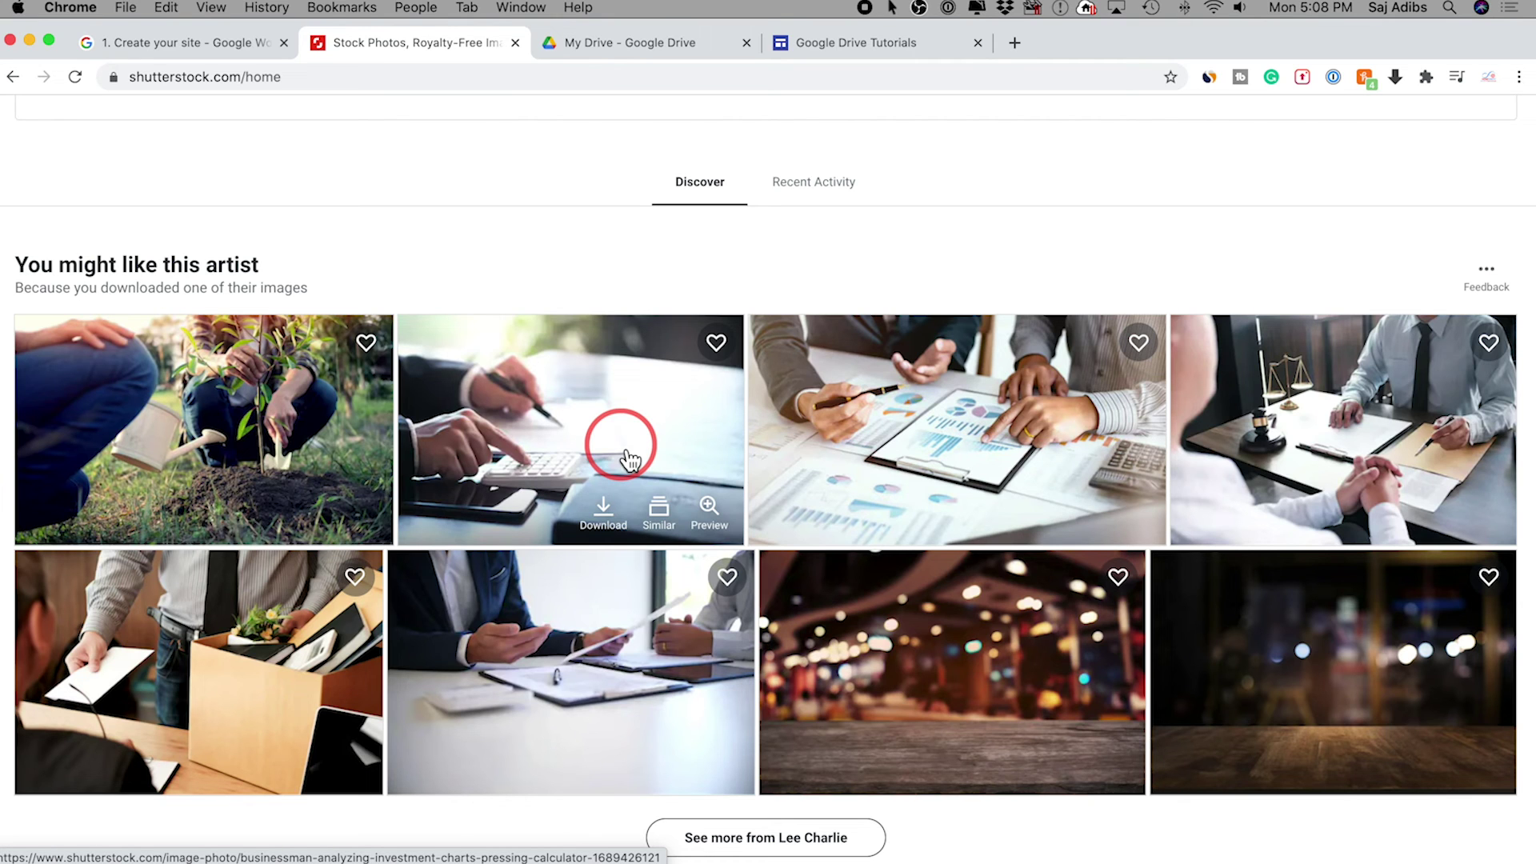
pyautogui.press('super+4')
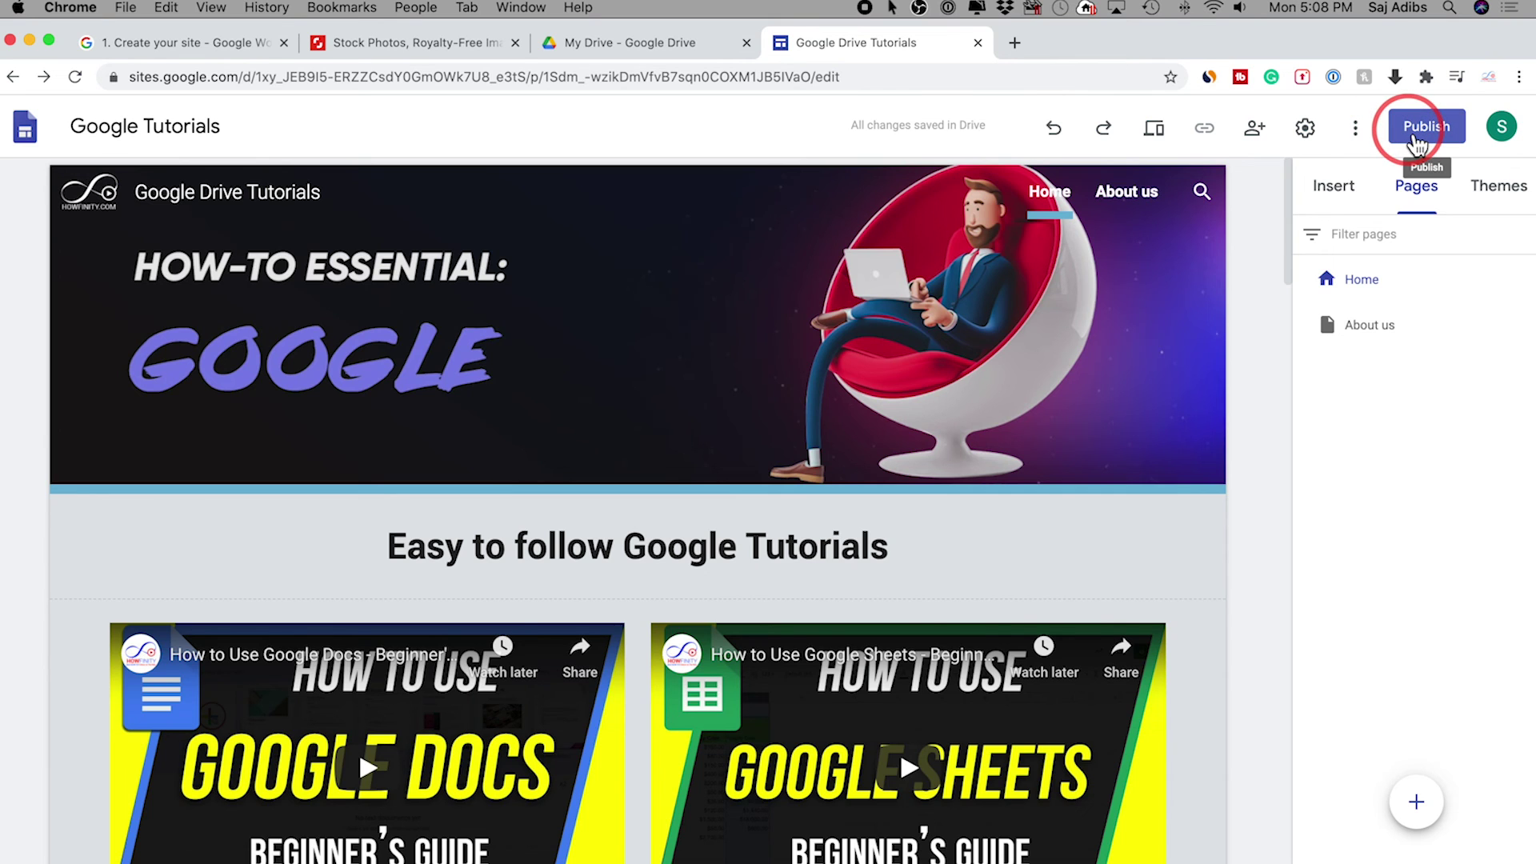
# - Publish the site with the web address corrected to 'tutorials'
pyautogui.click(1419, 128)
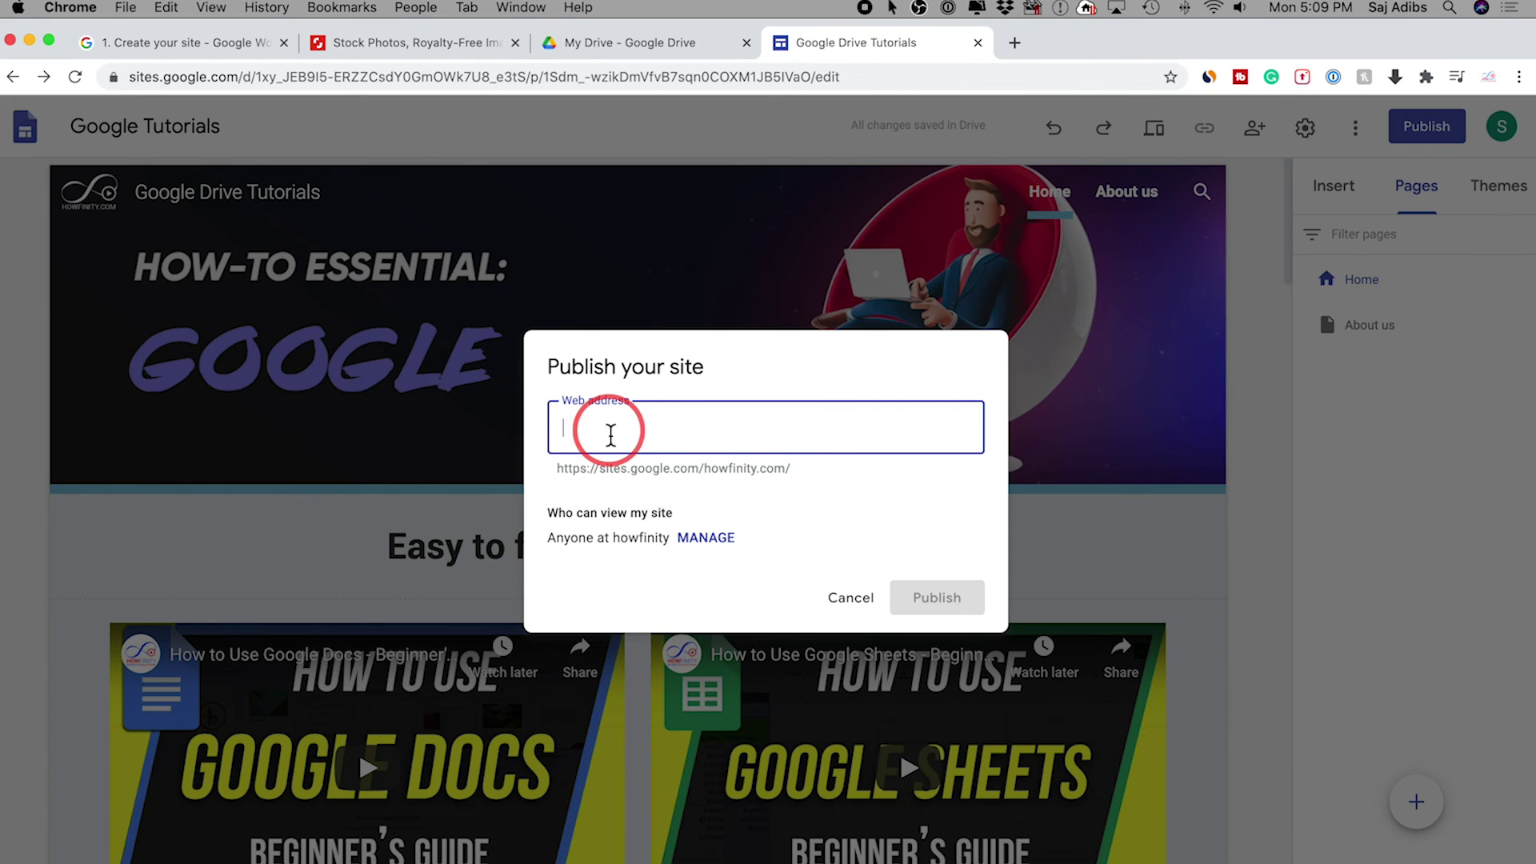
pyautogui.write('googletutorial')
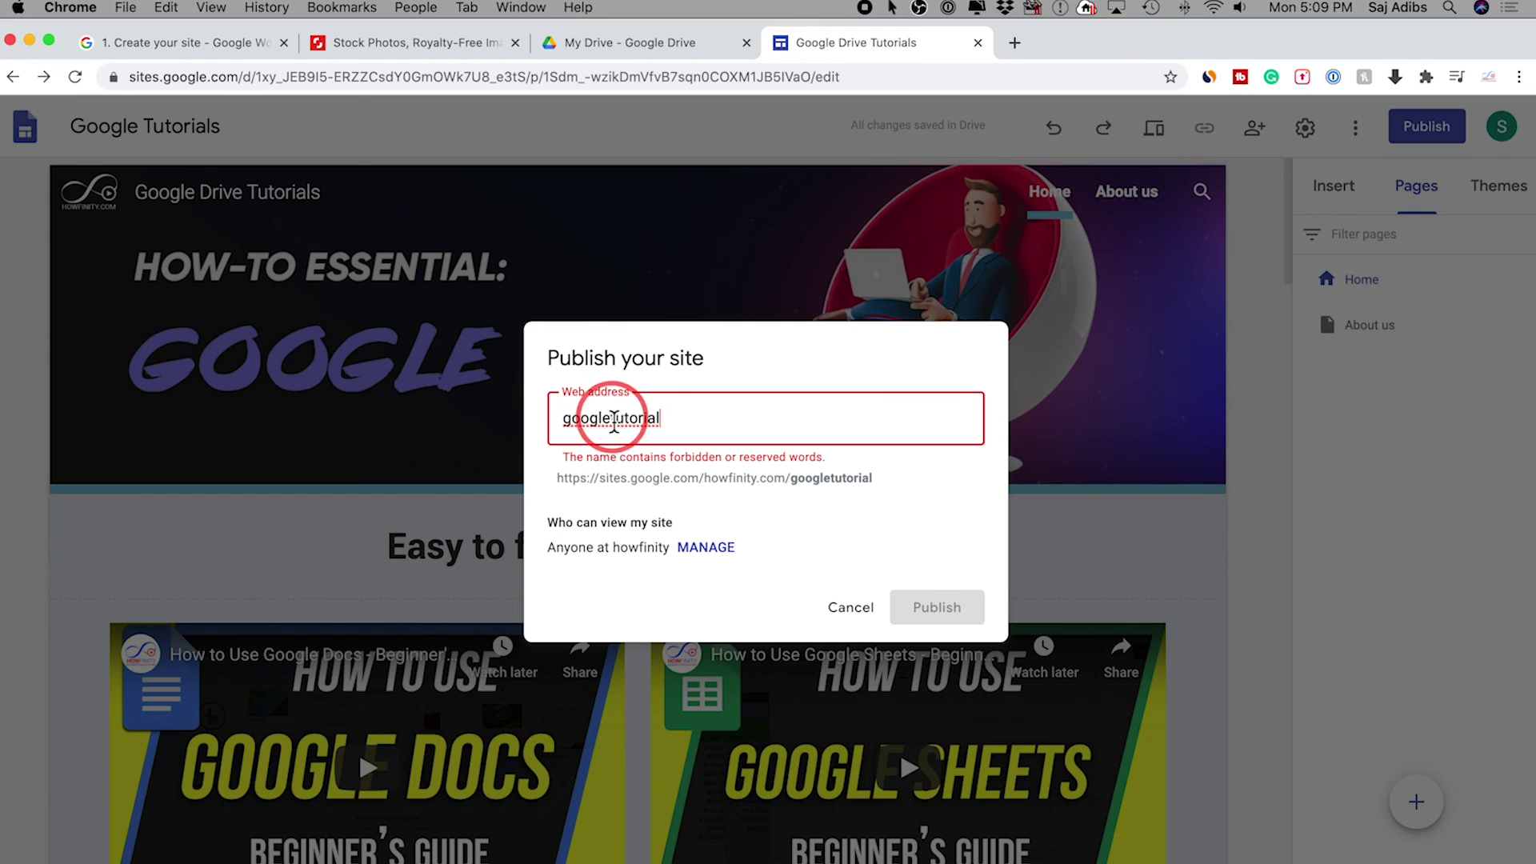
pyautogui.moveTo(592, 418); pyautogui.dragTo(562, 418)
pyautogui.press('BackSpace')
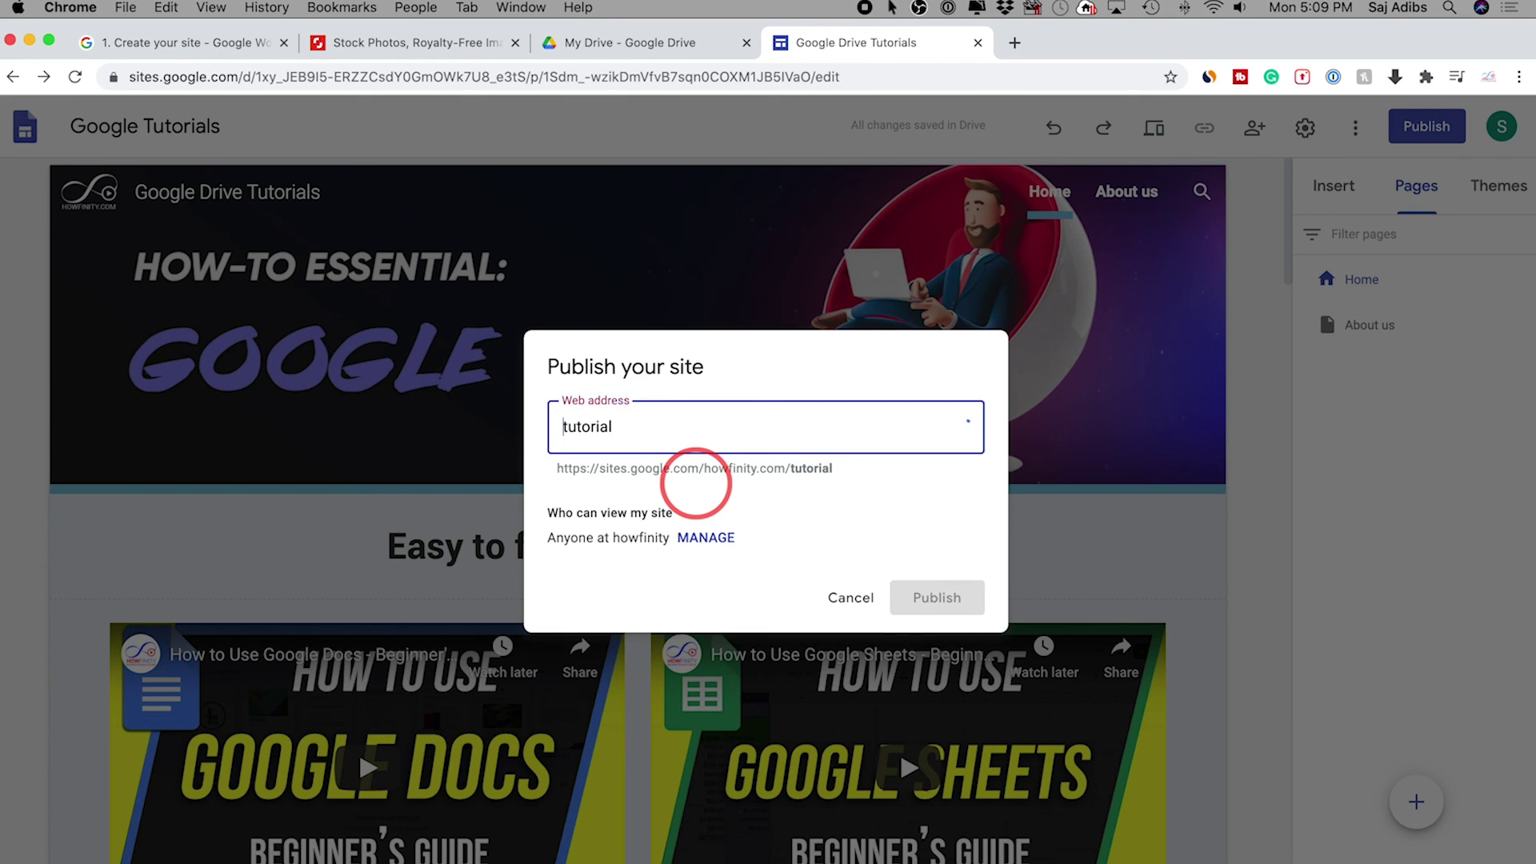
pyautogui.write('s')
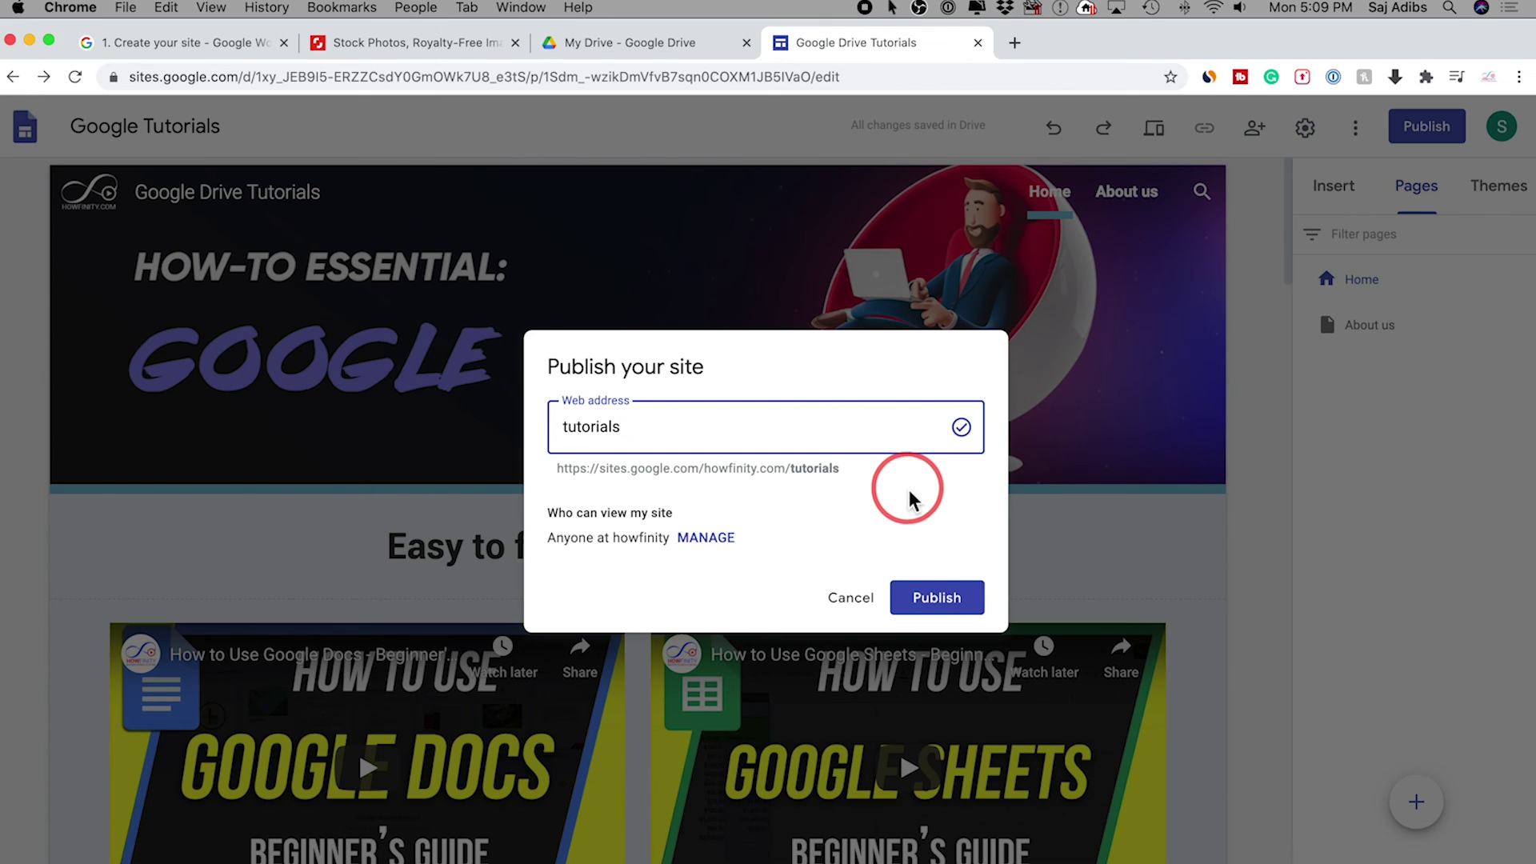
pyautogui.click(930, 597)
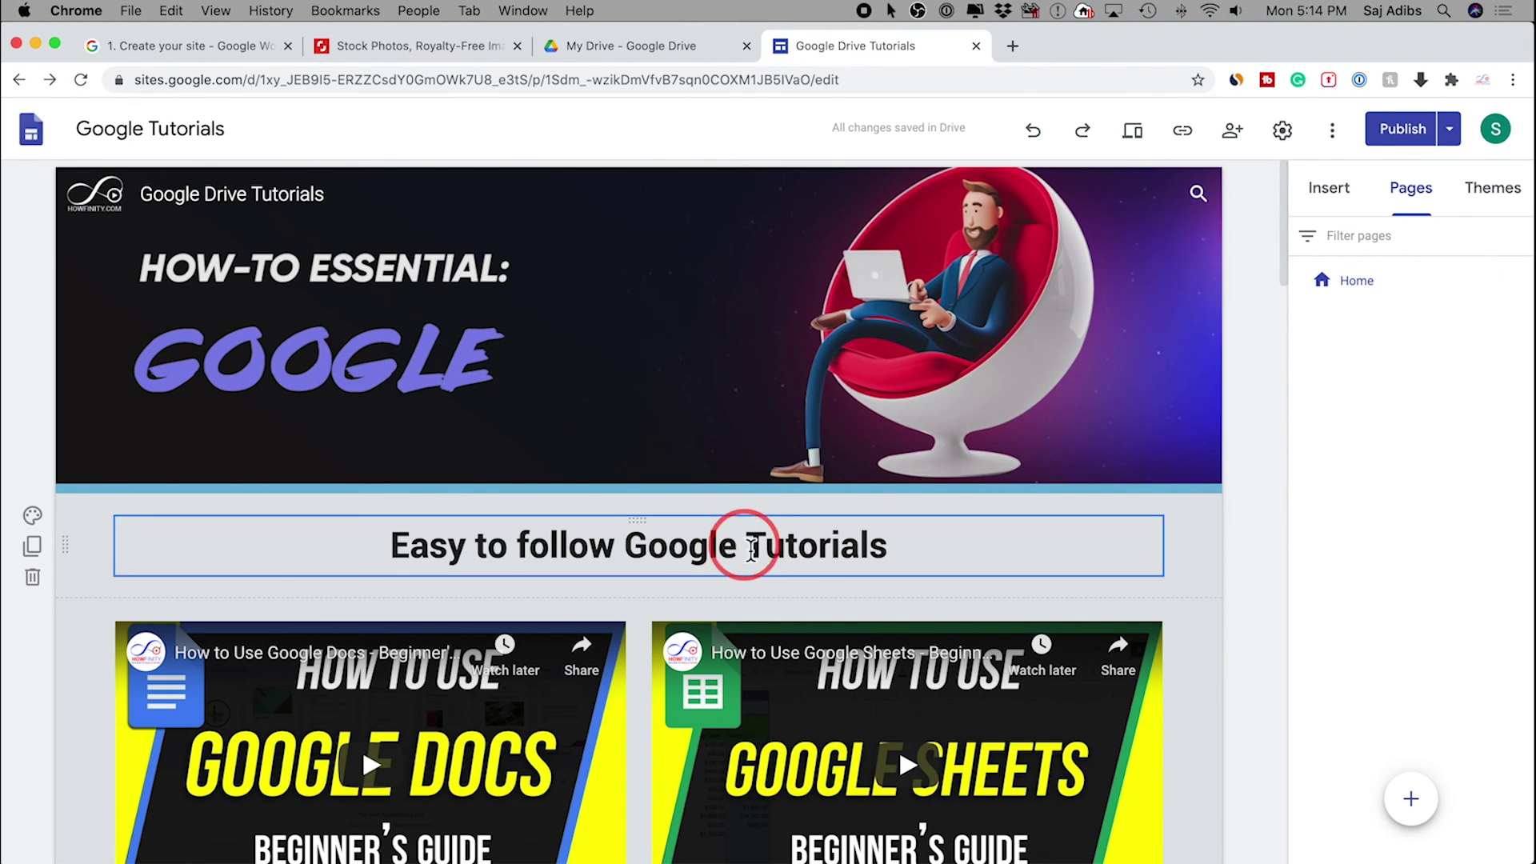
# - Republish the site and copy its link sites.google.com/howfinity.com/tutorials/home
pyautogui.moveTo(1207, 300)
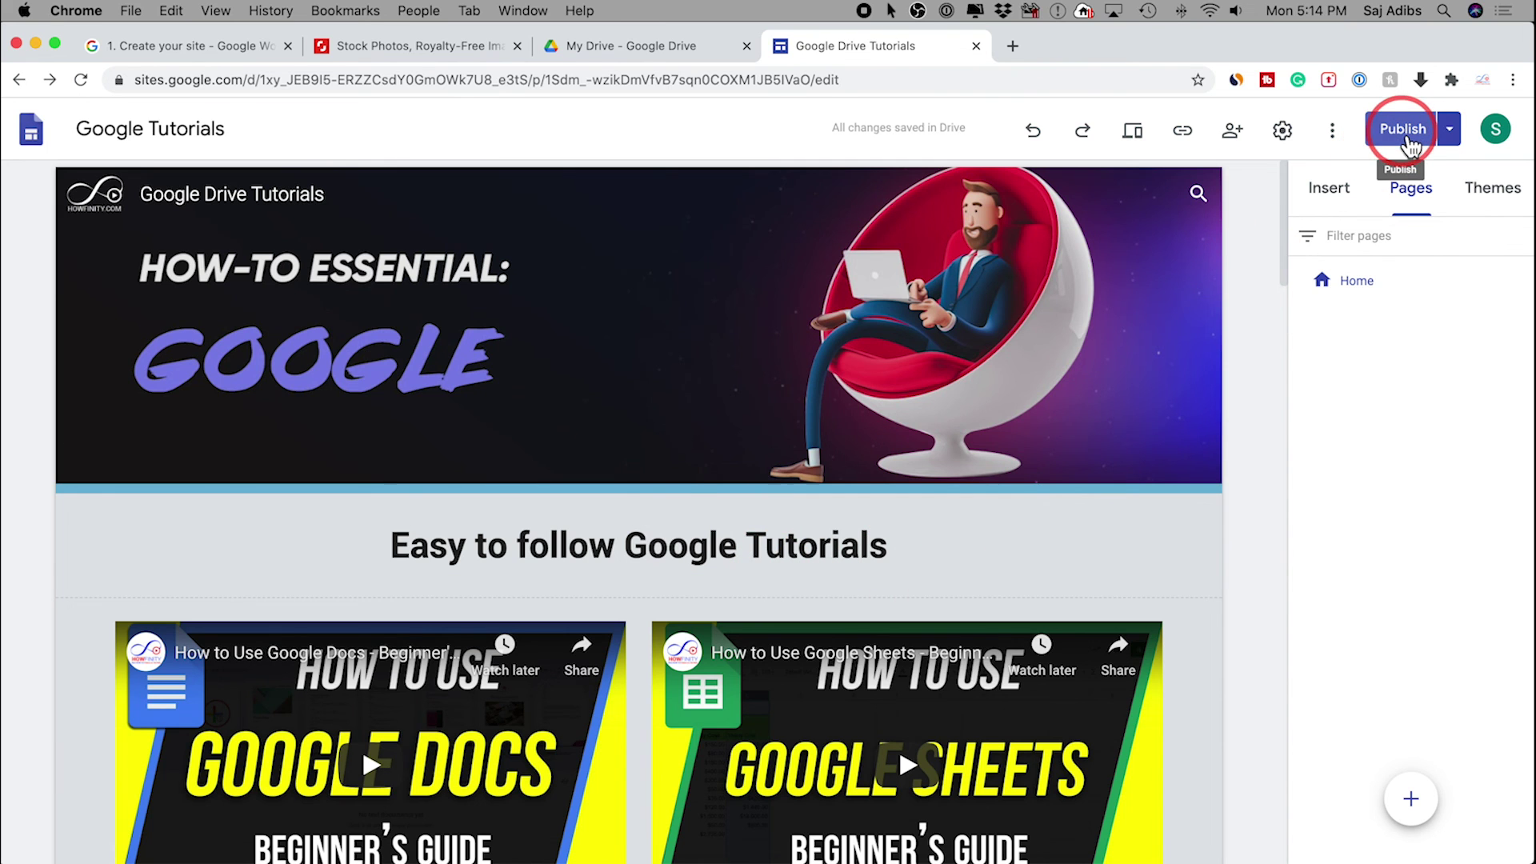
pyautogui.click(1402, 132)
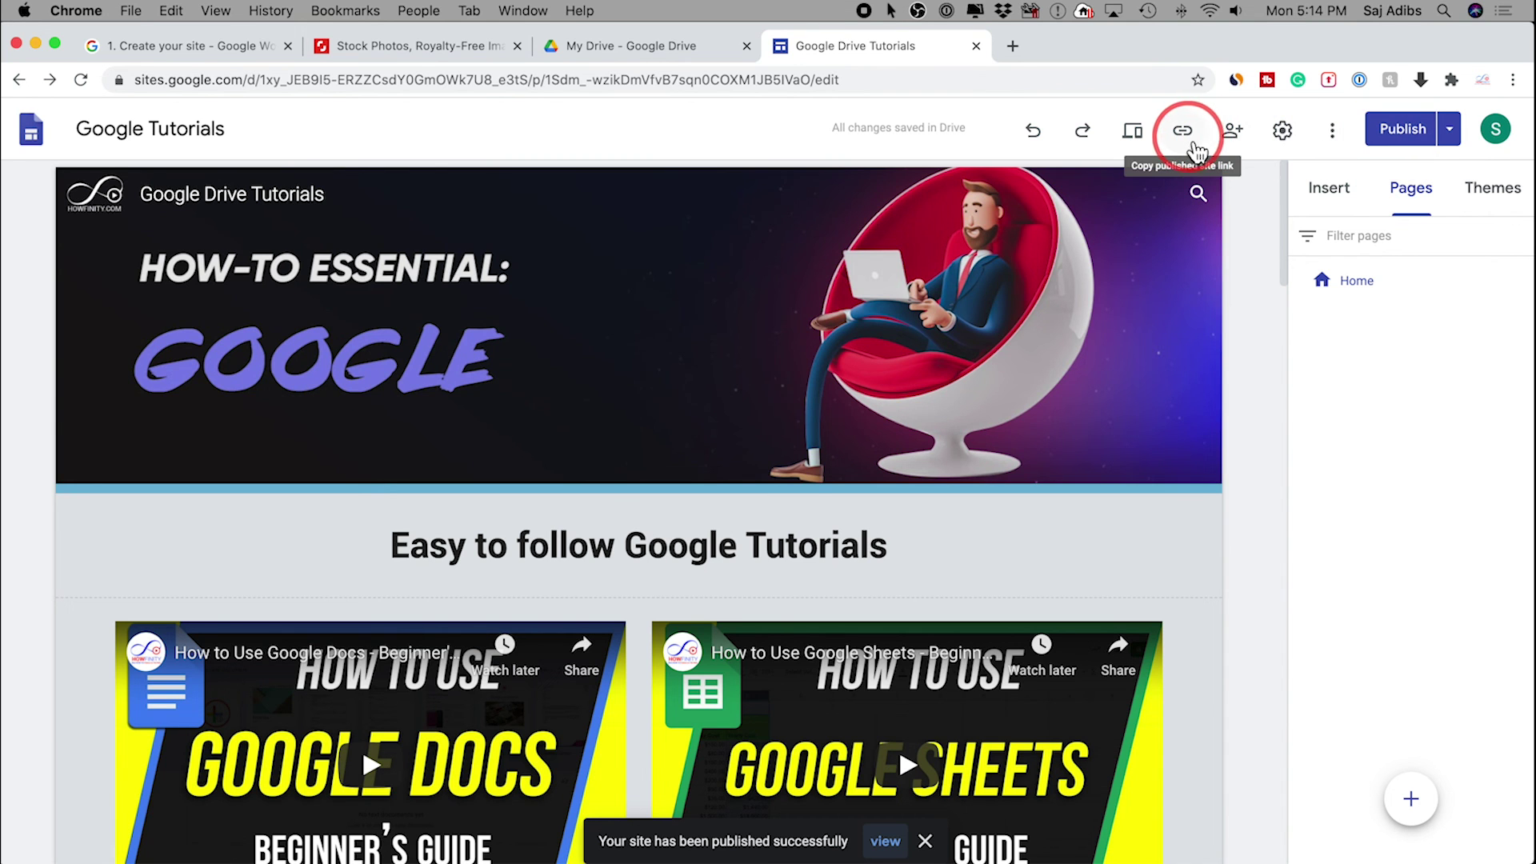
pyautogui.click(1181, 144)
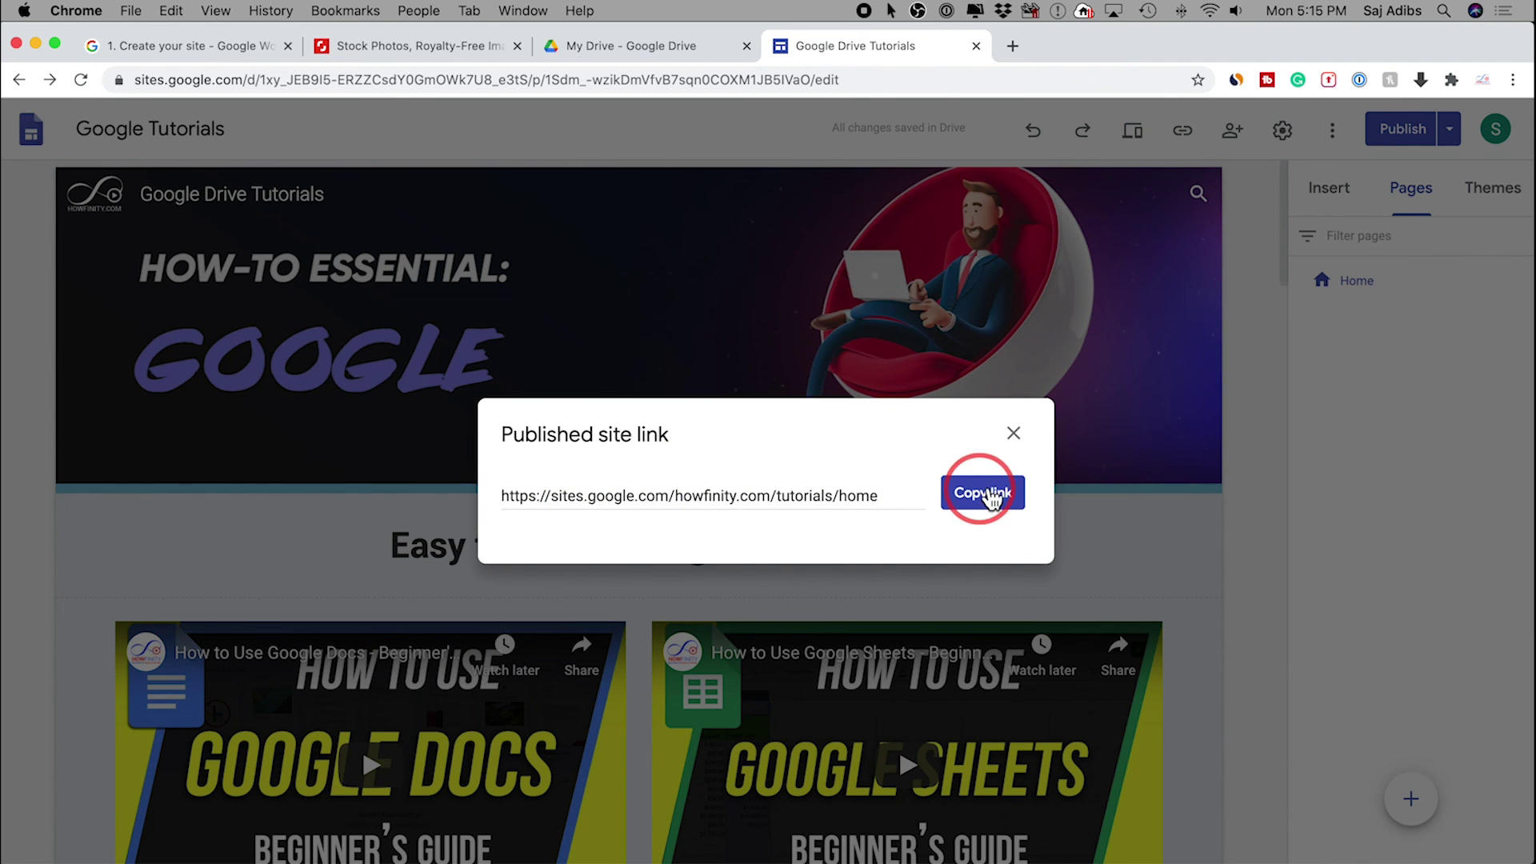
pyautogui.click(1014, 435)
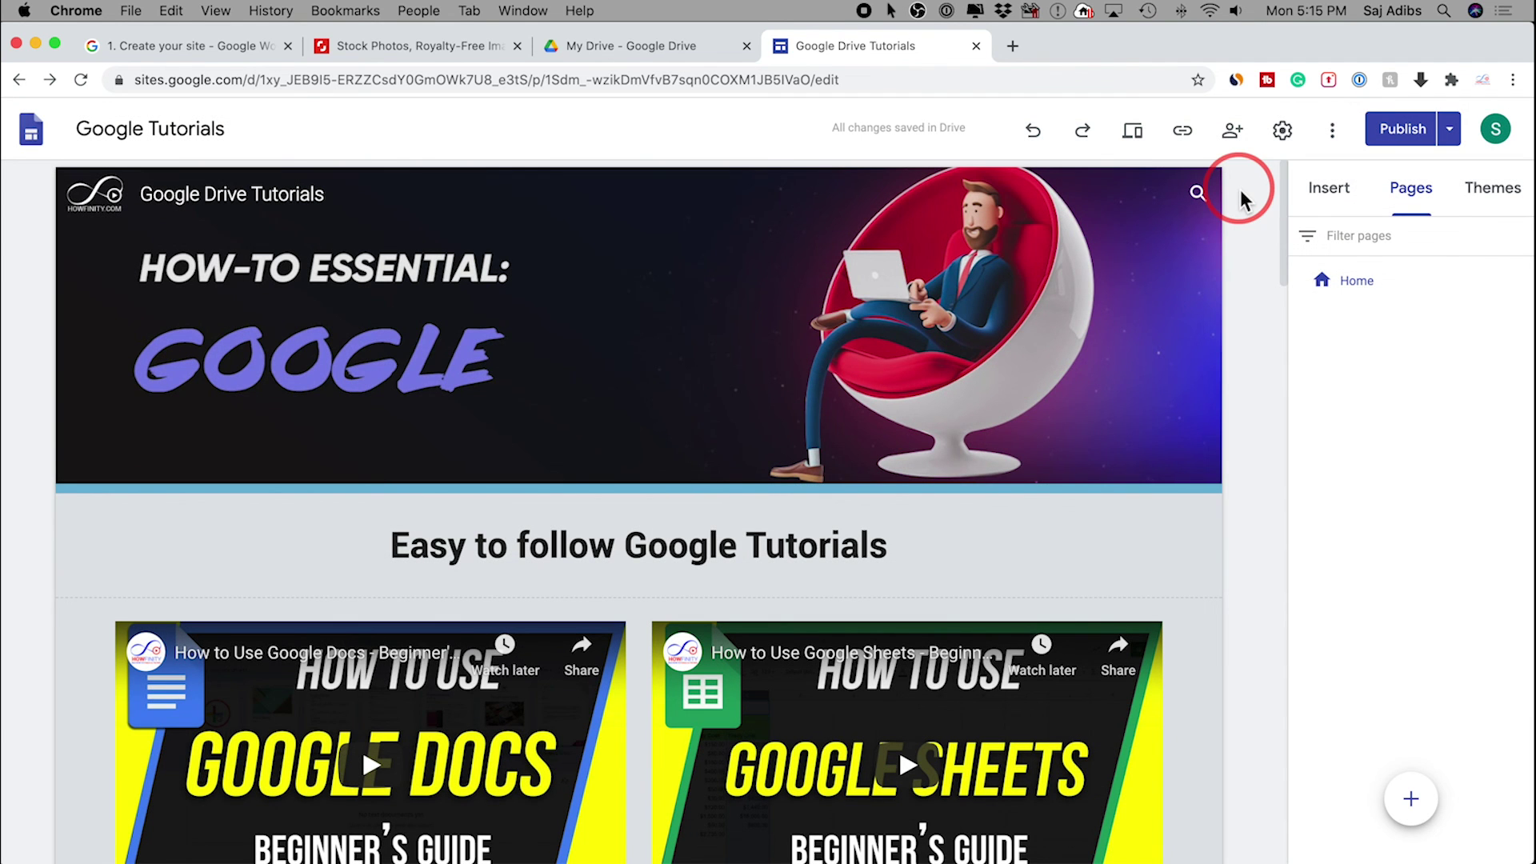
# - Set the published site's link access to Public while keeping the draft Restricted
pyautogui.click(1243, 141)
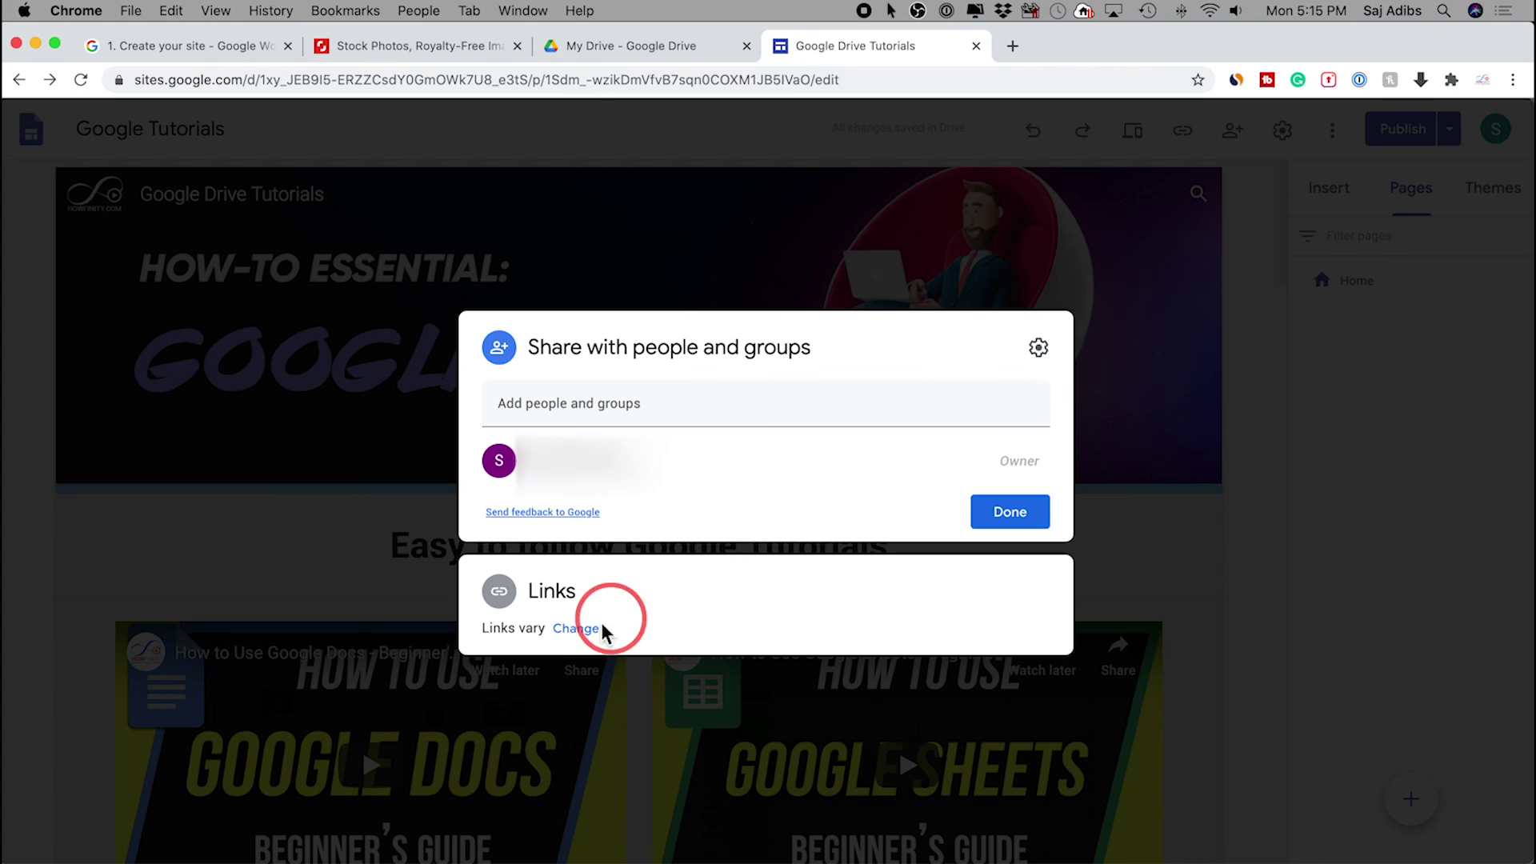
pyautogui.click(574, 632)
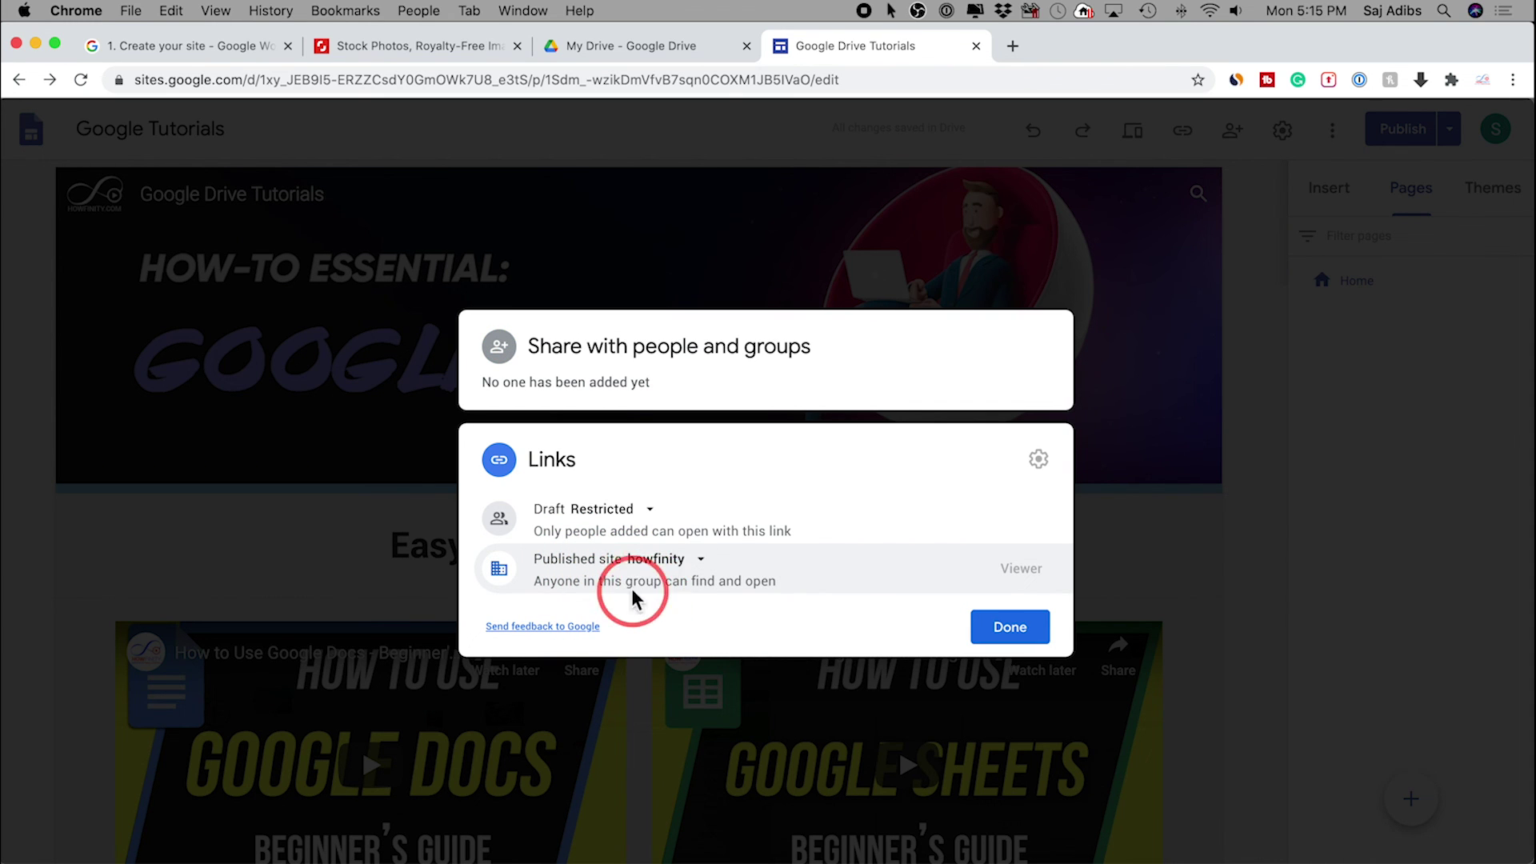
pyautogui.click(701, 560)
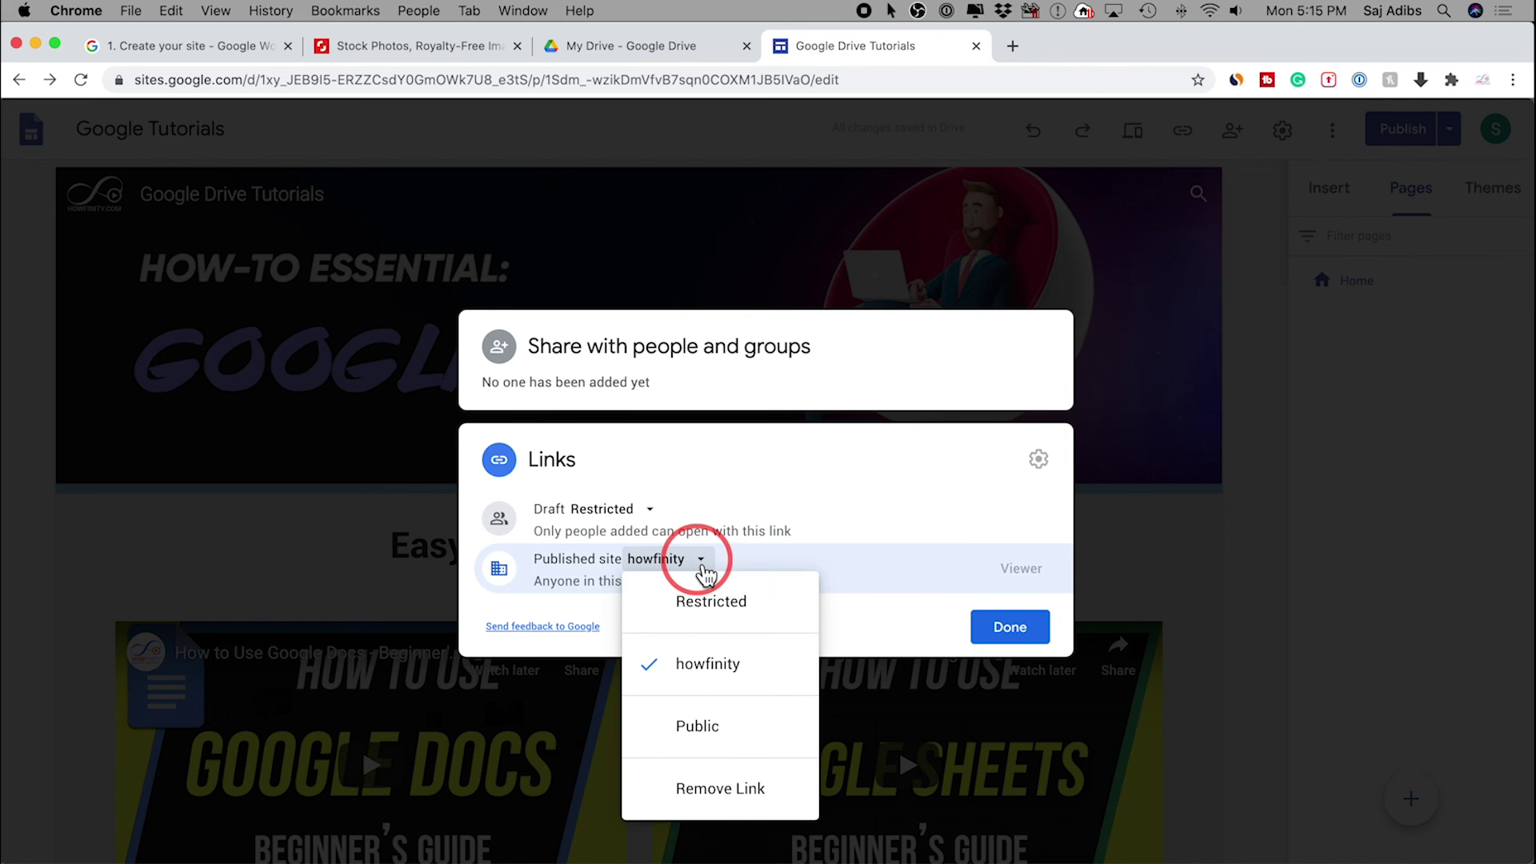
pyautogui.click(713, 736)
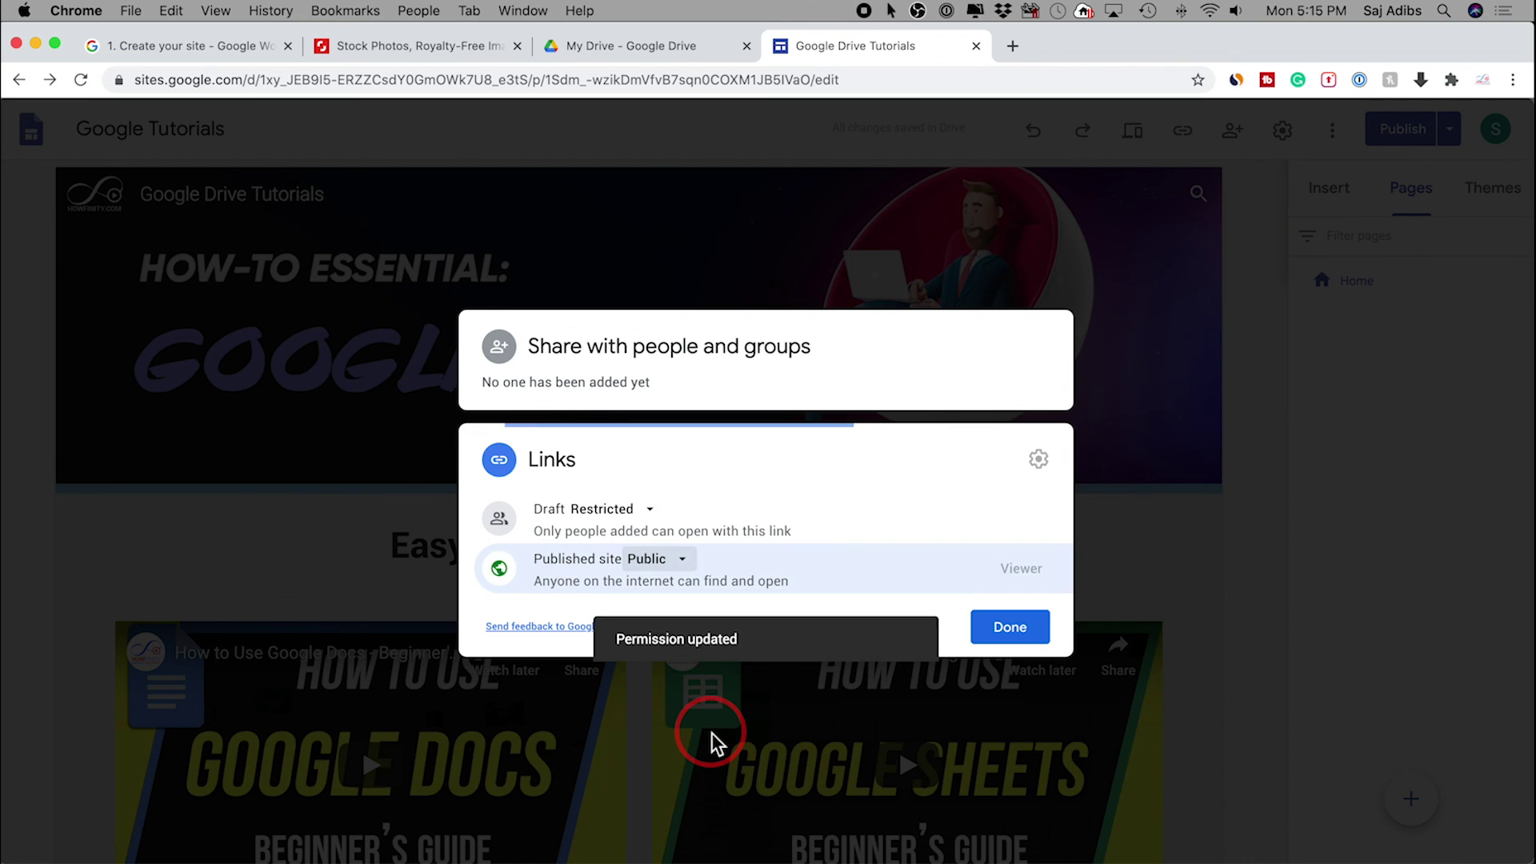
pyautogui.click(645, 516)
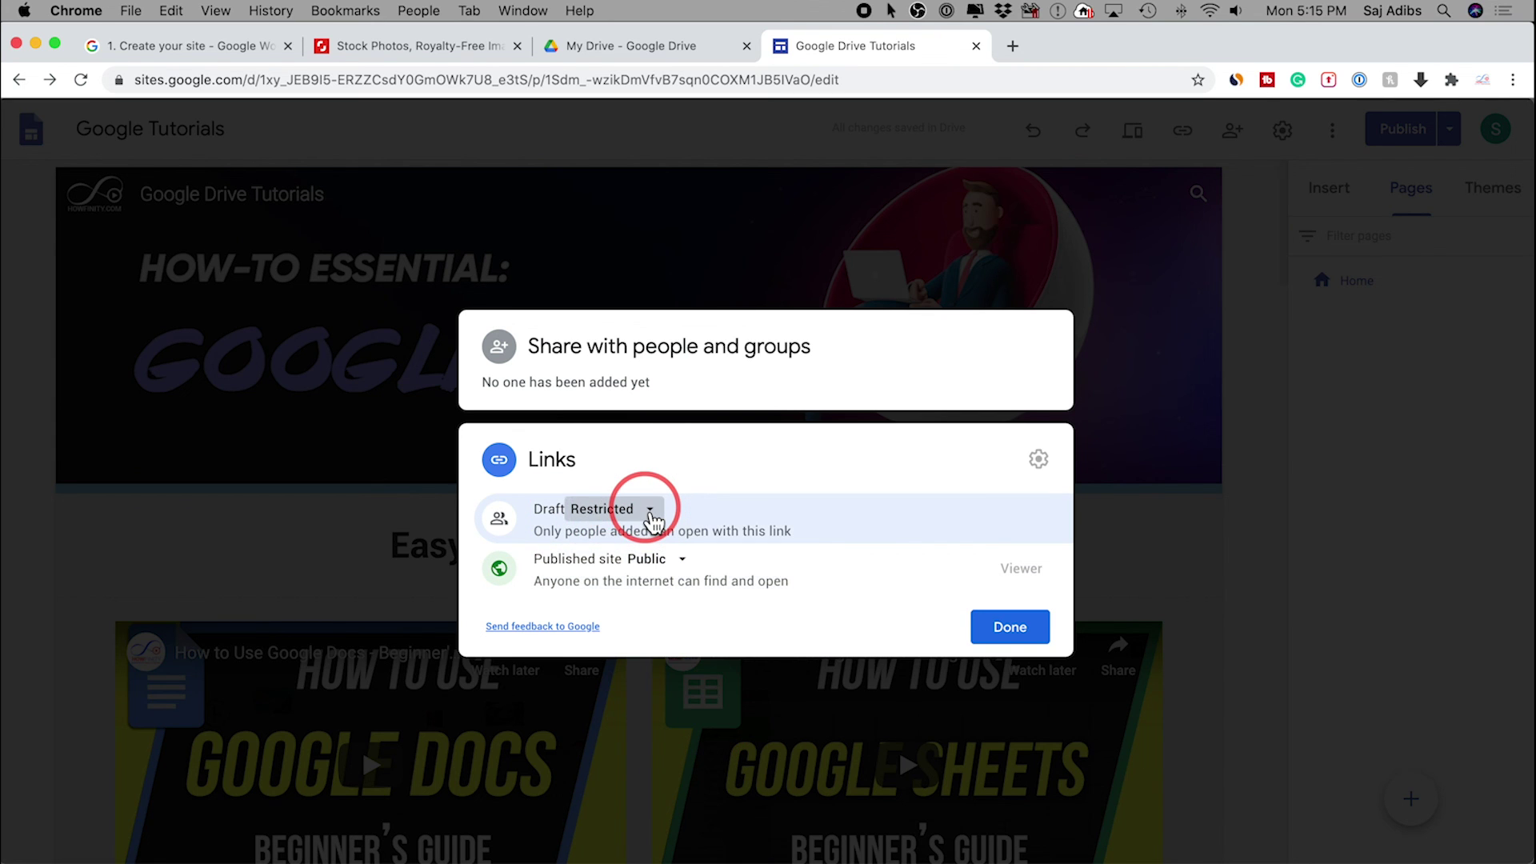
pyautogui.click(651, 516)
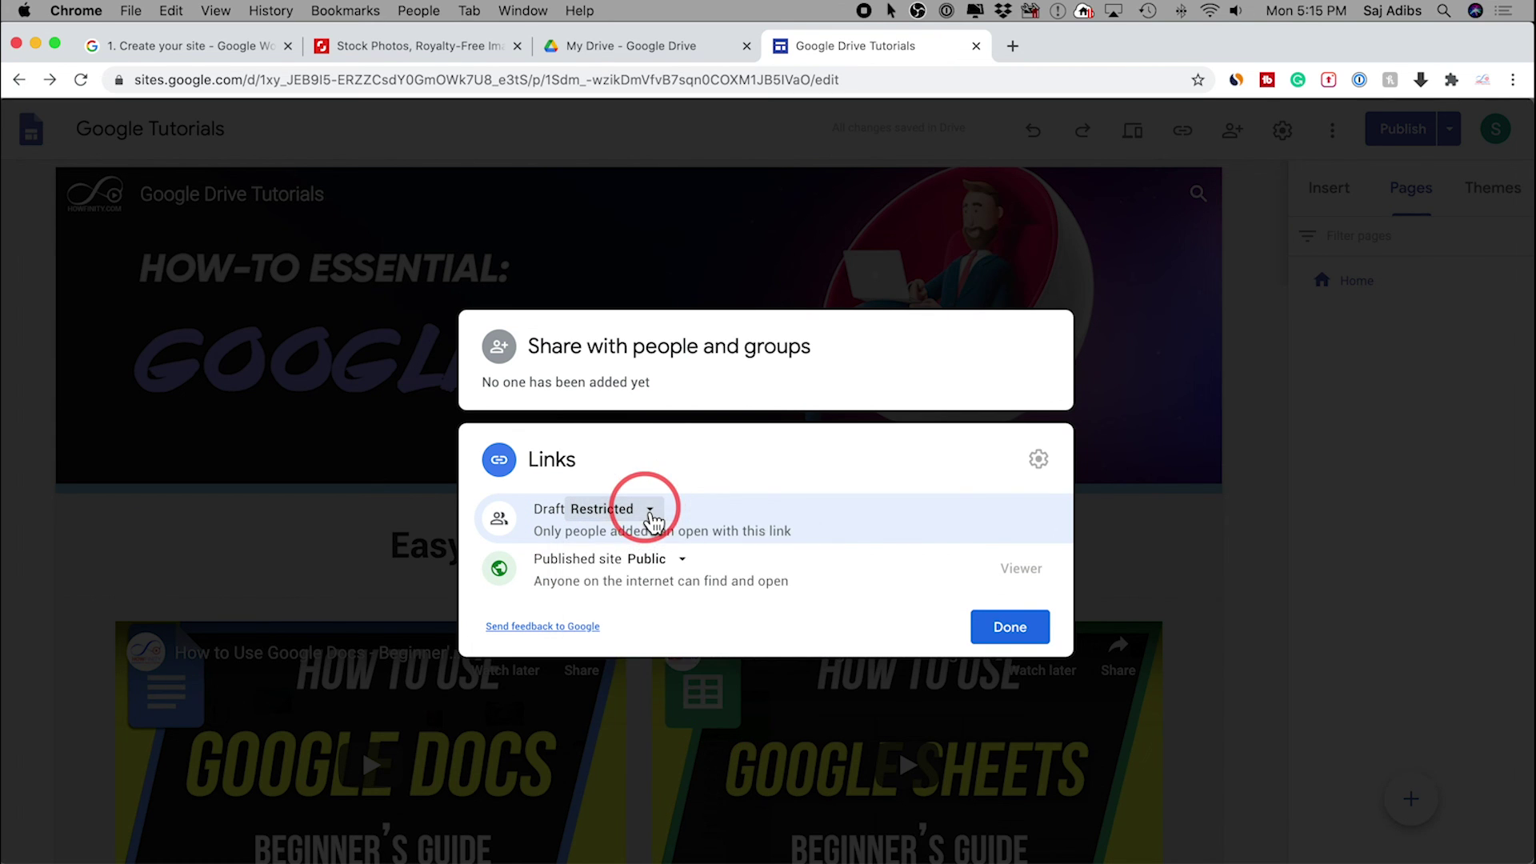
pyautogui.click(1013, 628)
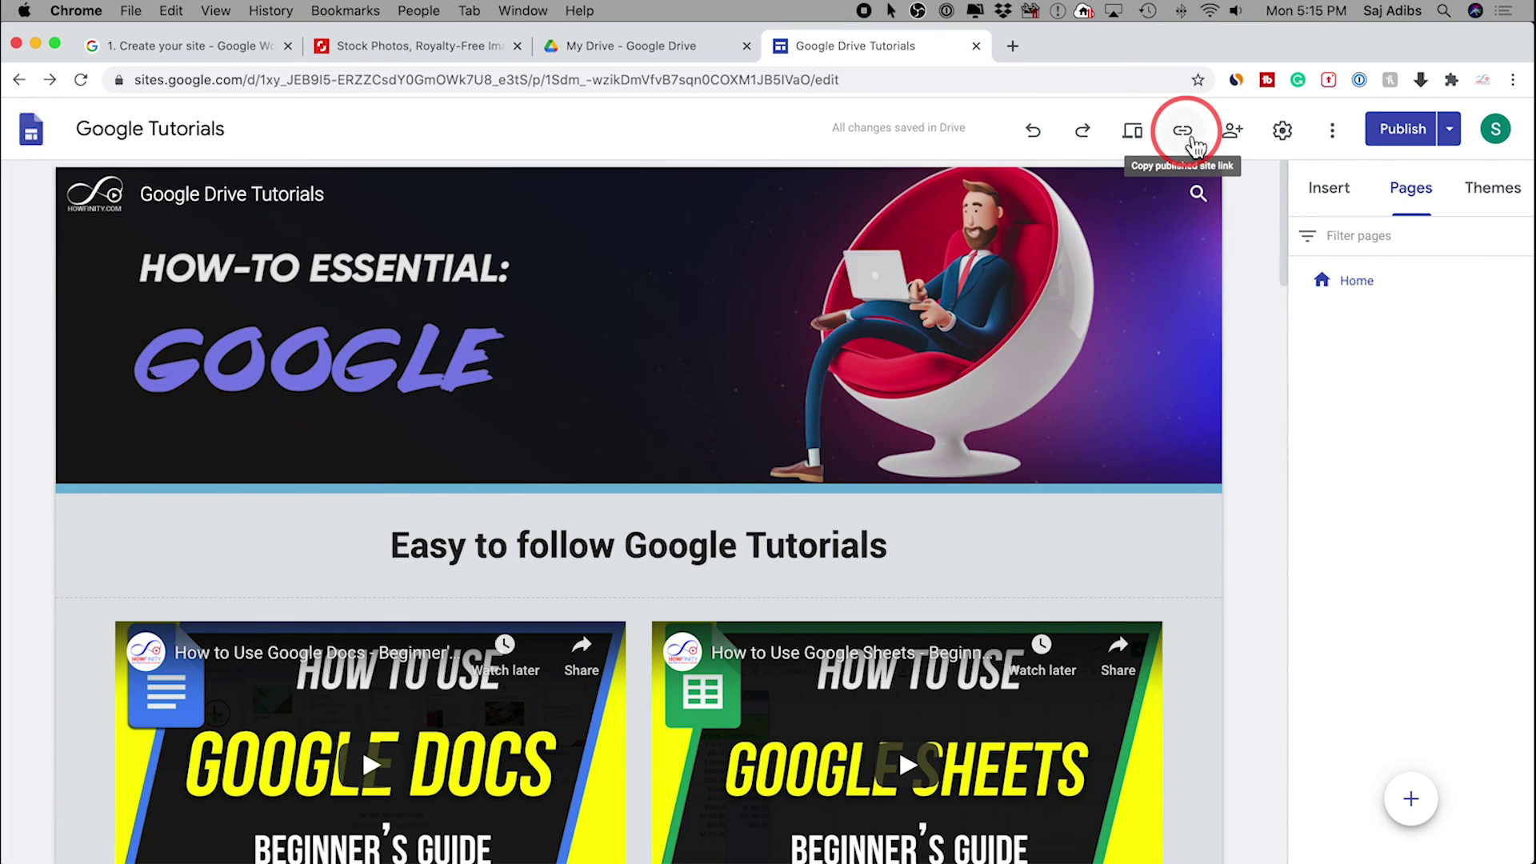
# - Copy the published link and load sites.google.com/howfinity.com/tutorials/home in a new tab
pyautogui.click(1183, 133)
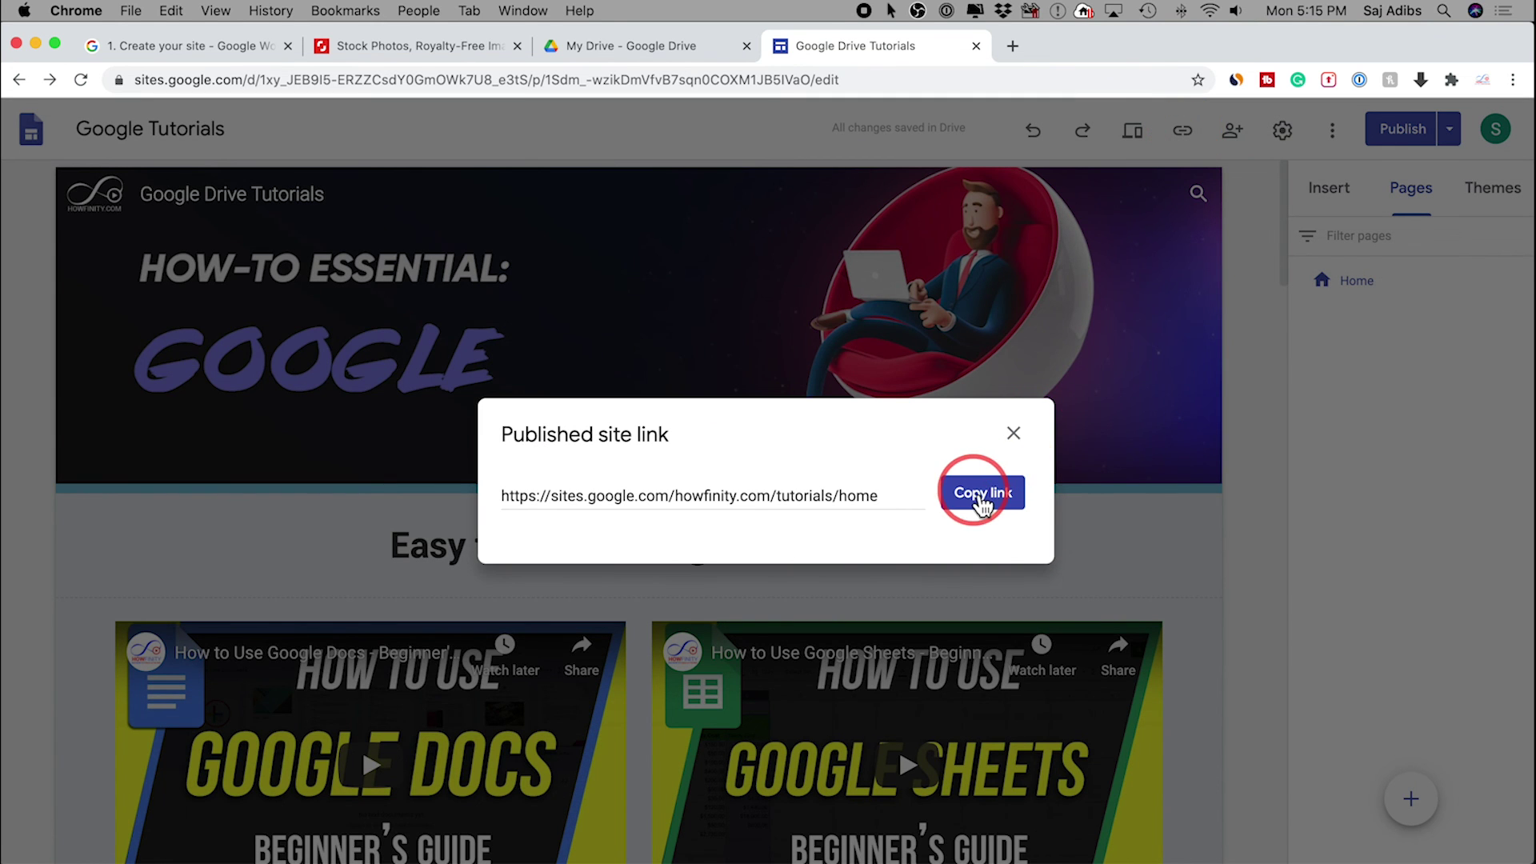
pyautogui.click(983, 496)
pyautogui.click(1013, 46)
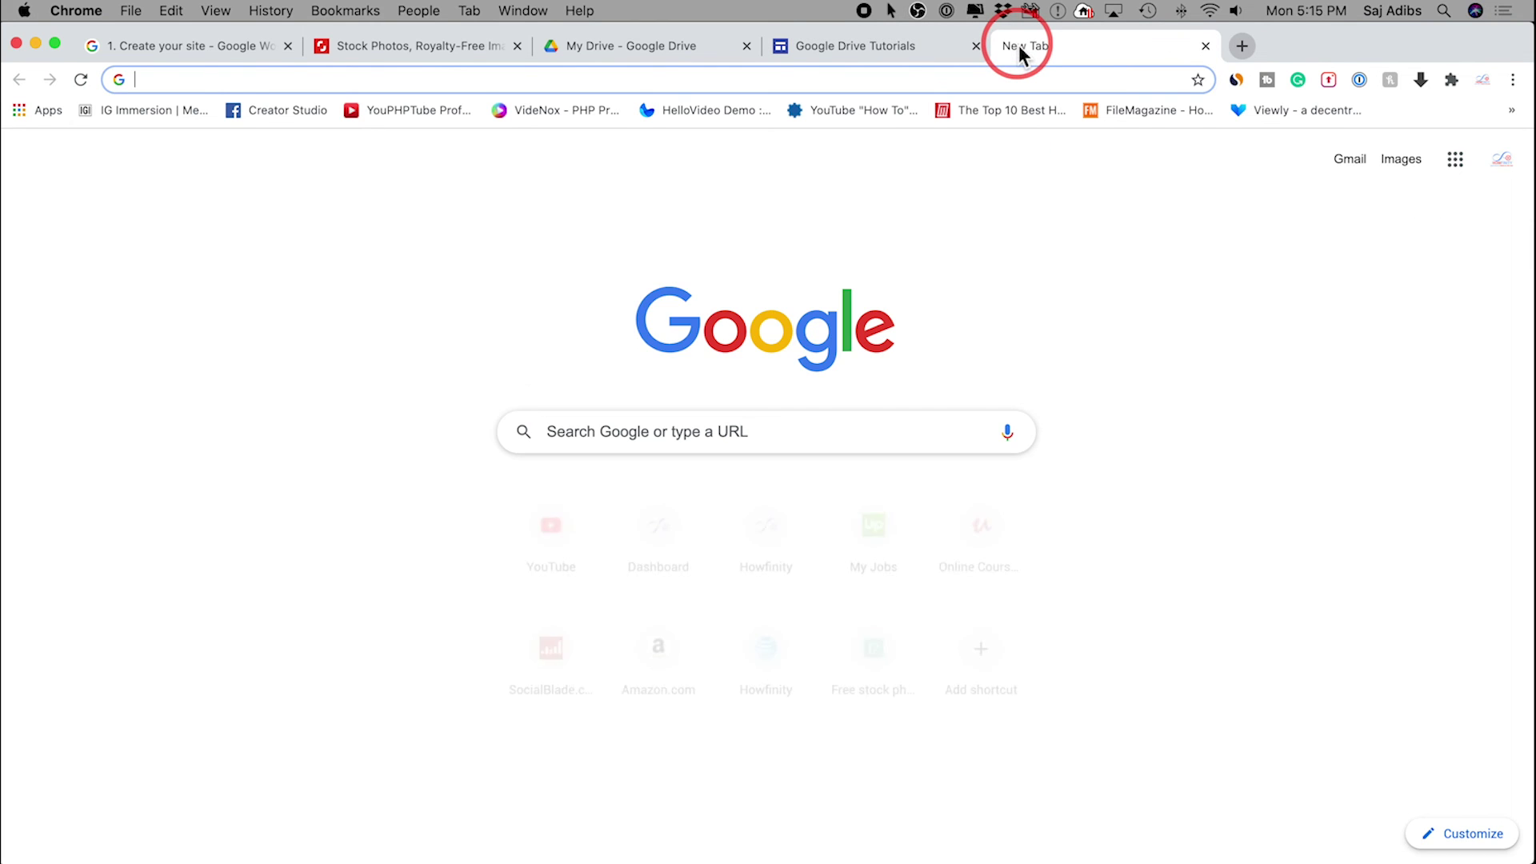
pyautogui.press('super+v')
pyautogui.press('Return')
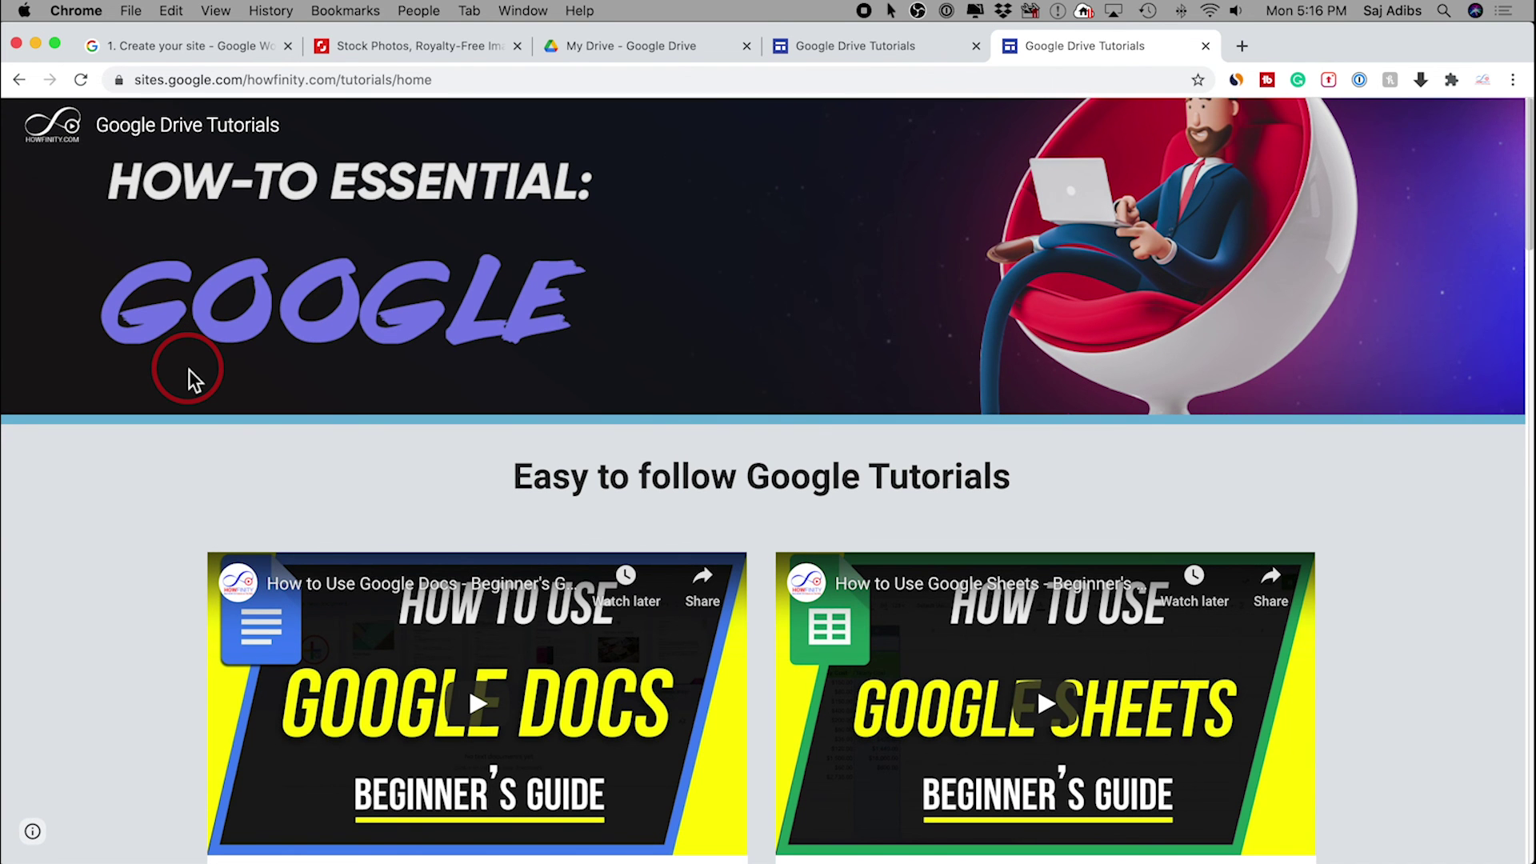